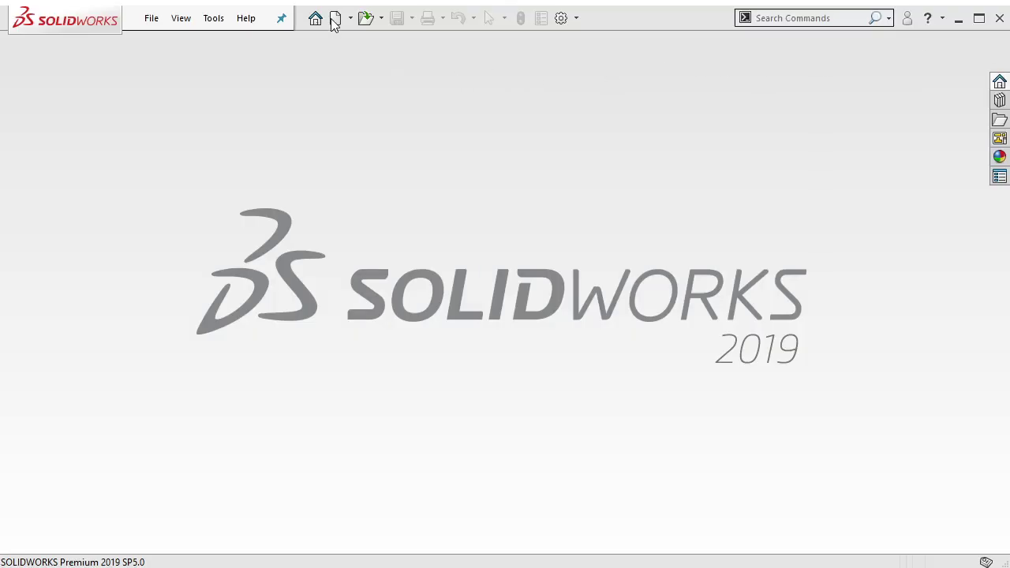
Step: Create a new empty assembly and save it as '2021 - Powermill Training - Drilling 3' in Sample Part
click(335, 18)
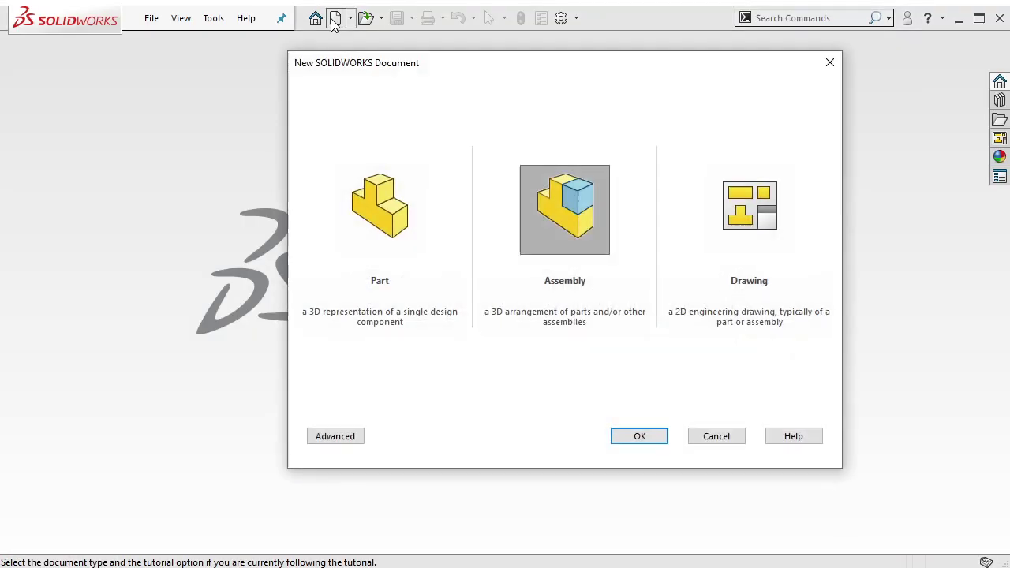
click(637, 436)
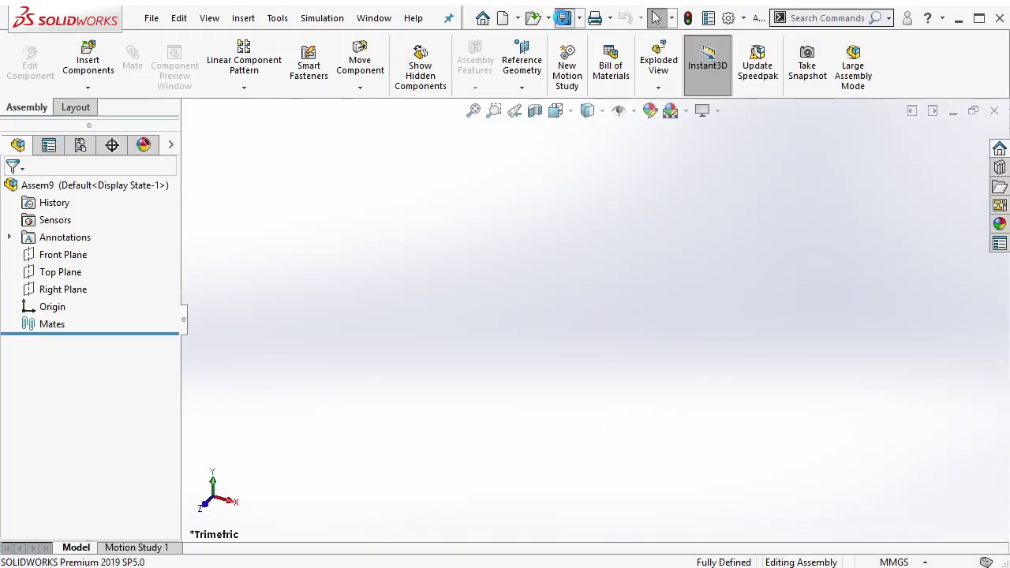
click(564, 17)
text(2021 - Powermill Training - Drilling 3)
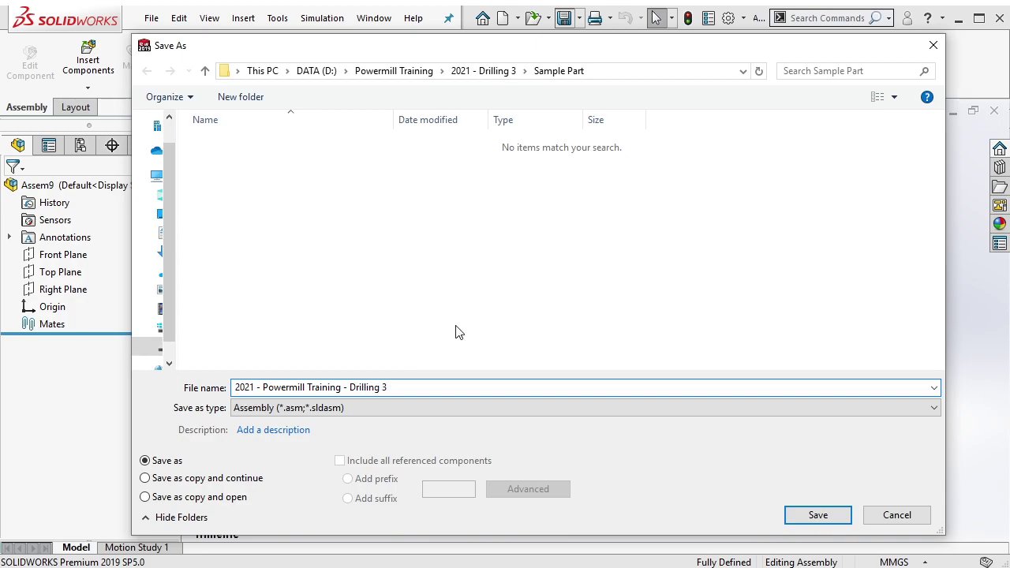
click(818, 515)
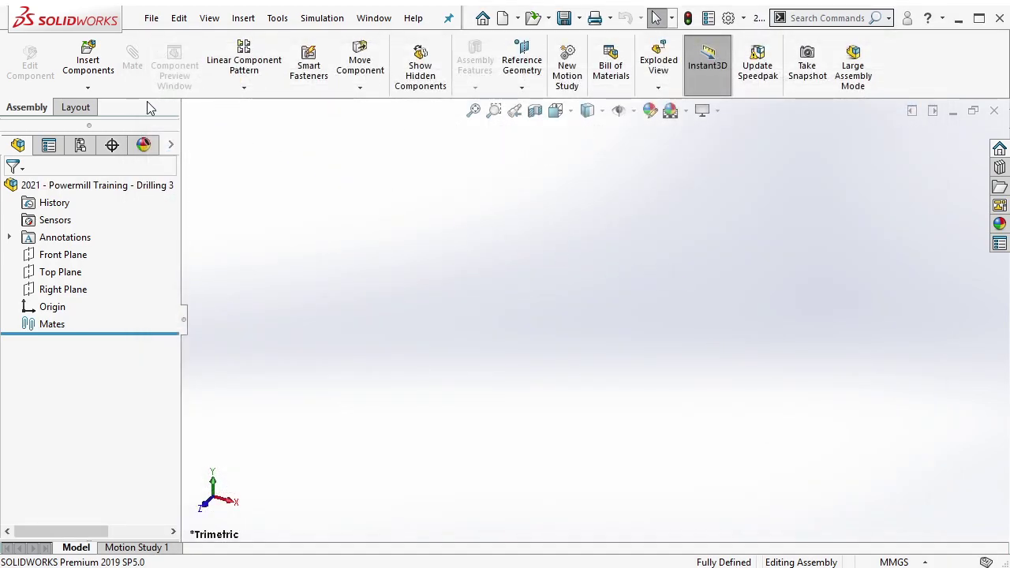
click(88, 87)
Step: Insert a new part into the assembly, edit it, and begin a sketch on its Front Plane
click(102, 125)
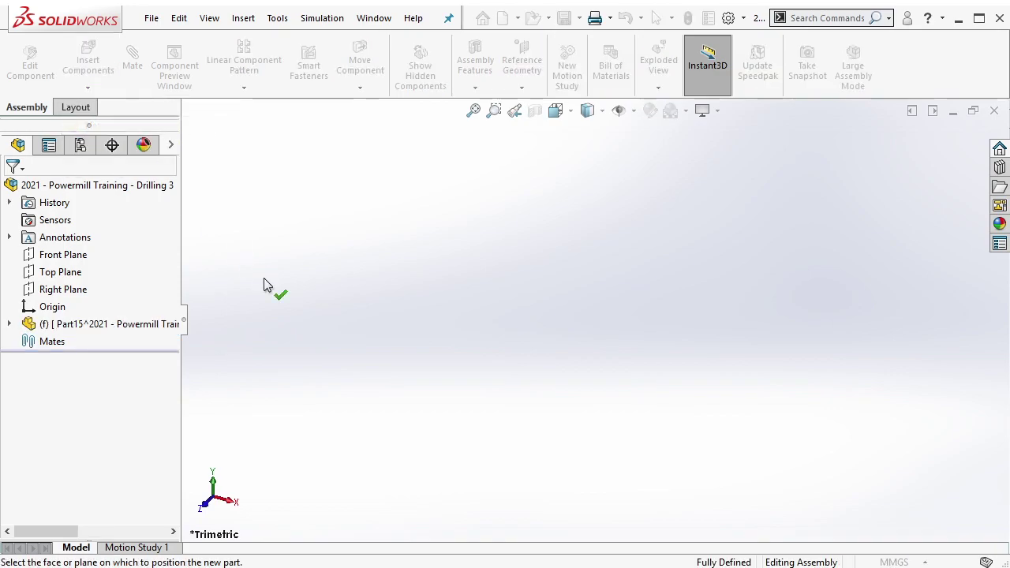
click(171, 323)
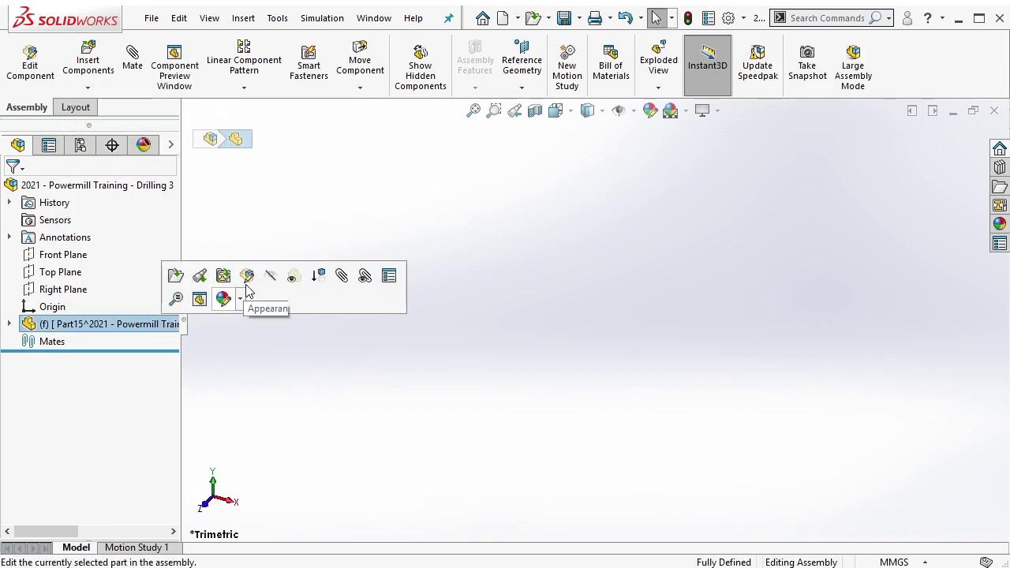
click(248, 277)
click(9, 324)
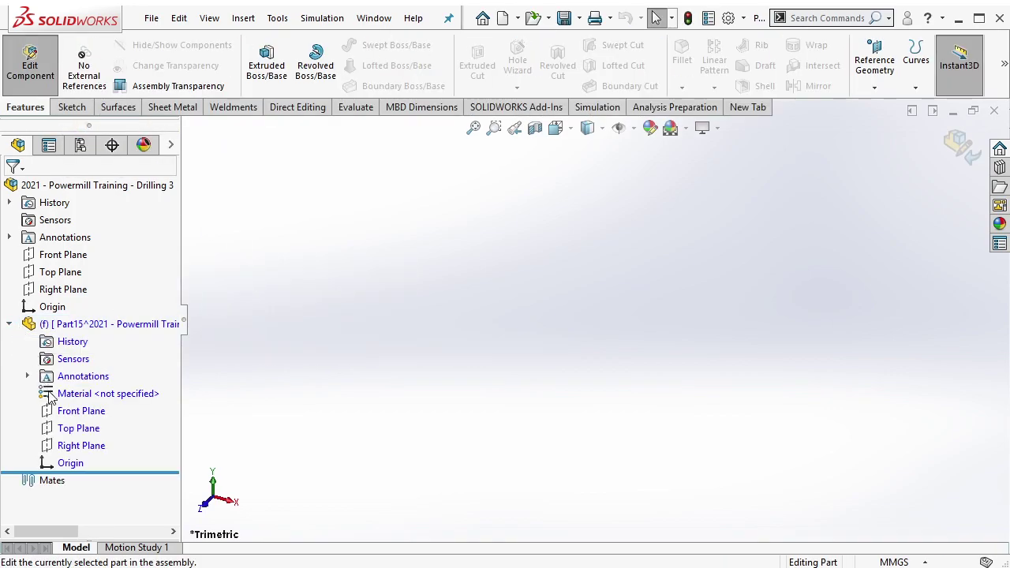
click(67, 412)
click(79, 388)
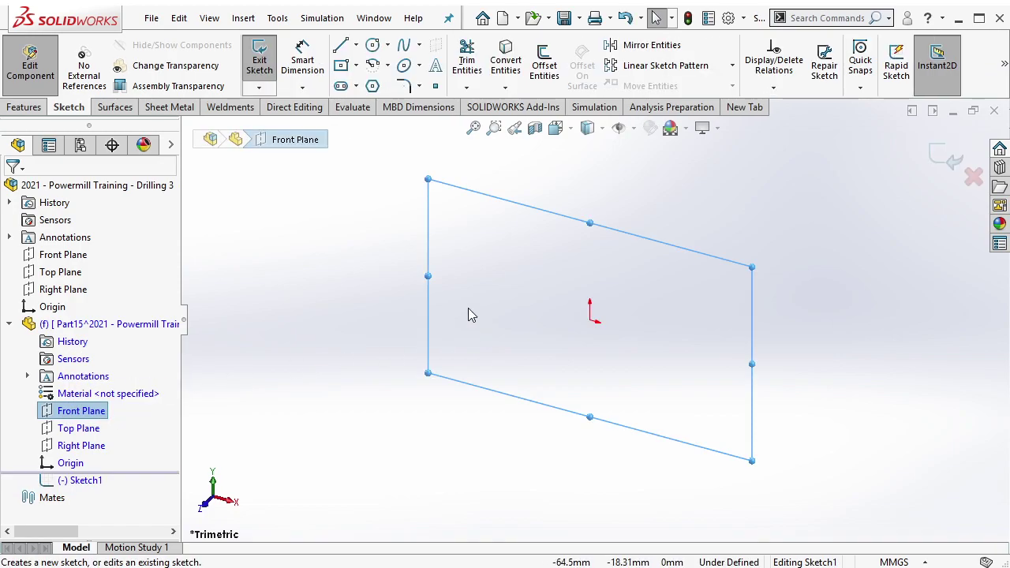
Step: Draw a centre rectangle at the origin dimensioned 150 mm wide by 90 mm high
click(341, 65)
click(591, 320)
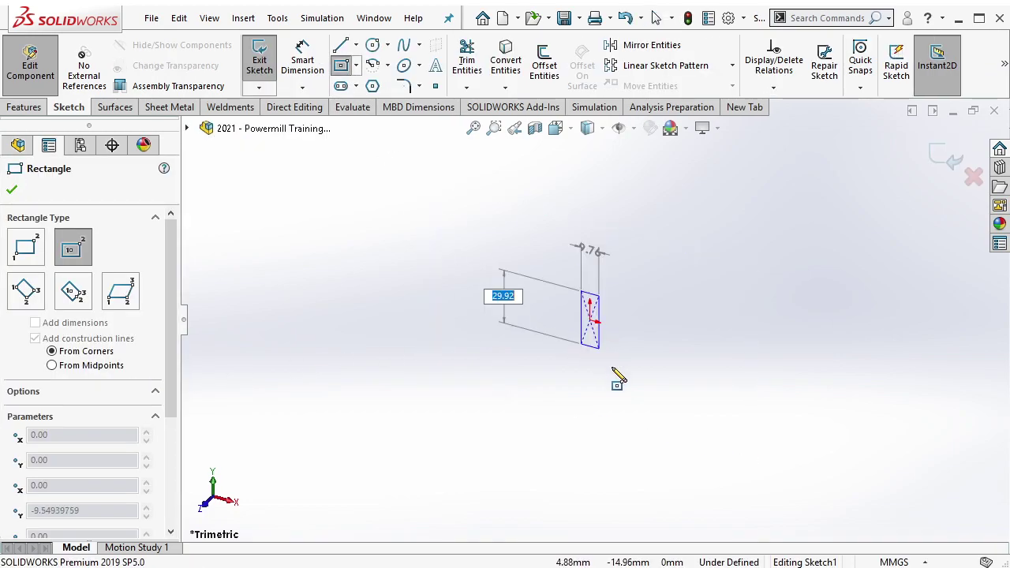
click(672, 411)
key(d)
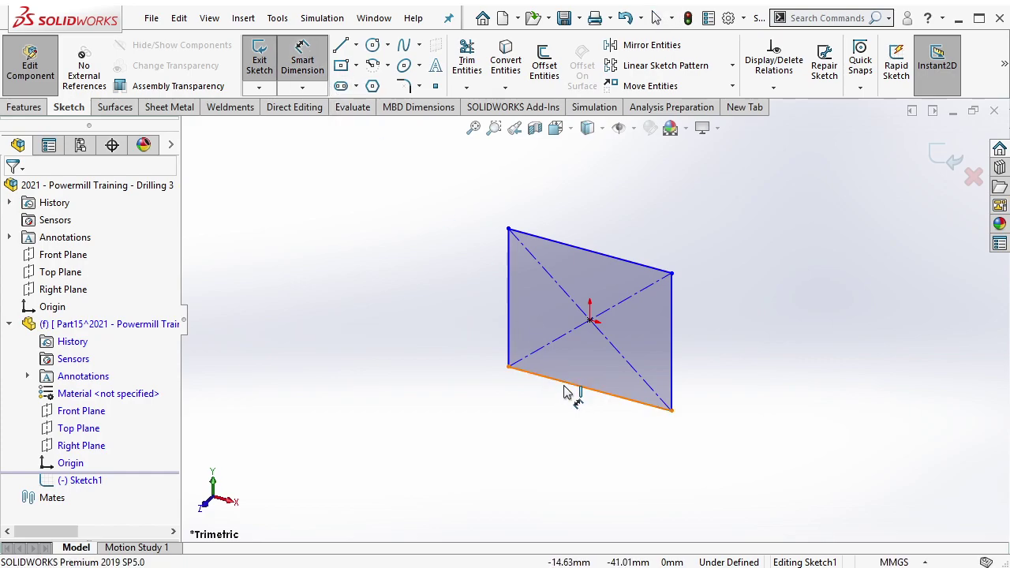
click(566, 393)
click(565, 408)
text(150)
key(Return)
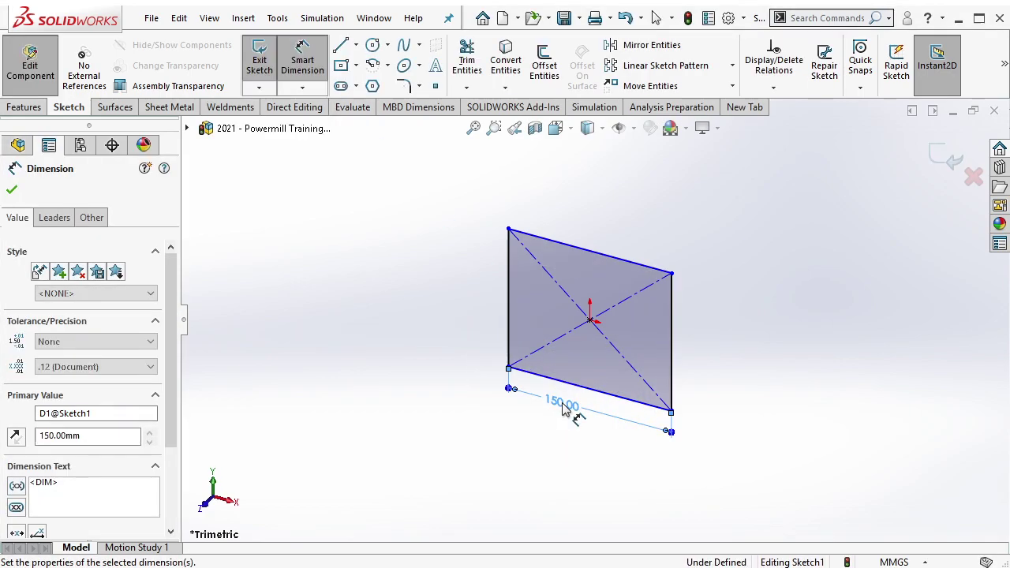
click(509, 339)
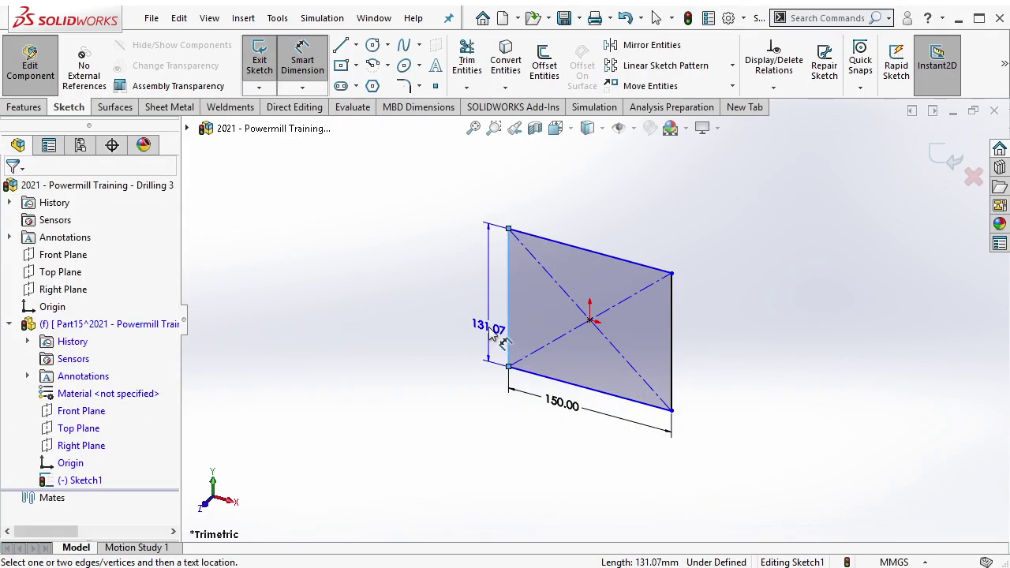
click(490, 328)
text(90)
key(Return)
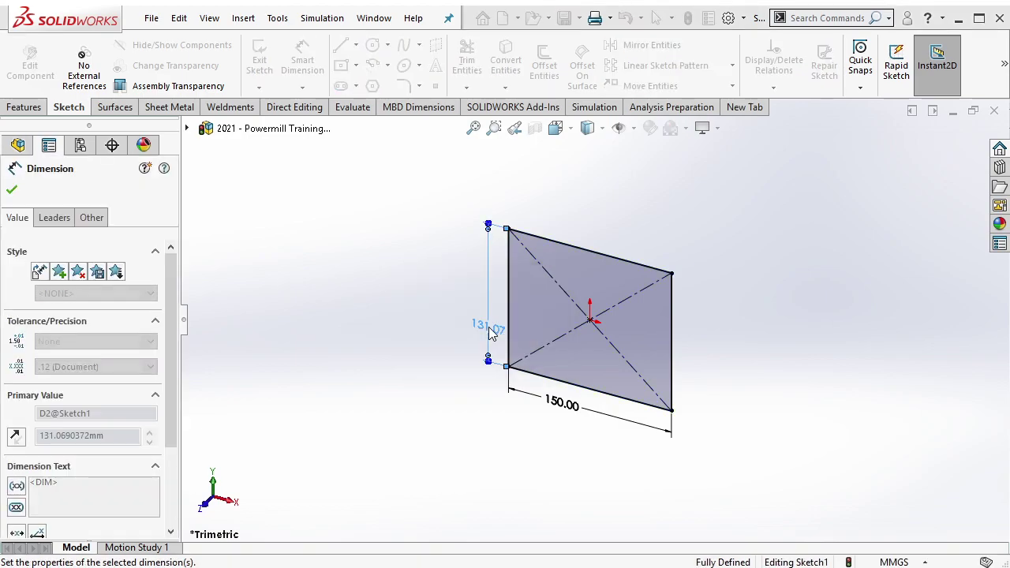
key(Escape)
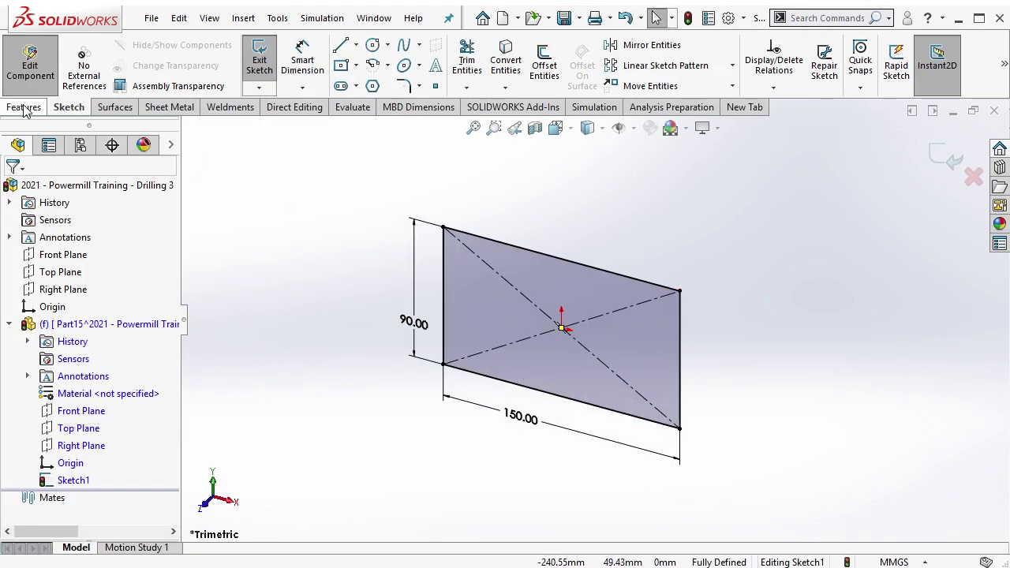
Step: Extrude the rectangle 15 mm in the reversed direction into a solid plate
click(23, 107)
click(266, 63)
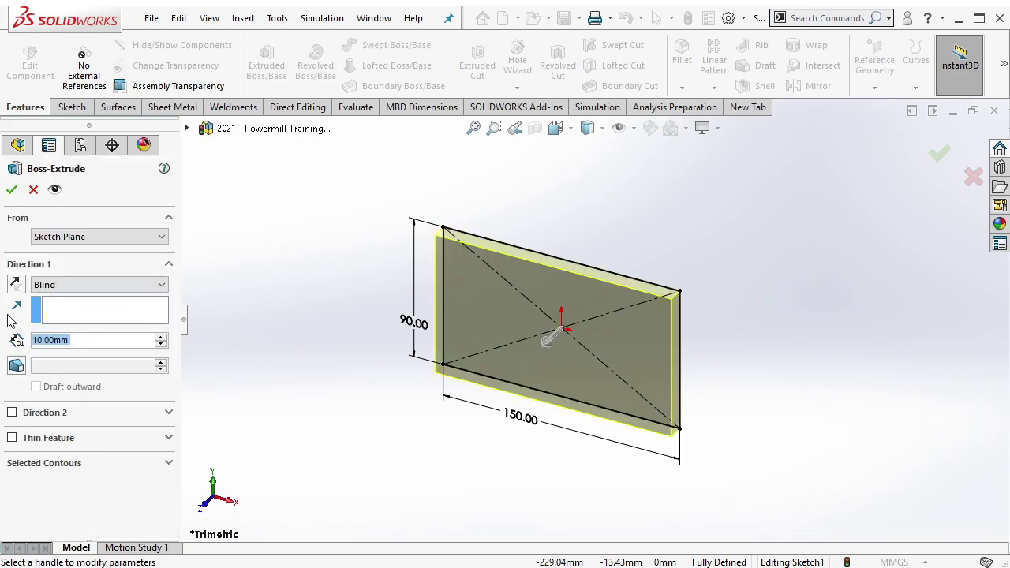
click(16, 286)
drag(97, 340, 10, 336)
text(15)
key(Return)
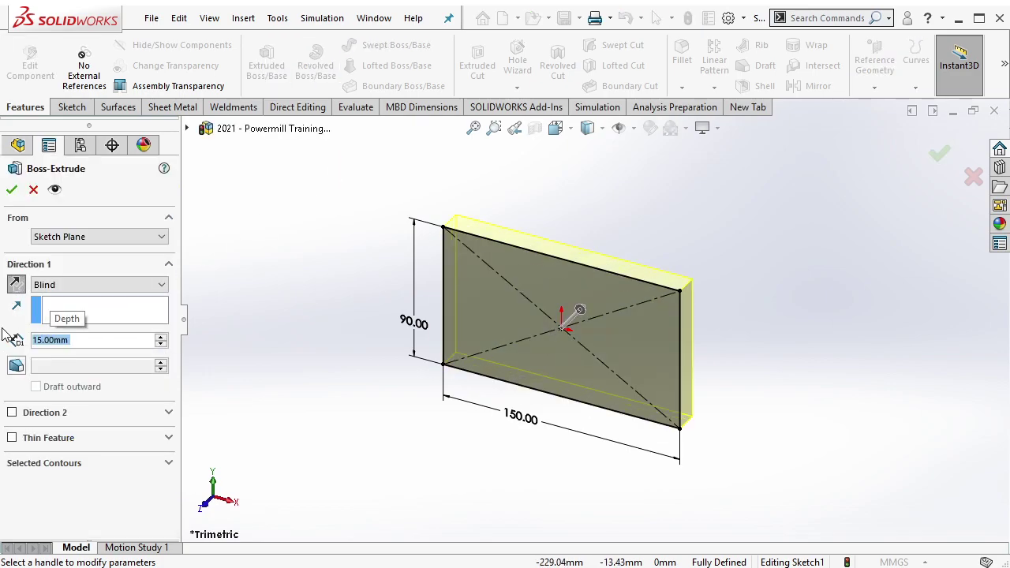
click(12, 190)
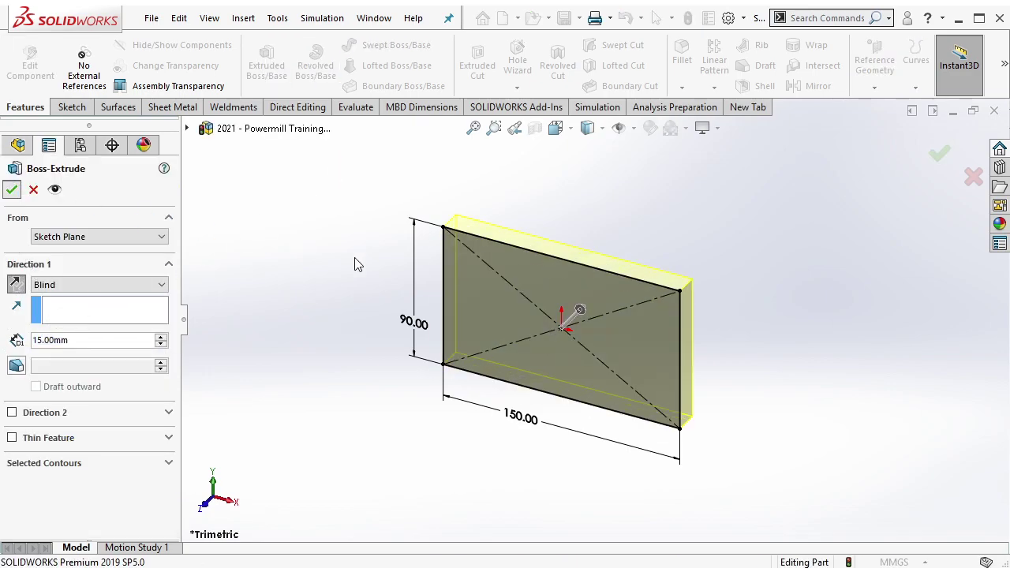
scroll(600, 306, down, 2)
Step: Sketch a rectangle on the plate's front face, centred on the top edge's midpoint
click(563, 300)
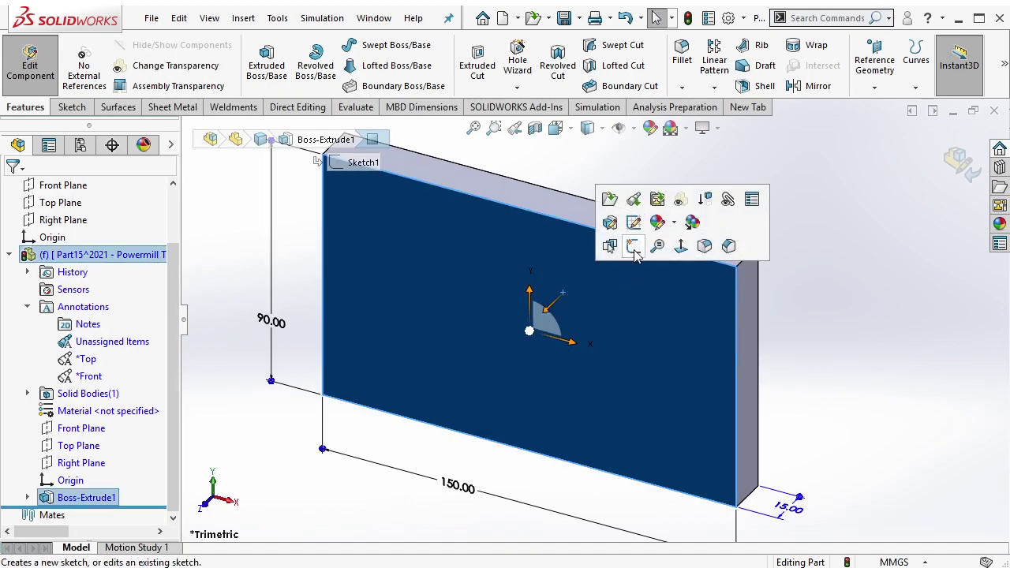
click(636, 249)
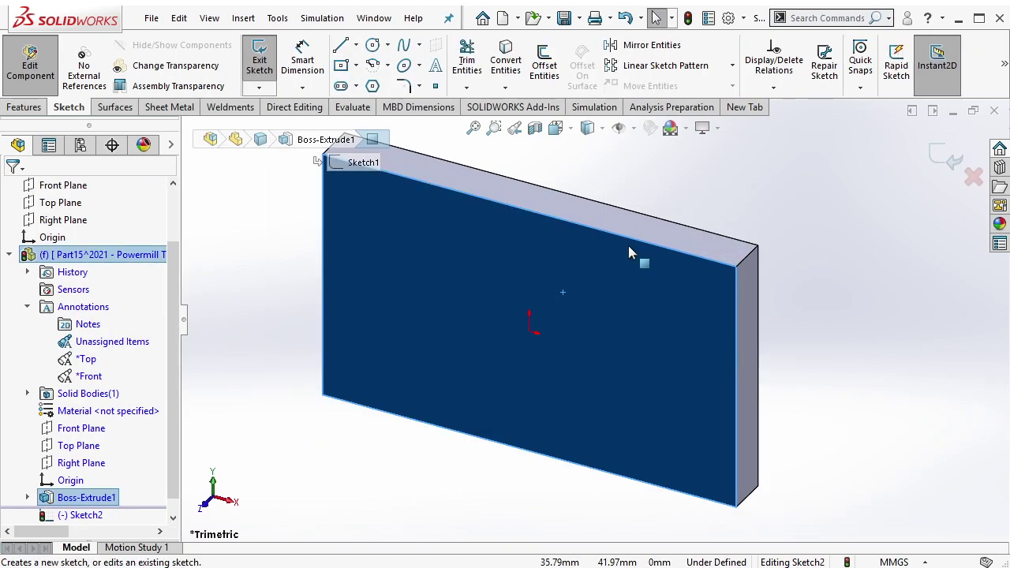
click(528, 210)
click(356, 65)
click(394, 82)
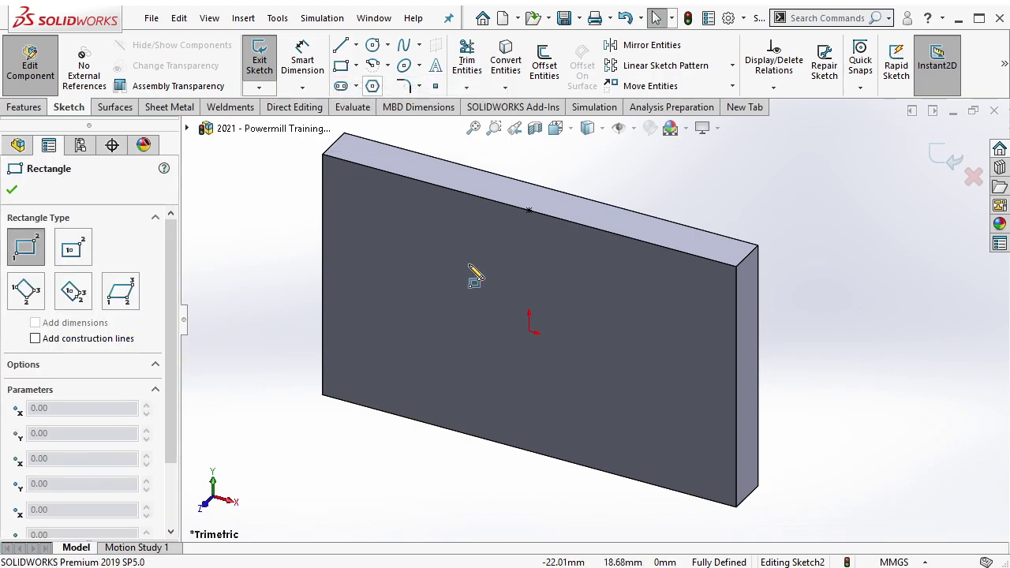
drag(470, 268, 584, 338)
key(Escape)
click(526, 280)
ctrl+click(529, 209)
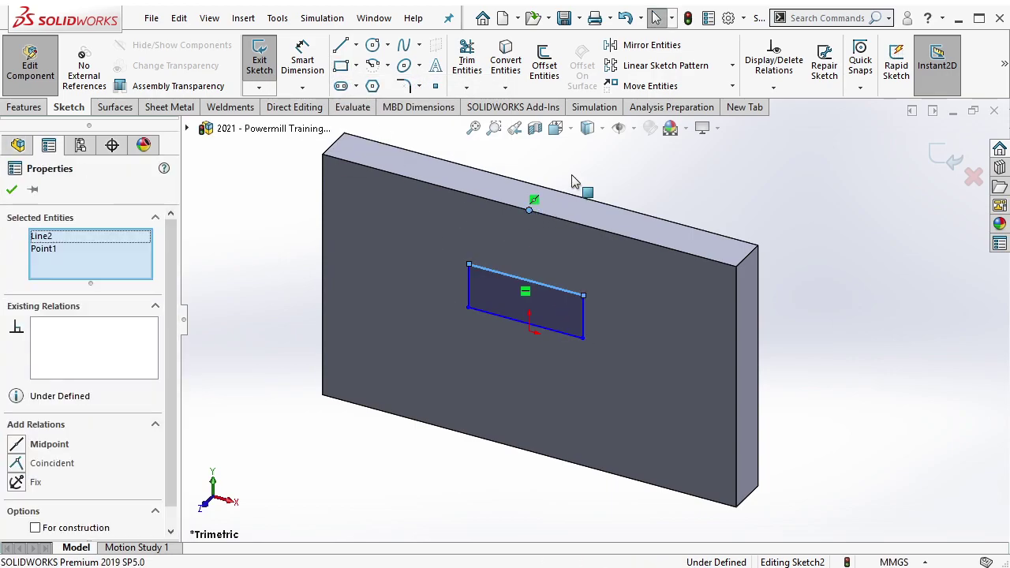
click(588, 163)
Step: Dimension the slot rectangle 60 mm wide and 50 mm deep
key(d)
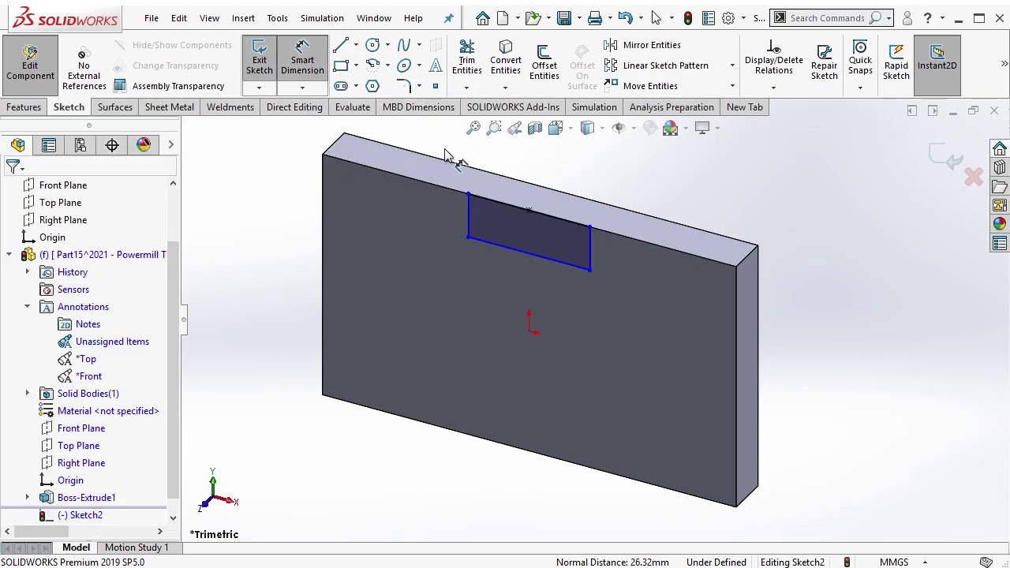
click(490, 204)
click(514, 157)
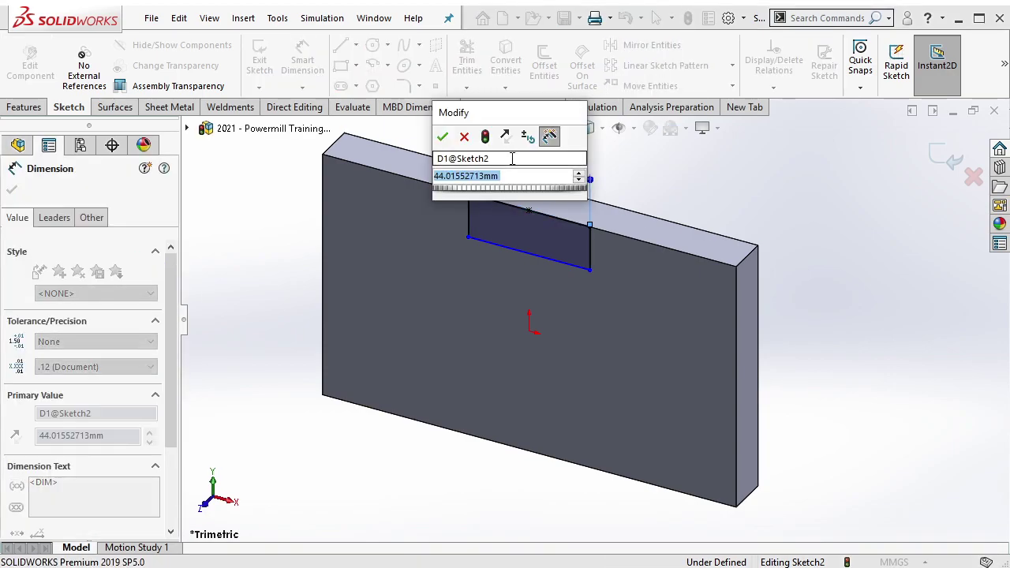
text(60)
key(Return)
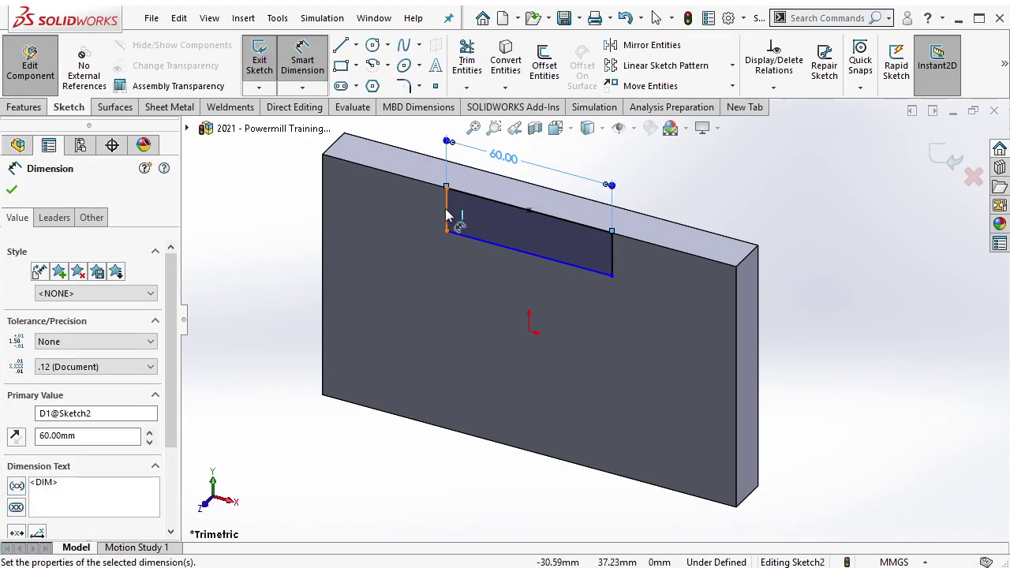
click(447, 215)
click(434, 213)
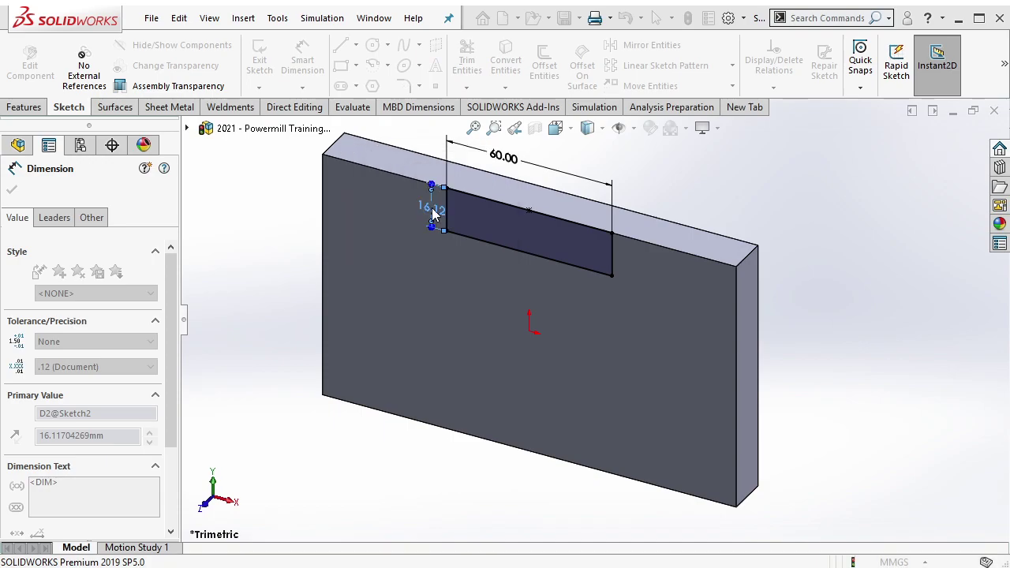
text(50)
key(Return)
Step: Cut the rectangle through all of the plate with an Extruded Cut
click(35, 112)
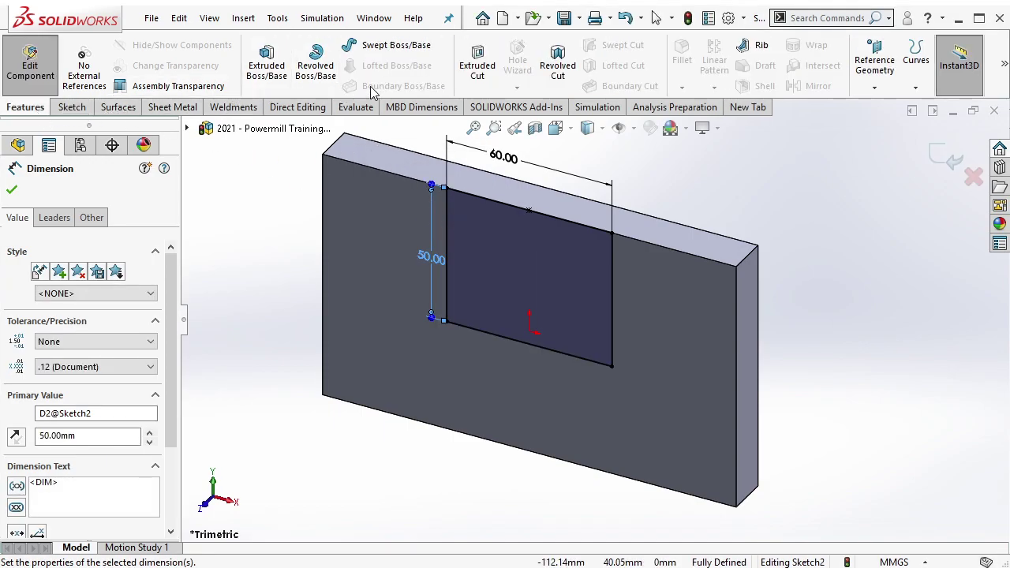
click(478, 65)
click(144, 285)
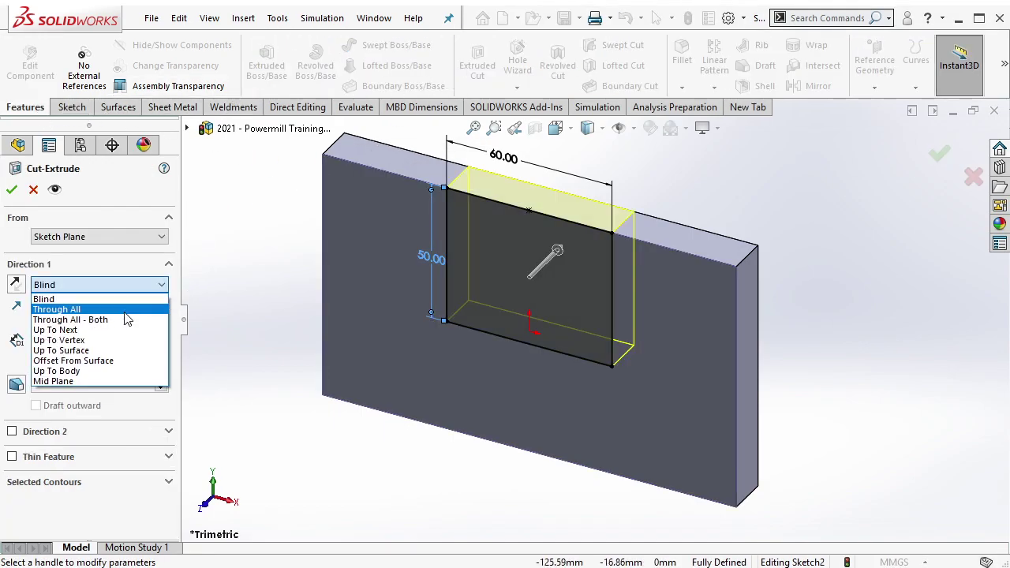
click(124, 311)
key(Return)
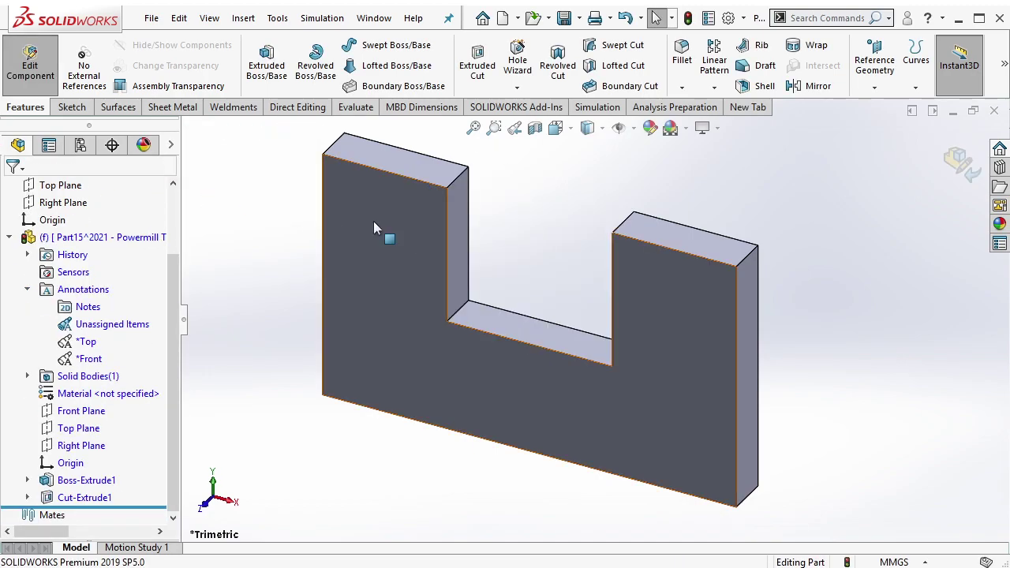
click(375, 227)
Step: Sketch a centerline across the slot corners and a vertical centerline down from its midpoint
click(419, 172)
click(356, 45)
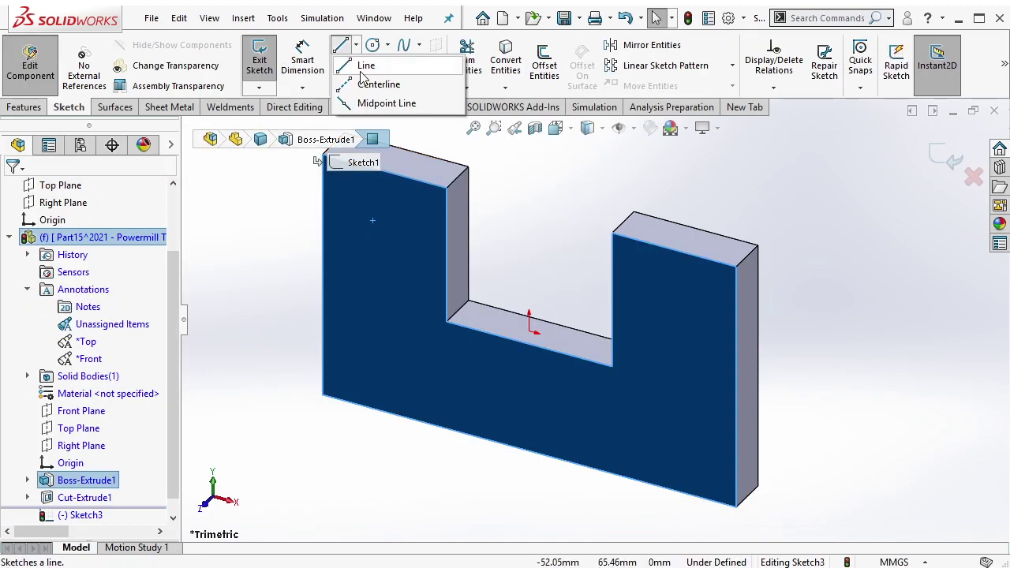
click(379, 85)
click(447, 189)
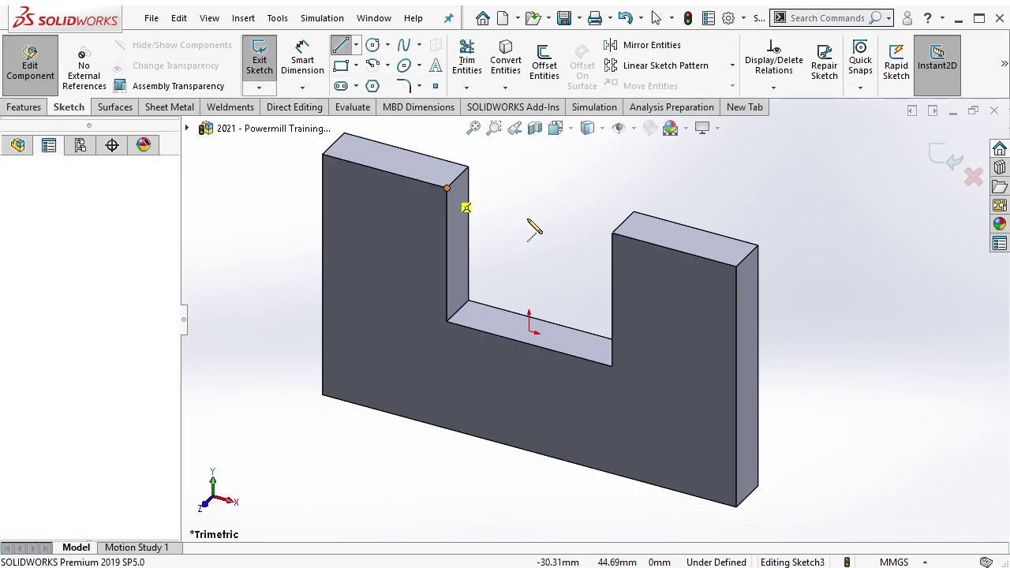
click(612, 234)
key(Escape)
click(356, 45)
click(371, 83)
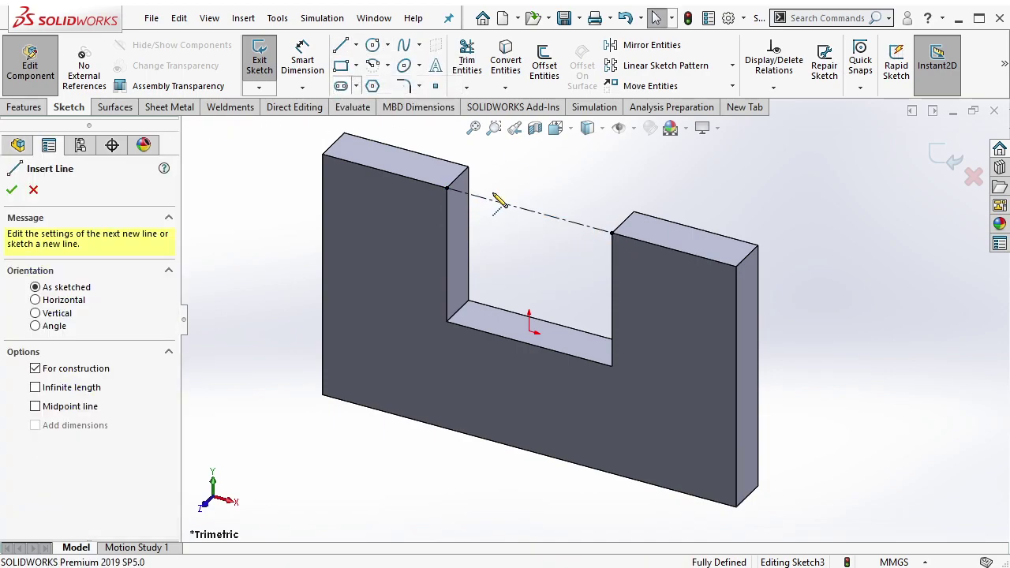
click(529, 212)
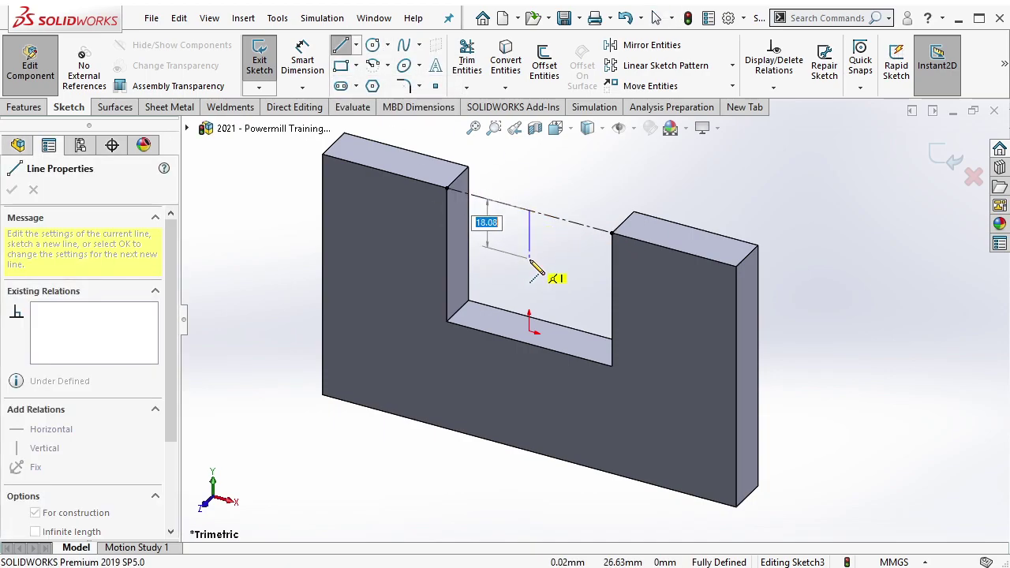
click(529, 259)
key(Escape)
Step: Draw a centre rectangle spanning both uprights, with points at its side midpoints
click(356, 66)
click(367, 105)
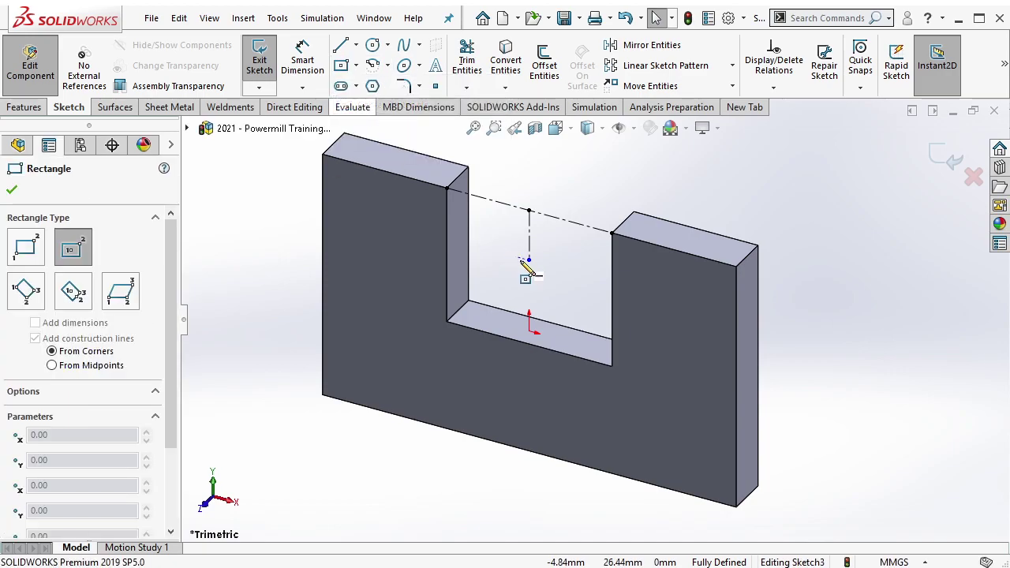
click(529, 259)
click(356, 164)
key(Escape)
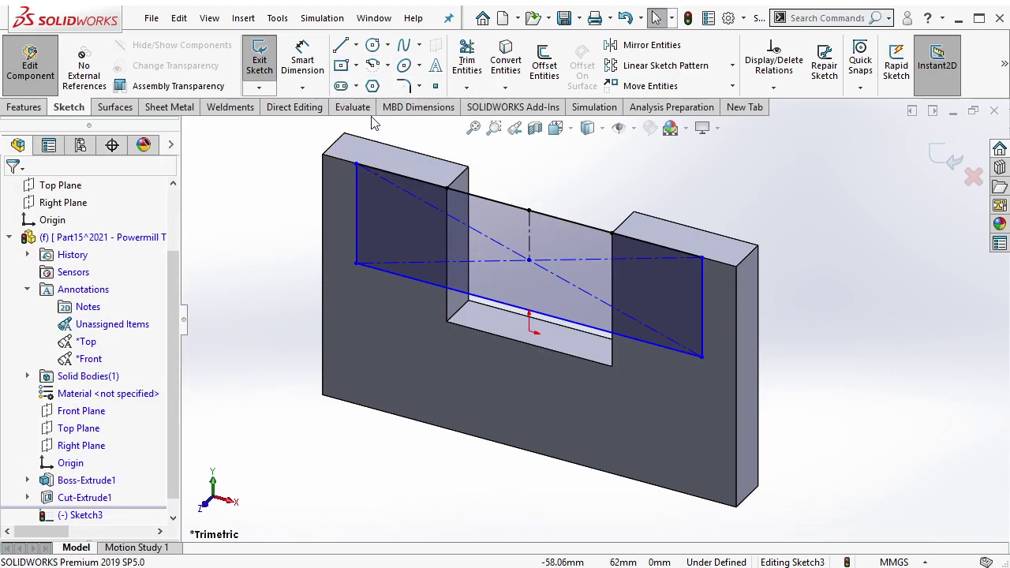
click(436, 87)
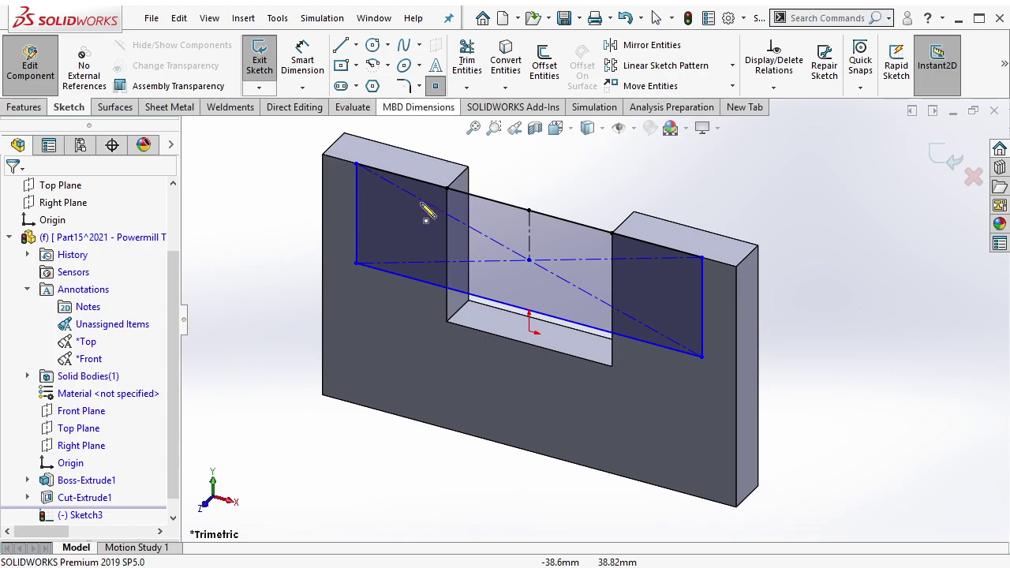
click(356, 213)
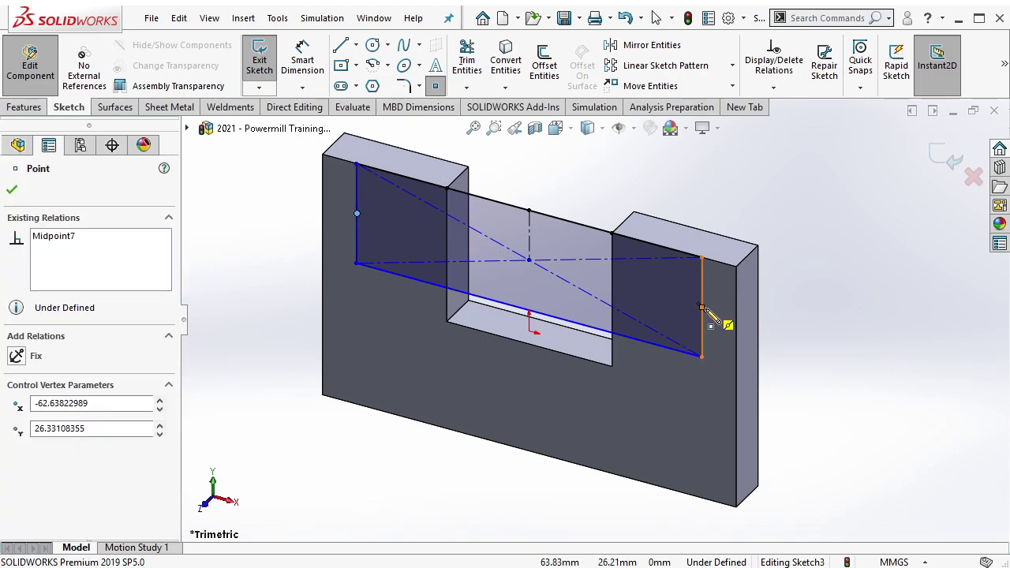
click(702, 307)
key(Escape)
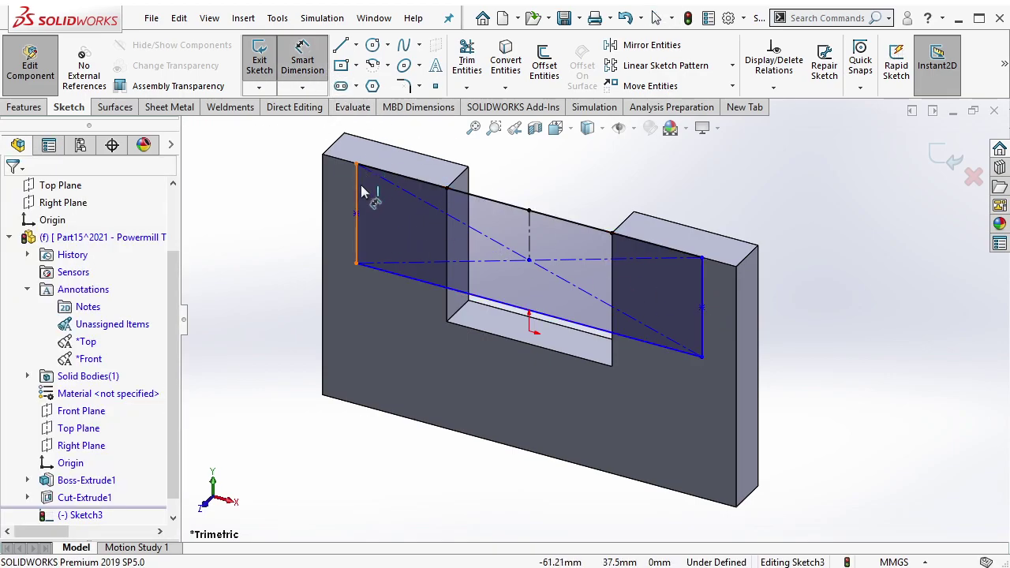
Step: Dimension the rectangle's side and the vertical construction line 15 mm each, then exit the sketch
click(360, 192)
click(309, 184)
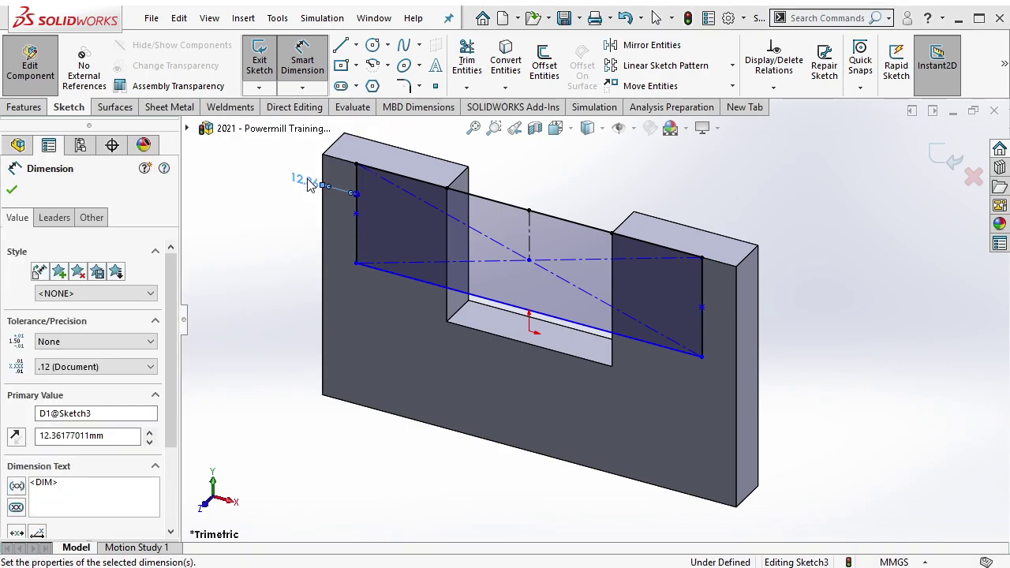
text(15)
key(Return)
click(529, 230)
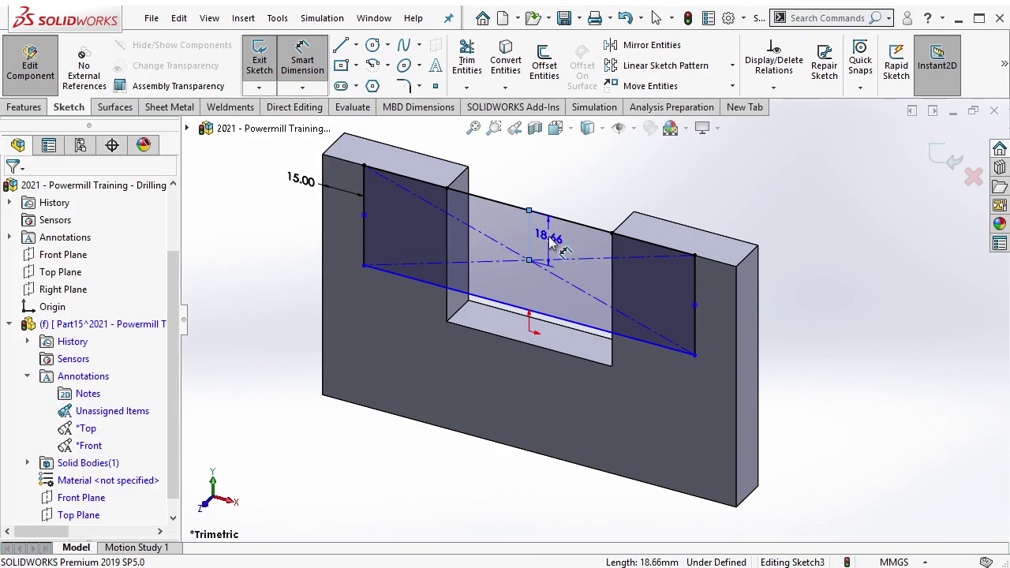
click(544, 235)
text(15)
key(Return)
key(Escape)
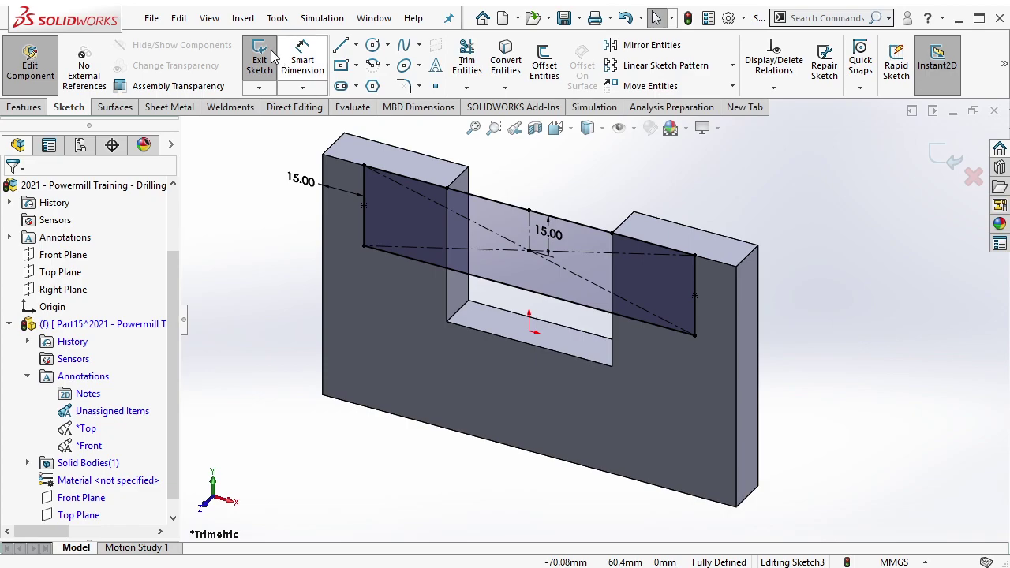
click(259, 59)
click(24, 107)
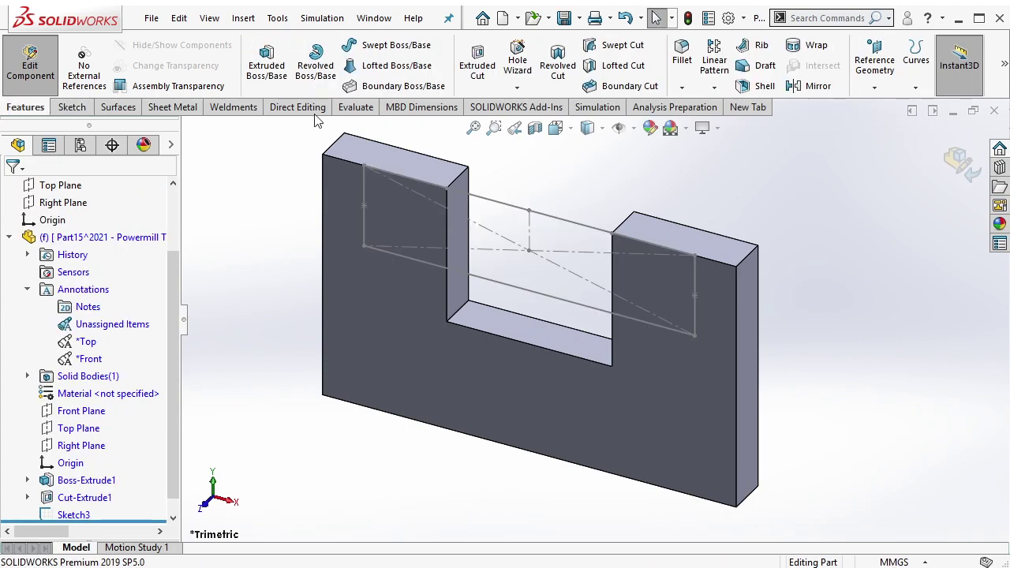
Step: In Hole Wizard, place two hole positions on the front face, one on each upright
click(518, 60)
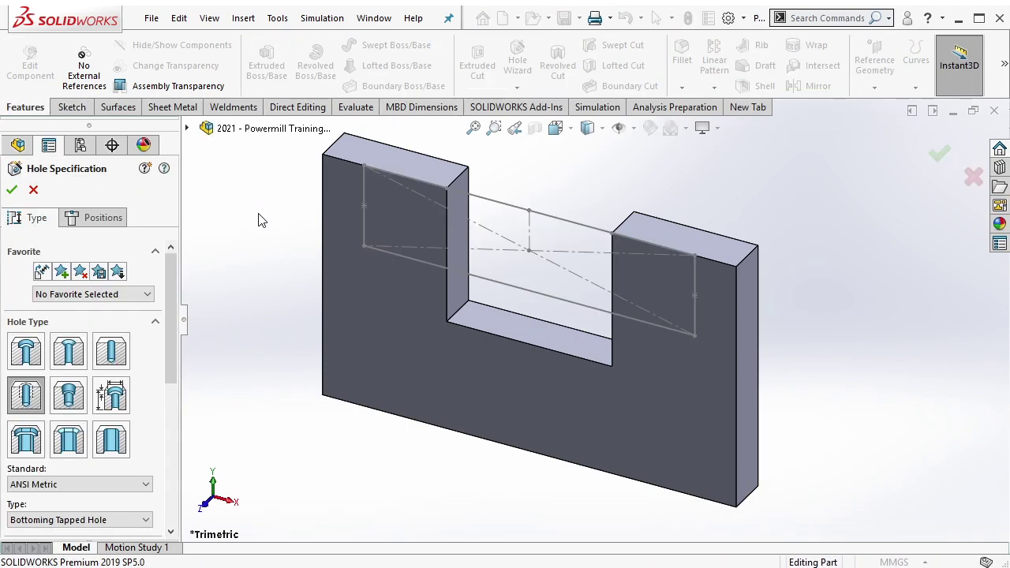
click(99, 218)
click(89, 356)
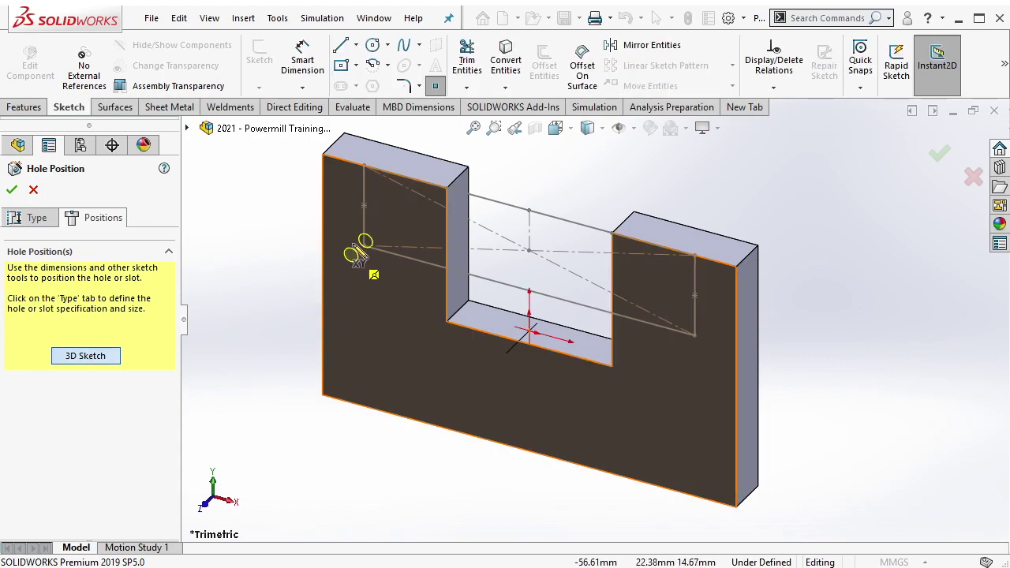
click(364, 205)
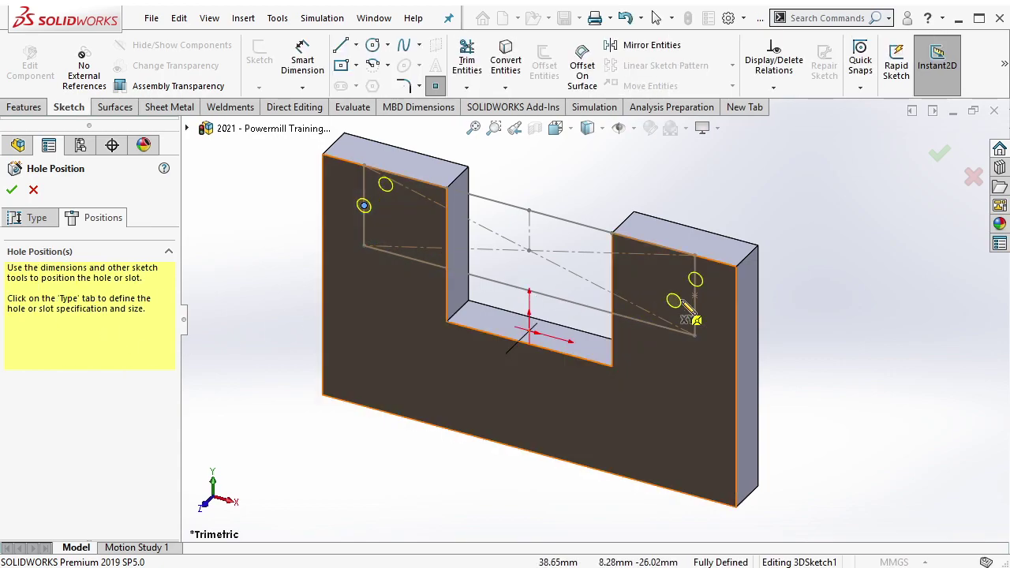
click(694, 296)
Step: Make the holes Counterbore, ANSI Metric, Socket Head Cap Screw, M8, and cut them
click(30, 217)
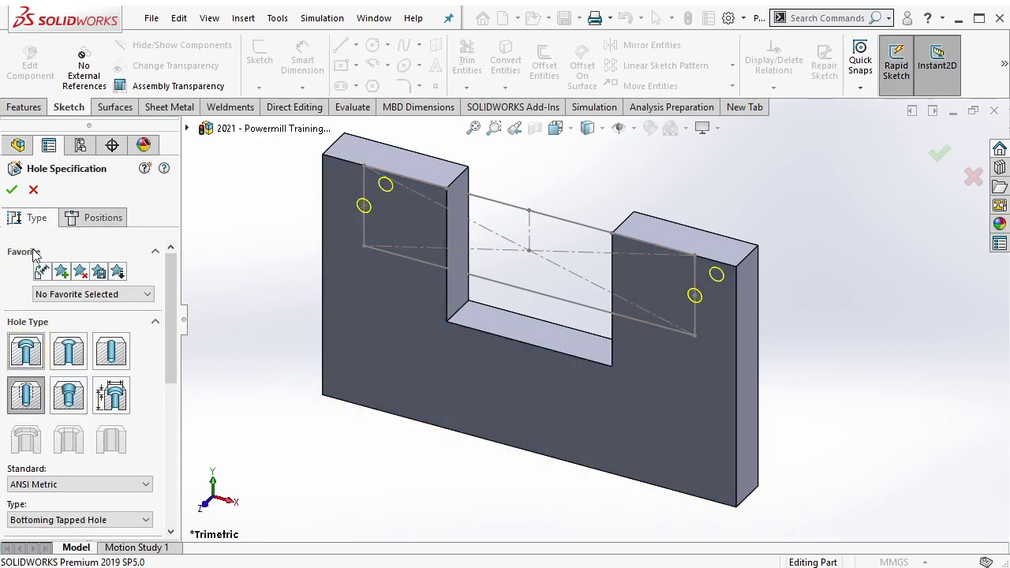
click(26, 353)
drag(172, 350, 172, 413)
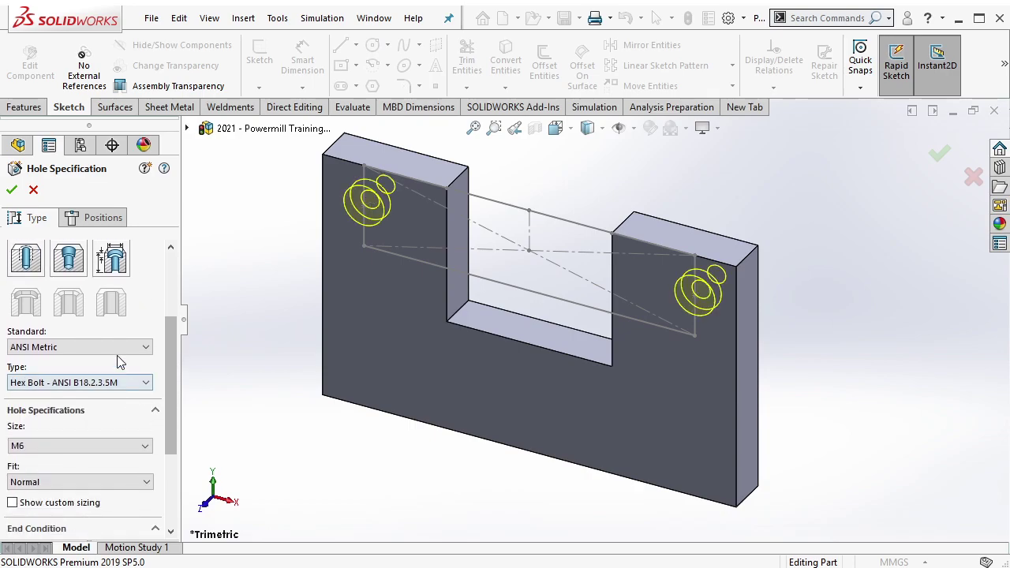
click(89, 349)
click(41, 364)
click(79, 383)
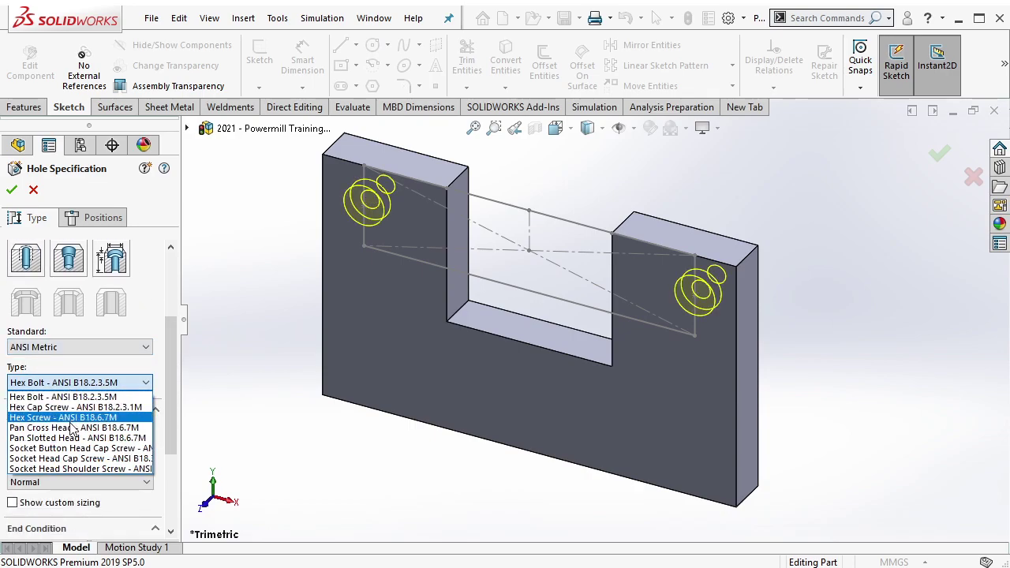
click(71, 460)
click(79, 446)
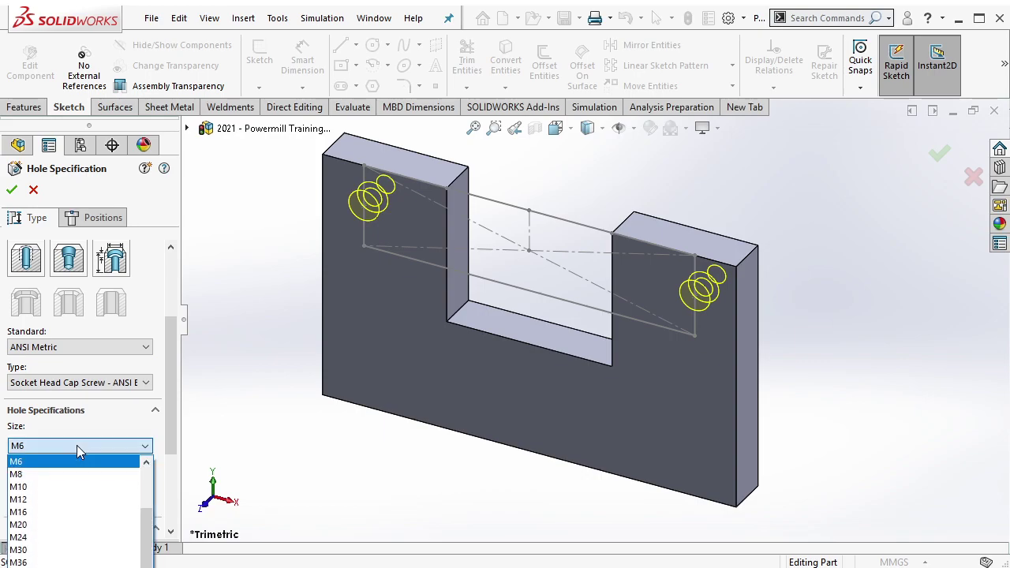
click(67, 474)
click(70, 447)
click(59, 475)
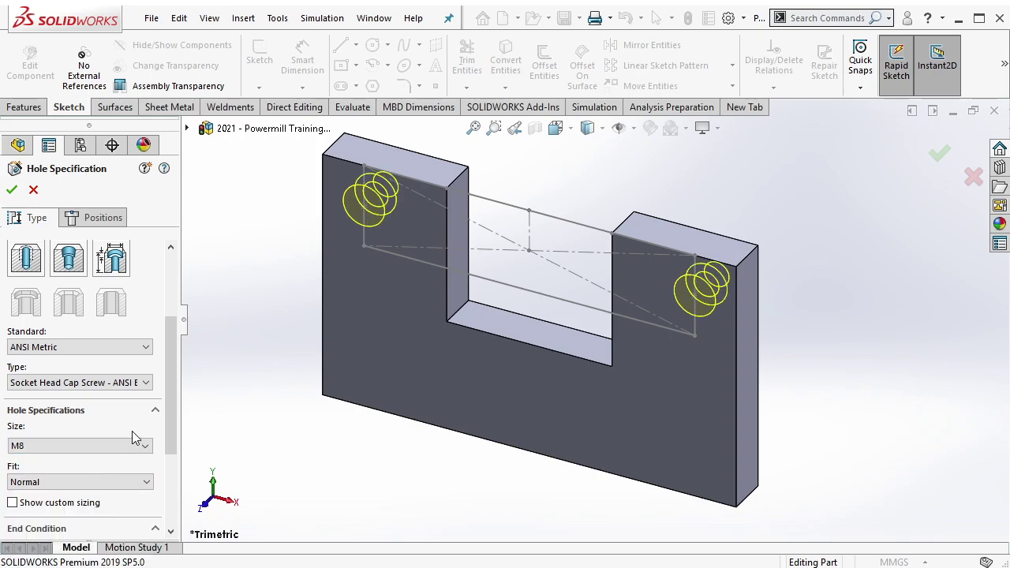
scroll(170, 425, down, 1)
scroll(170, 424, down, 5)
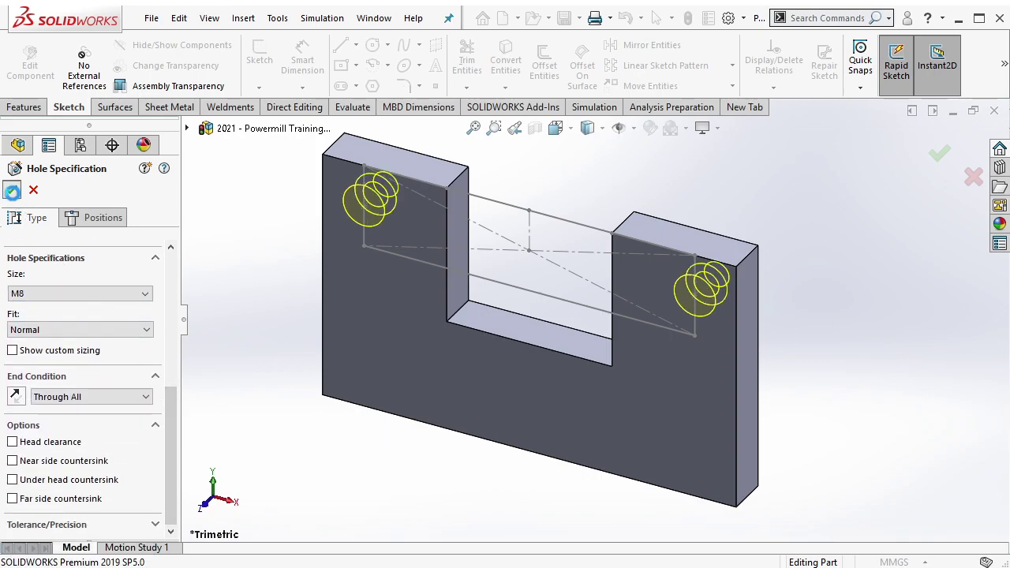
click(12, 189)
Step: Hide the layout sketch and sketch a vertical centerline below the slot with a midpoint point
click(476, 284)
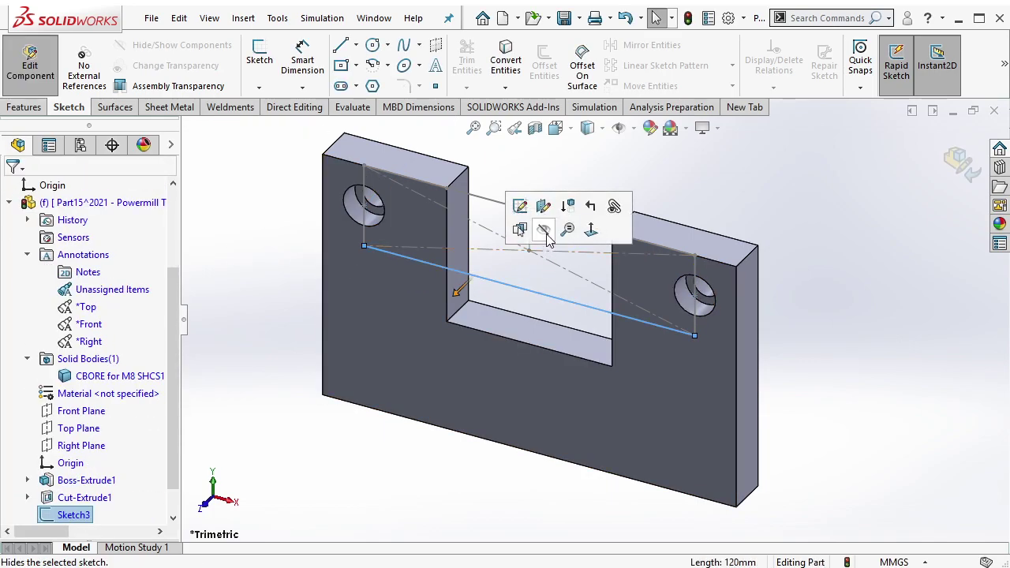
click(541, 235)
click(553, 359)
click(594, 332)
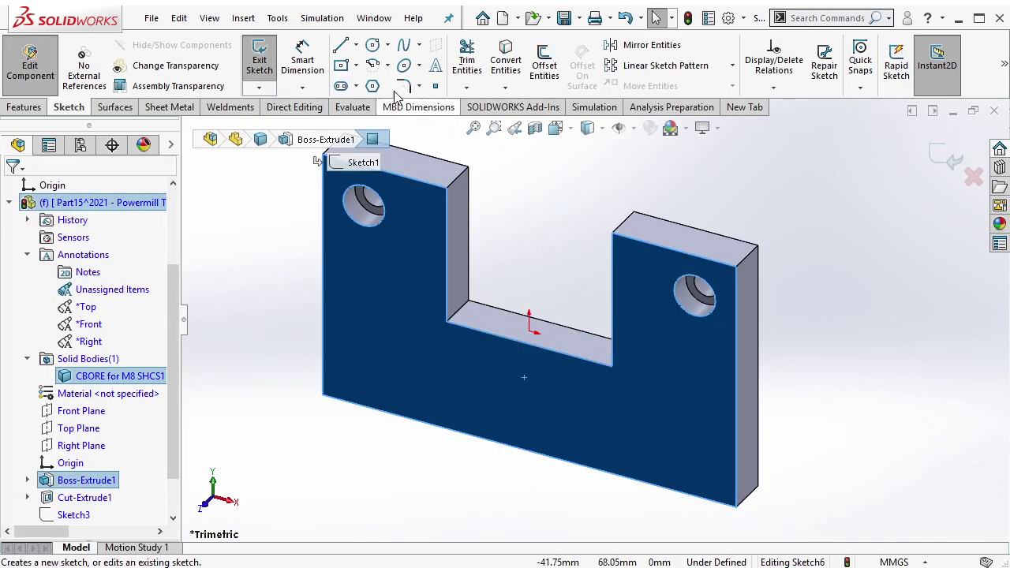
click(356, 45)
click(369, 84)
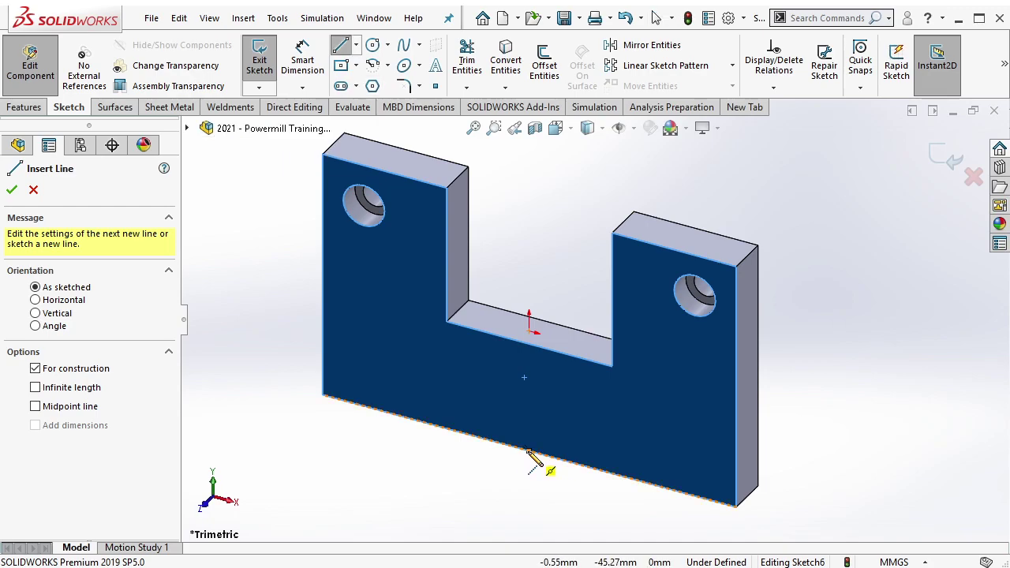
drag(529, 451, 529, 346)
key(Escape)
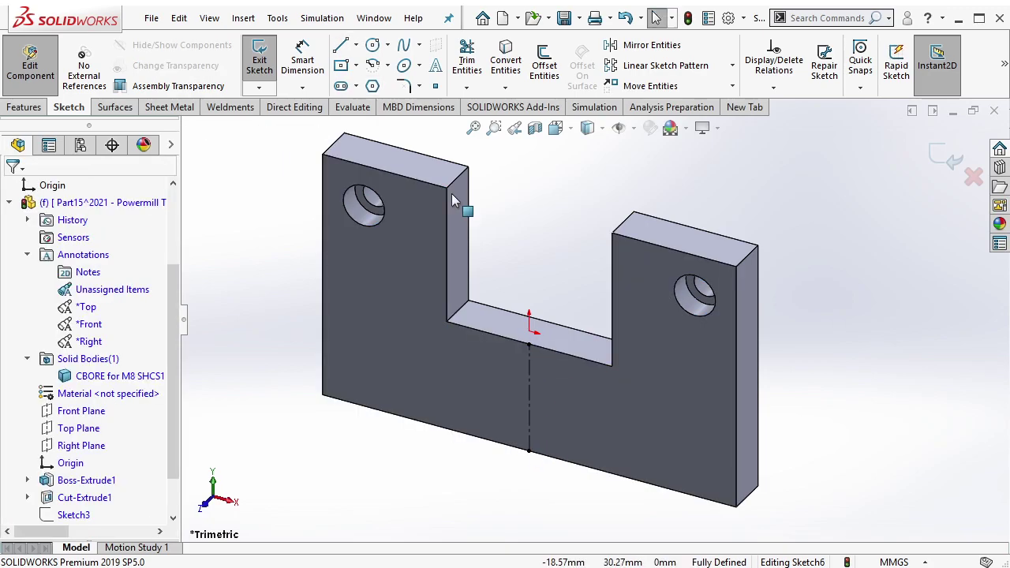
click(436, 87)
click(529, 398)
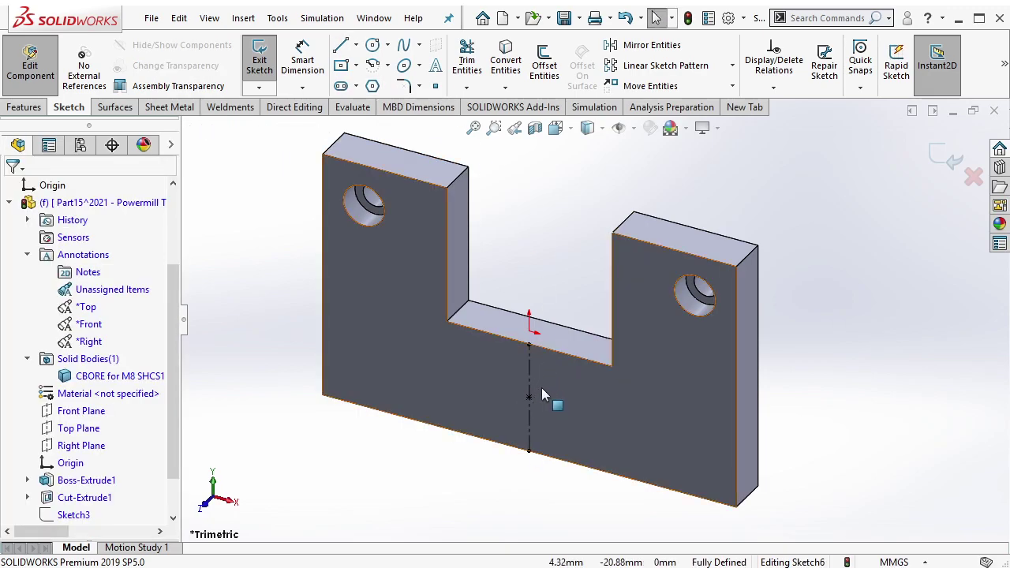
click(259, 59)
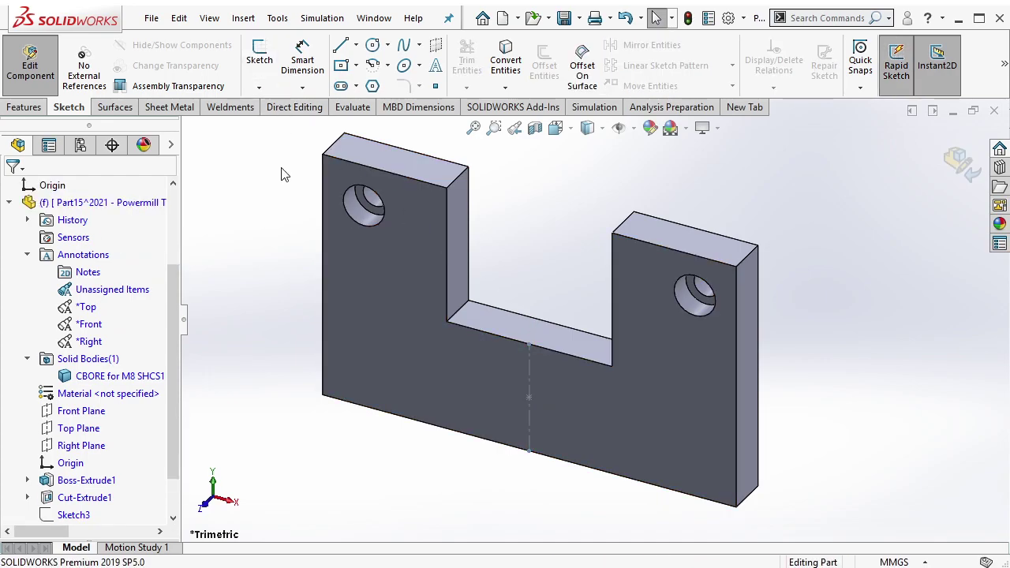
Step: Start a tapped Hole Wizard hole positioned on the centerline's midpoint point
click(22, 108)
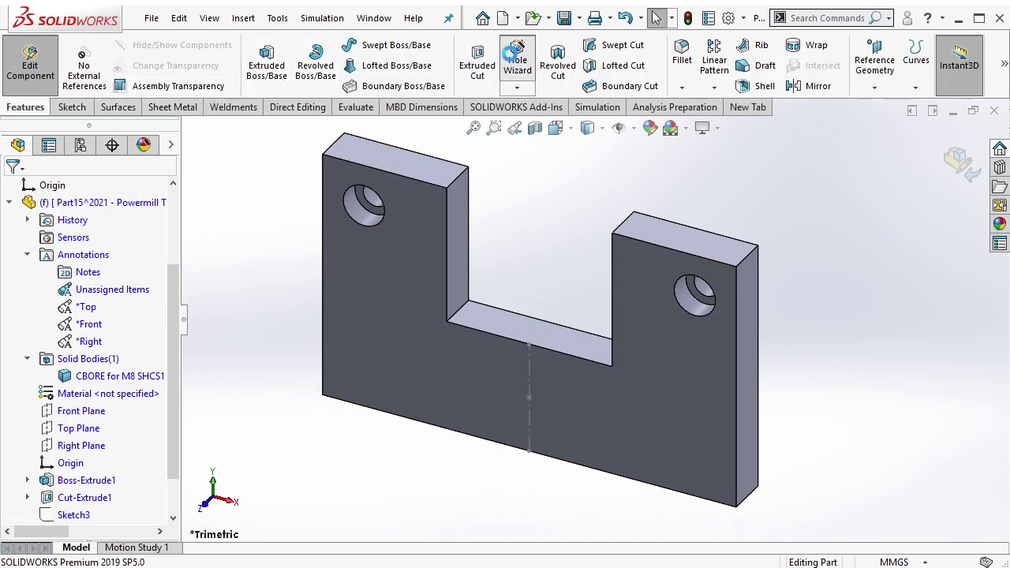
click(24, 397)
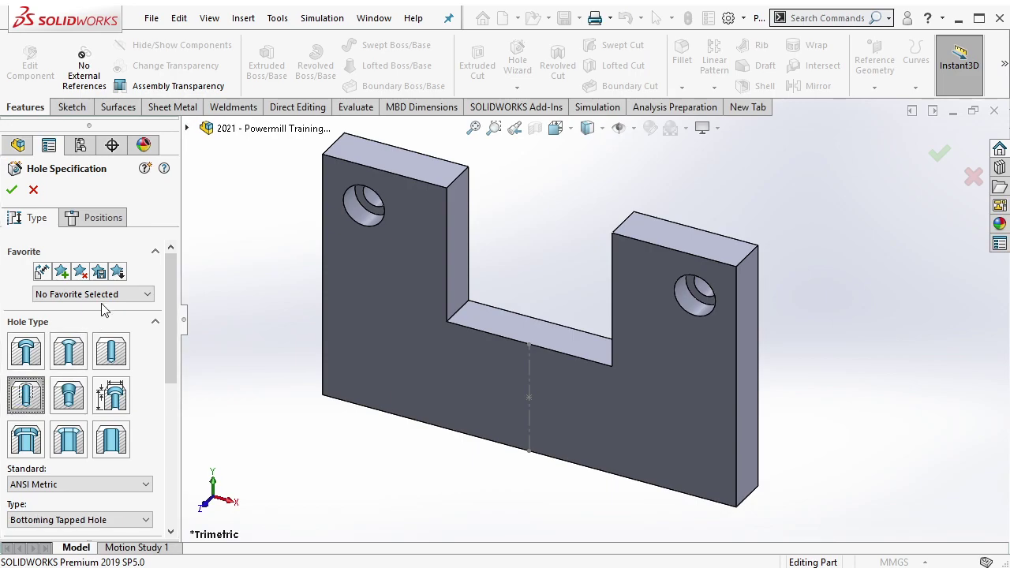
click(95, 225)
click(85, 355)
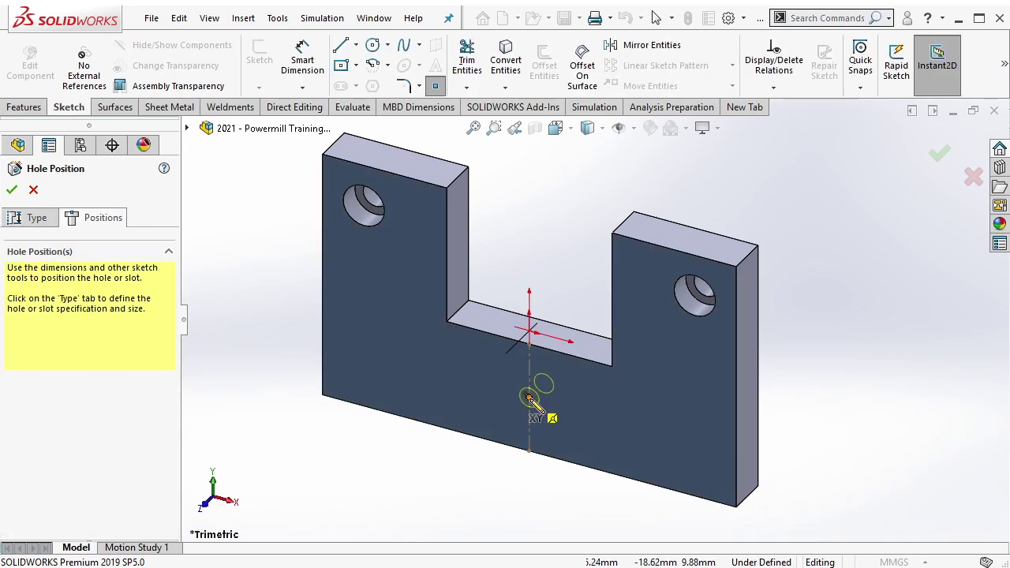
click(528, 397)
click(36, 217)
drag(173, 333, 161, 402)
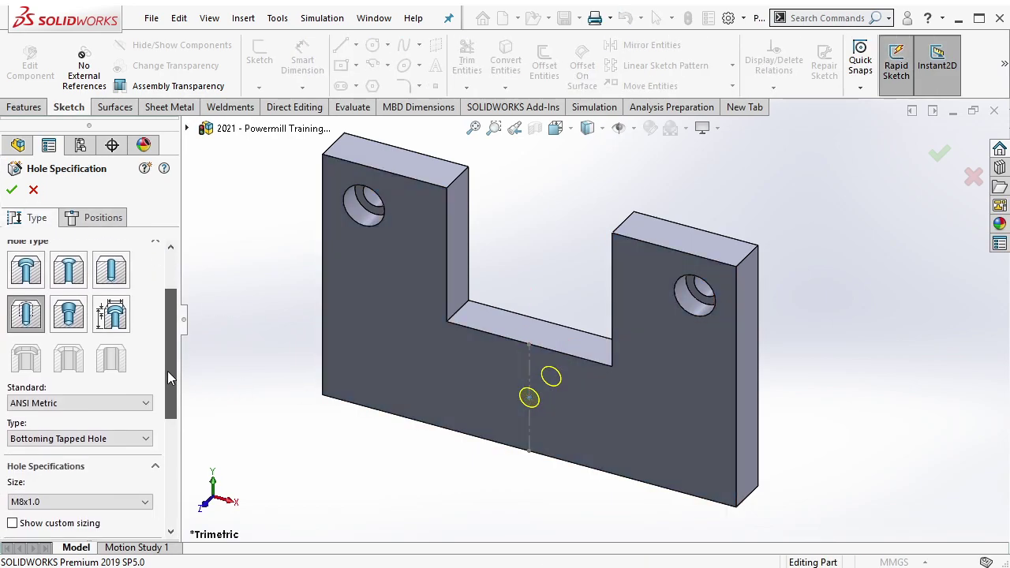
Step: Set the tapped hole to M6x1.0 Through All, confirm it, and hide its placement sketch
click(114, 423)
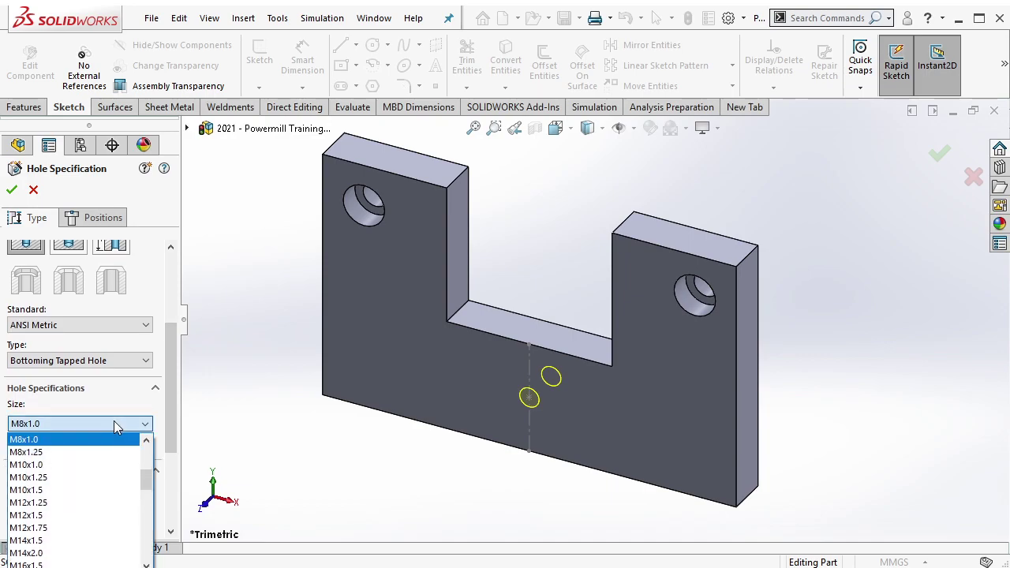
scroll(147, 476, up, 2)
scroll(147, 476, up, 2)
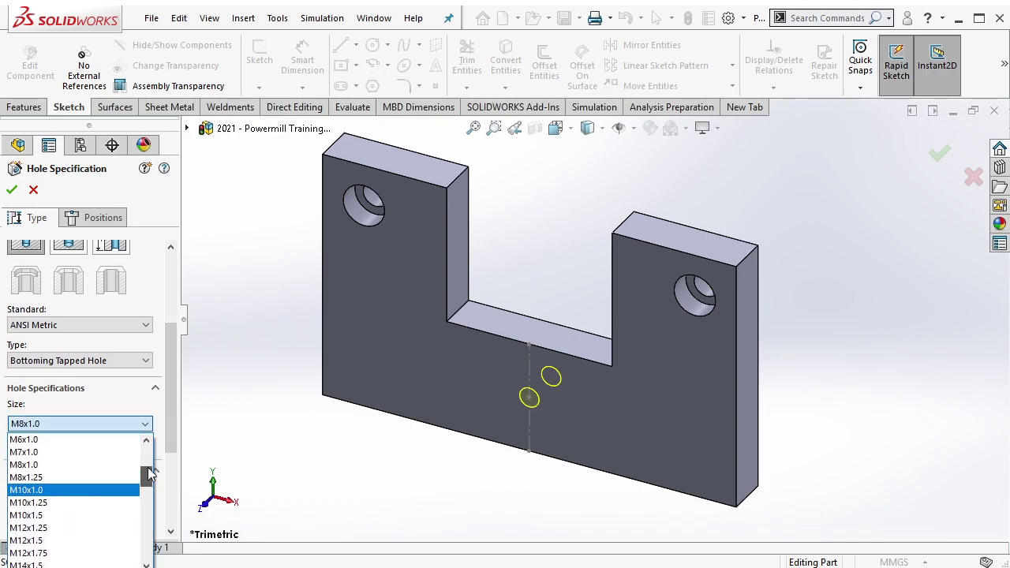
click(103, 447)
drag(163, 427, 166, 519)
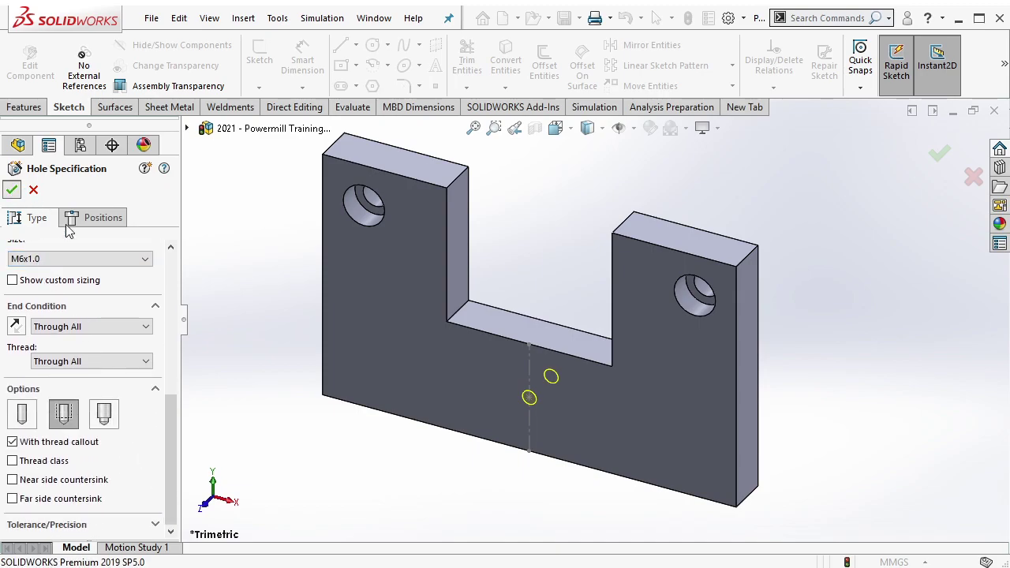
key(Return)
click(529, 398)
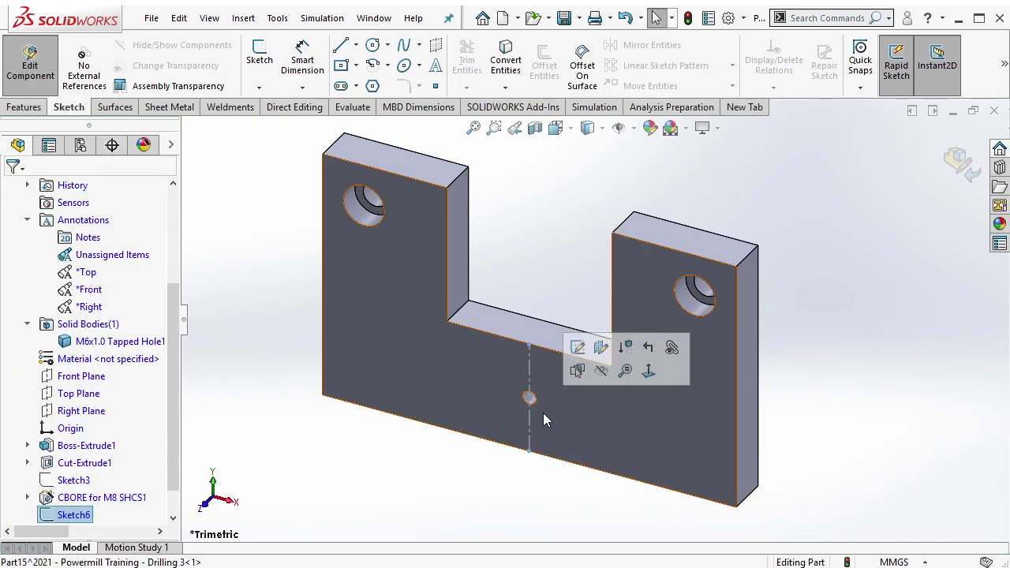
click(602, 371)
click(32, 110)
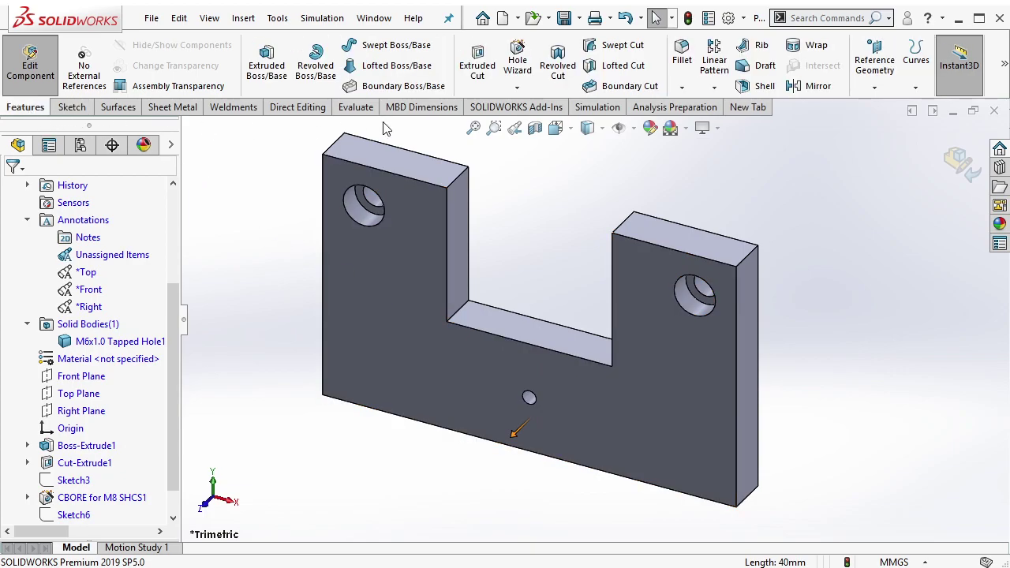
Step: Set up a linear pattern of the M6x1.0 tapped hole along the bottom edge and a reversed slot edge, seed only
click(720, 68)
click(438, 430)
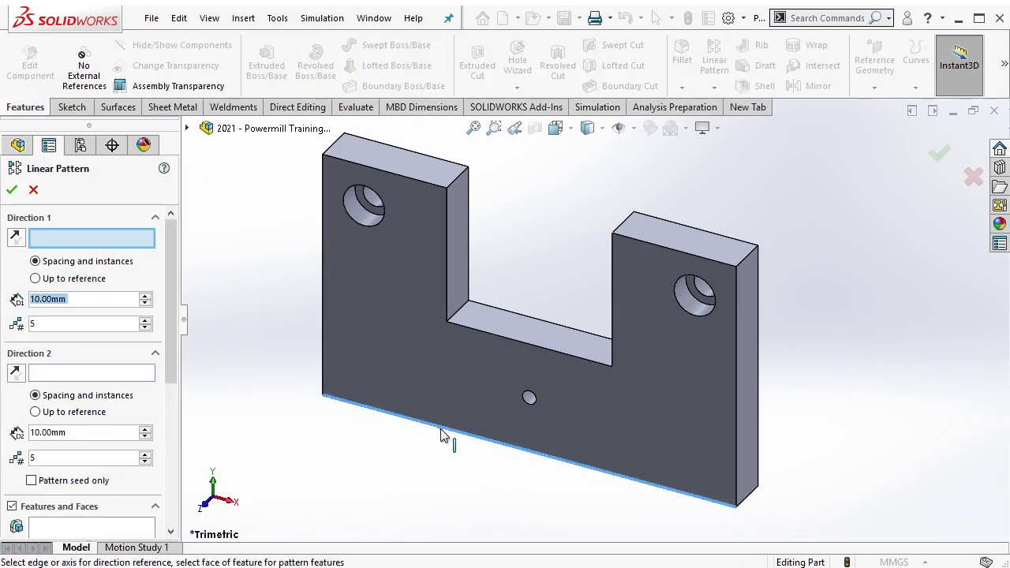
scroll(87, 379, down, 3)
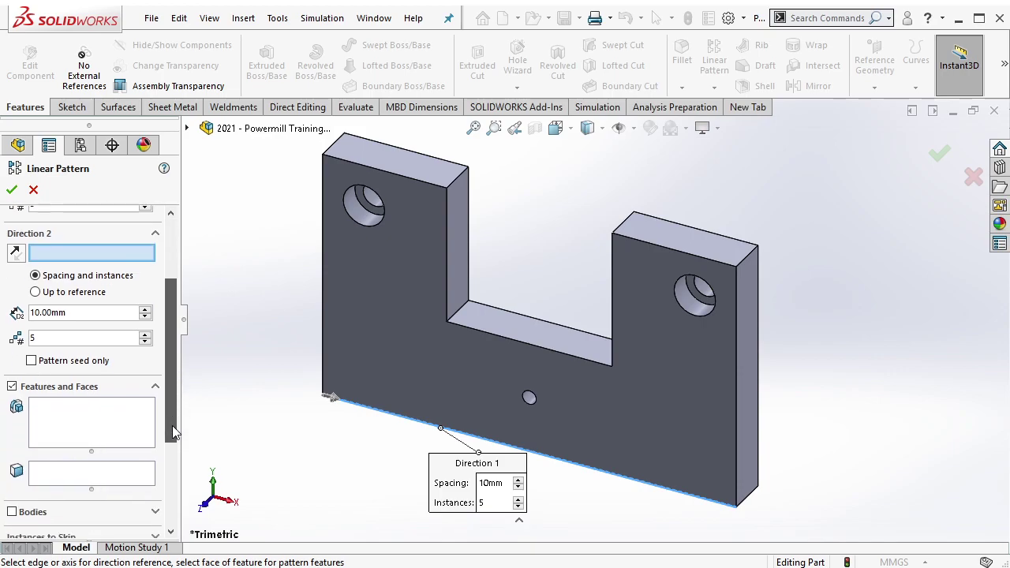
click(92, 422)
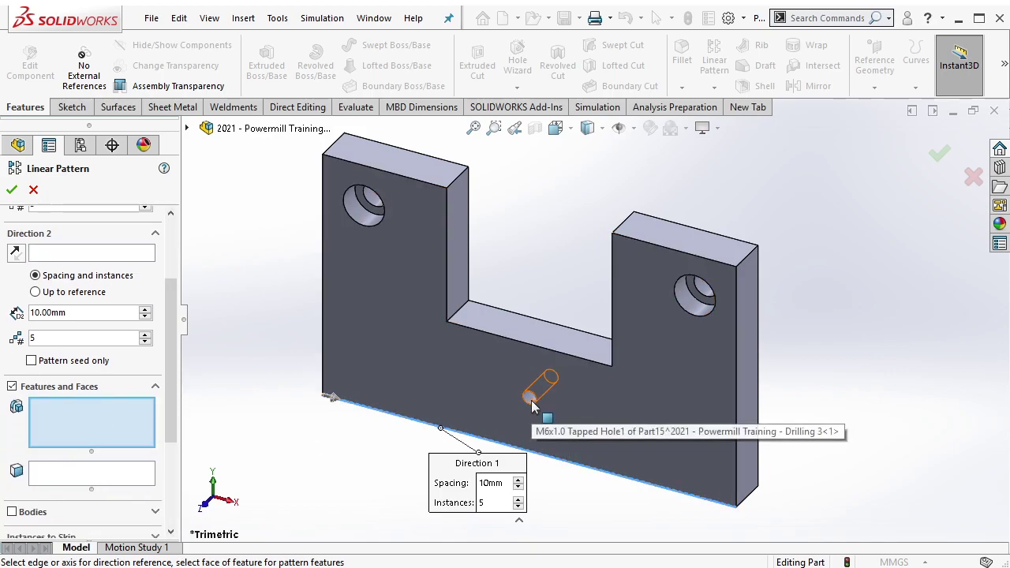
click(529, 398)
click(101, 252)
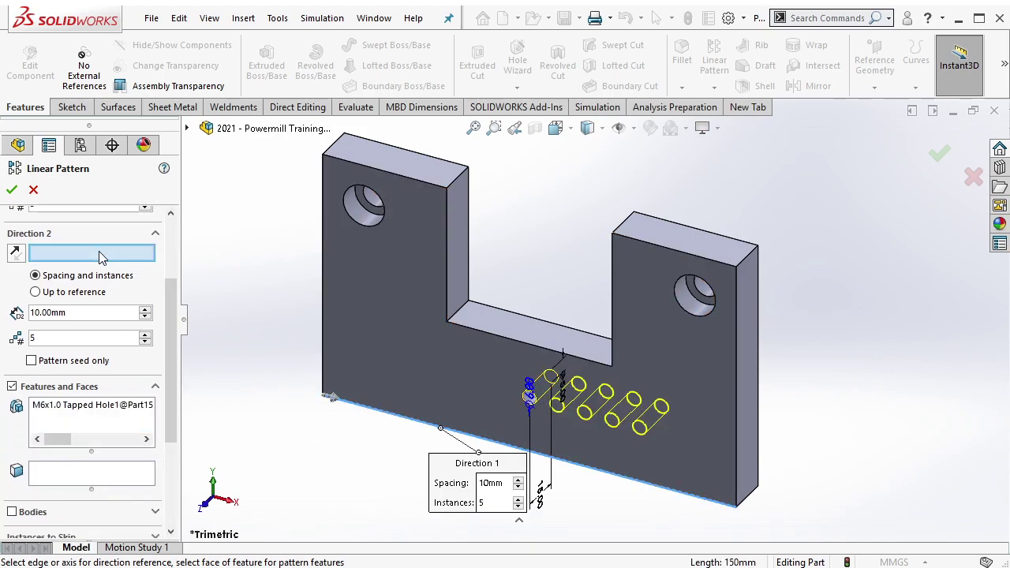
click(484, 337)
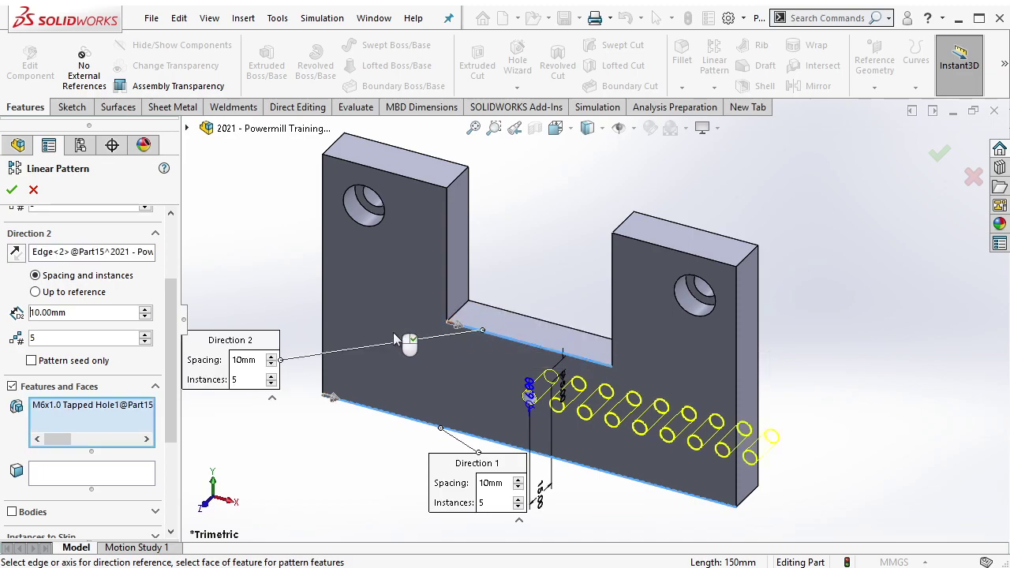
click(20, 253)
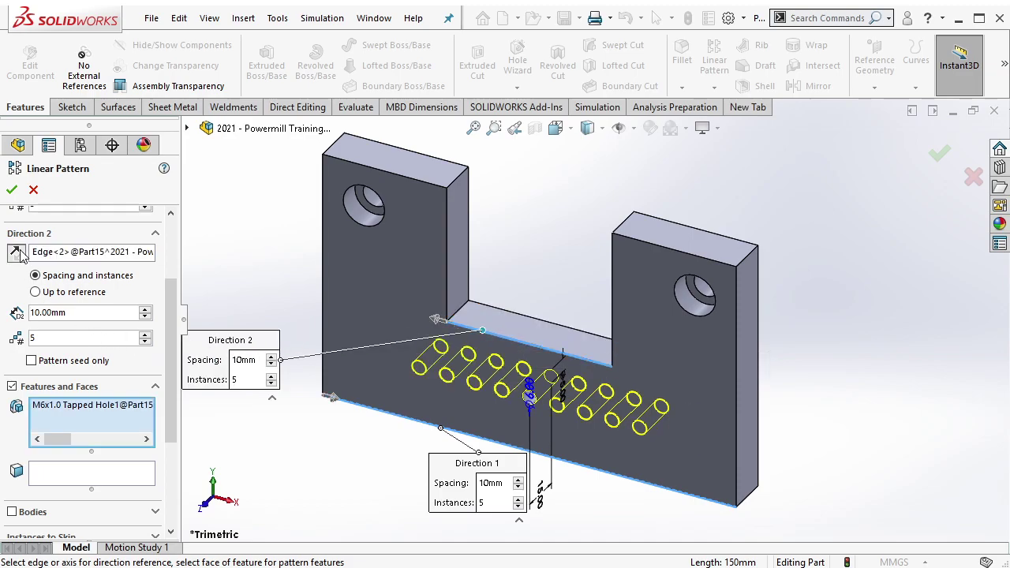
click(68, 366)
Step: Set the spacing in both pattern directions to 15 mm
scroll(170, 355, up, 1)
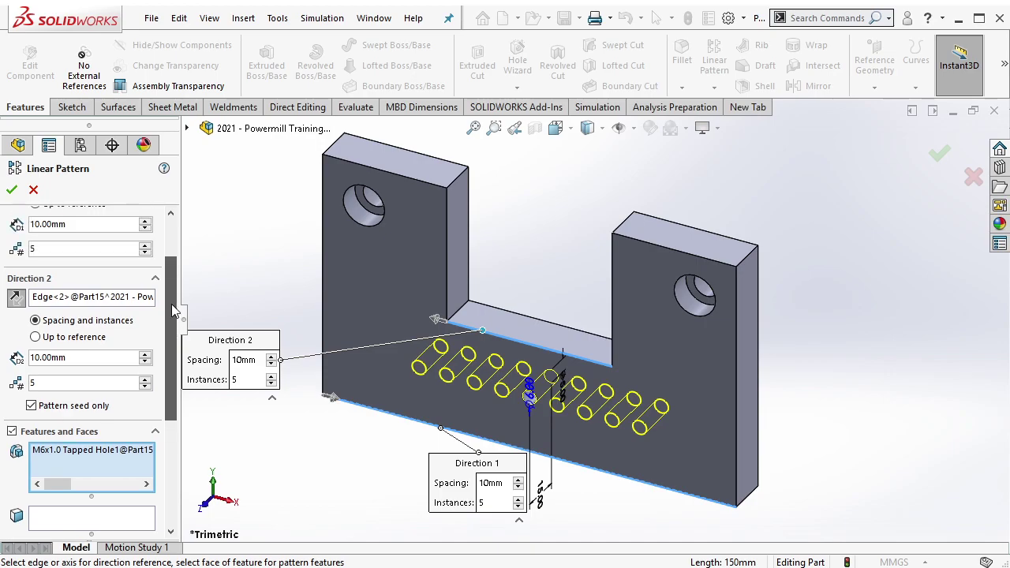
drag(67, 224, 3, 219)
text(15)
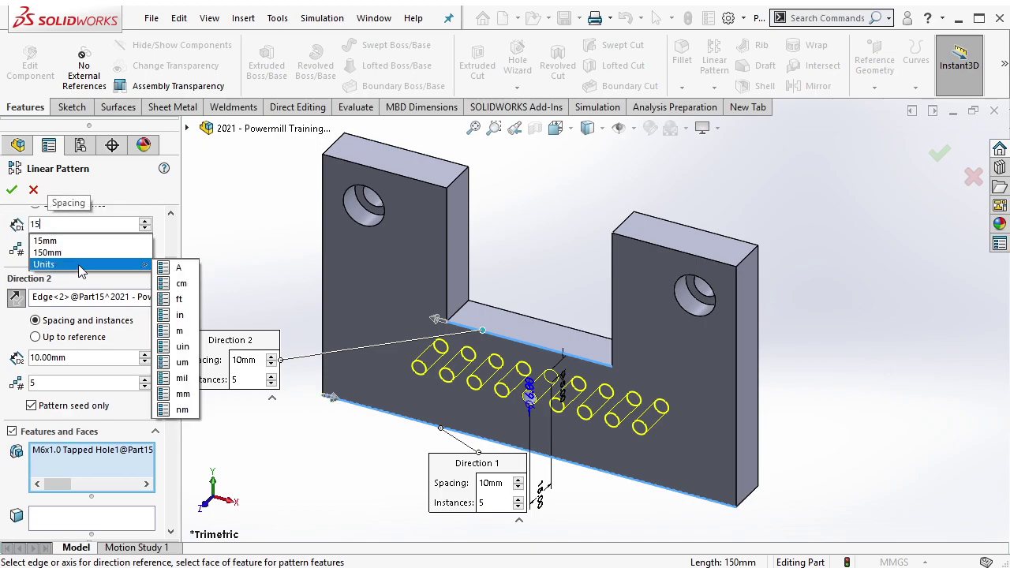
key(Return)
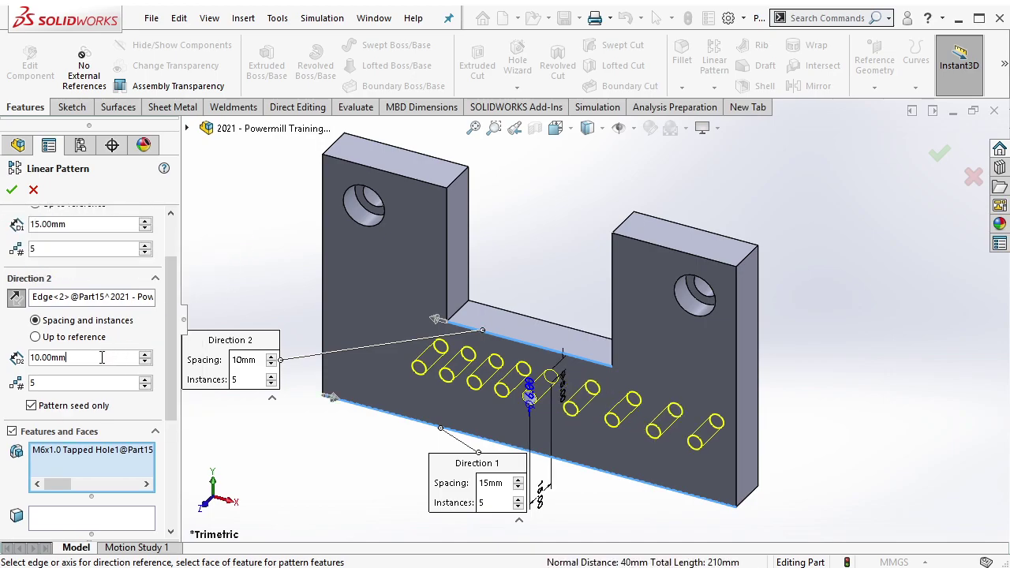
drag(102, 358, 5, 353)
text(15)
key(Return)
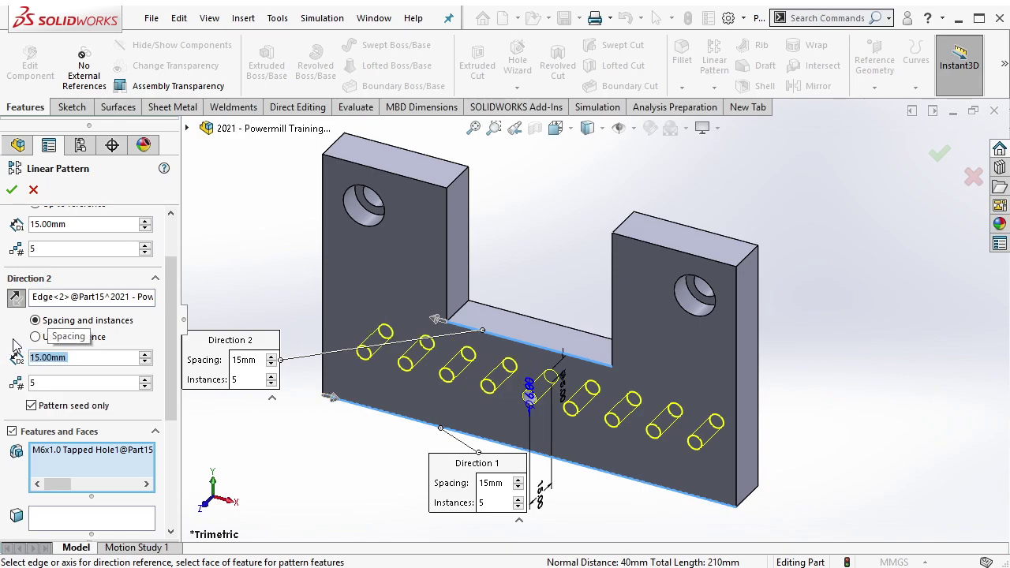
Step: Finish the hole pattern, fillet the face's outer edge loop at 10 mm, and return to the assembly
click(939, 154)
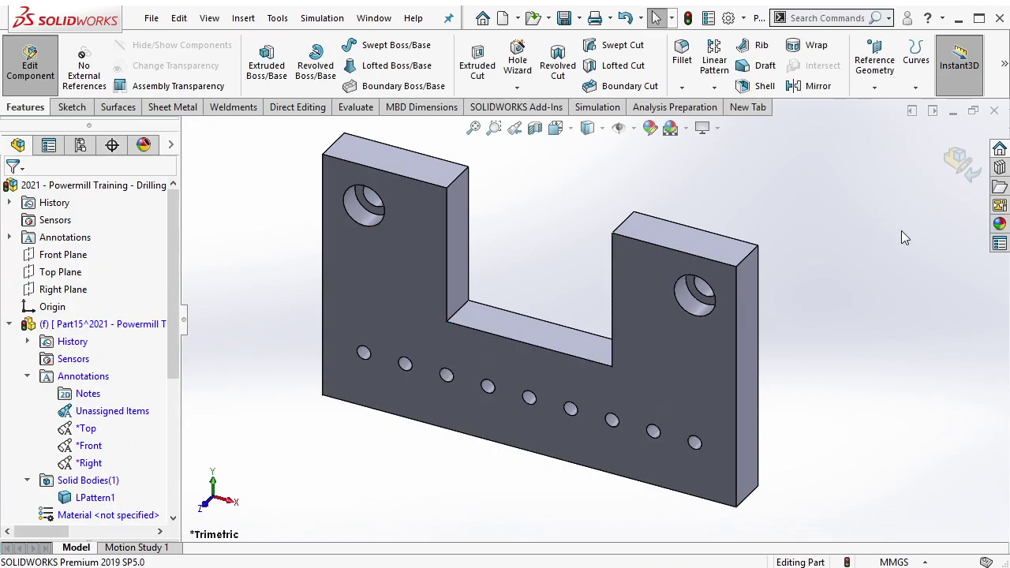
click(748, 258)
click(839, 209)
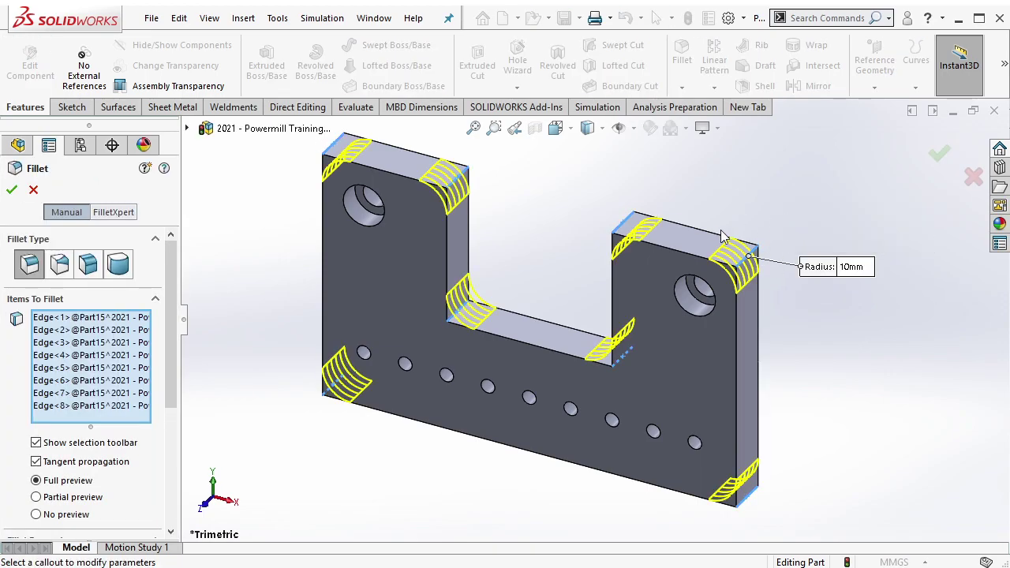
scroll(178, 347, down, 3)
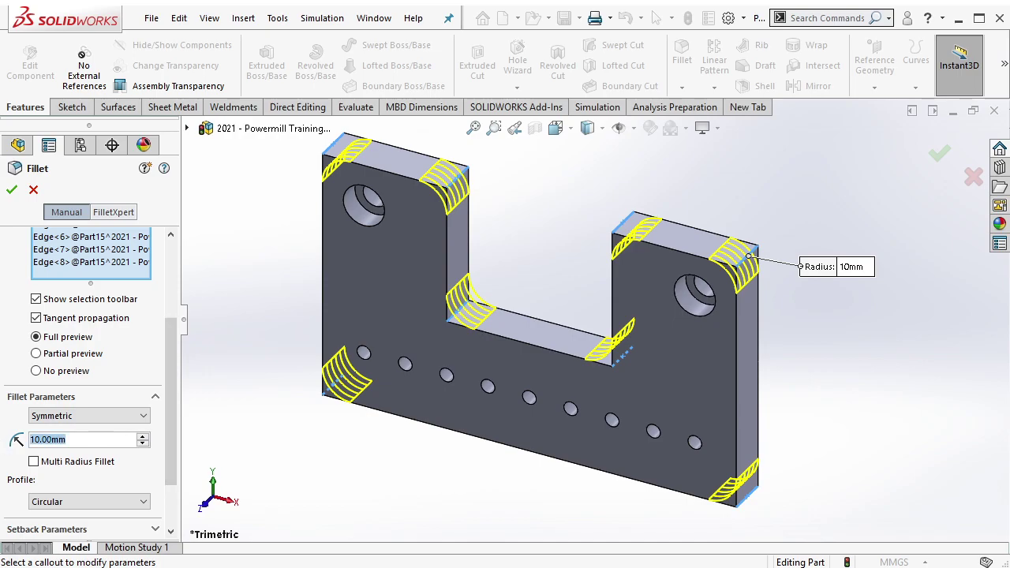
key(Return)
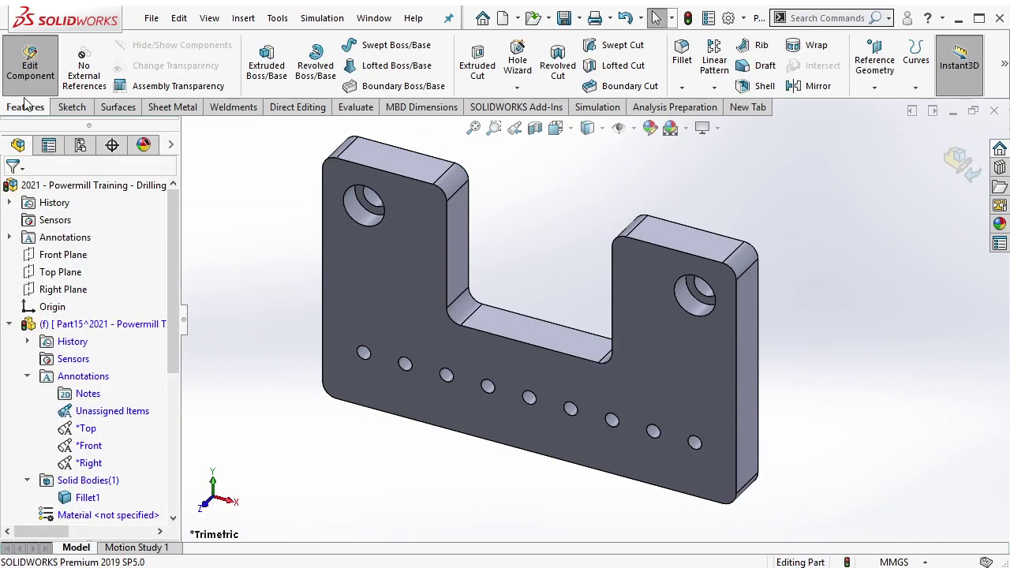
click(30, 62)
click(579, 18)
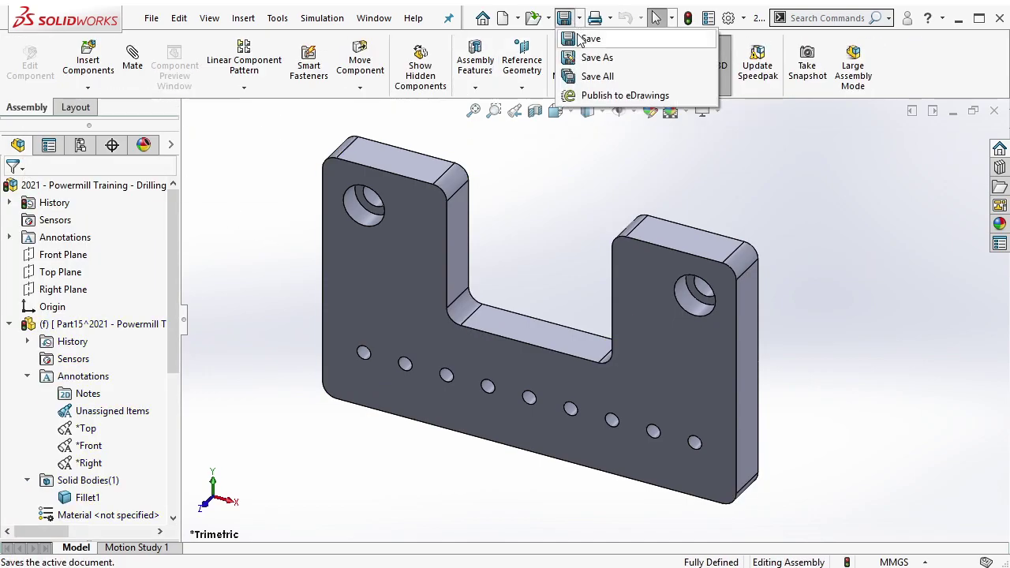
Step: Save the assembly, then save it as '2021 - Powermill Training - Drilling 3 - P - 001'
click(579, 40)
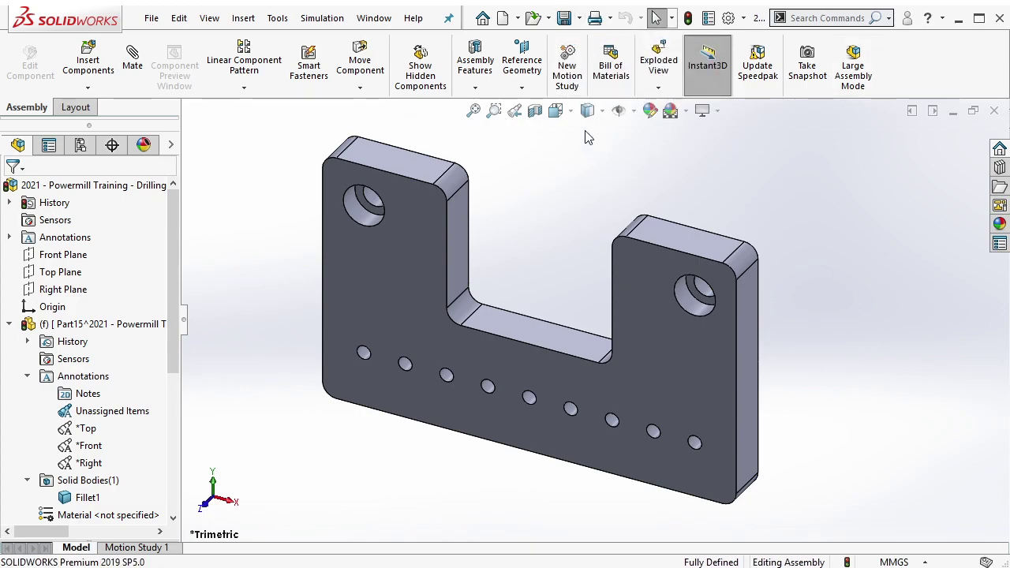
click(149, 18)
click(186, 210)
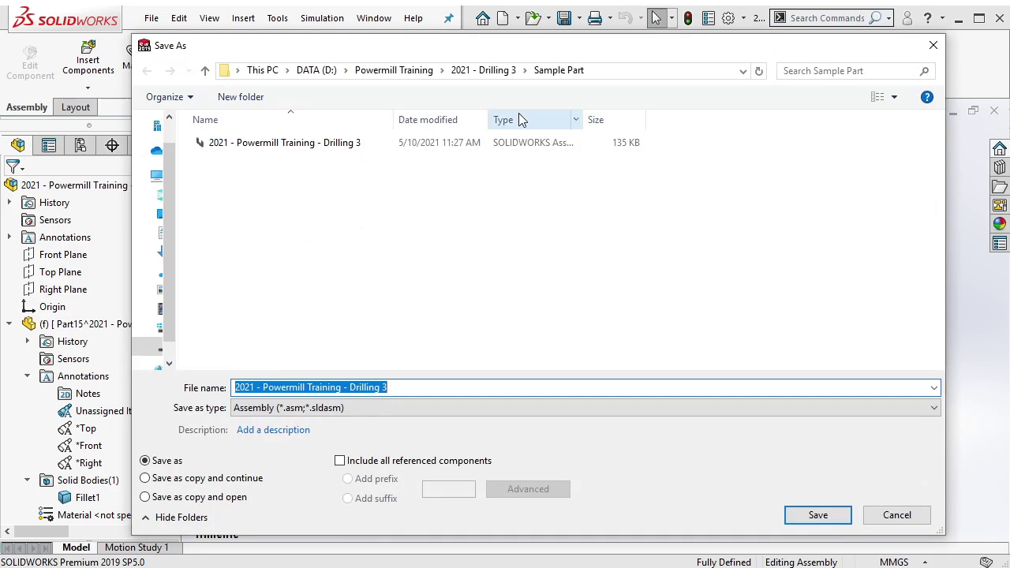
click(290, 387)
text(- P - 001)
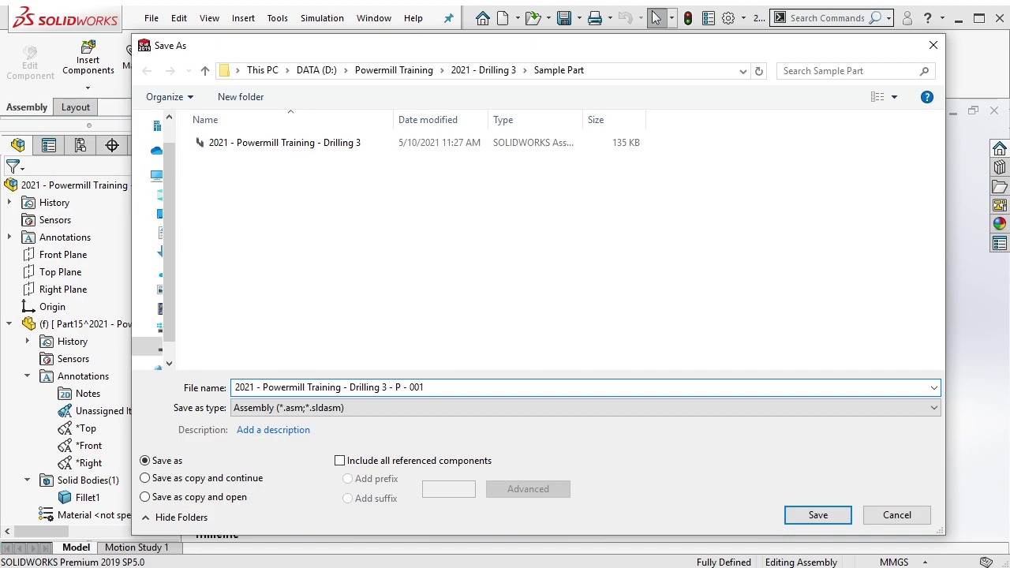
key(Return)
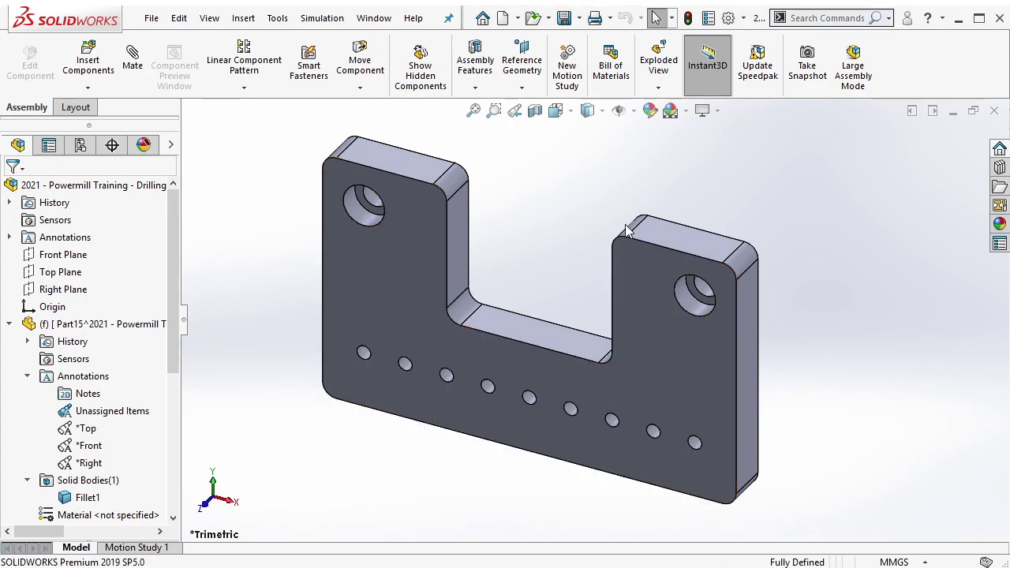
Step: Preview the files in the Sample Part folder, then return to the bracket assembly
scroll(626, 226, up, 2)
middle_drag(580, 240, 586, 167)
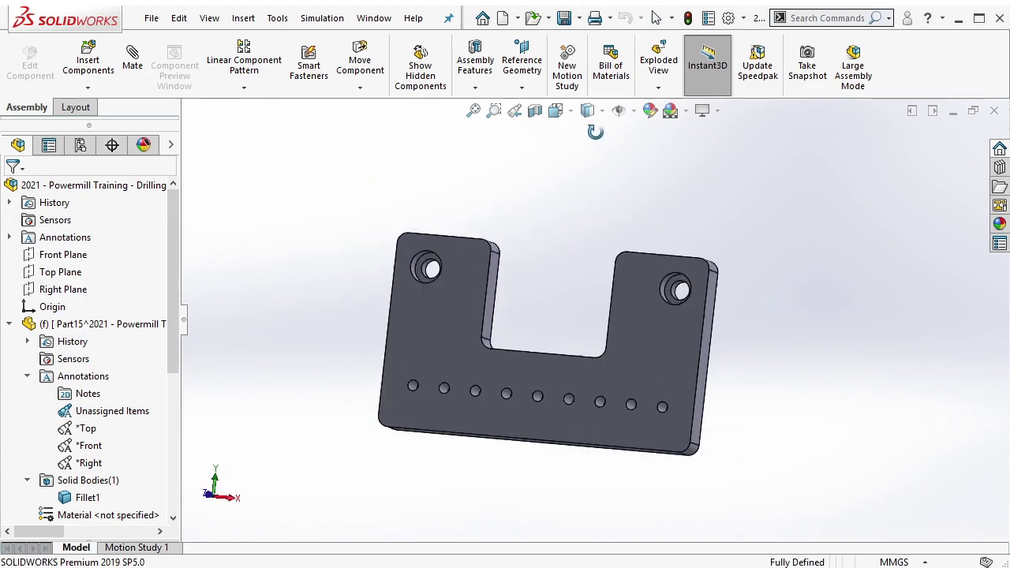
click(412, 562)
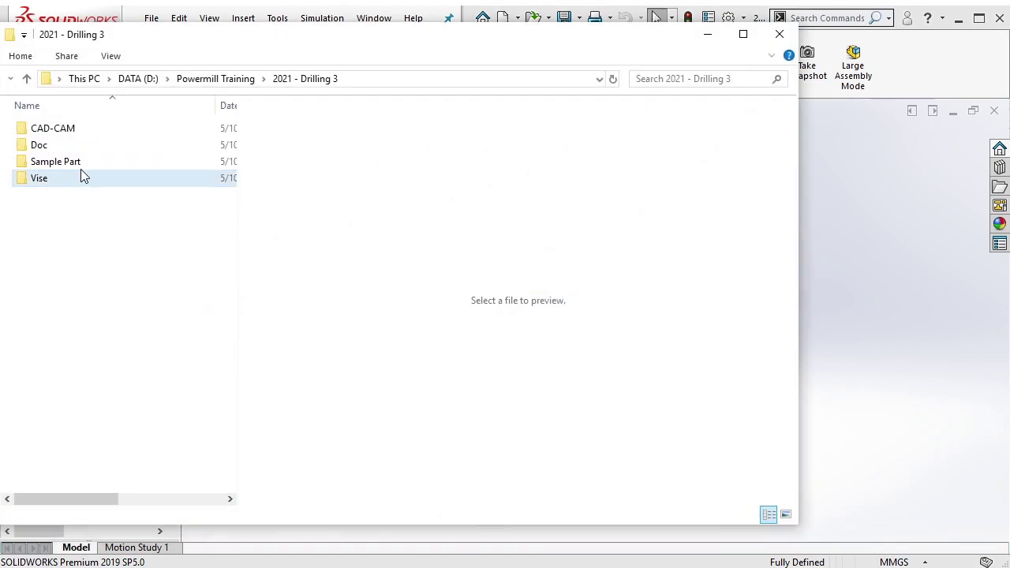
double_click(79, 162)
click(158, 128)
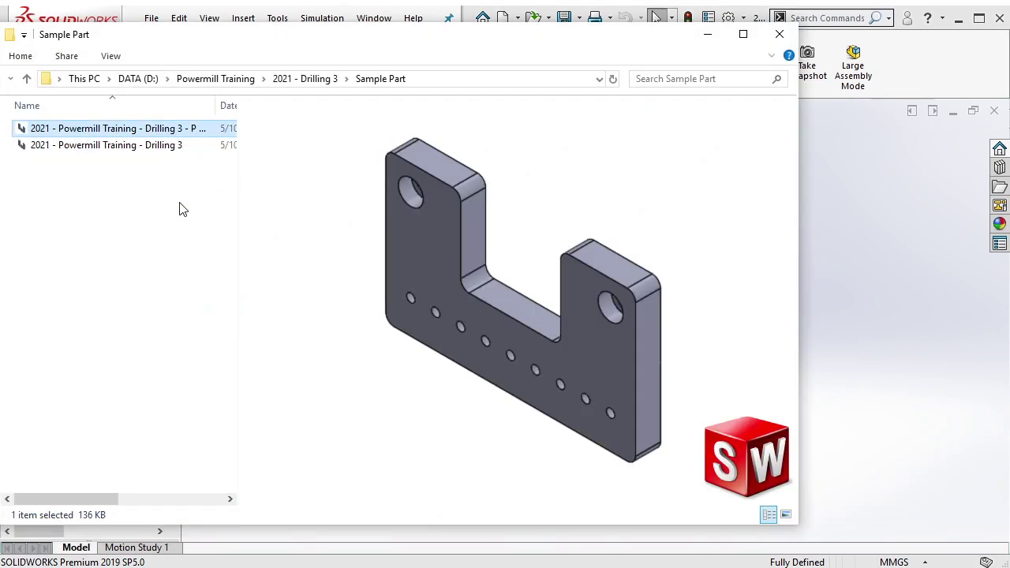
click(308, 87)
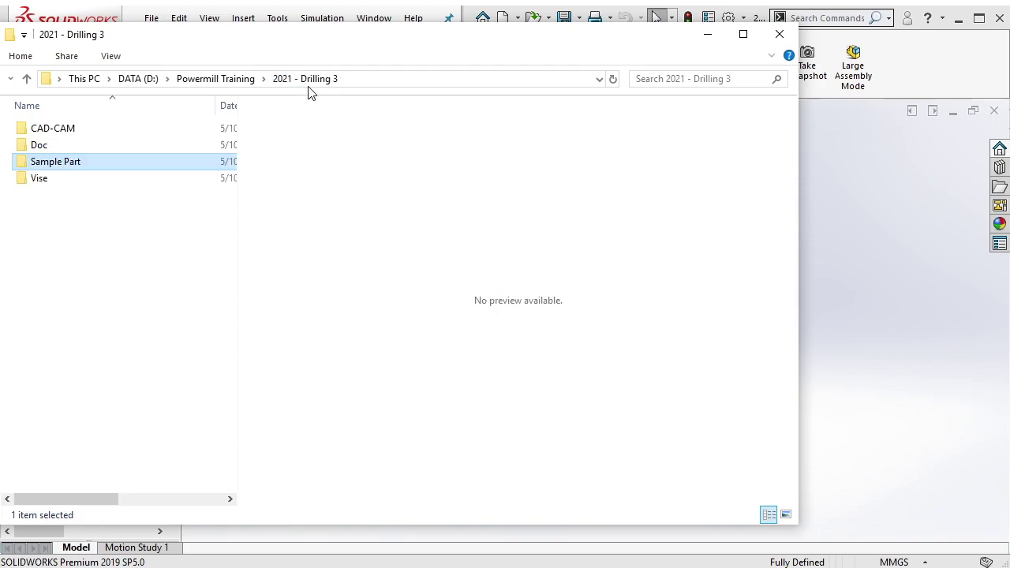
click(909, 191)
Step: Save the assembly as STEP AP214 named '2021 - Powermill Training - Drilling 3 - P - 001_(origin test)'
click(150, 17)
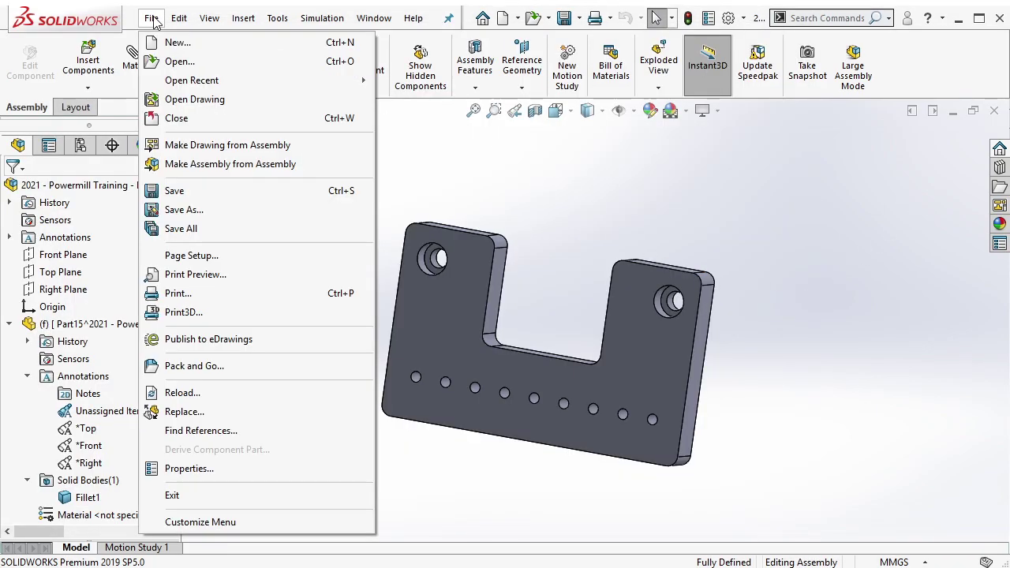
click(207, 207)
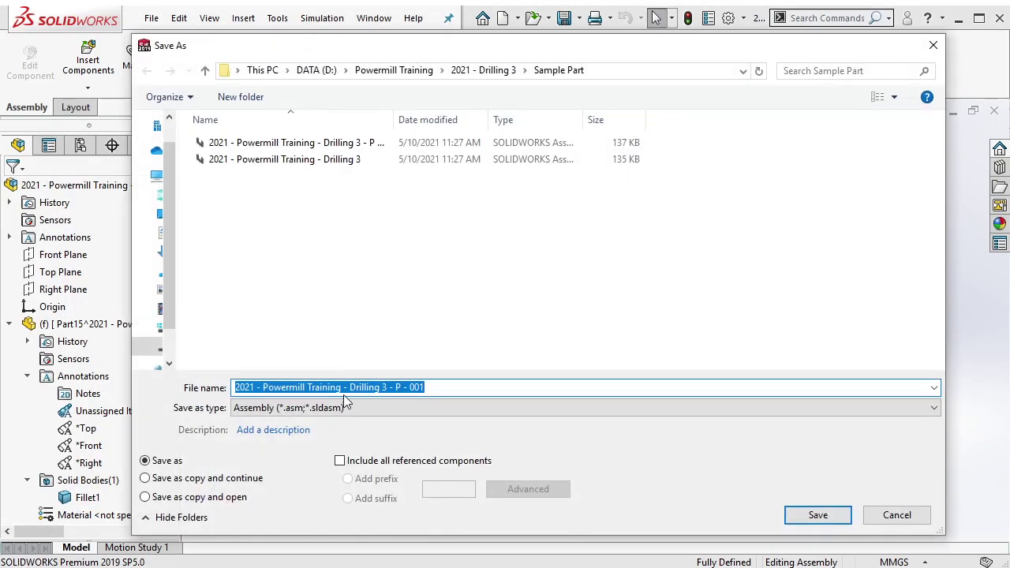
click(349, 408)
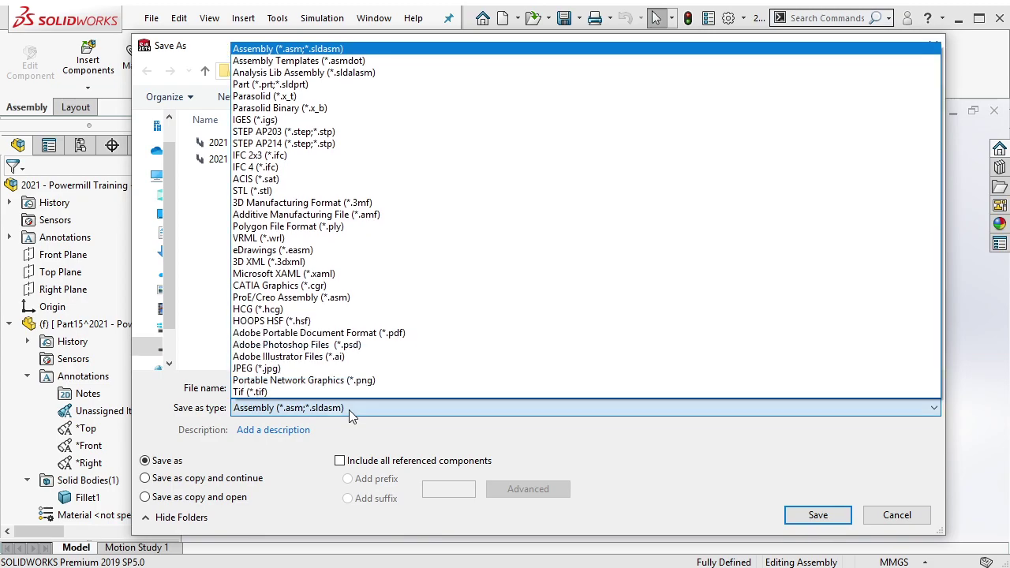
click(342, 144)
click(441, 430)
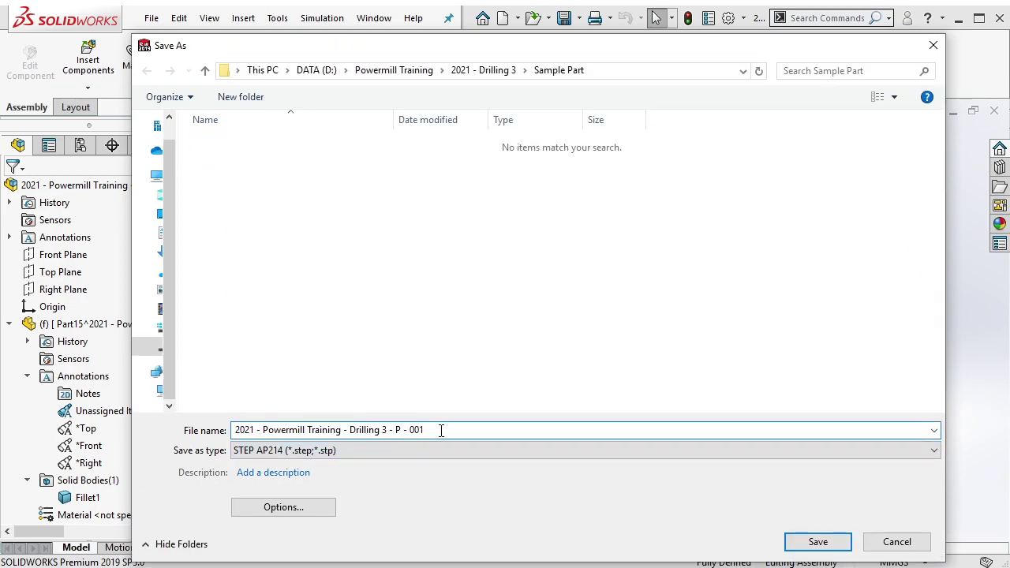
text((o)
text(rog)
click(813, 542)
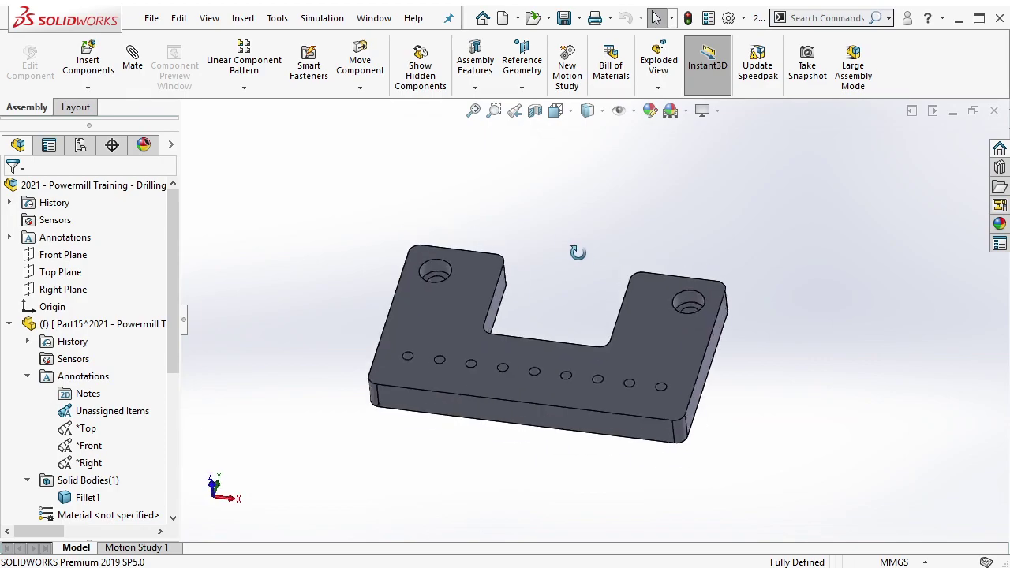
Step: Show the part origin via Hide/Show Items, zoom to inspect it, and place a blank Notepad note at right
middle_drag(578, 252, 568, 264)
click(634, 111)
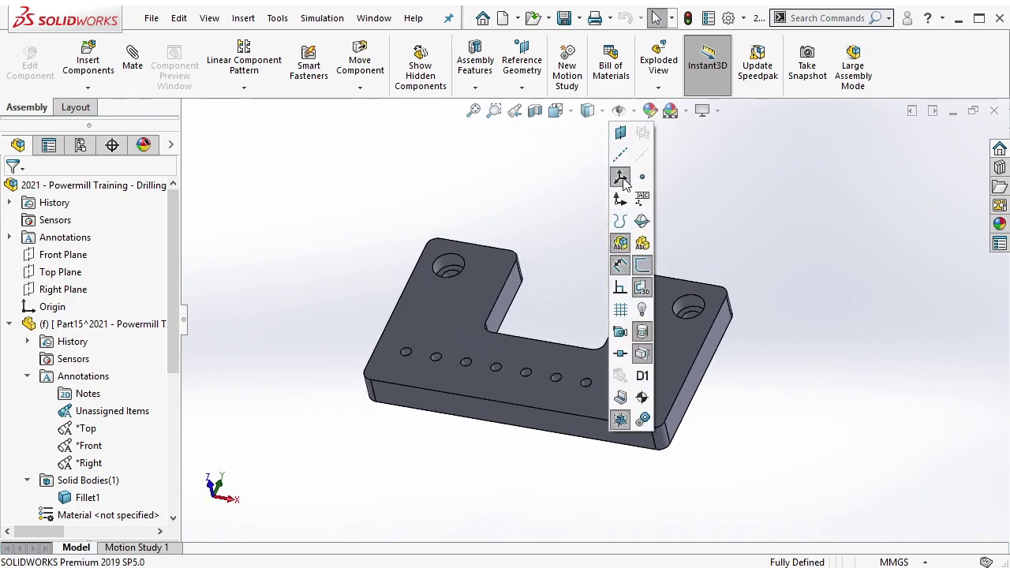
mouse_move(711, 224)
middle_down()
mouse_move(691, 127)
mouse_move(648, 140)
middle_up()
click(634, 110)
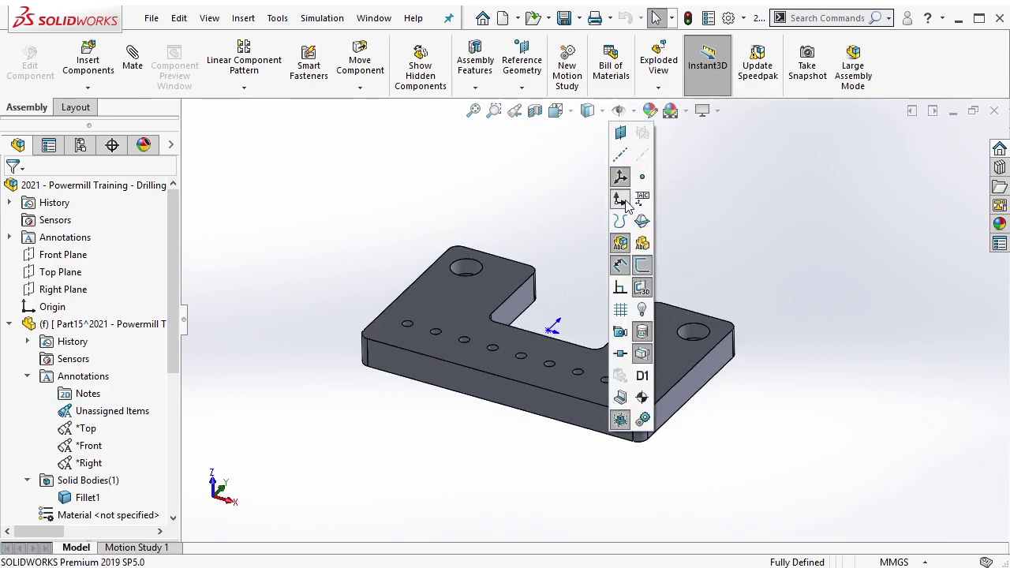
scroll(553, 331, up, 5)
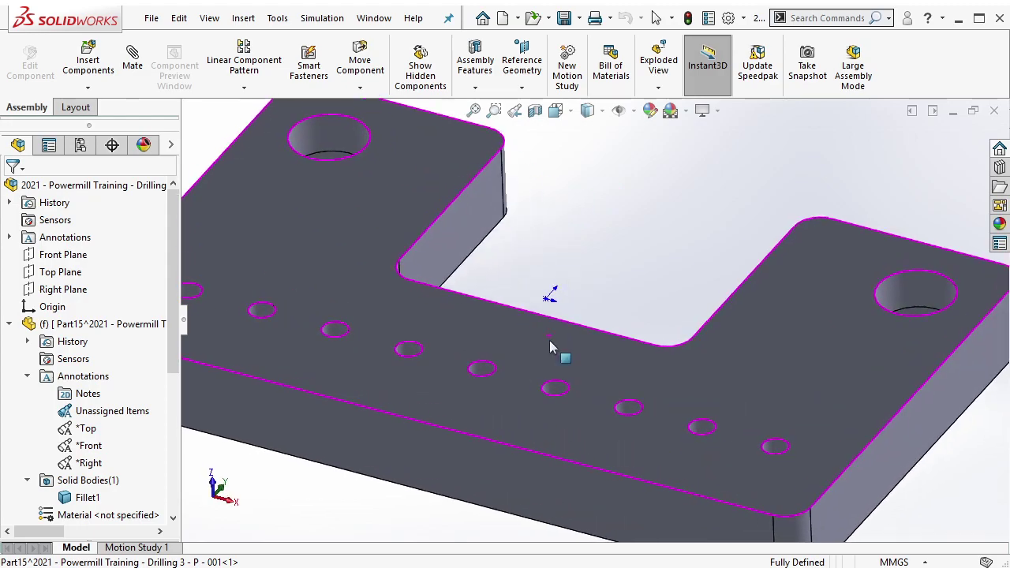
scroll(552, 347, up, 5)
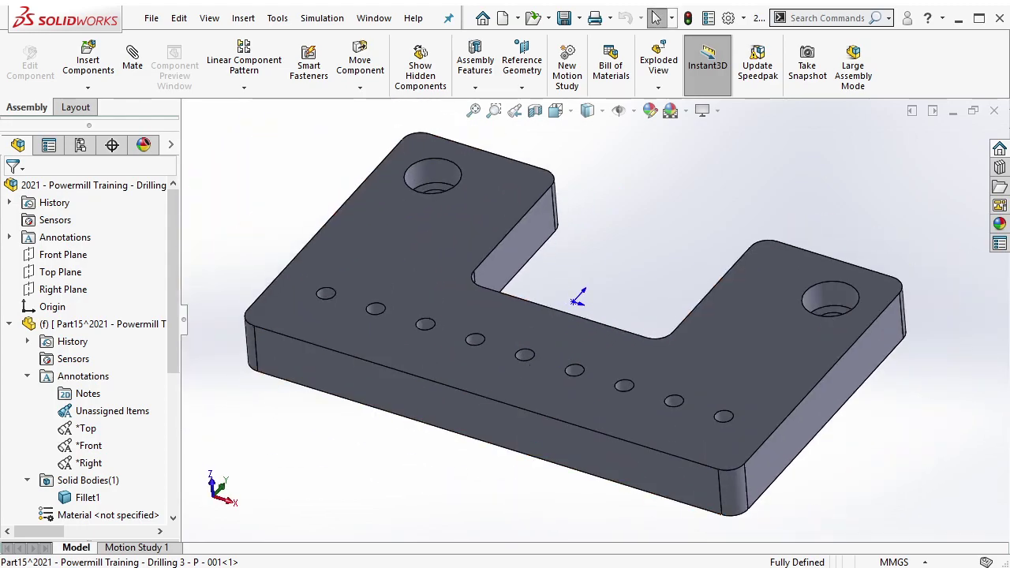
mouse_move(492, 115)
mouse_down()
mouse_move(736, 267)
mouse_move(768, 273)
mouse_up()
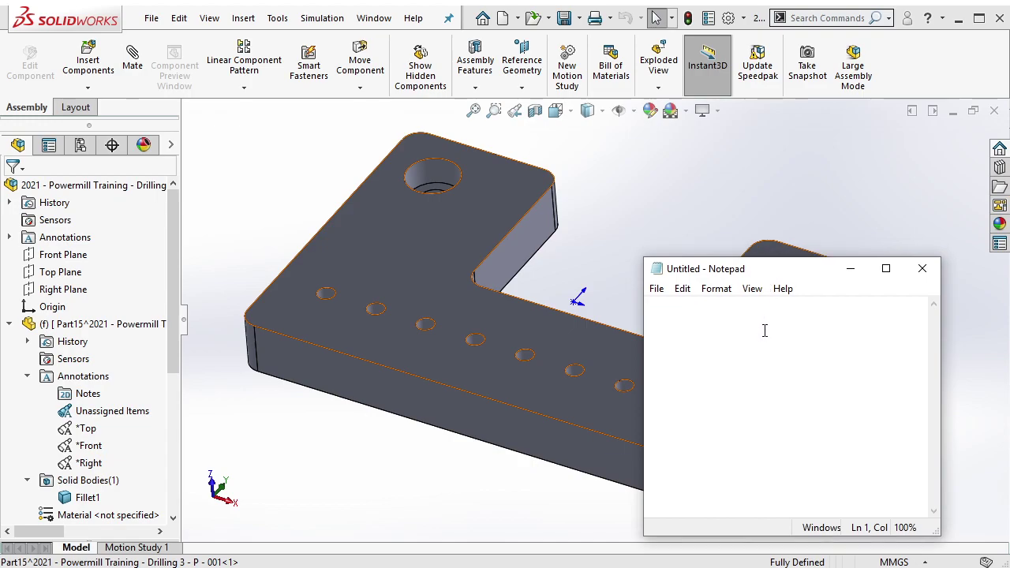
Step: Type a note that the part origin is centred in SOLIDWORKS, so no re-setup is needed
text(In sol)
text(idworks, we)
text( mak)
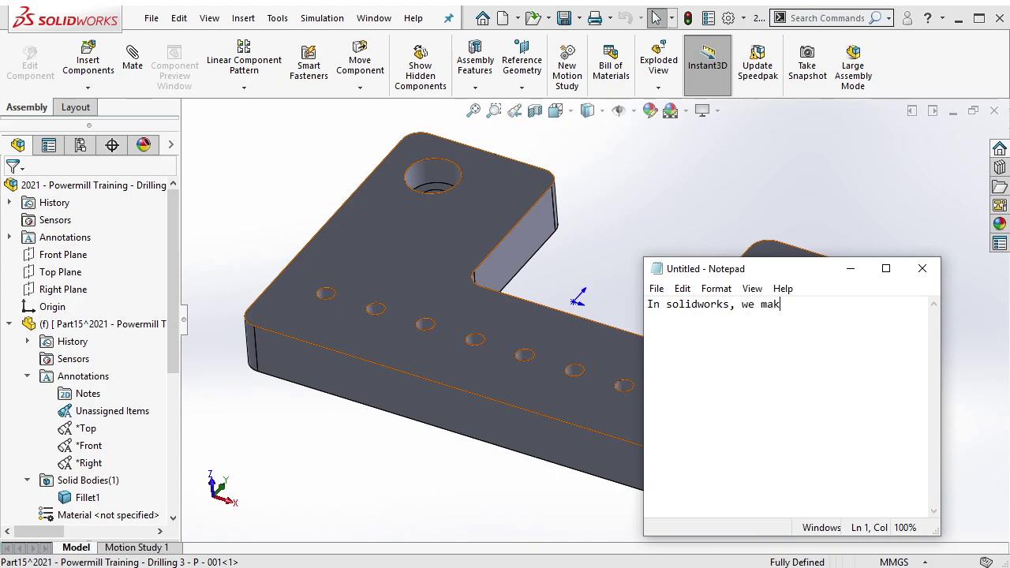
text(e sure or)
text(igin of)
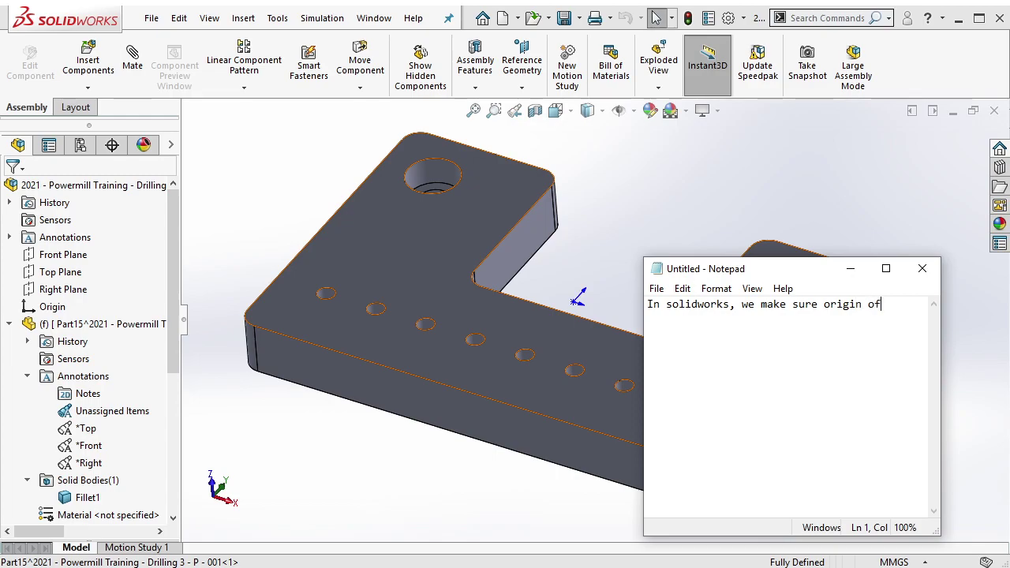
text( this part)
text( are in center,)
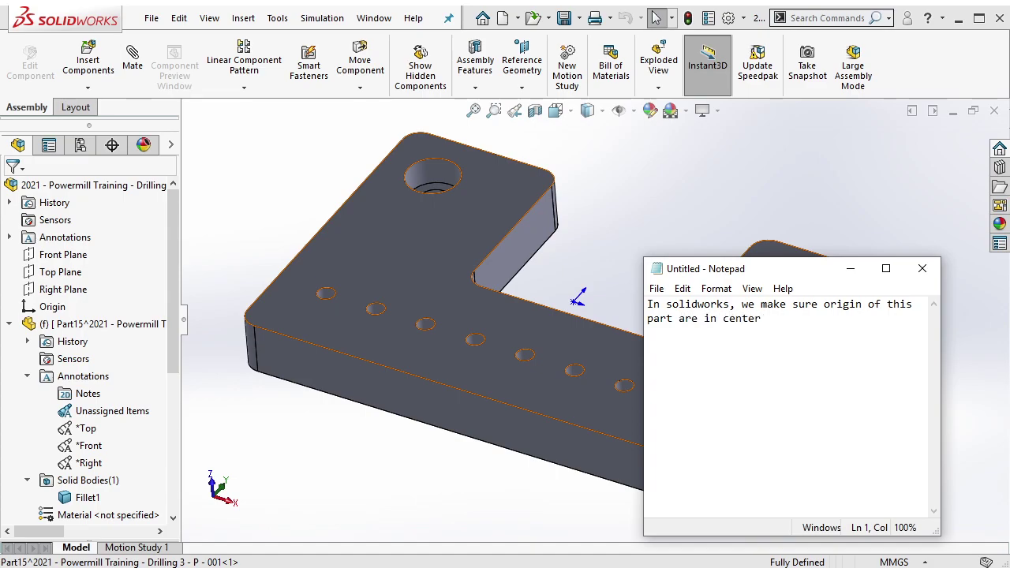
text( so w)
text(e don't)
text( need to do o)
text(rigin )
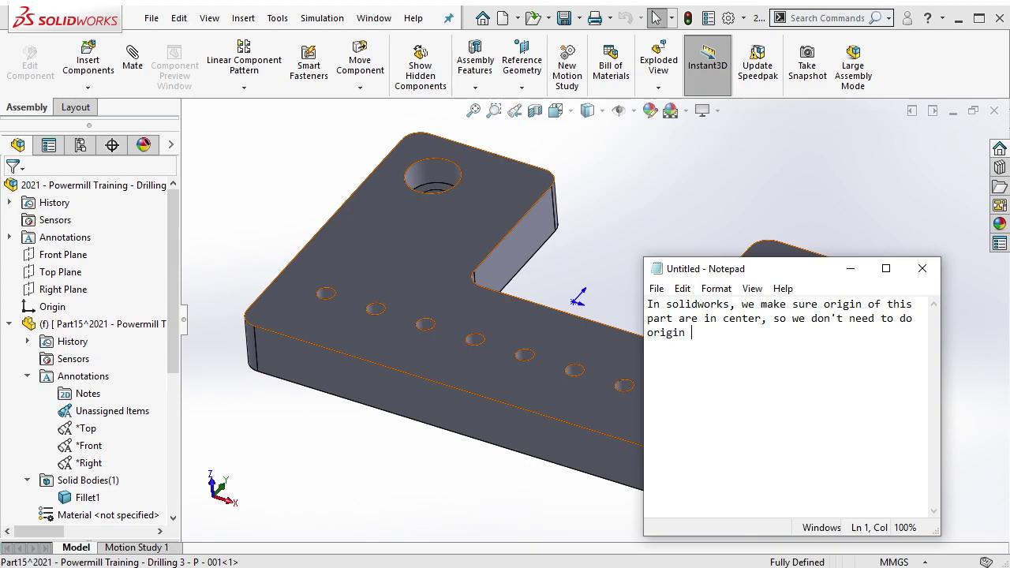
text(re-setu)
text(p in po)
text(wermill)
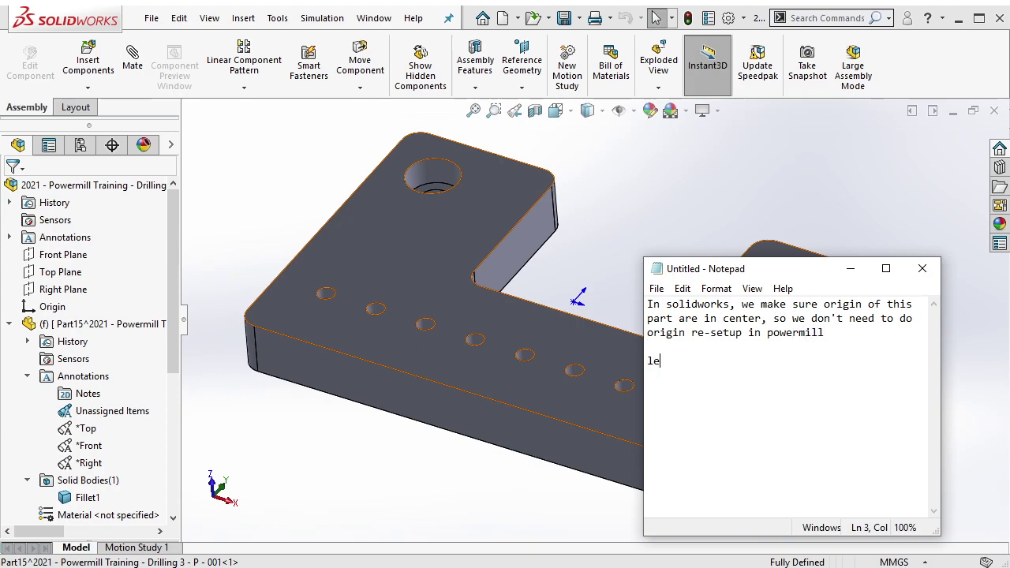
text(  lets try )
text(open )
text(it in powe)
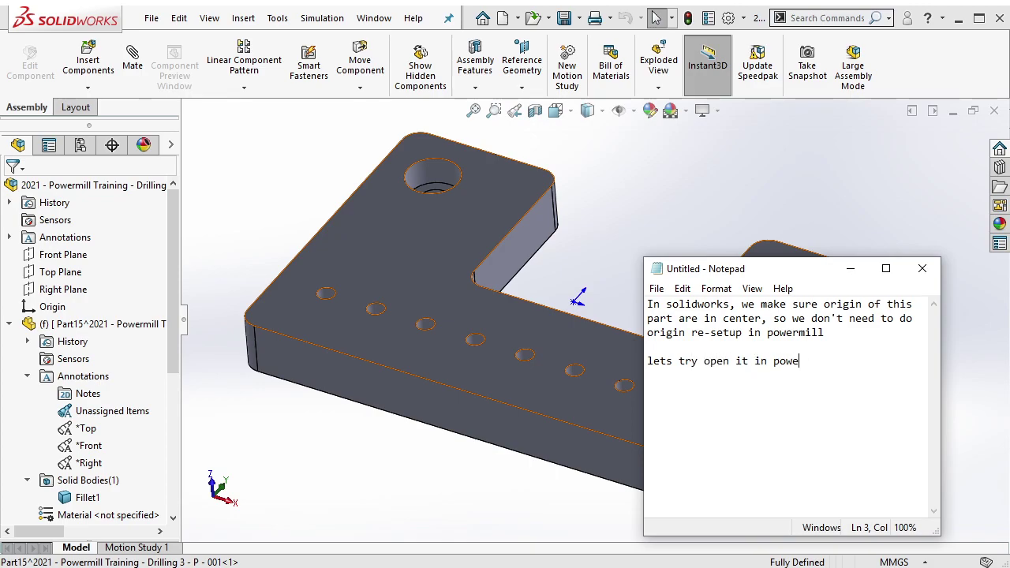
text(rmill to )
text(check)
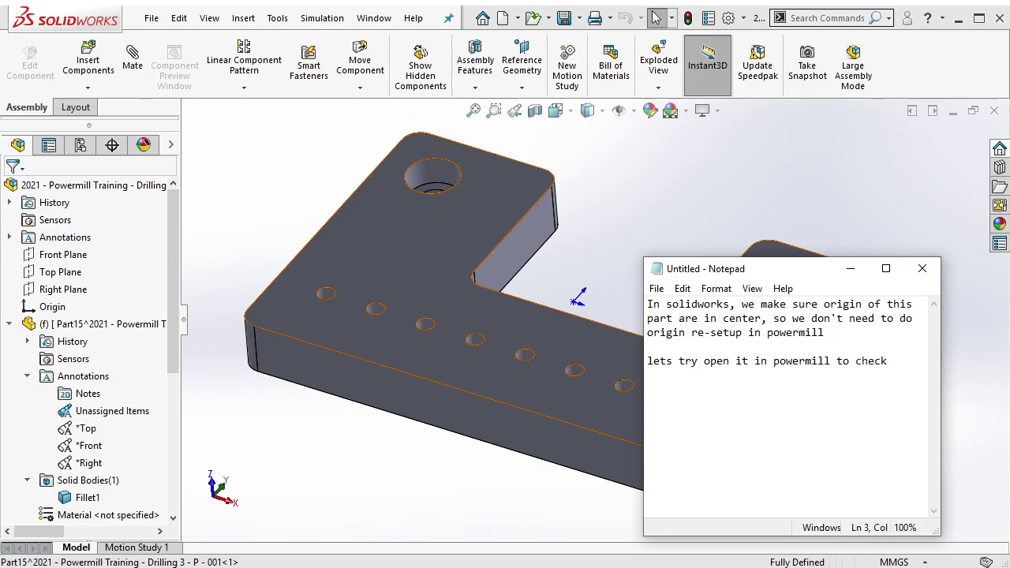
text( its )
text(center)
text( posi)
text(tion)
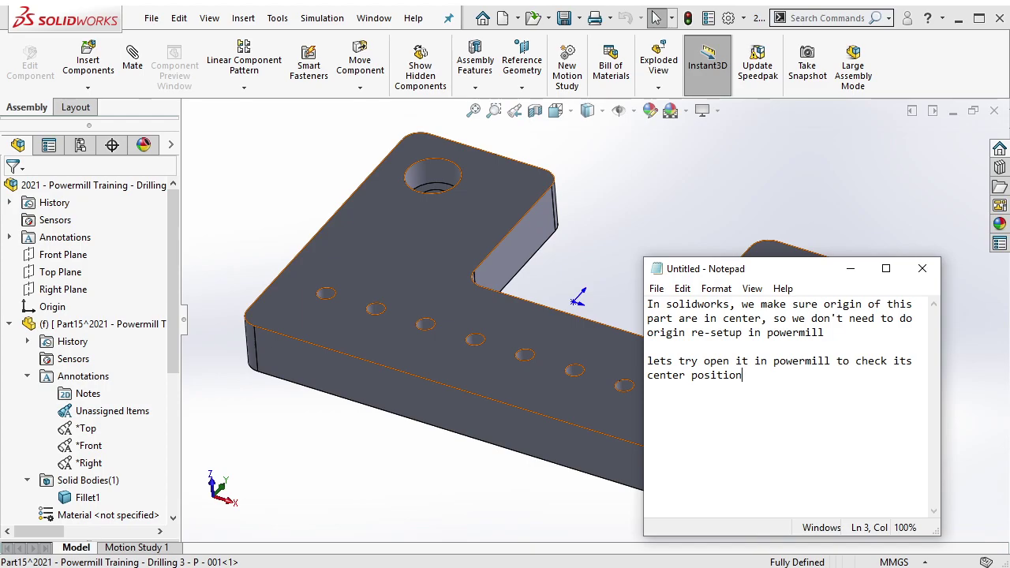
Step: Import the exported STEP bracket from the Sample Part folder into PowerMill and view it isometrically
click(851, 269)
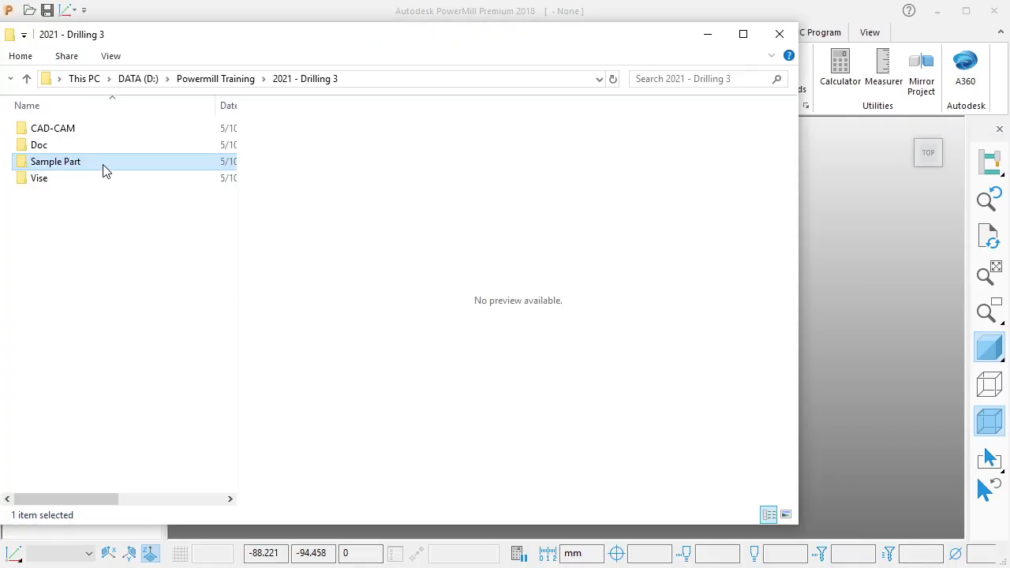
double_click(103, 166)
drag(157, 146, 903, 345)
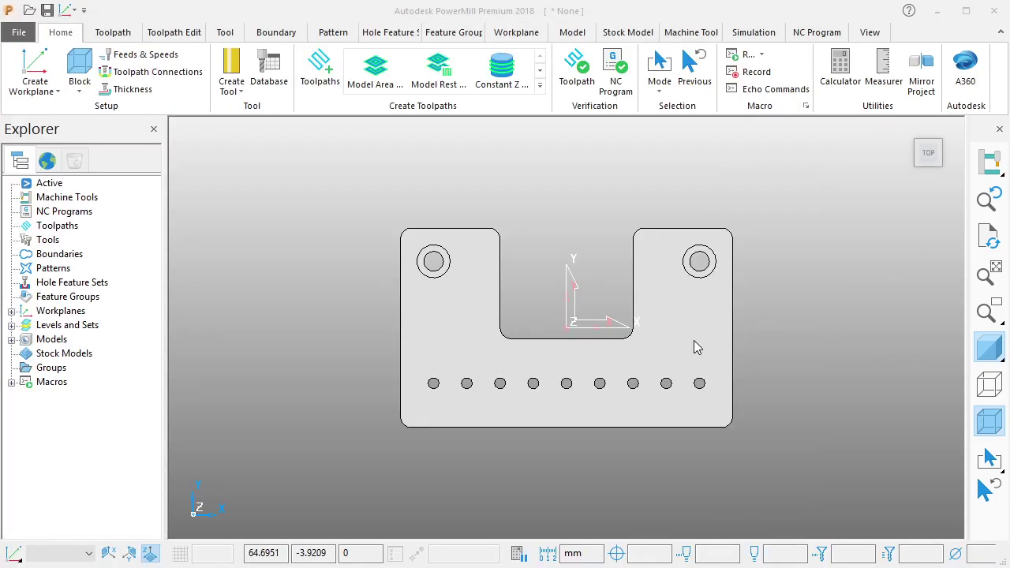
middle_drag(693, 345, 615, 259)
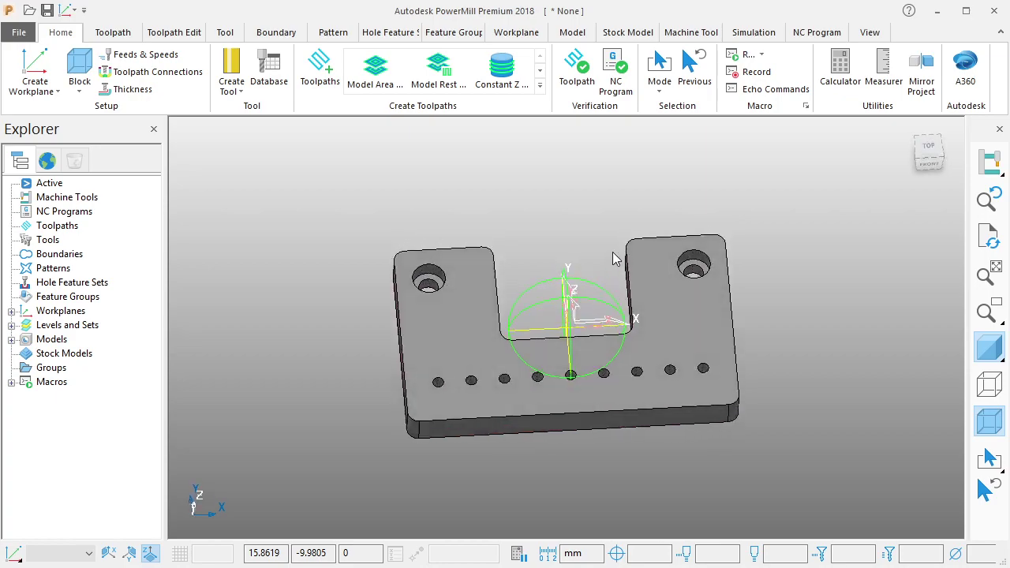
scroll(615, 259, down, 3)
scroll(581, 329, up, 3)
scroll(581, 329, up, 2)
scroll(334, 339, up, 2)
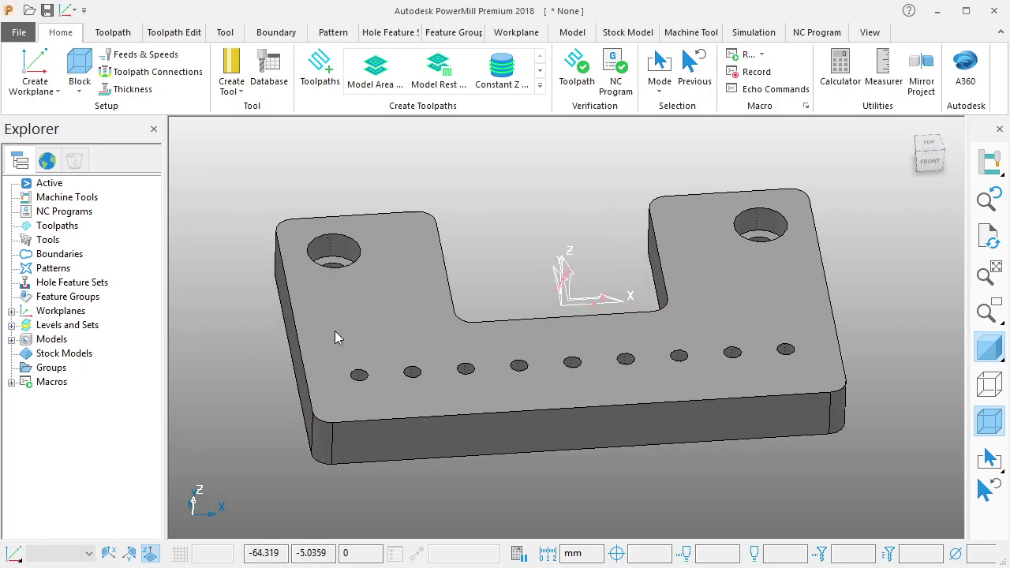
Step: Delete all four imported workplanes from the Workplanes list
double_click(63, 311)
click(87, 324)
shift+click(84, 368)
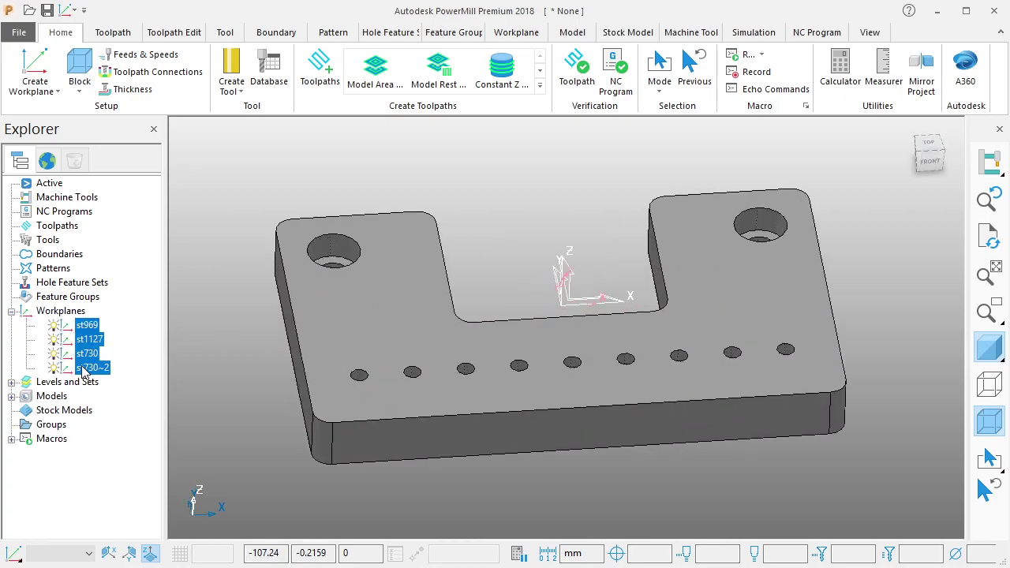
right_click(85, 373)
click(118, 484)
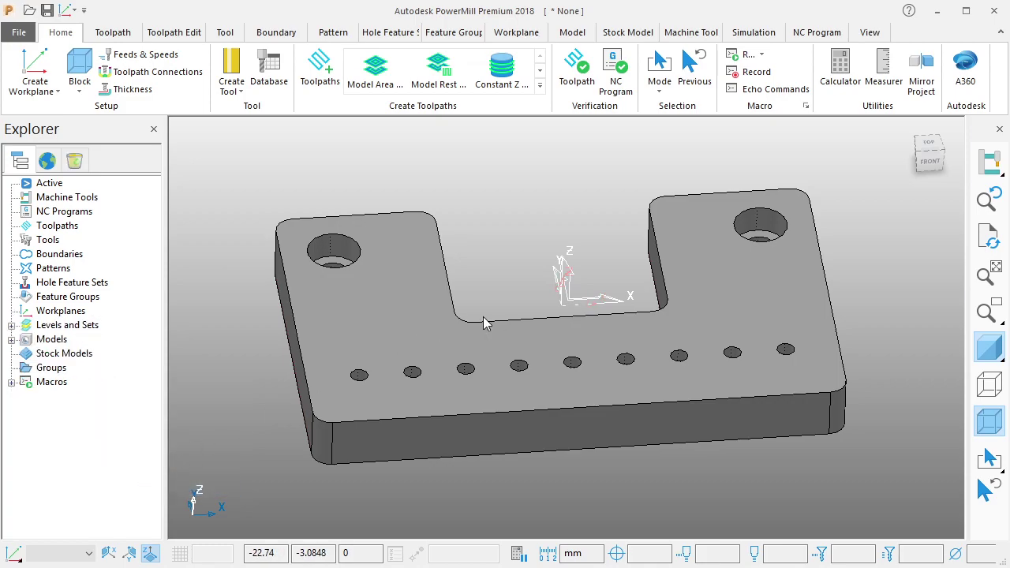
middle_drag(485, 324, 573, 408)
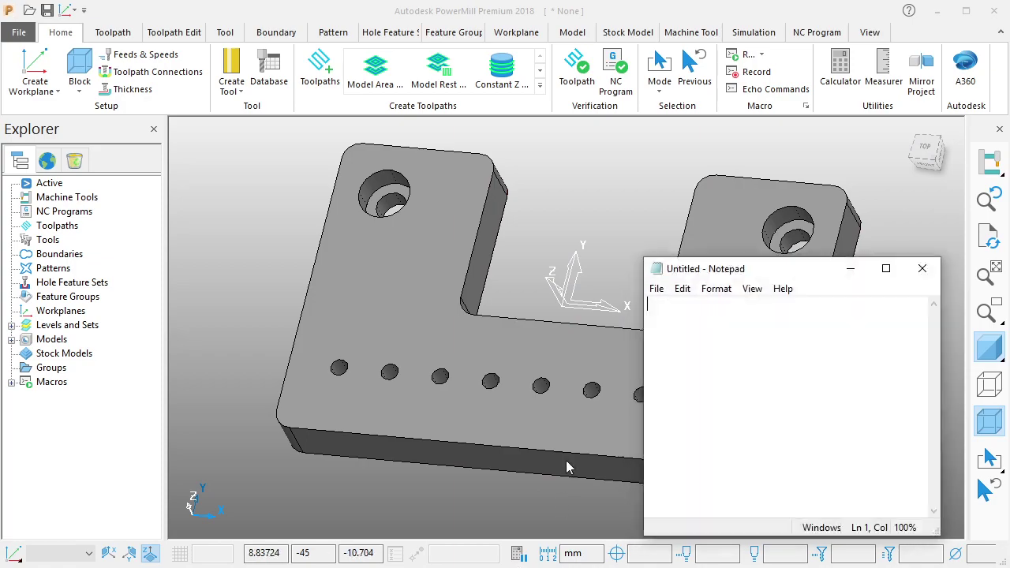
Step: Type the note that PowerMill centres the origin automatically, then erase all the note text
text(<< t)
text(he origin)
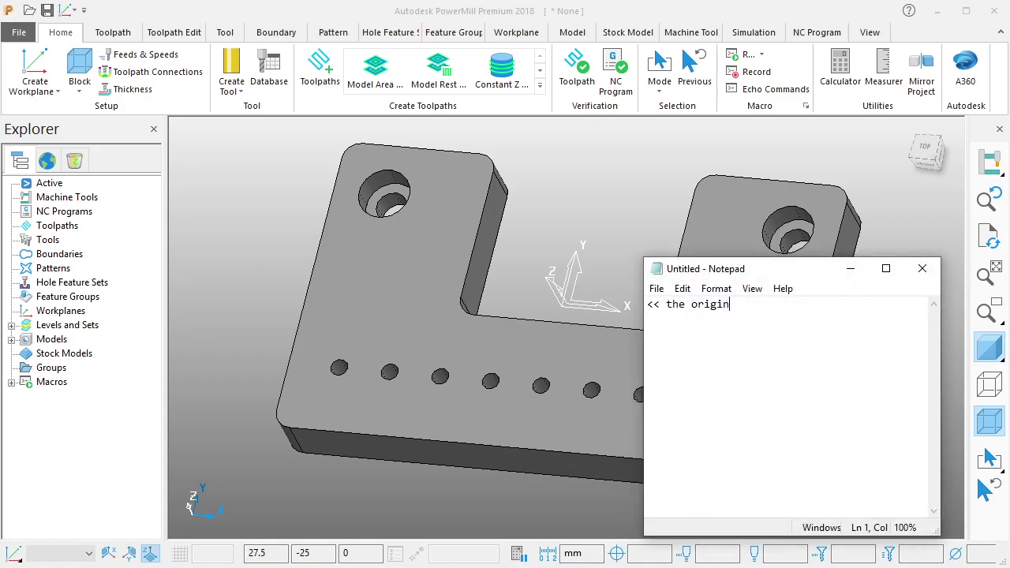
text( automat)
text(ically in )
text(center position in power)
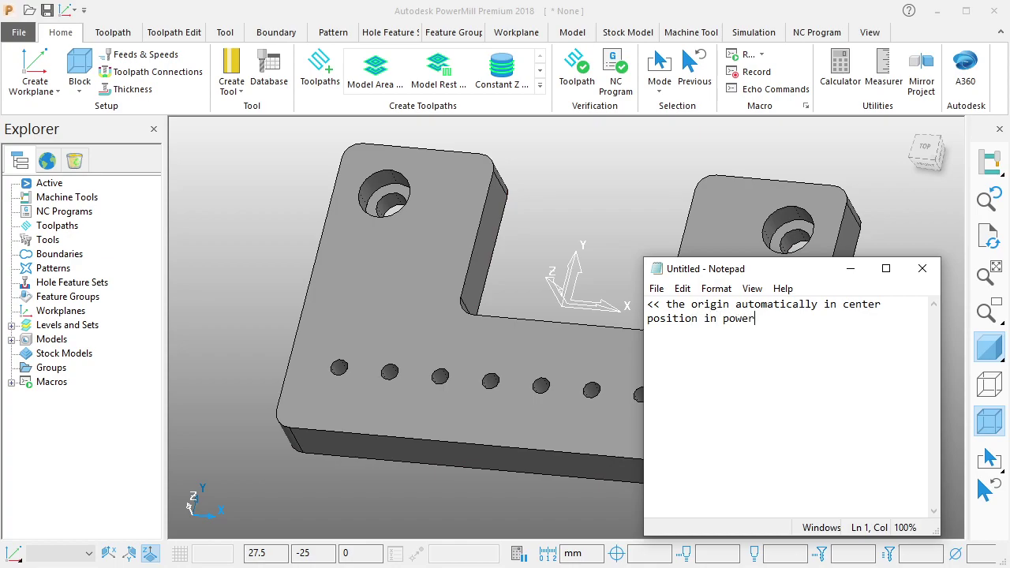
text(mill, no need to)
text(do re-setu)
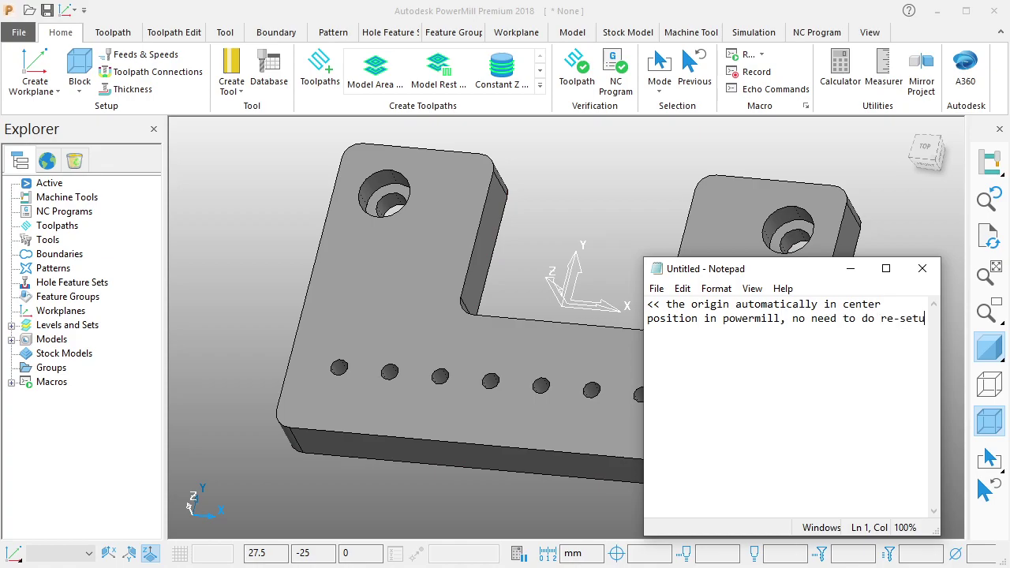
text(p in pow)
text(ermill)
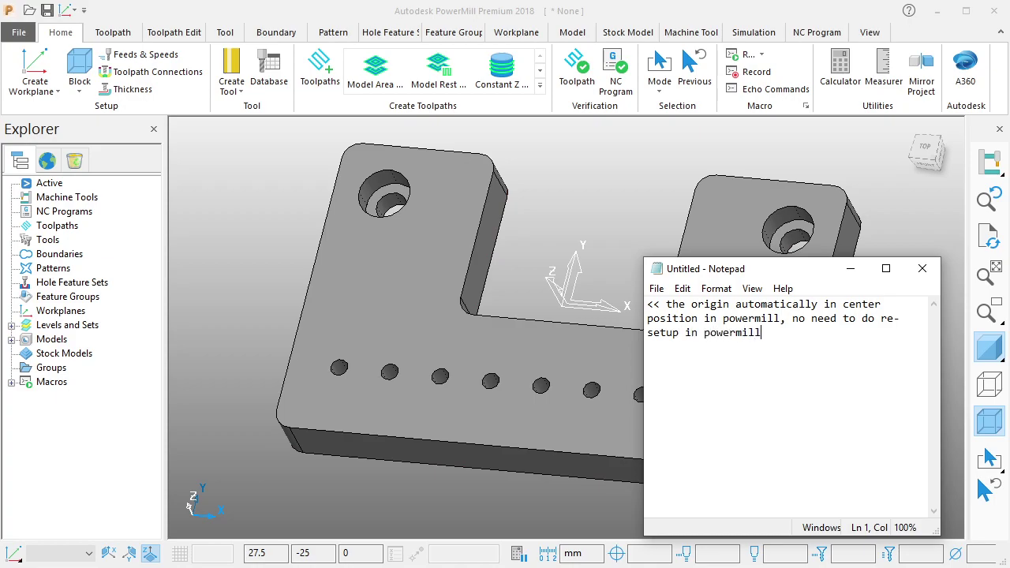
key(ctrl+a)
key(Delete)
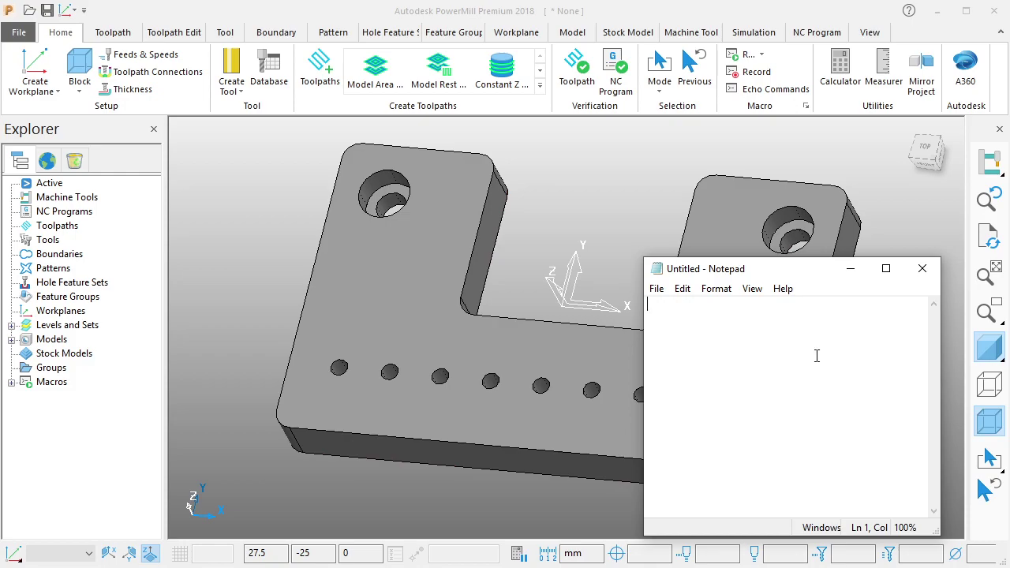
Step: Close the PowerMill project without saving changes
click(850, 268)
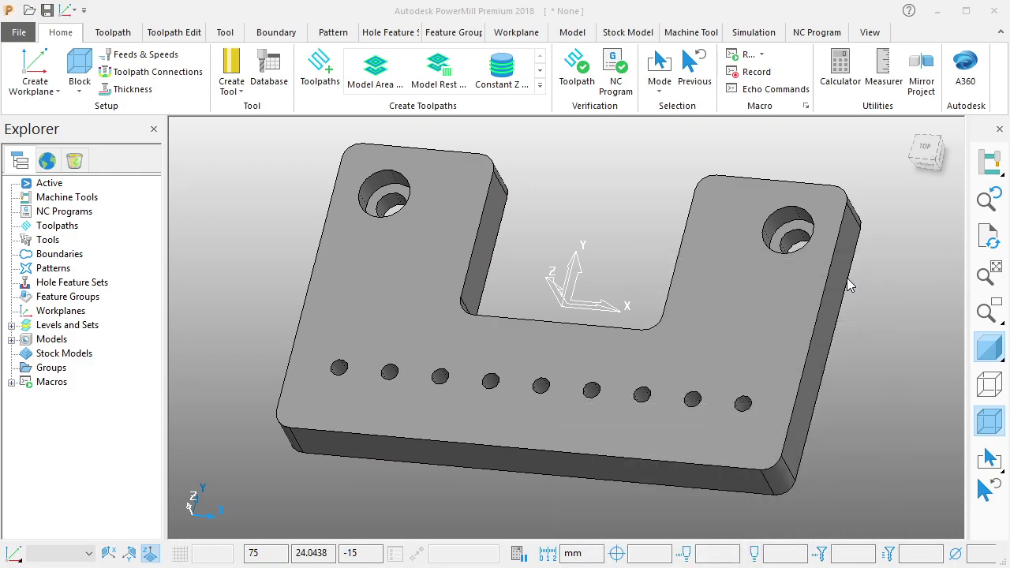
click(19, 35)
click(28, 302)
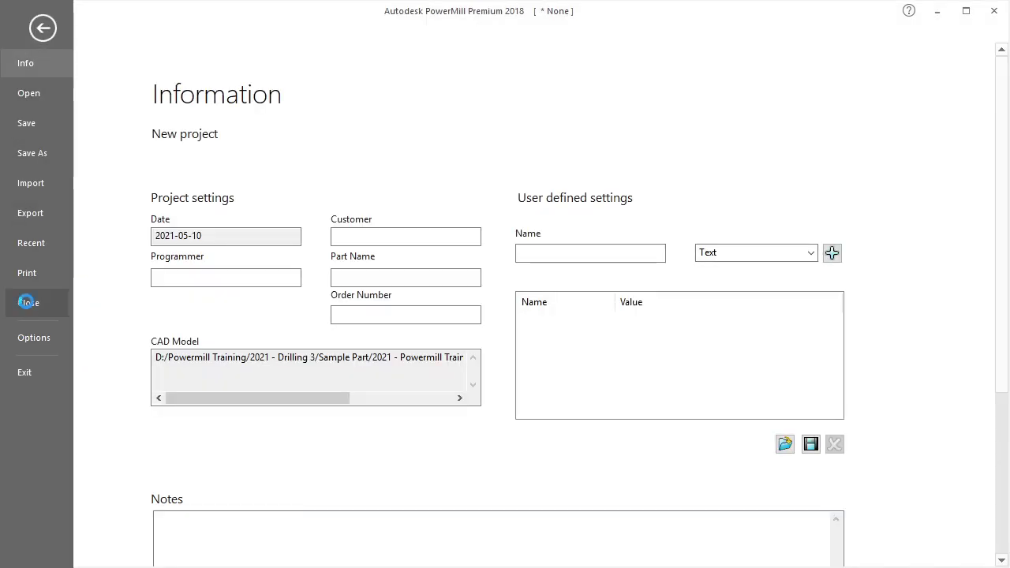
click(124, 342)
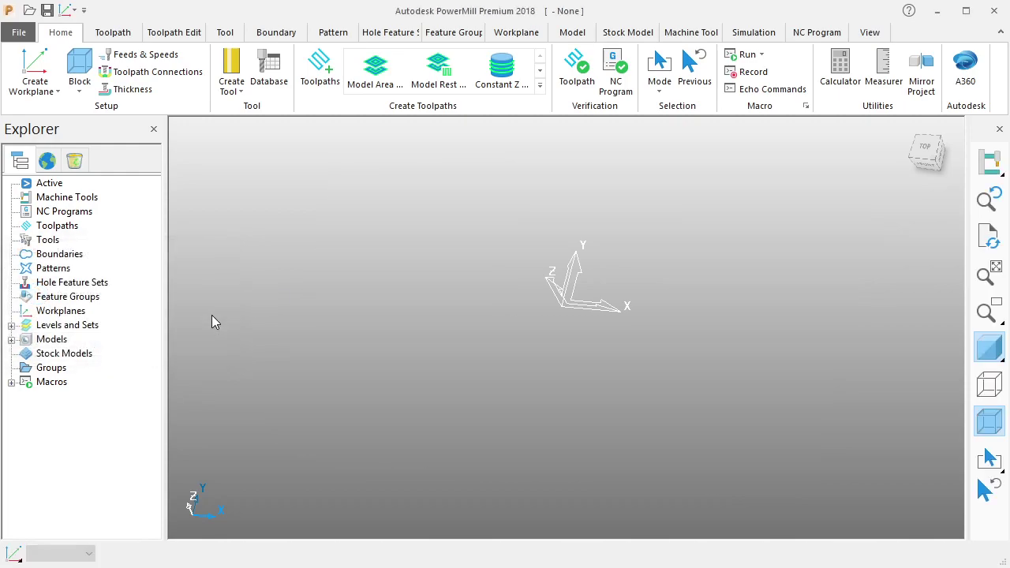
Step: Set the empty workspace to Top view, then bring up File Explorer at the 2021 - Drilling 3 folder
click(928, 152)
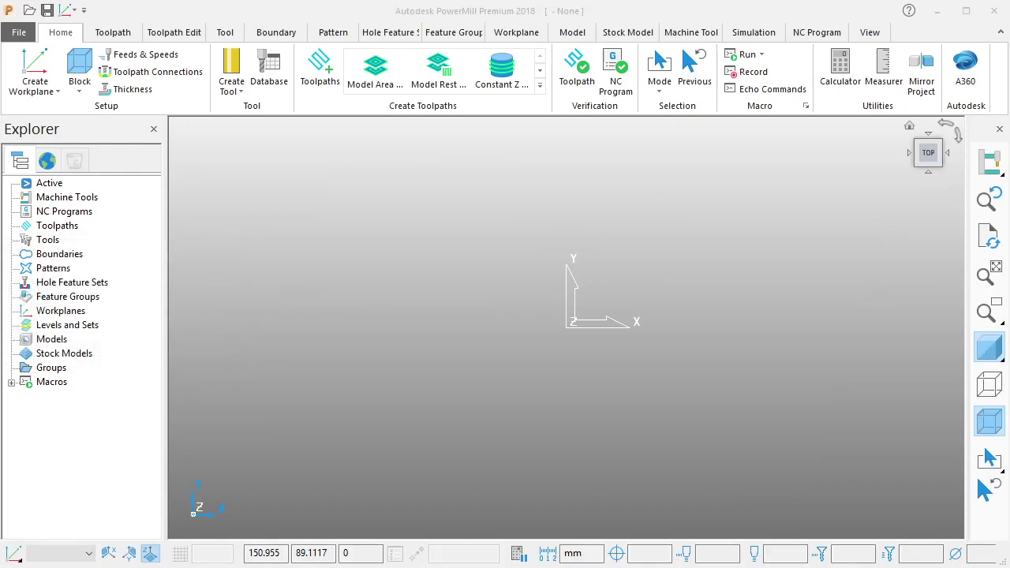
scroll(610, 335, up, 3)
scroll(610, 335, down, 3)
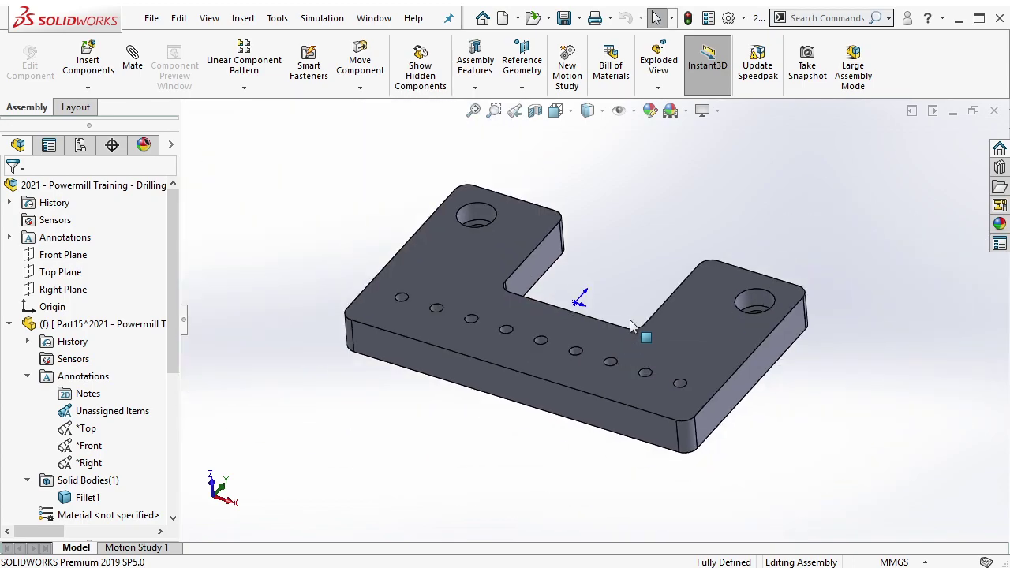
click(649, 111)
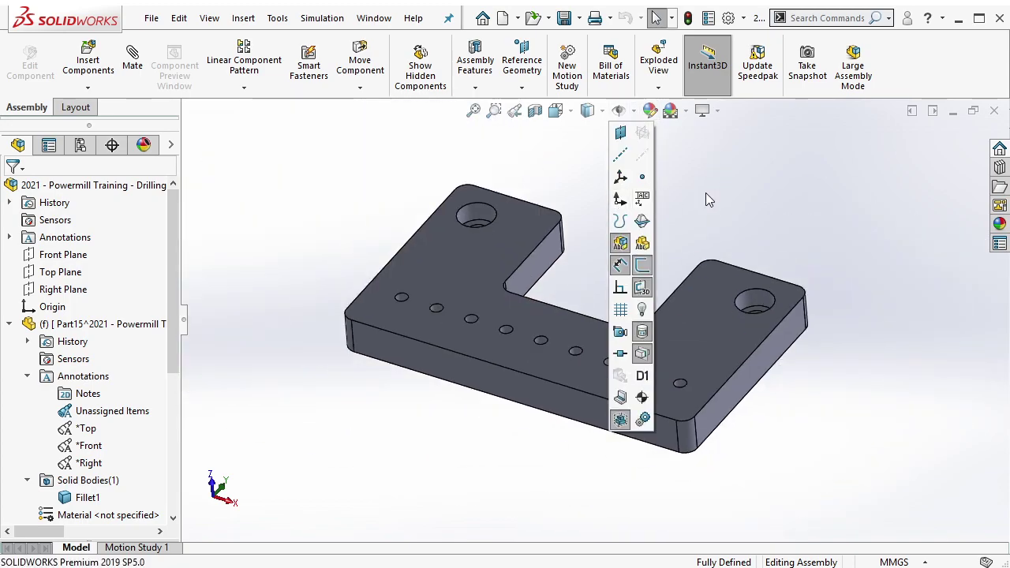
mouse_move(505, 371)
middle_down()
mouse_move(437, 432)
mouse_move(462, 403)
middle_up()
scroll(524, 360, up, 3)
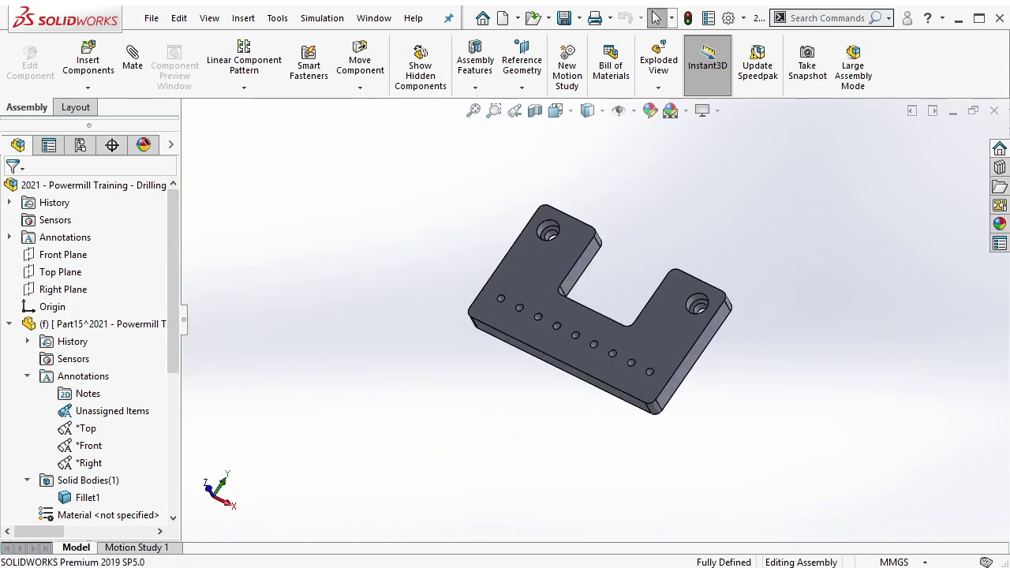
key(alt+Tab)
click(322, 79)
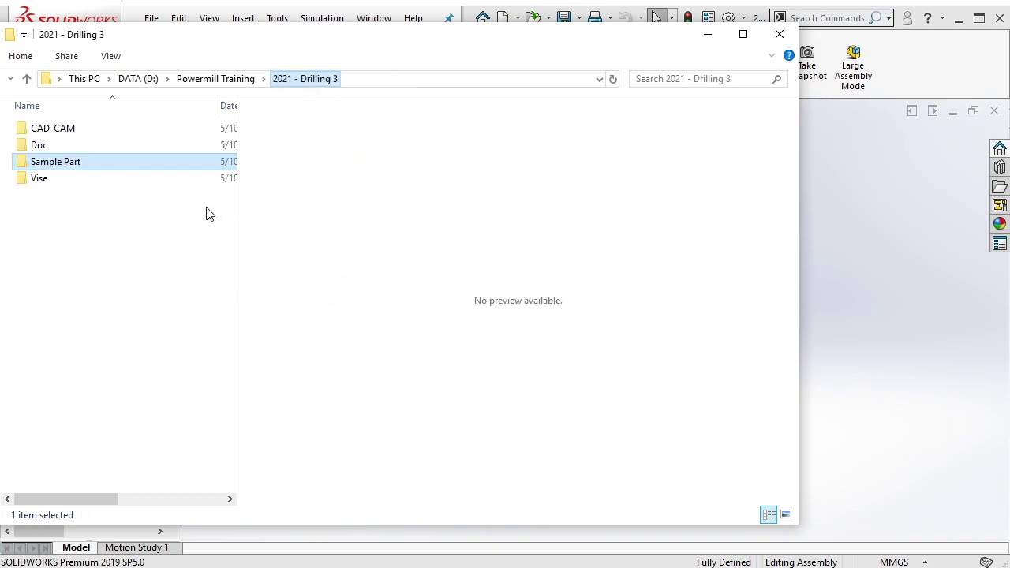
Step: Open the Vise > Vice folder and load the Vice assembly into SOLIDWORKS
double_click(93, 177)
double_click(91, 131)
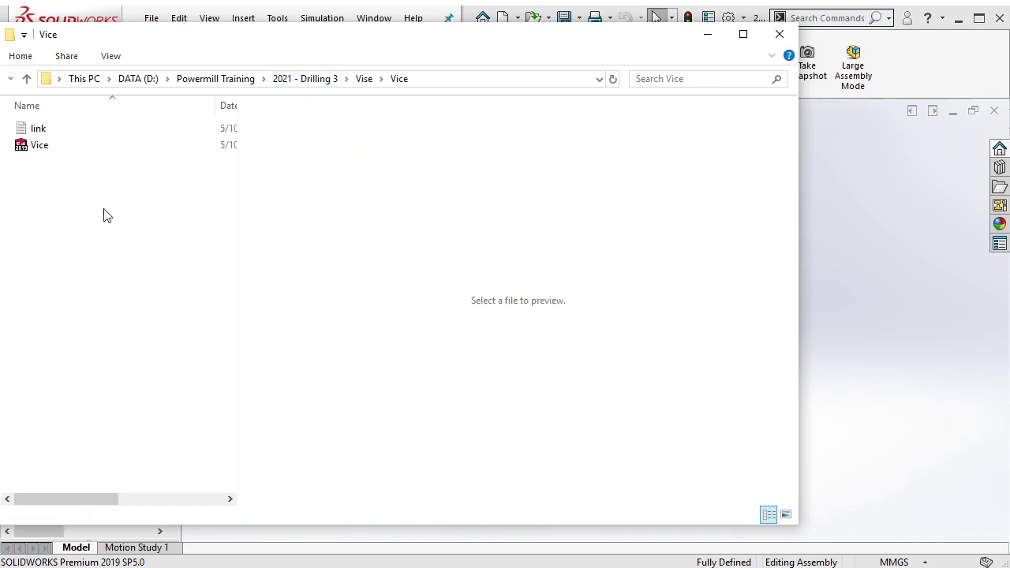
drag(37, 150, 868, 291)
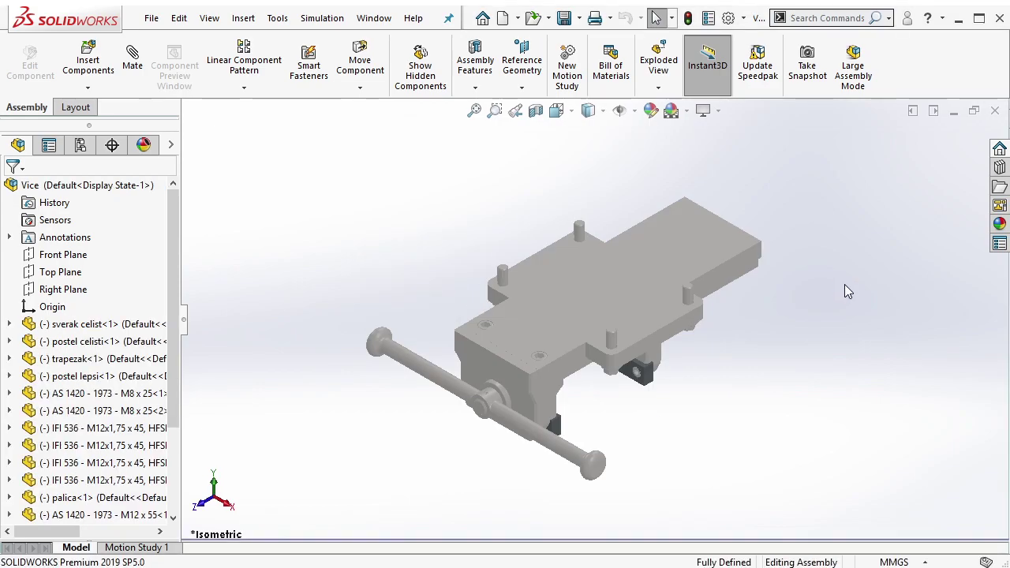
Step: Switch the vice display to Shaded With Edges
click(602, 111)
click(591, 134)
mouse_move(859, 340)
middle_down()
mouse_move(846, 274)
mouse_move(843, 297)
middle_up()
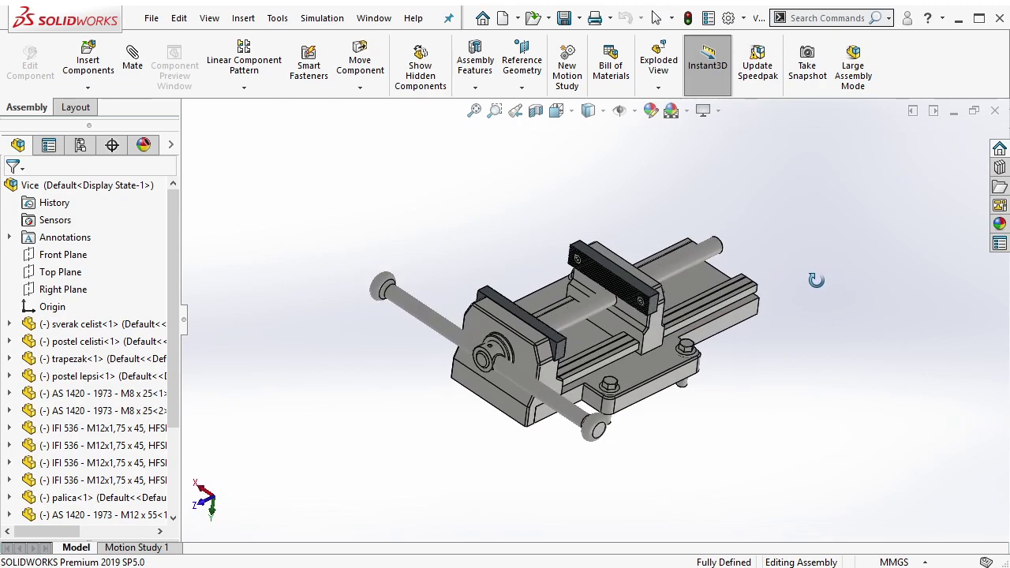
Step: Fix every vice component in place and bring up Save As for the assembly
key(ctrl+a)
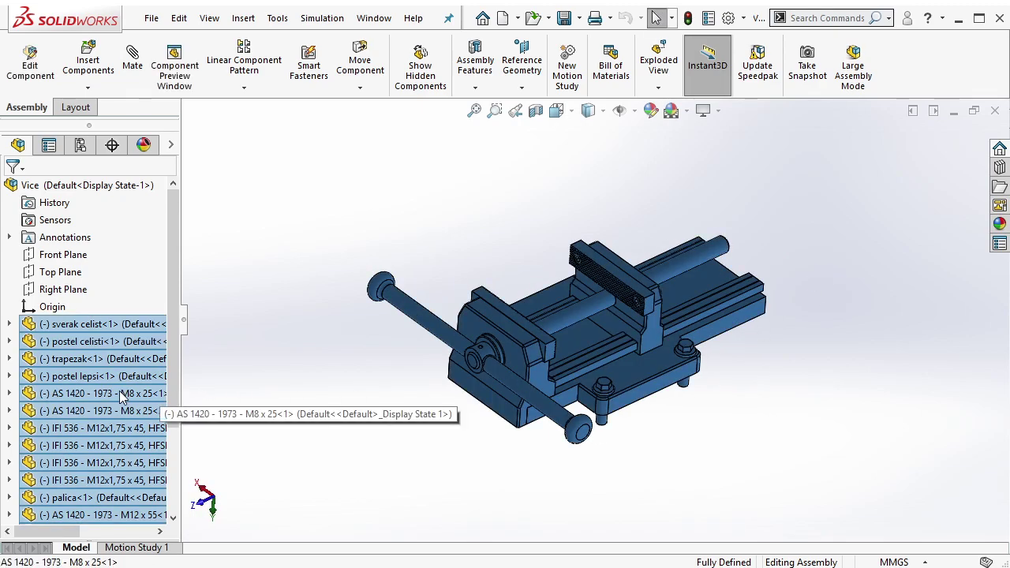
right_click(119, 391)
click(175, 227)
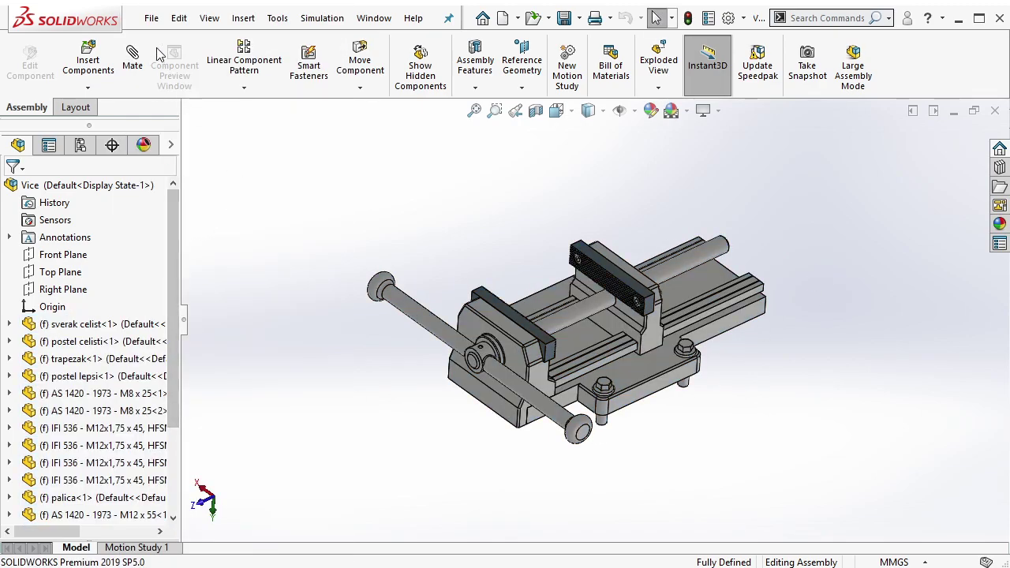
click(151, 18)
click(194, 210)
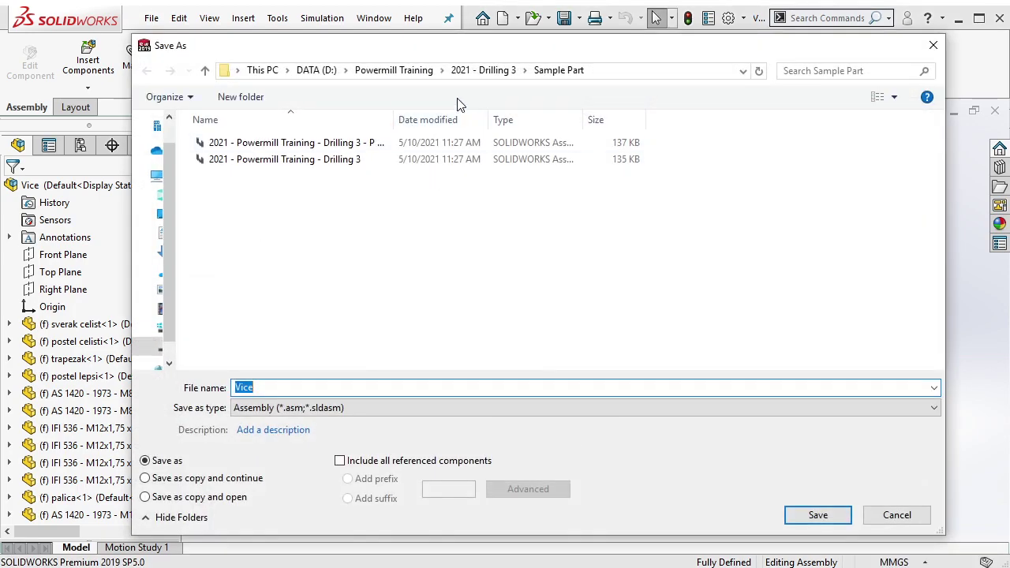
Step: Save the assembly as Vice in the 2021 - Drilling 3\Vise\Vice folder
click(483, 71)
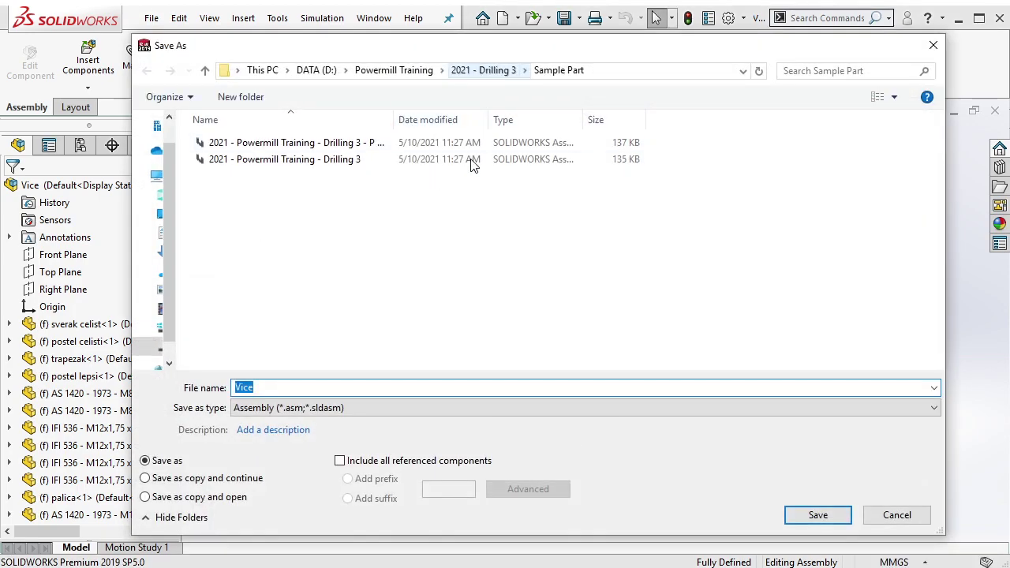
click(292, 198)
key(Return)
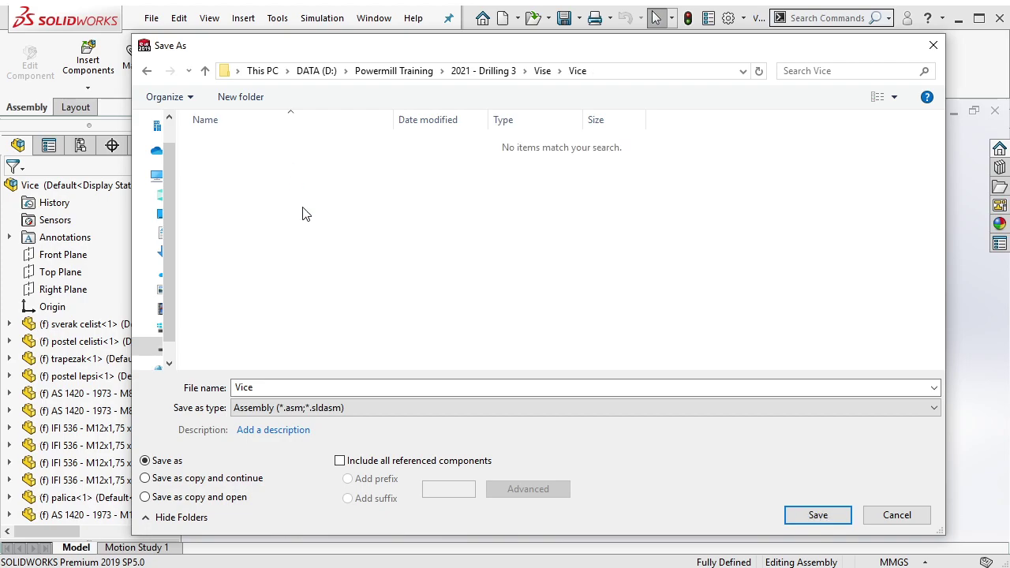
click(819, 516)
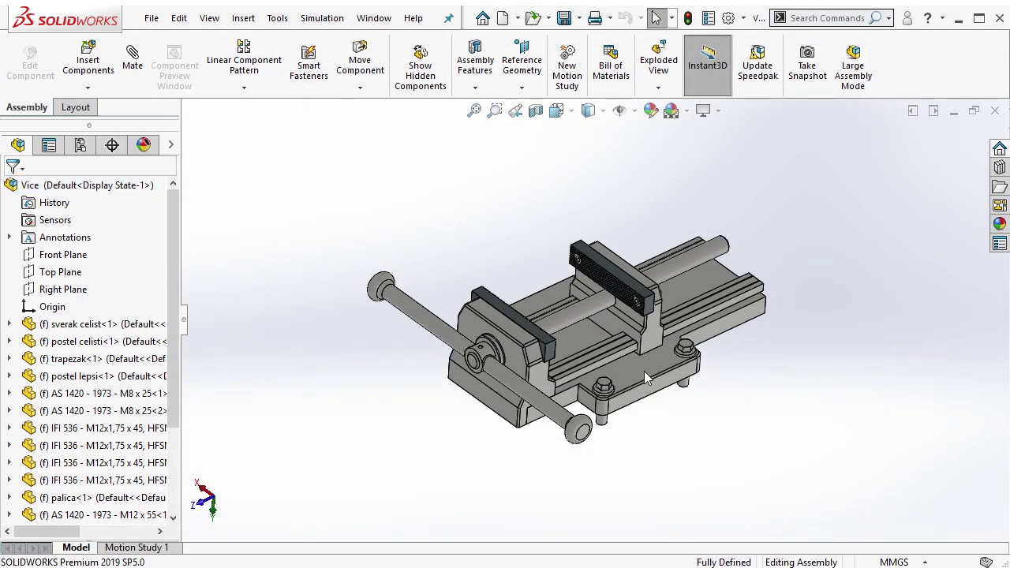
right_click(145, 192)
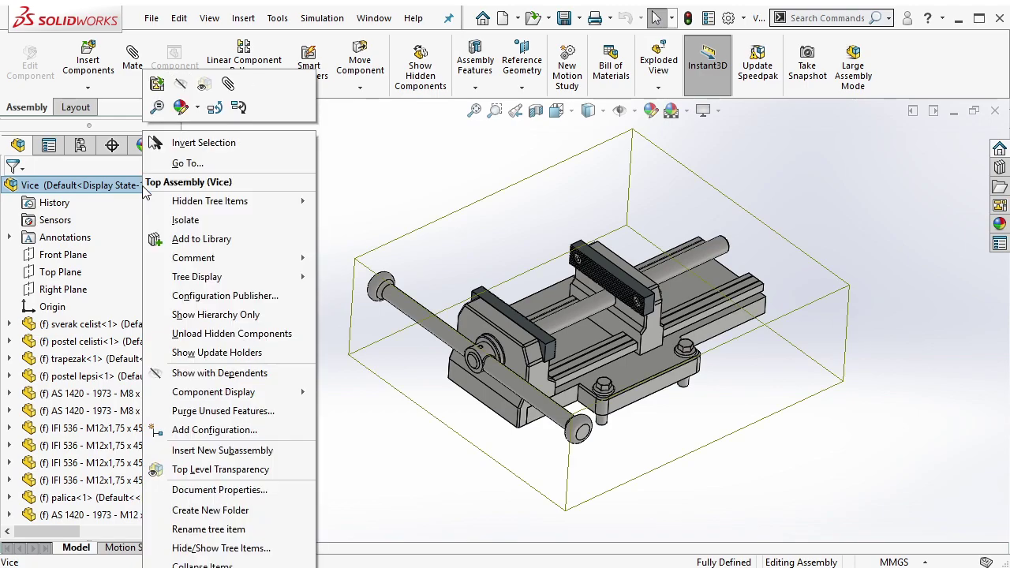
click(446, 190)
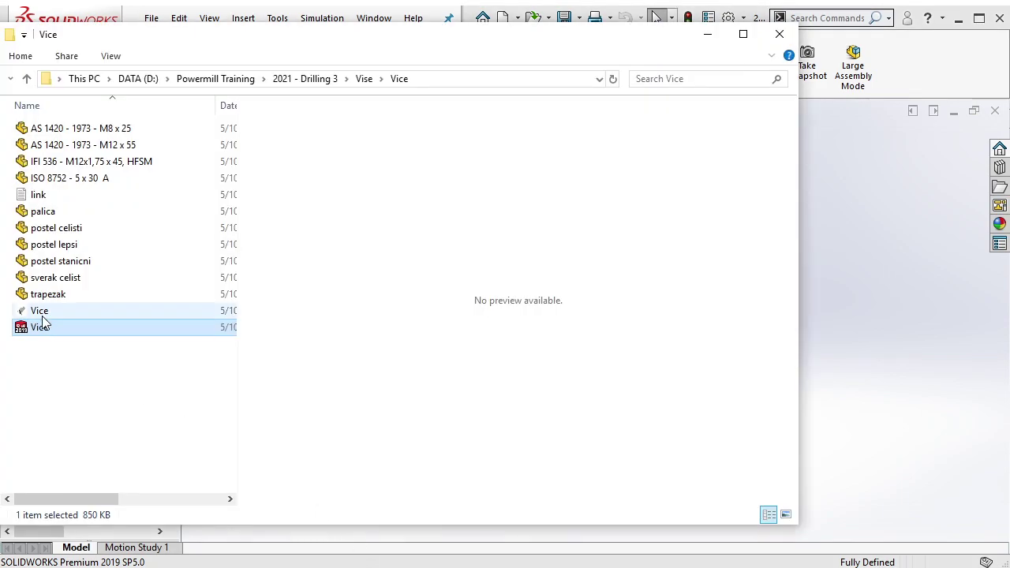
Step: Insert Vice.sldasm into the Drilling 3 bracket assembly and rotate it upright beside the bracket plate
drag(39, 311, 831, 309)
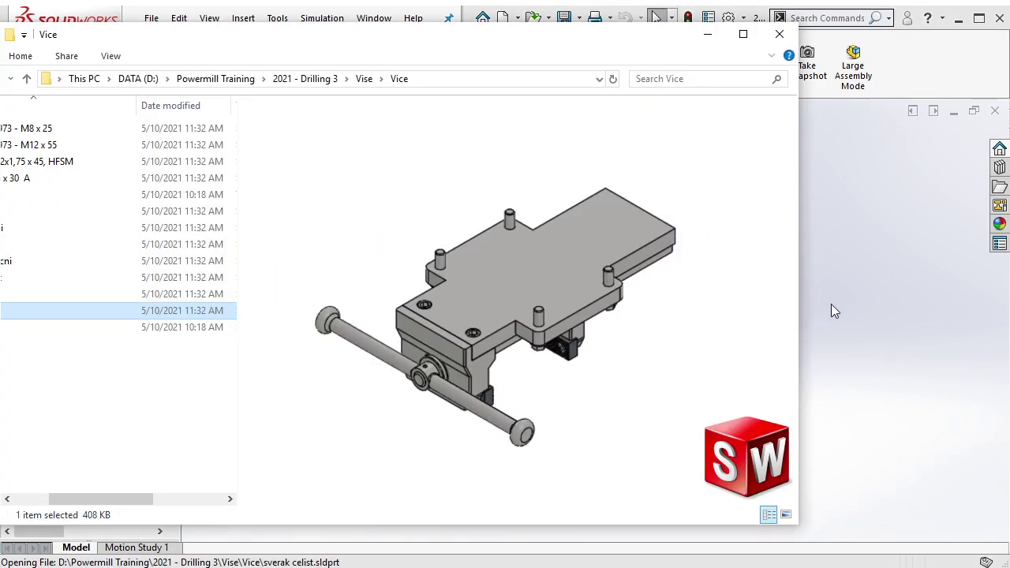
click(935, 184)
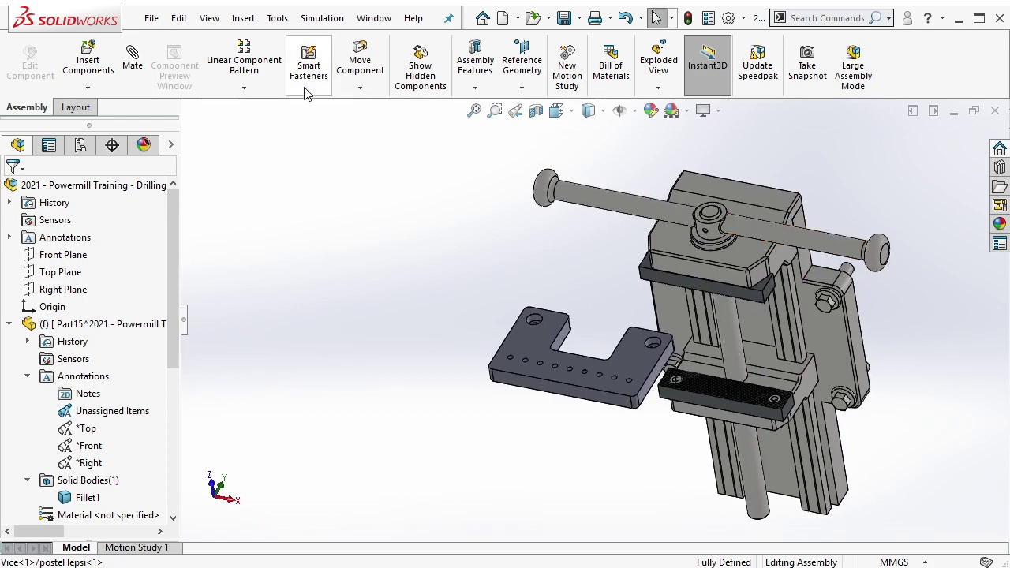
click(360, 88)
click(347, 125)
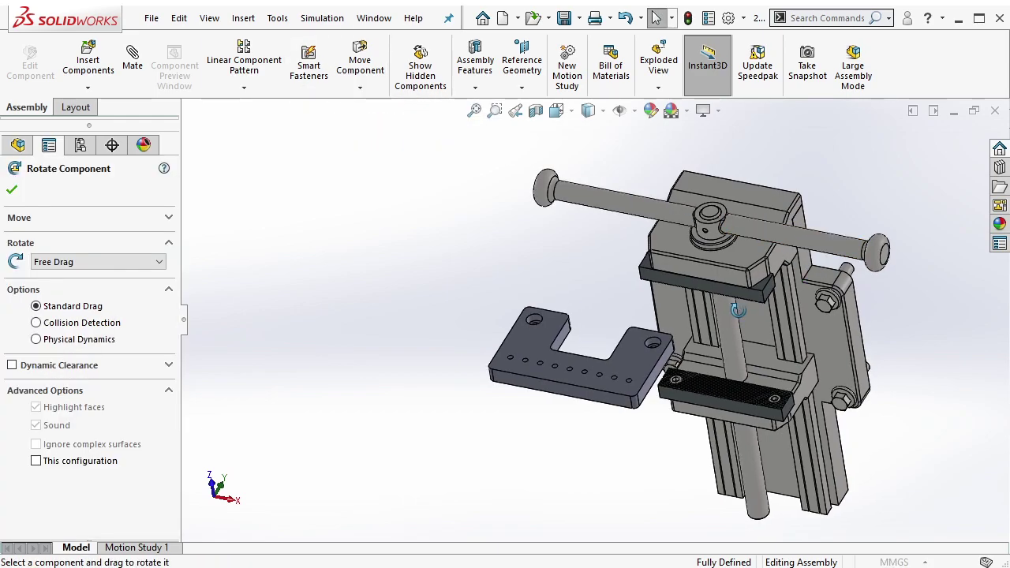
mouse_move(757, 332)
mouse_down()
mouse_move(724, 241)
mouse_move(625, 458)
mouse_move(734, 434)
mouse_move(751, 476)
mouse_up()
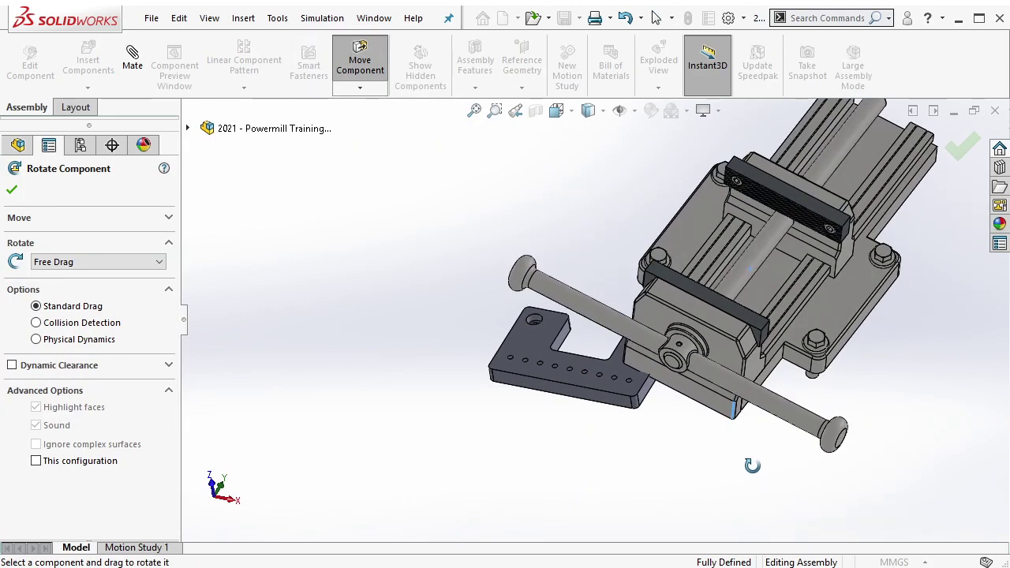
key(Escape)
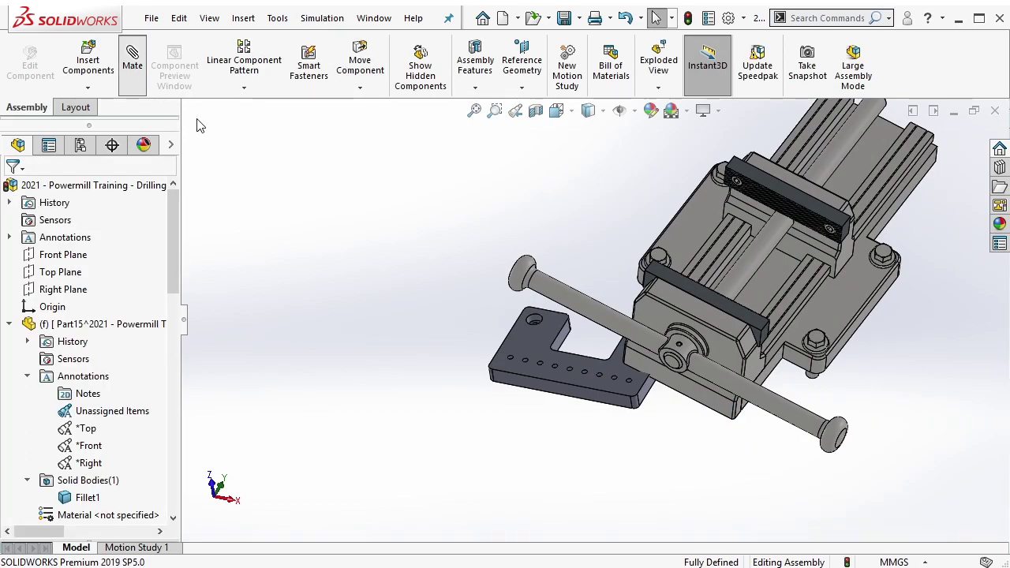
Step: Add a Width mate centring the bracket's side faces between the two jaw faces
scroll(171, 375, down, 1)
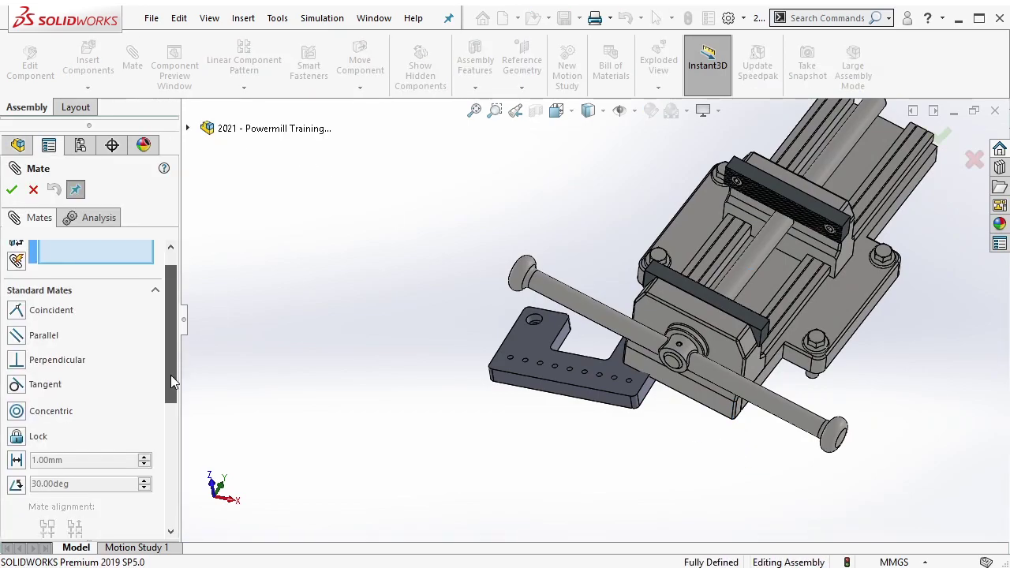
scroll(127, 426, down, 4)
click(127, 419)
scroll(88, 321, up, 2)
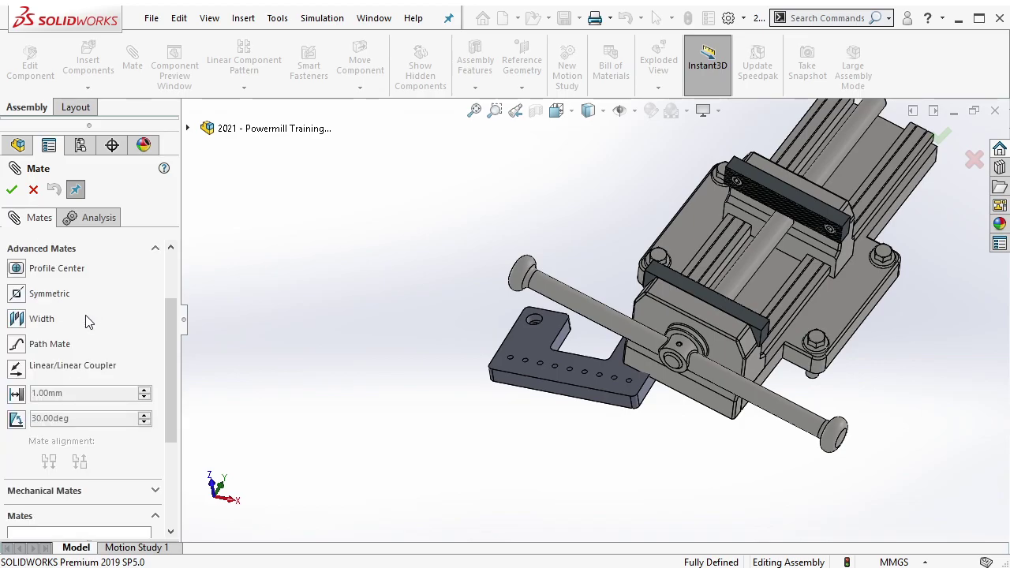
click(18, 319)
scroll(721, 237, down, 3)
scroll(719, 228, down, 3)
scroll(710, 223, down, 2)
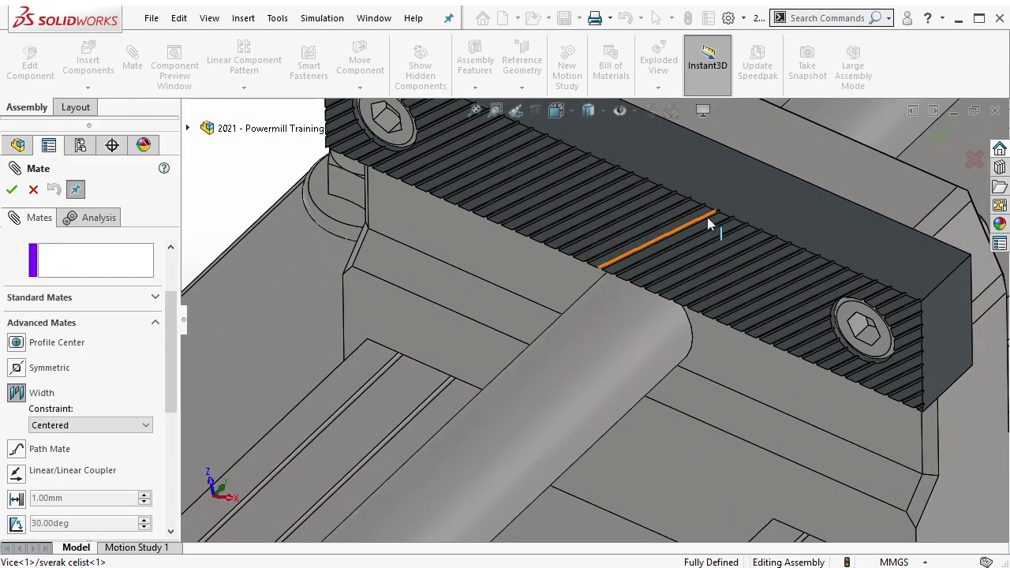
click(708, 220)
mouse_move(703, 213)
middle_down()
mouse_move(587, 313)
mouse_move(646, 264)
middle_up()
click(585, 312)
scroll(646, 263, up, 5)
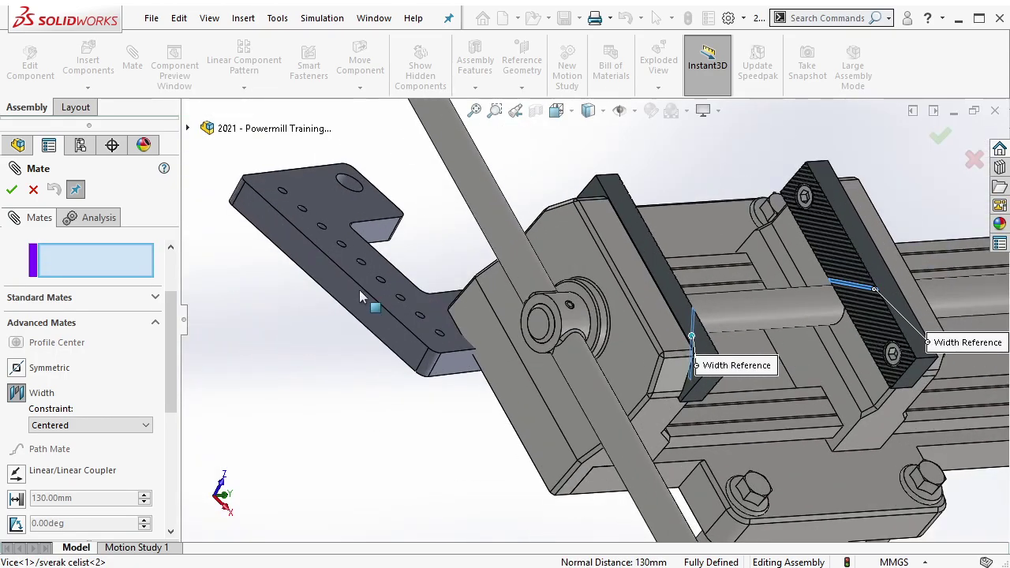
click(359, 290)
middle_drag(359, 290, 275, 256)
click(392, 200)
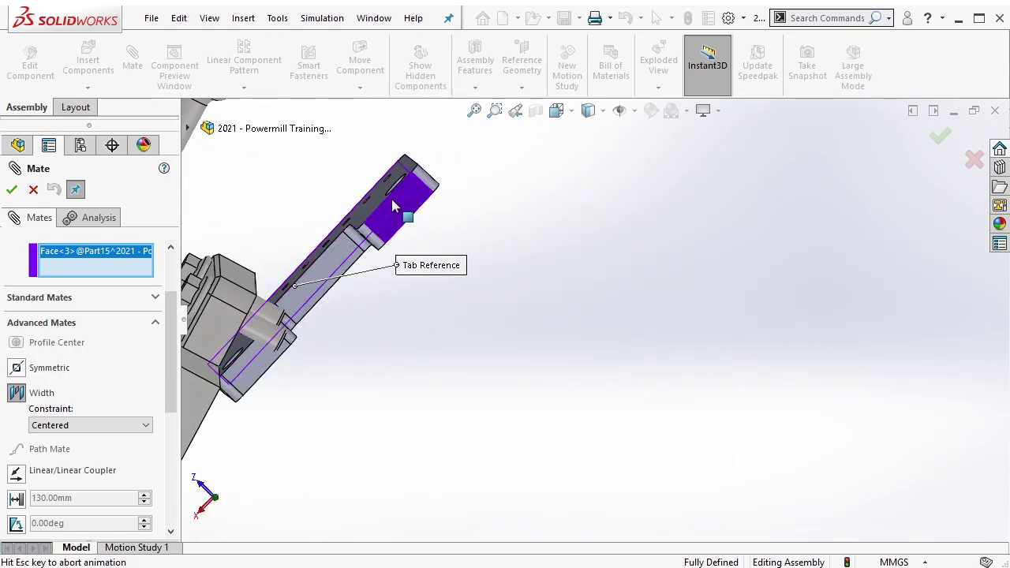
click(383, 240)
Step: Add a second Width mate centring the bracket's end faces along the jaw
middle_drag(375, 254, 428, 214)
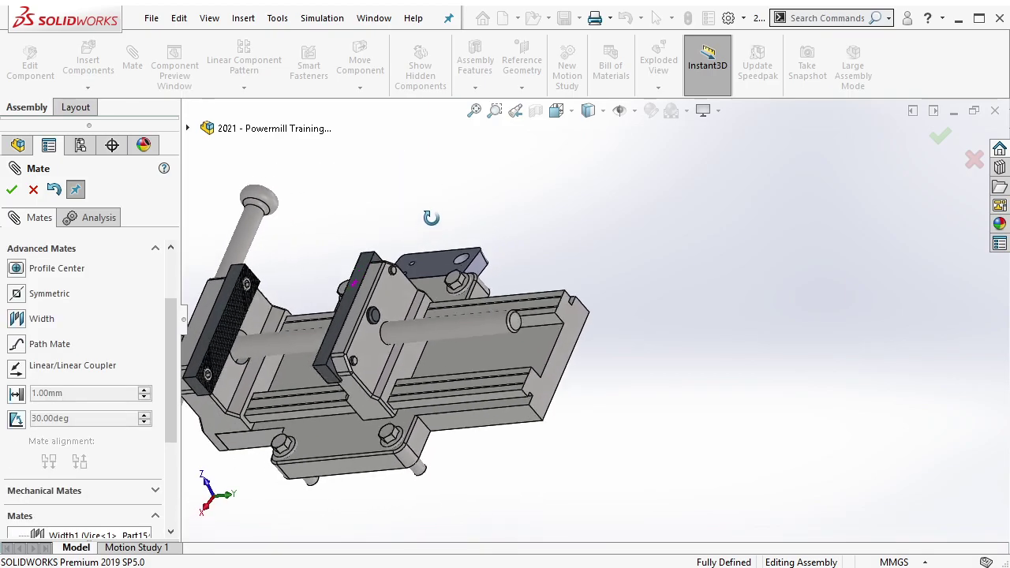
scroll(265, 388, down, 5)
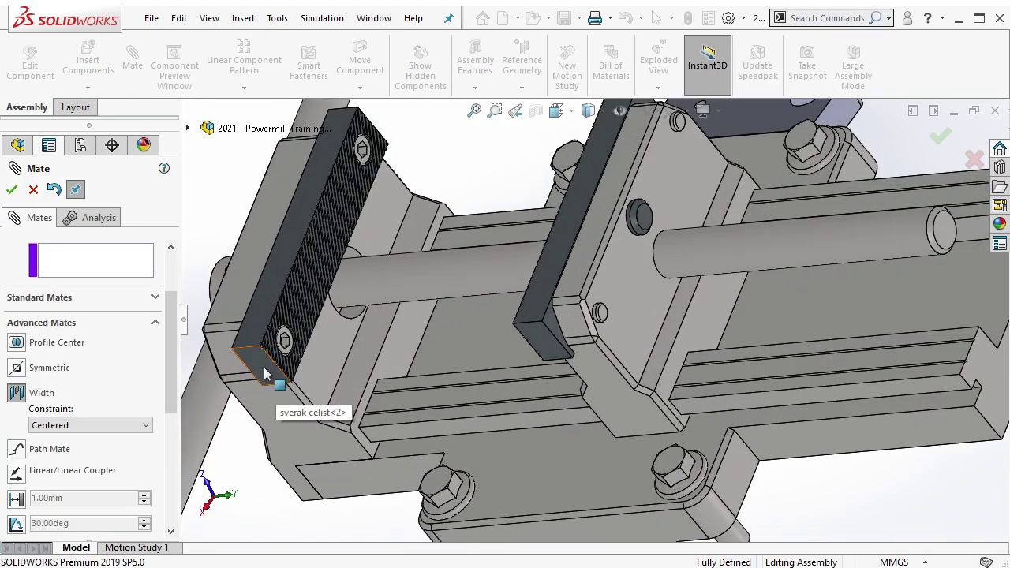
click(263, 367)
scroll(263, 367, up, 5)
middle_drag(263, 367, 451, 212)
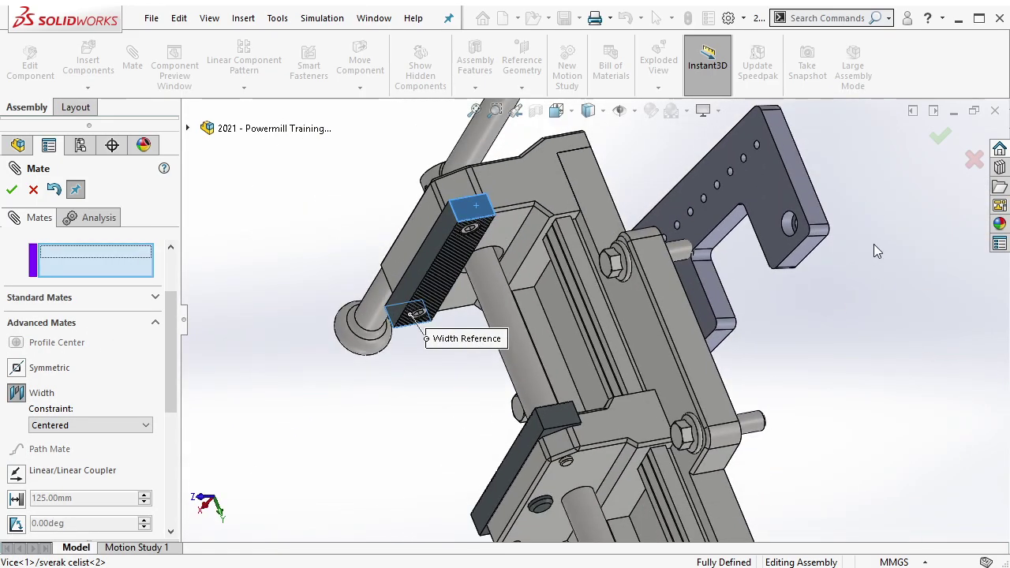
click(775, 170)
middle_drag(775, 169, 573, 190)
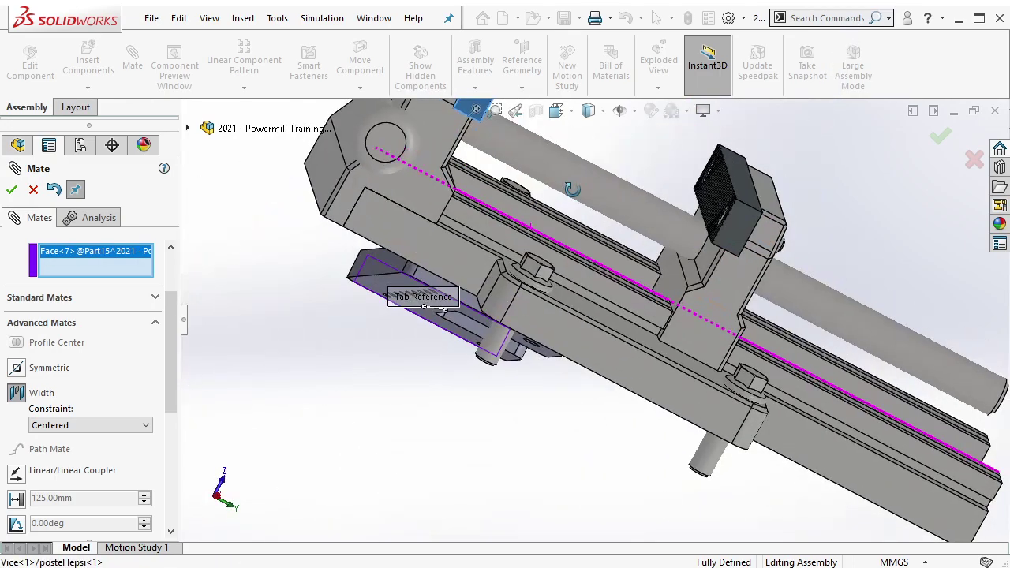
mouse_move(447, 290)
middle_down()
mouse_move(440, 271)
mouse_move(486, 349)
mouse_move(348, 245)
middle_up()
click(440, 270)
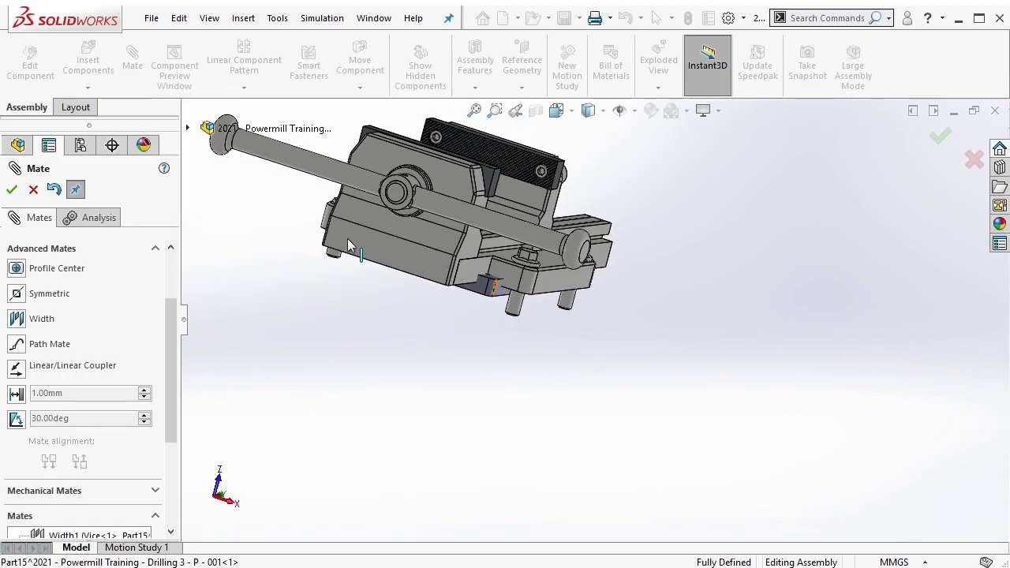
Step: Add a 3 mm Distance mate between the bracket's top face and the jaw's top face
scroll(173, 250, up, 3)
click(114, 320)
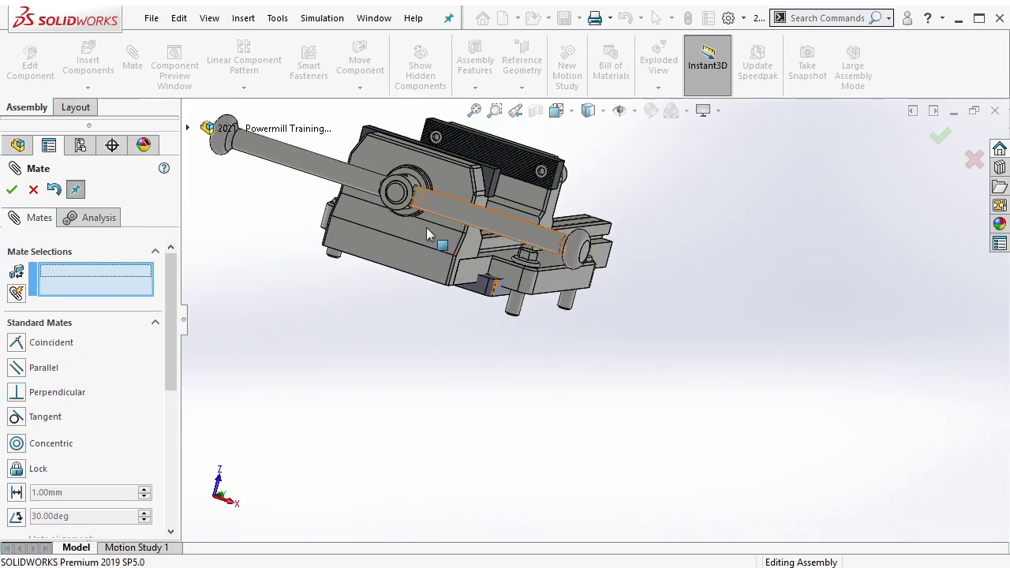
mouse_move(426, 227)
middle_down()
mouse_move(459, 286)
mouse_move(462, 371)
middle_up()
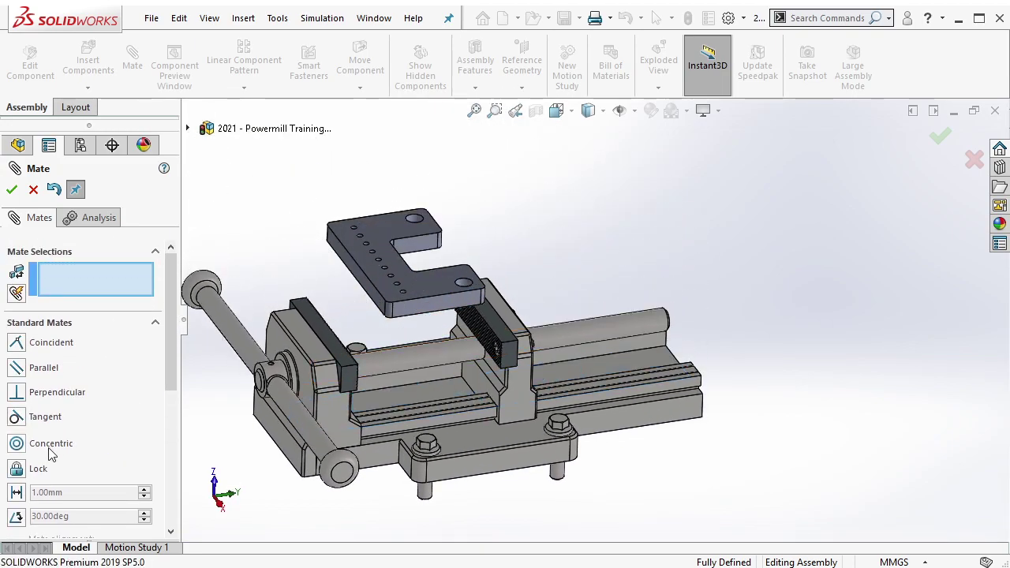
scroll(429, 276, down, 3)
click(410, 272)
click(254, 364)
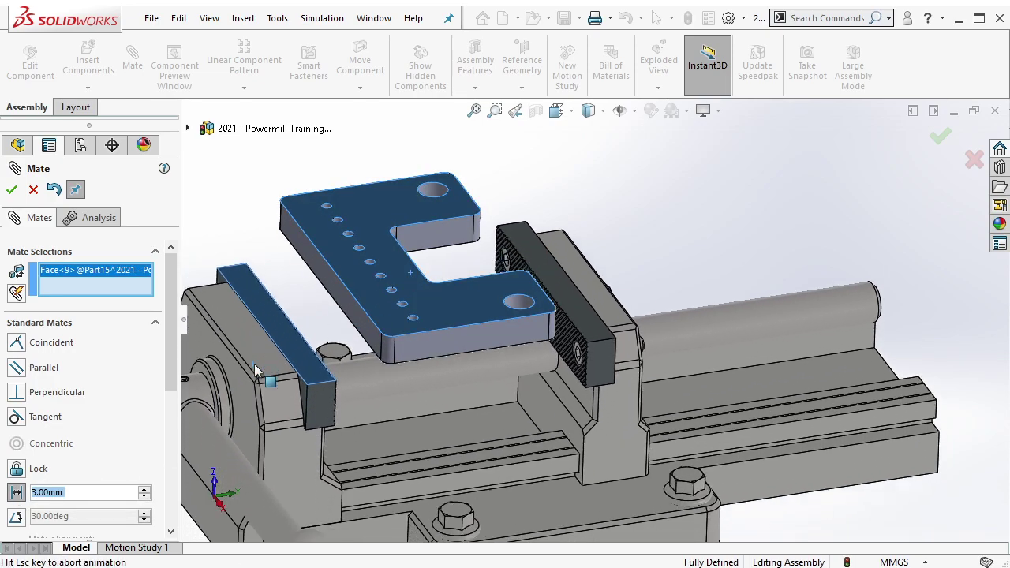
click(236, 379)
Step: Collapse the design tree and open the bracket part Part15 on its own
key(Escape)
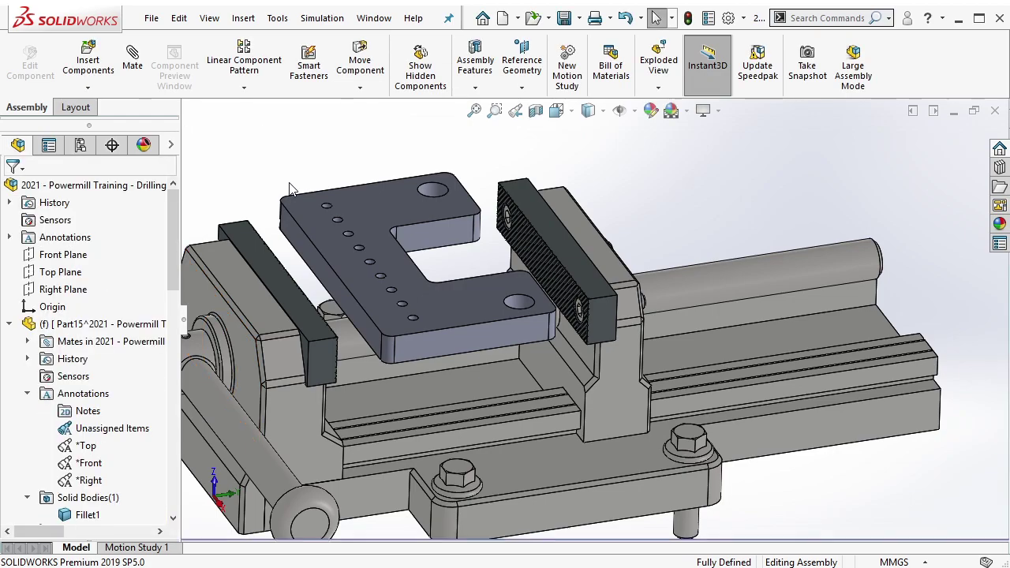
right_click(134, 291)
click(167, 291)
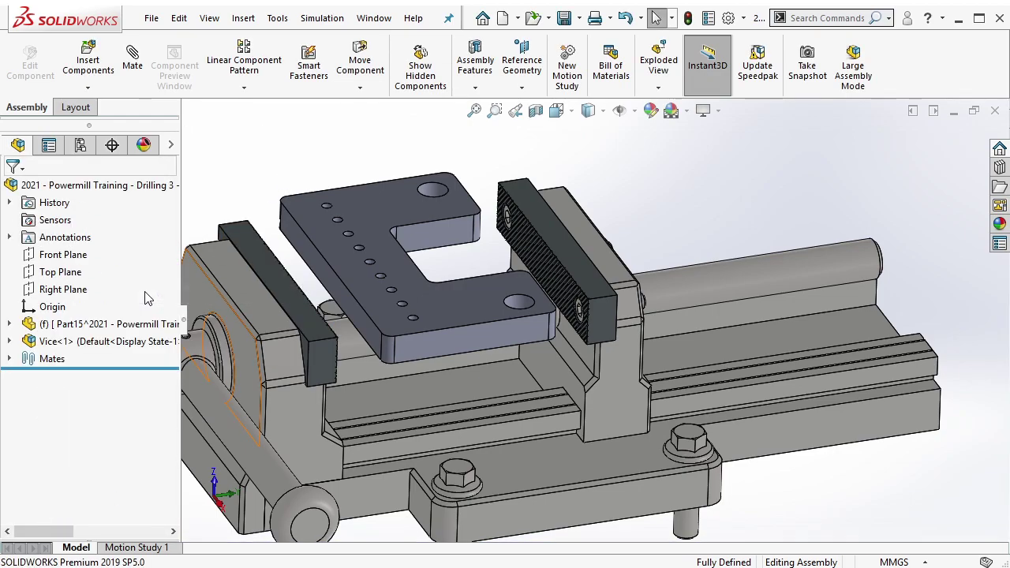
scroll(486, 290, up, 5)
mouse_move(486, 291)
middle_down()
mouse_move(412, 284)
mouse_move(210, 341)
middle_up()
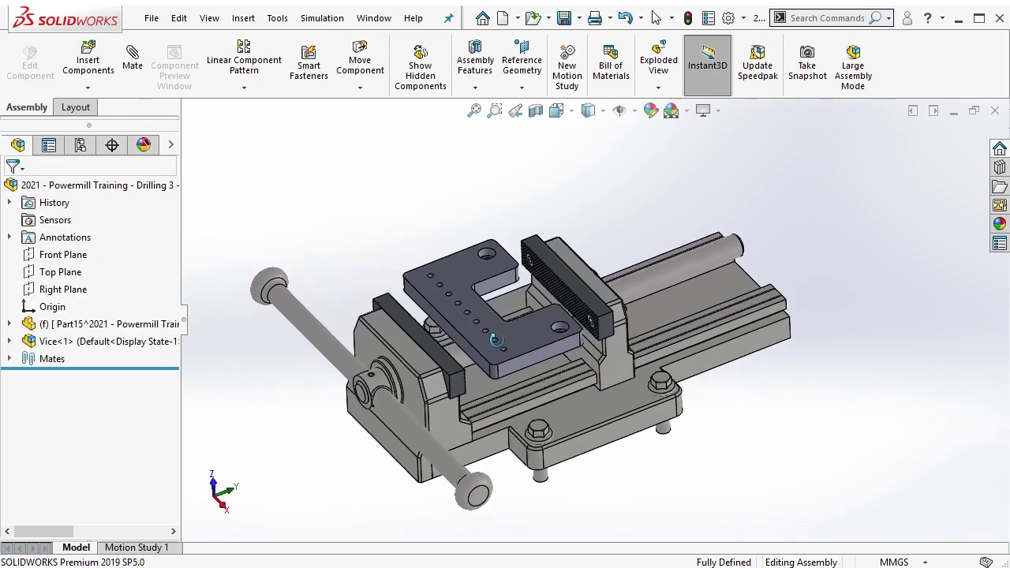
click(142, 323)
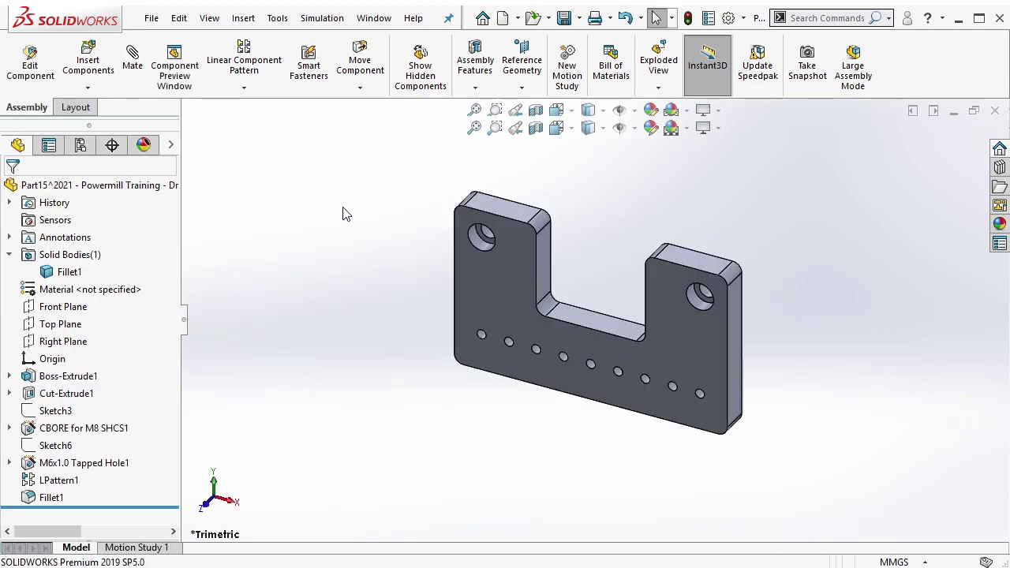
Step: Save the part as '2021 - Powermill Training - Drilling 3 - Part - 001' in the Sample Part folder
click(151, 17)
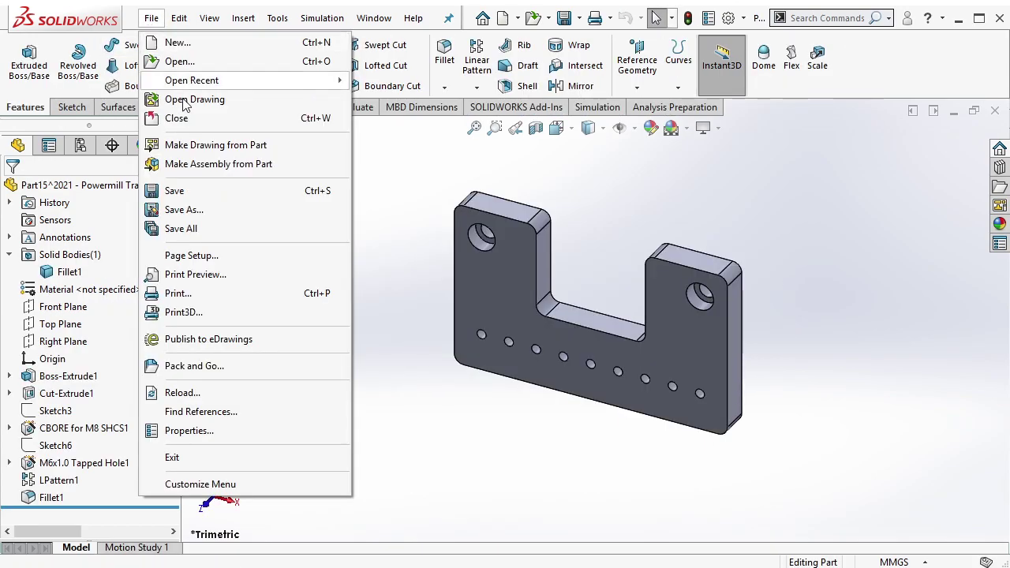
click(177, 210)
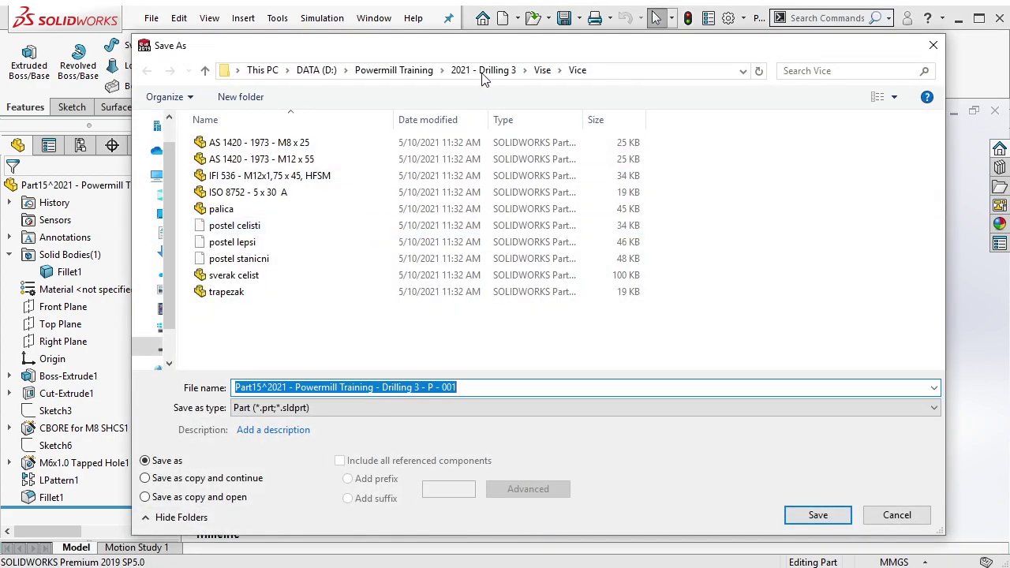
click(481, 70)
double_click(285, 183)
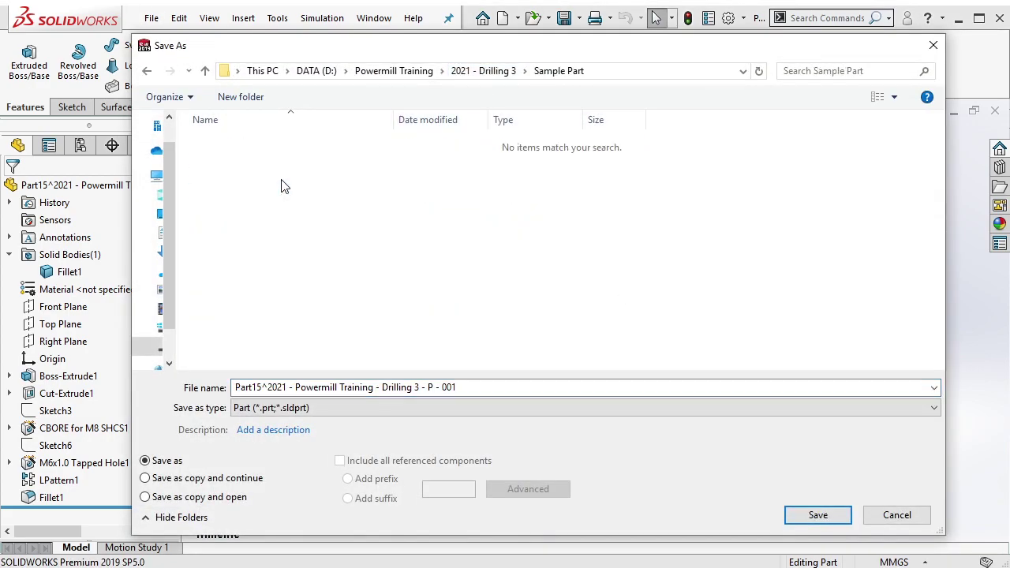
drag(265, 387, 183, 382)
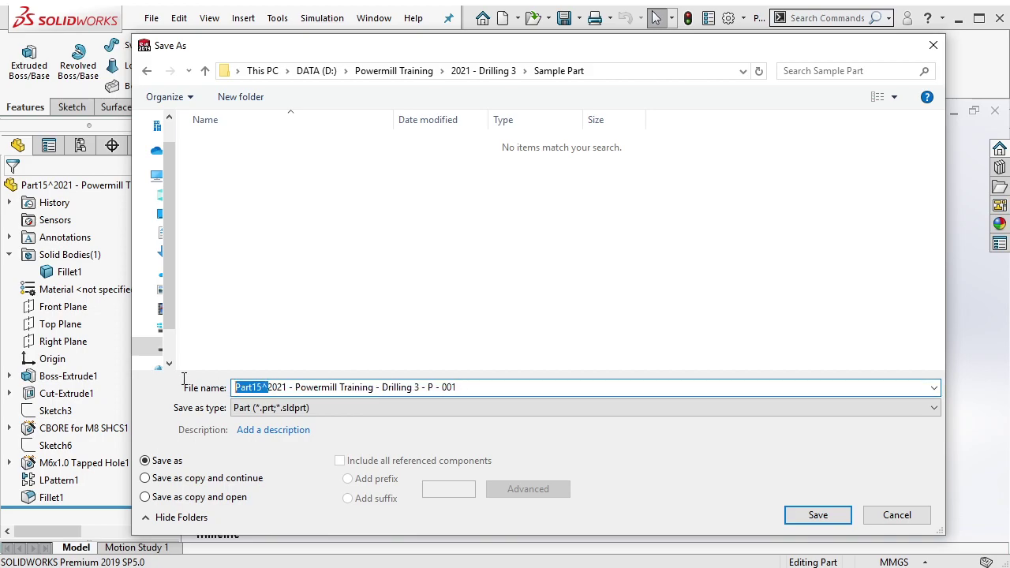
key(BackSpace)
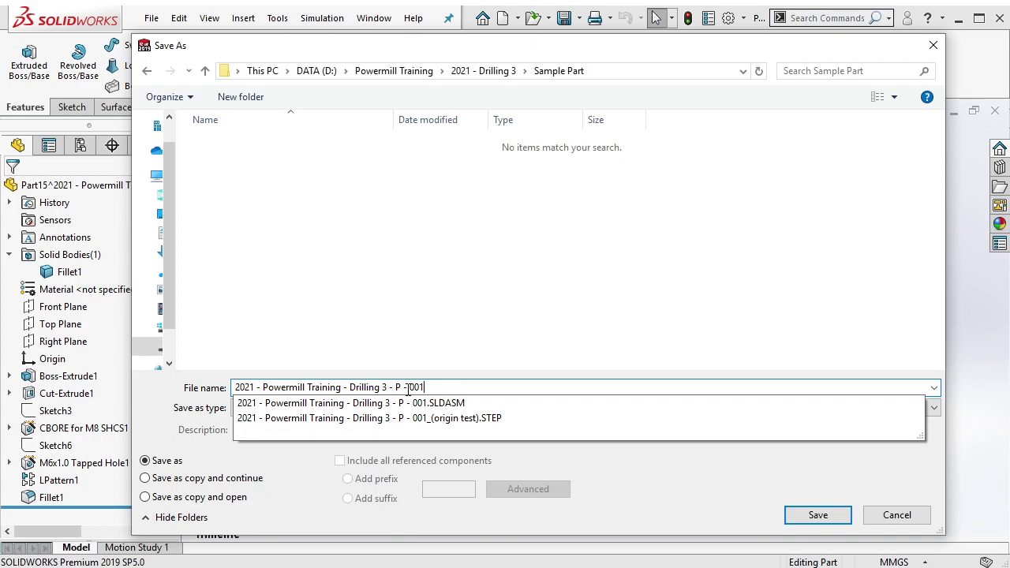
text(art)
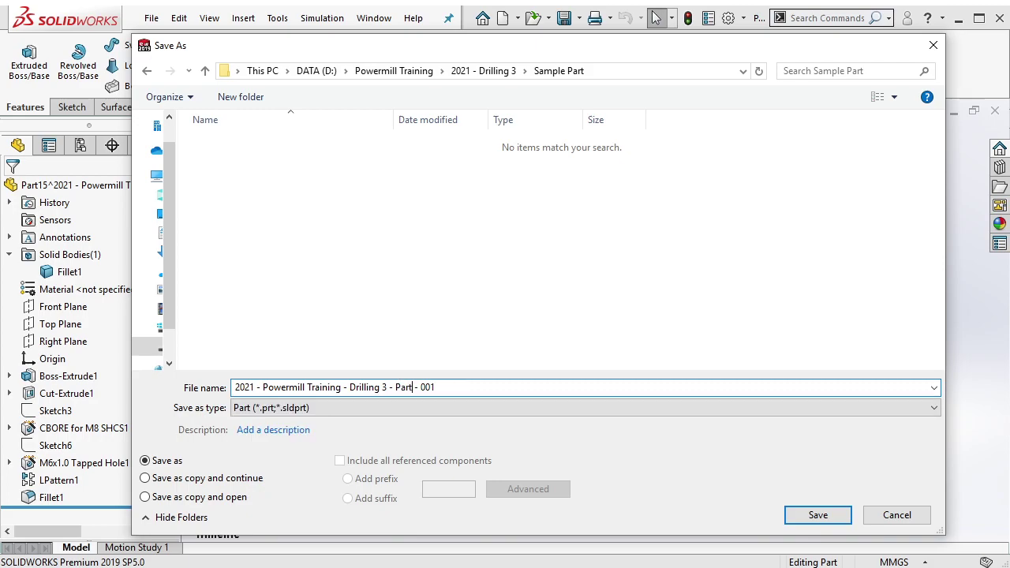
key(Return)
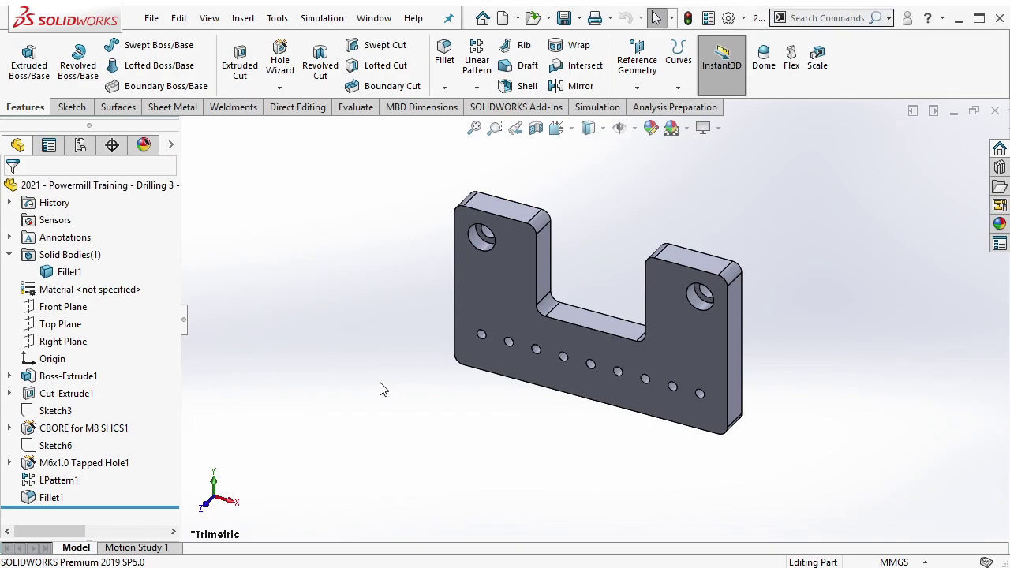
Step: In the Drilling 3 assembly, measure 90 mm between opposite bracket faces, then select the Vice subassembly
key(ctrl+Tab)
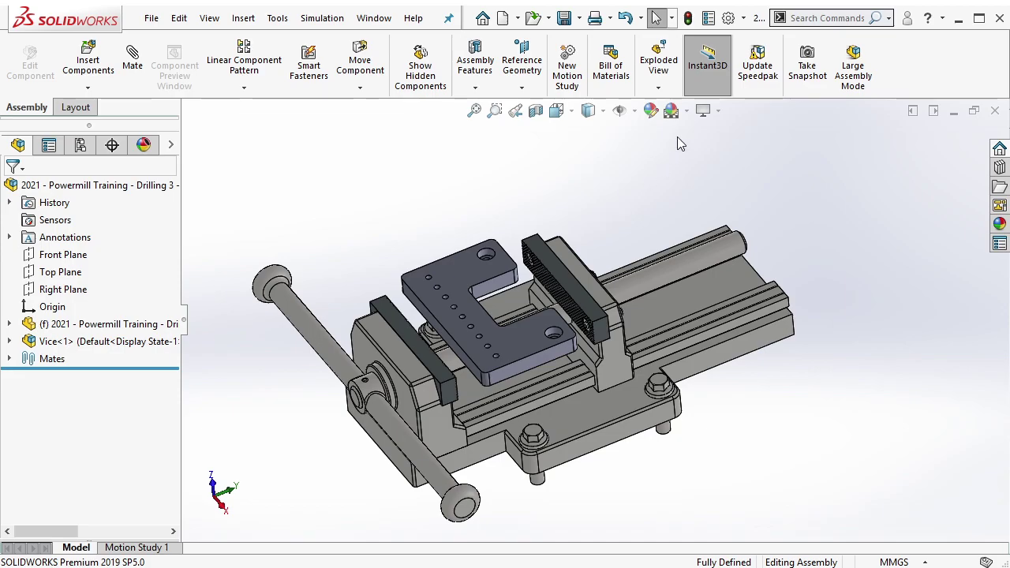
mouse_move(574, 246)
middle_down()
mouse_move(525, 332)
mouse_move(679, 284)
middle_up()
scroll(552, 324, down, 5)
scroll(578, 327, up, 5)
scroll(688, 283, down, 2)
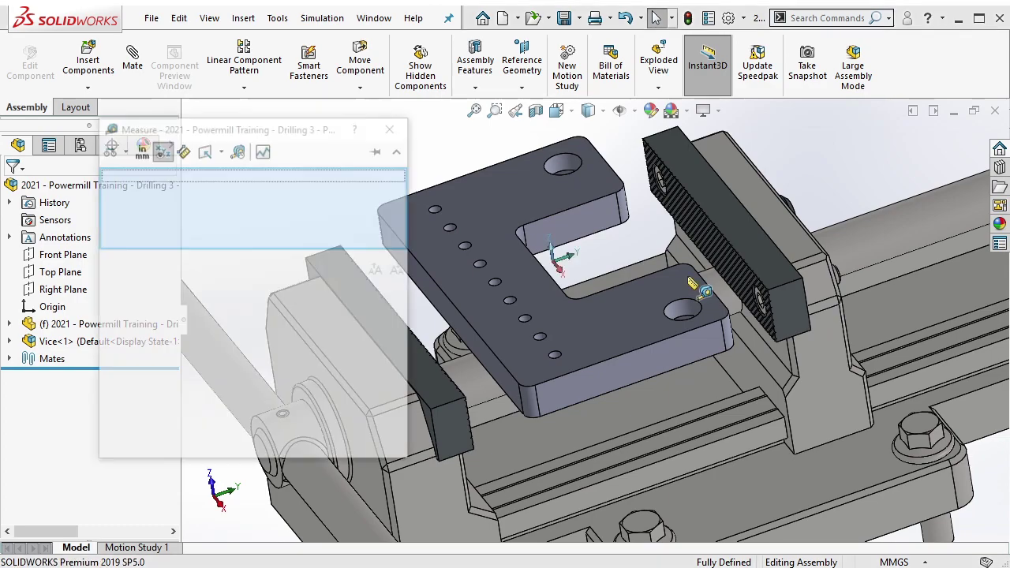
click(623, 371)
mouse_move(624, 371)
middle_down()
mouse_move(723, 316)
mouse_move(612, 308)
middle_up()
click(724, 318)
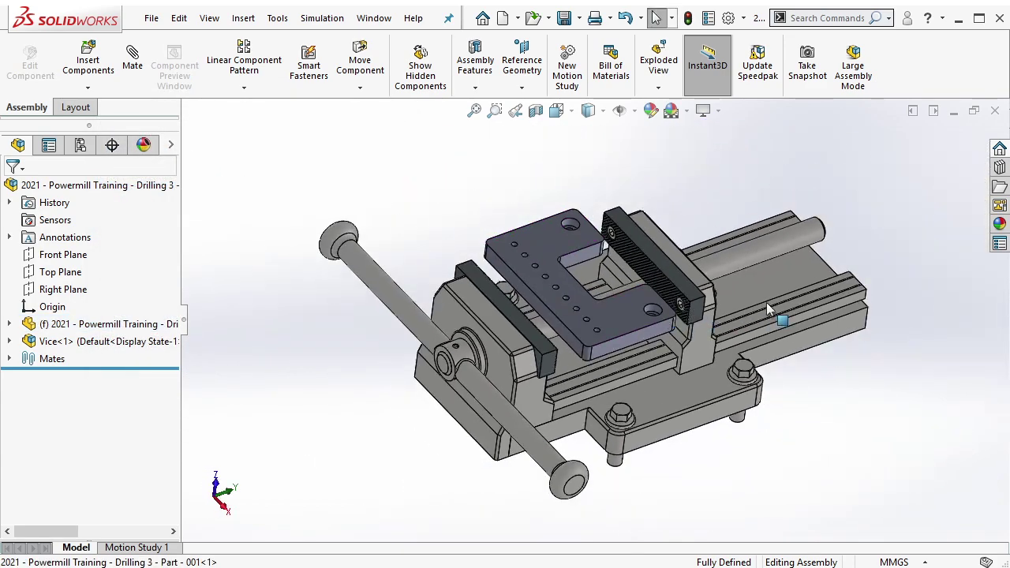
click(762, 280)
scroll(99, 245, up, 1)
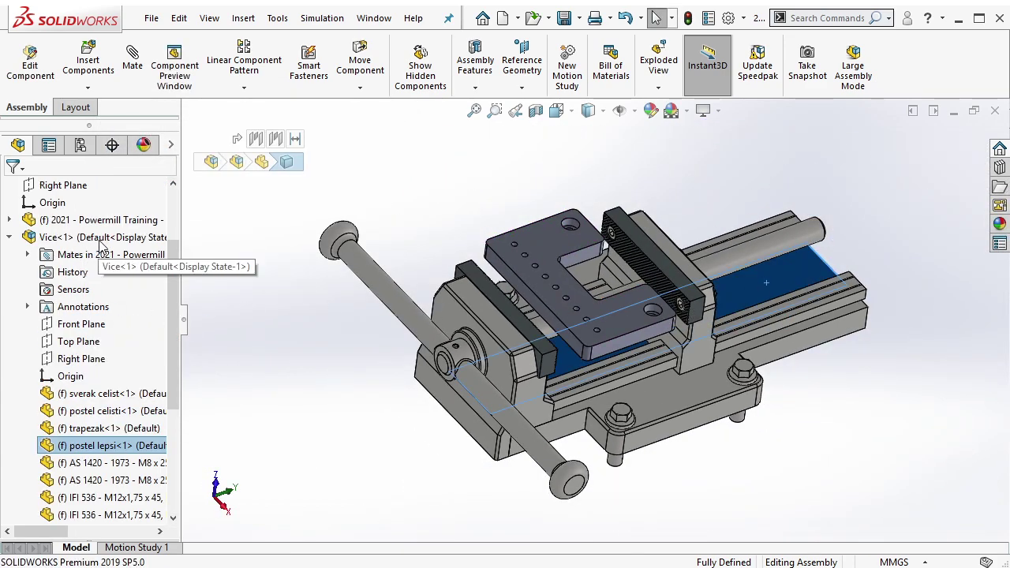
click(99, 238)
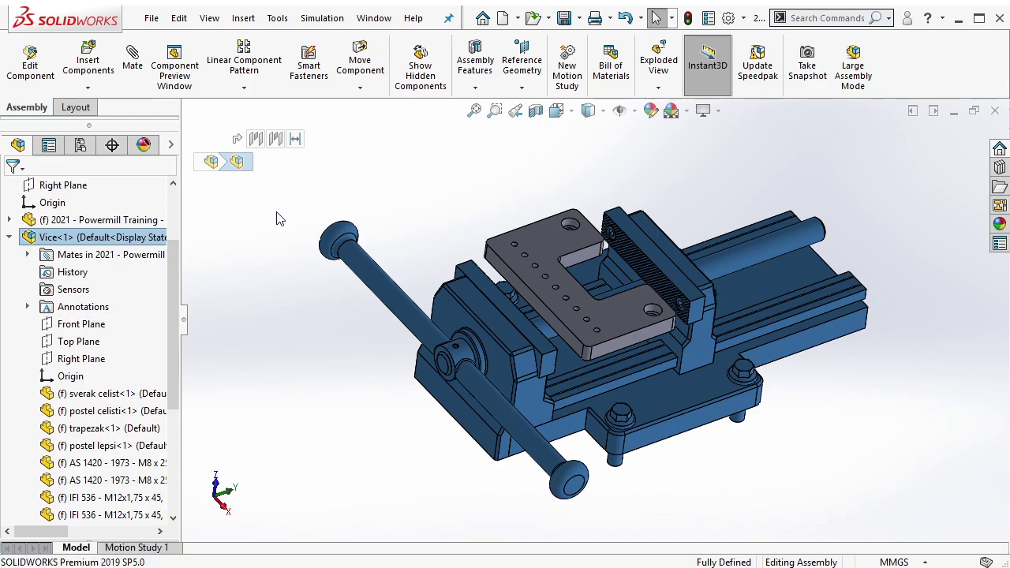
Step: Group both jaw plates and both jaw screws into a new subassembly
click(237, 161)
scroll(588, 301, down, 3)
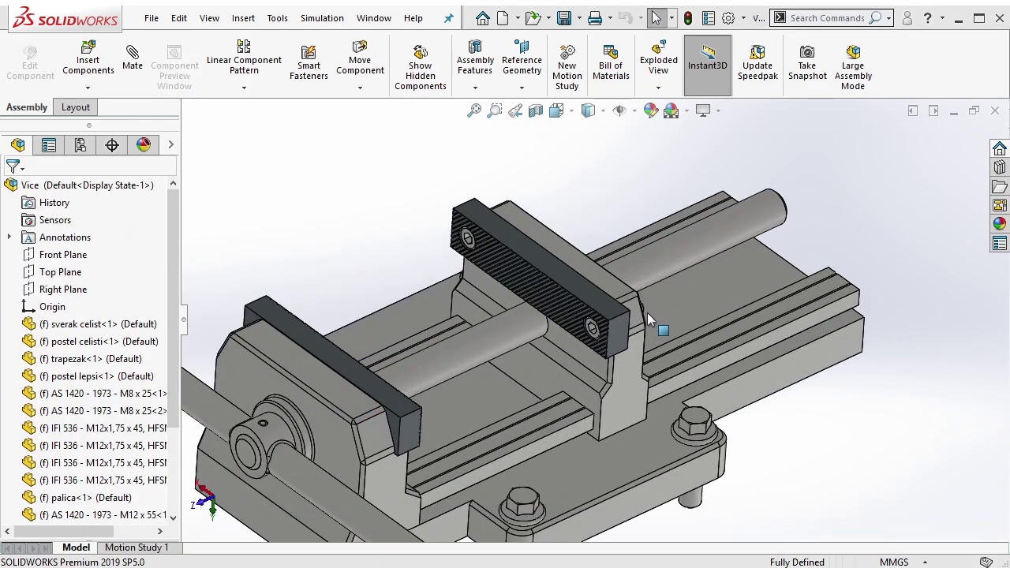
scroll(589, 300, down, 3)
click(591, 294)
ctrl+click(588, 291)
scroll(389, 213, down, 2)
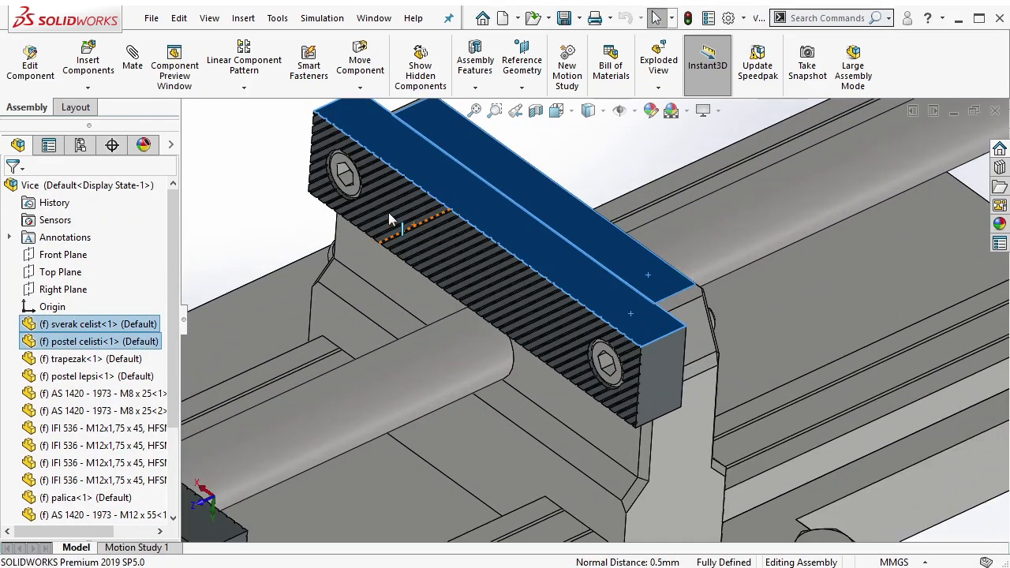
scroll(353, 172, down, 2)
ctrl+click(354, 172)
ctrl+click(733, 449)
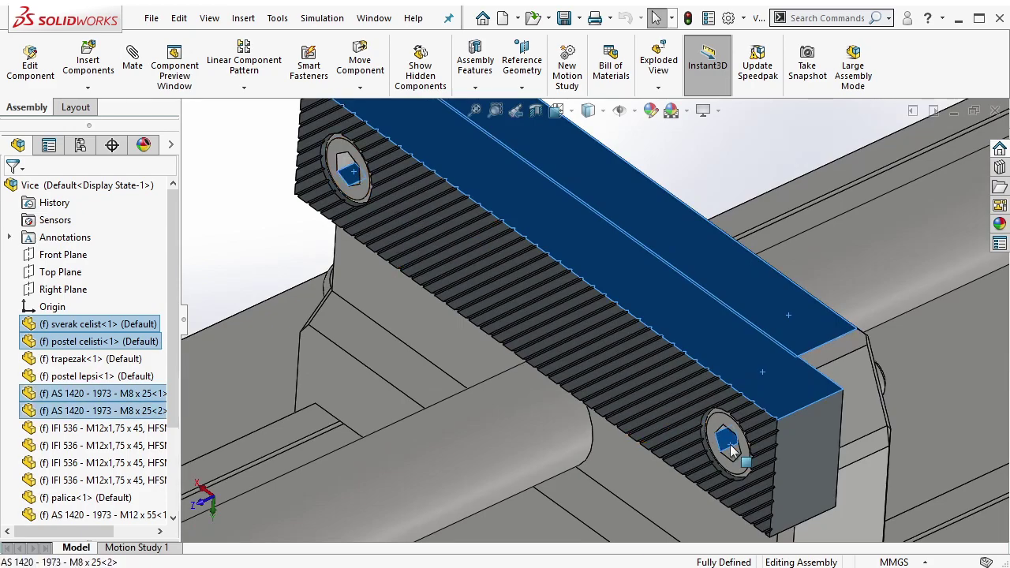
right_click(731, 447)
click(820, 360)
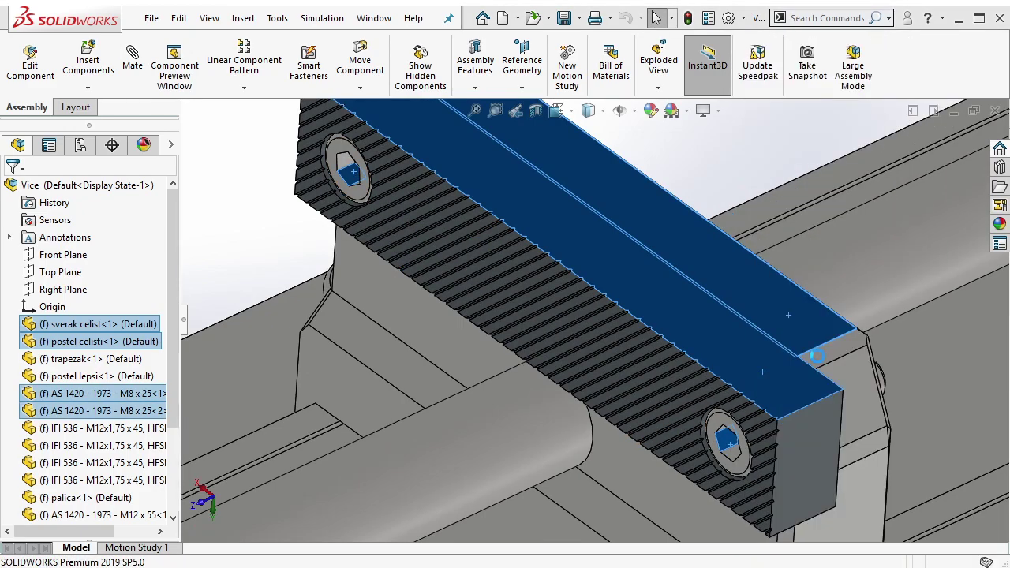
Step: Mate the movable jaw's hole concentric to the rod and its top face parallel to the fixed jaw
scroll(711, 331, up, 5)
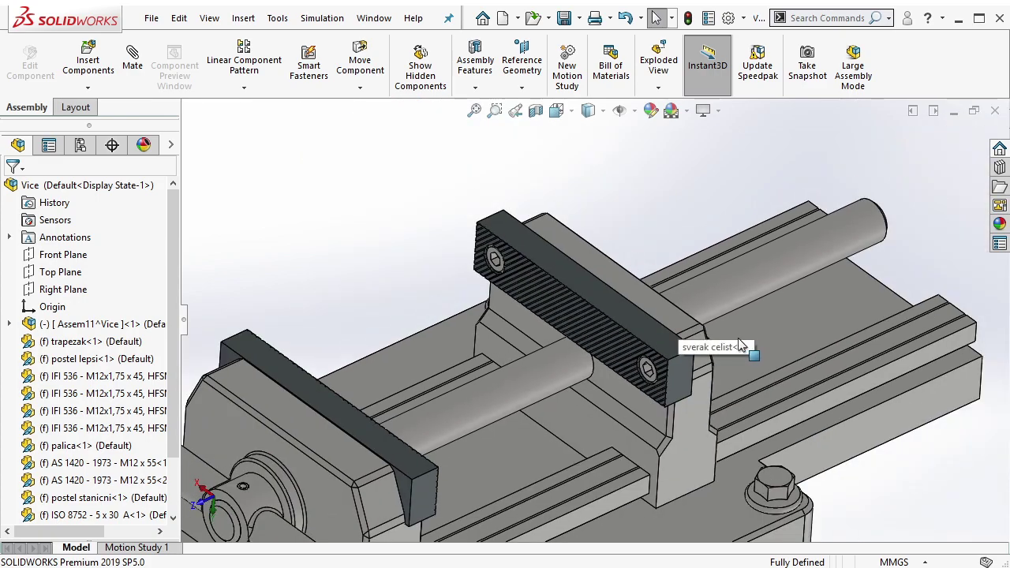
click(671, 301)
drag(671, 302, 693, 252)
click(608, 294)
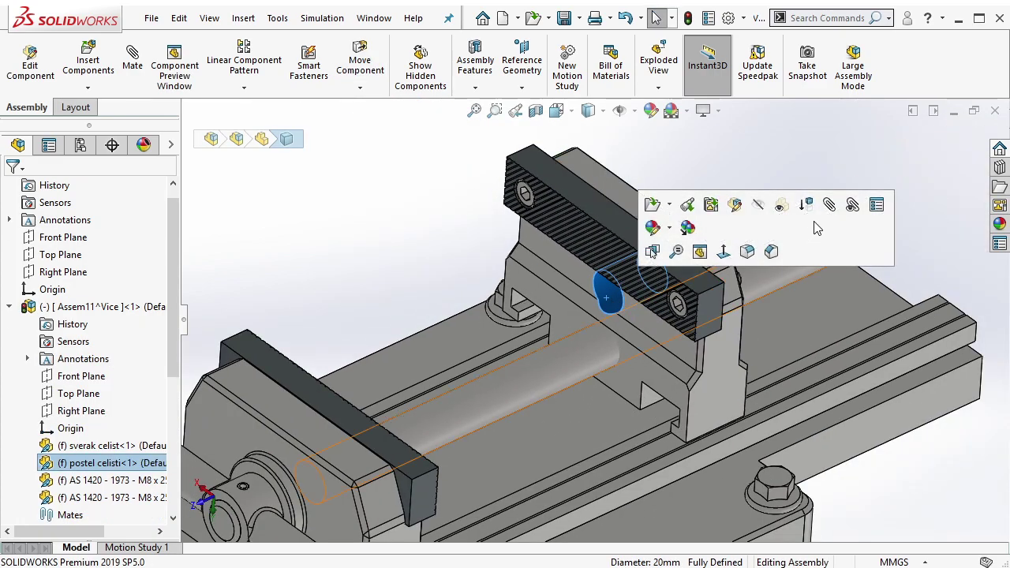
ctrl+click(582, 347)
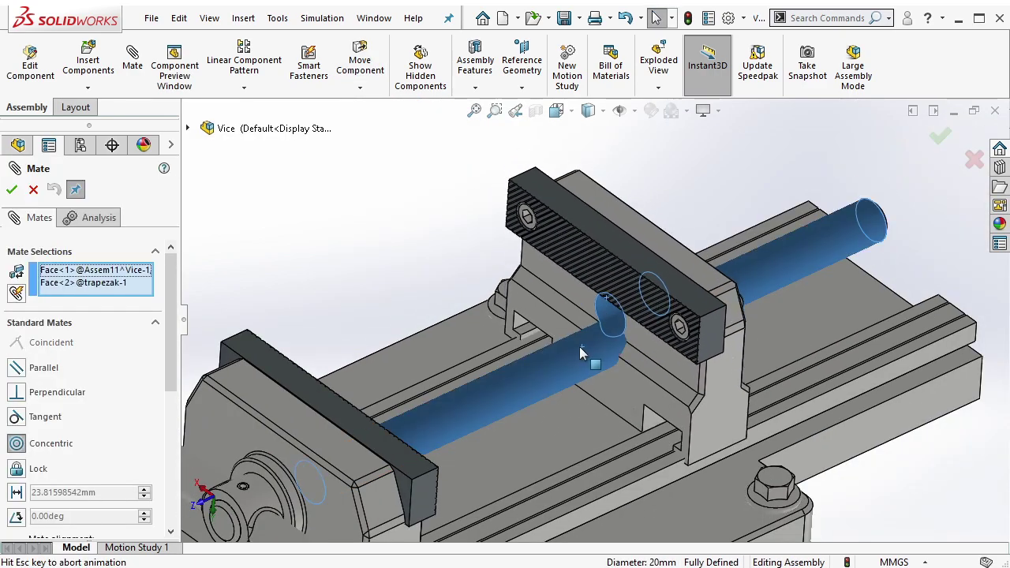
click(772, 374)
click(684, 332)
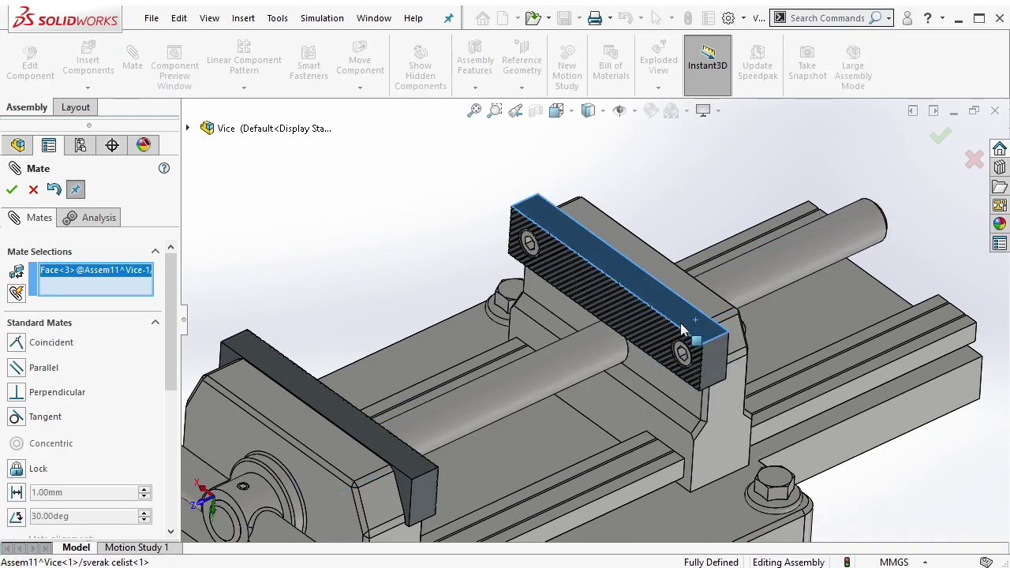
click(267, 371)
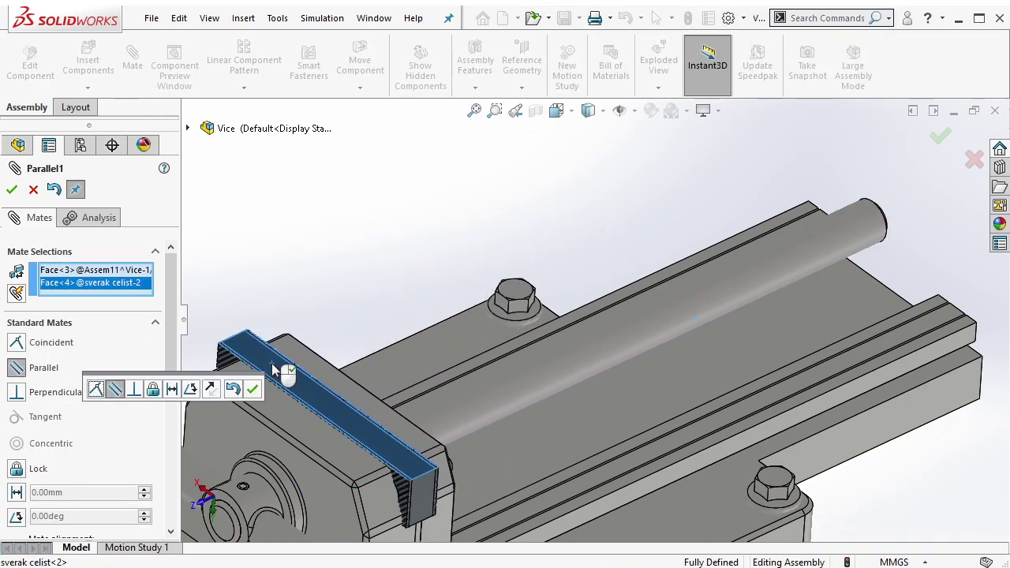
click(252, 389)
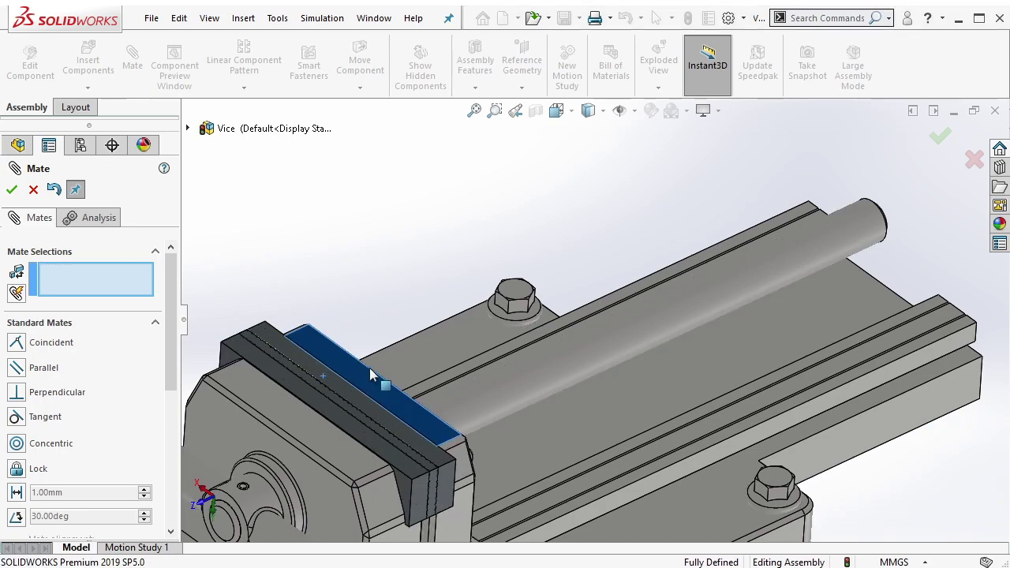
Step: Hold the jaws 90 mm apart with a Distance mate between their faces
scroll(169, 395, down, 5)
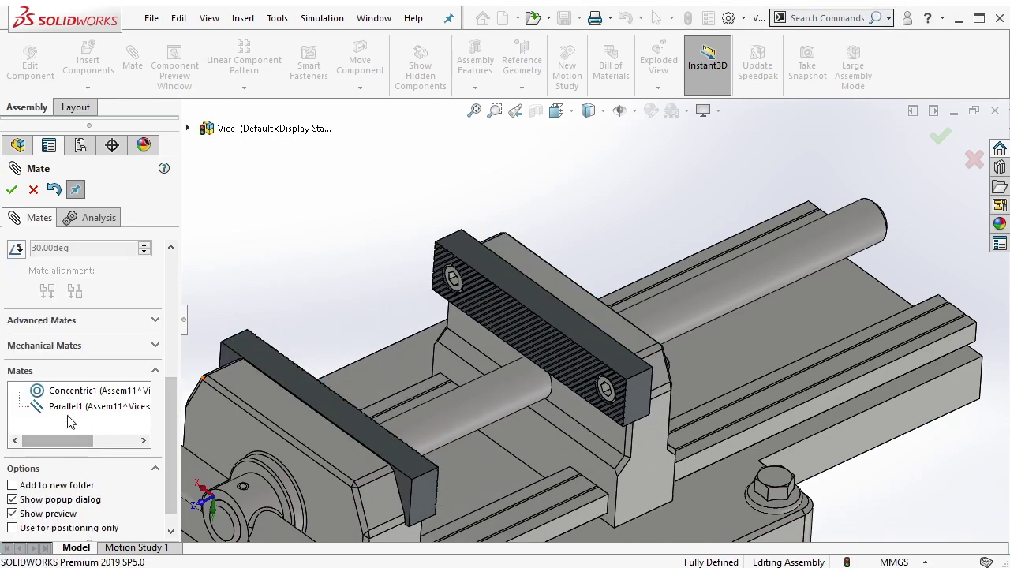
scroll(172, 392, up, 3)
click(18, 319)
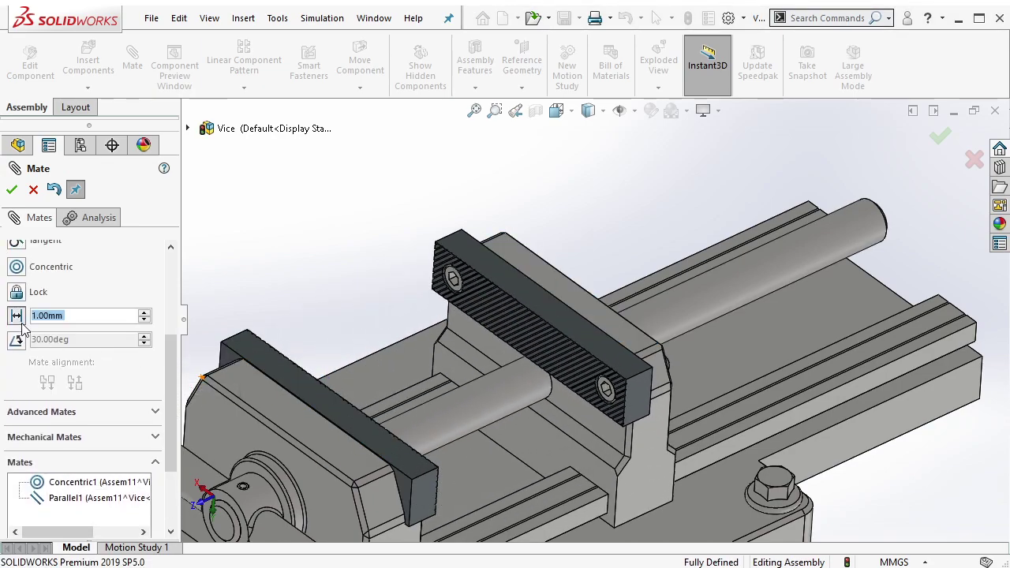
text(90)
key(Return)
scroll(496, 308, down, 3)
scroll(501, 263, down, 4)
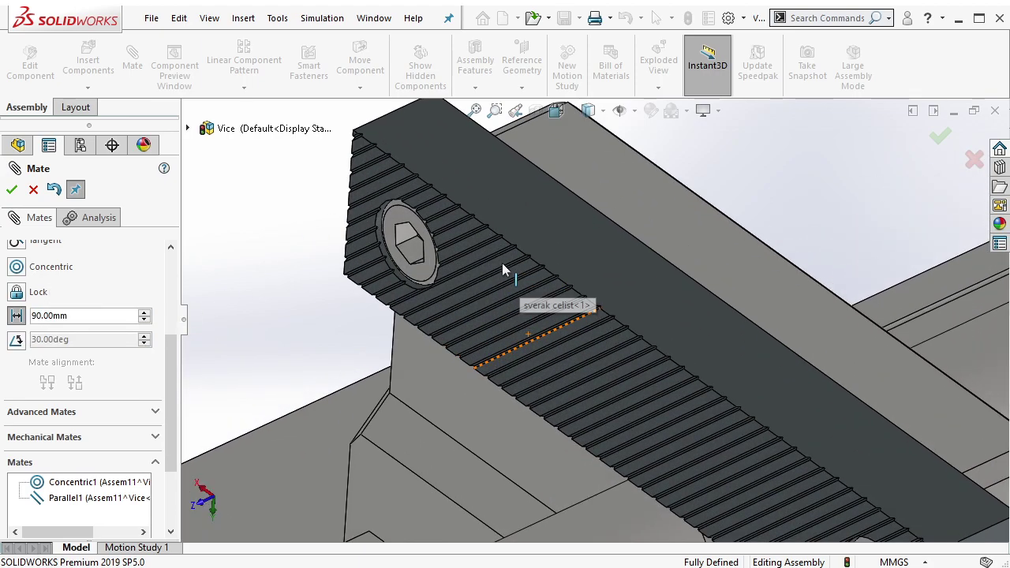
mouse_move(496, 255)
middle_down()
mouse_move(442, 354)
mouse_move(410, 290)
middle_up()
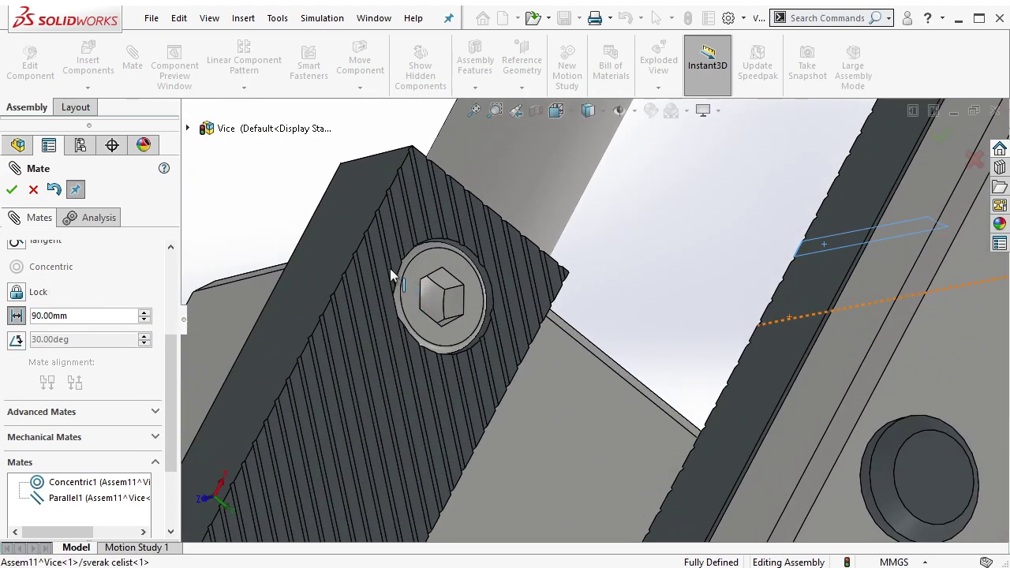
click(382, 267)
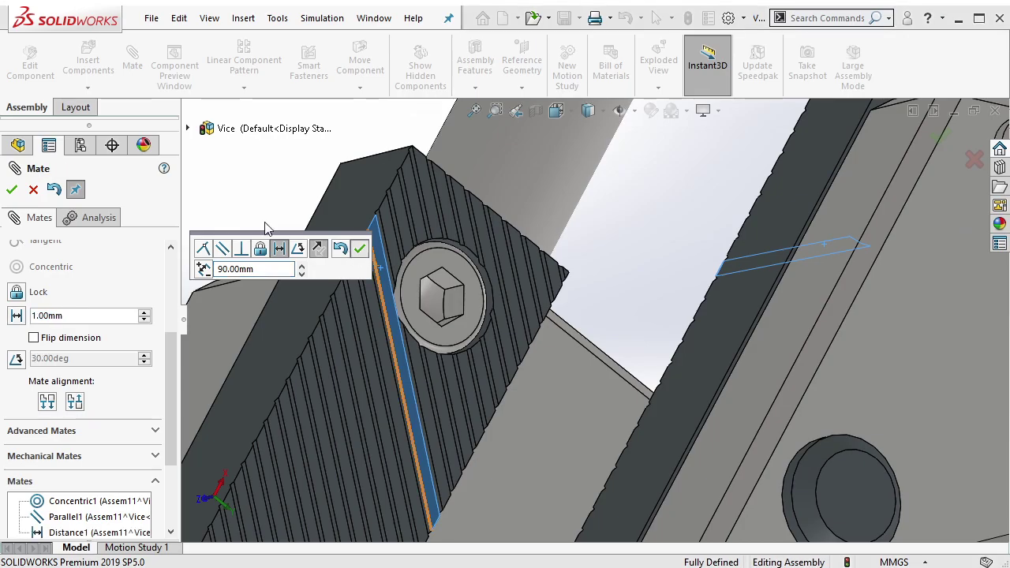
click(360, 249)
key(Escape)
scroll(702, 298, up, 3)
mouse_move(455, 214)
middle_down()
mouse_move(703, 298)
mouse_move(216, 333)
middle_up()
scroll(703, 298, up, 3)
scroll(703, 298, up, 2)
Step: Collapse the vice subassembly in the tree and switch to the Drilling 3 bracket assembly
right_click(149, 358)
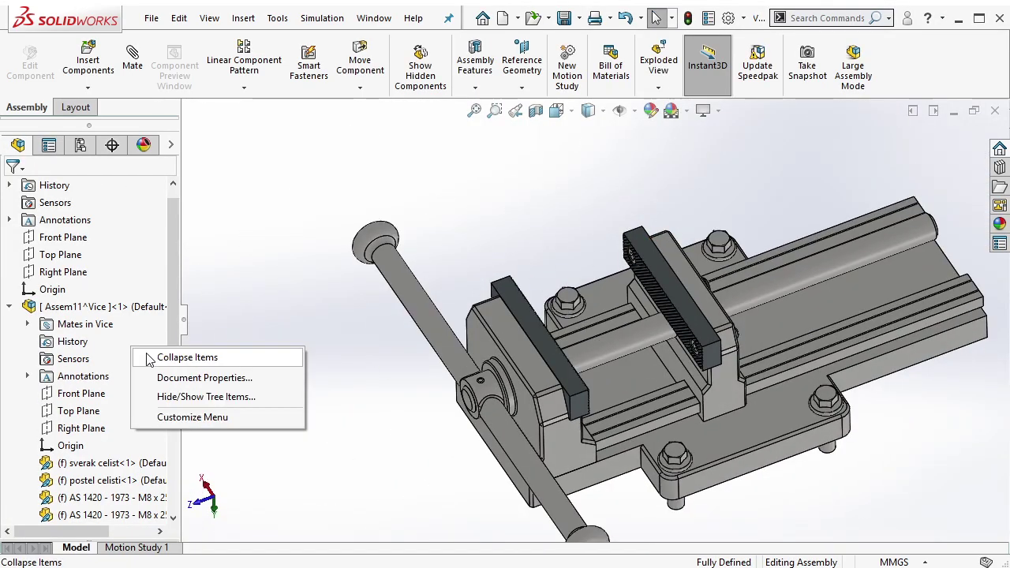
click(150, 358)
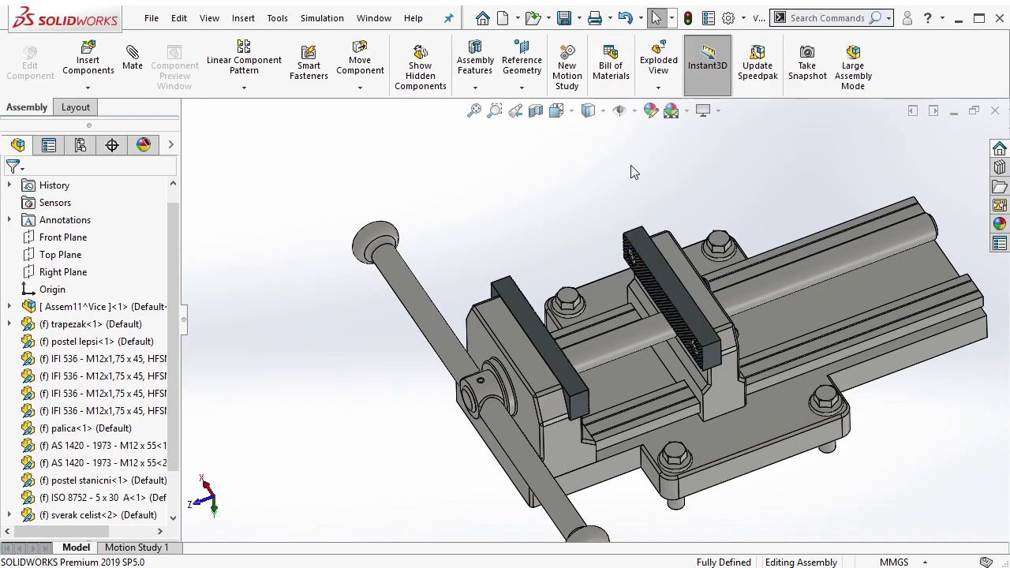
click(383, 19)
click(639, 213)
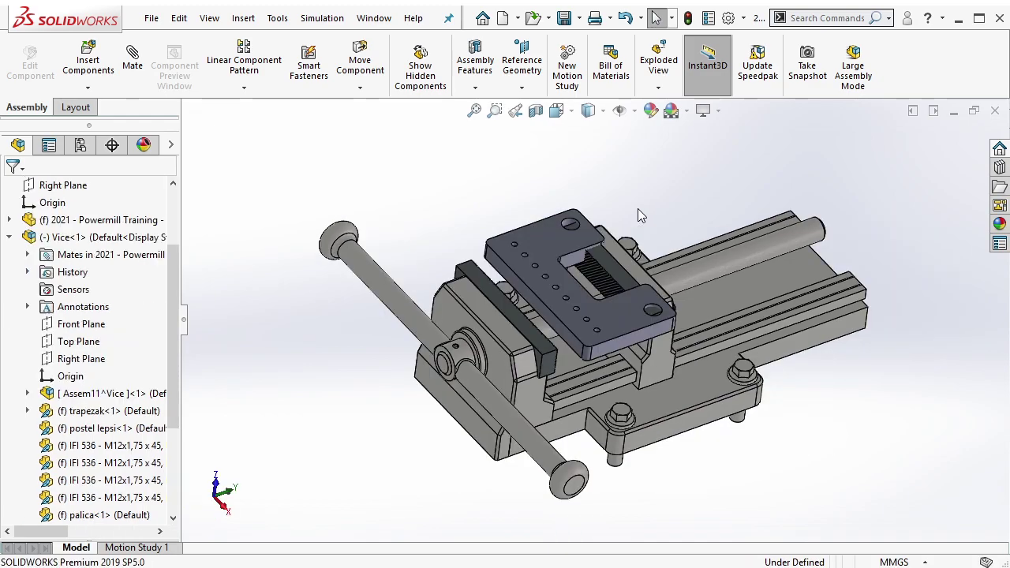
middle_drag(618, 310, 552, 300)
click(623, 189)
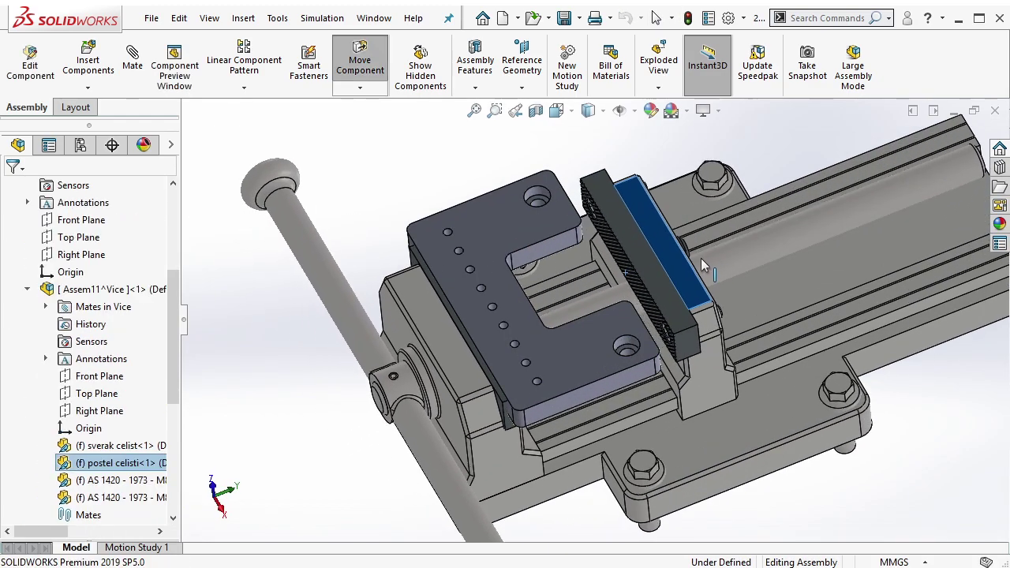
scroll(492, 315, down, 2)
click(345, 212)
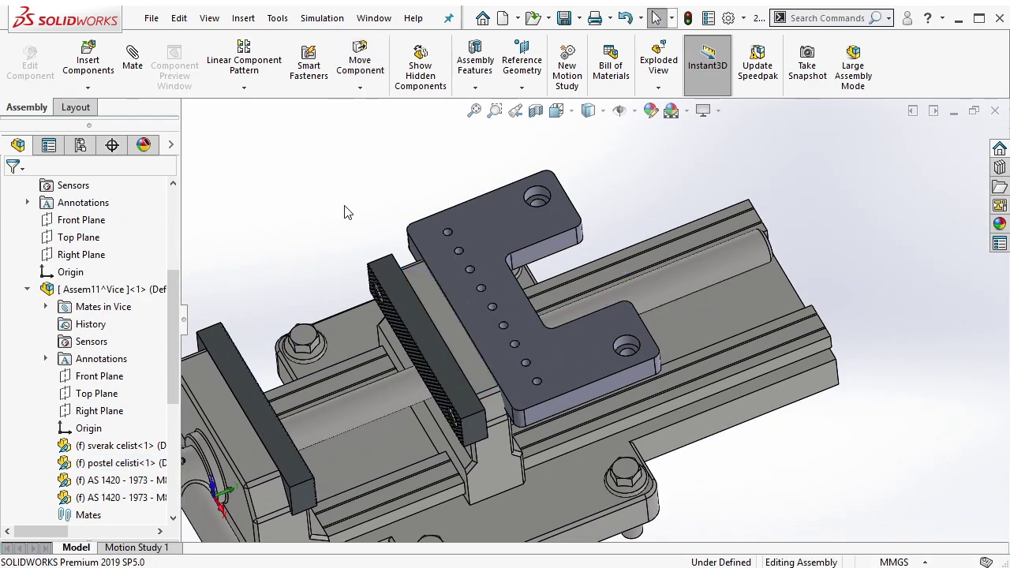
click(116, 68)
click(33, 190)
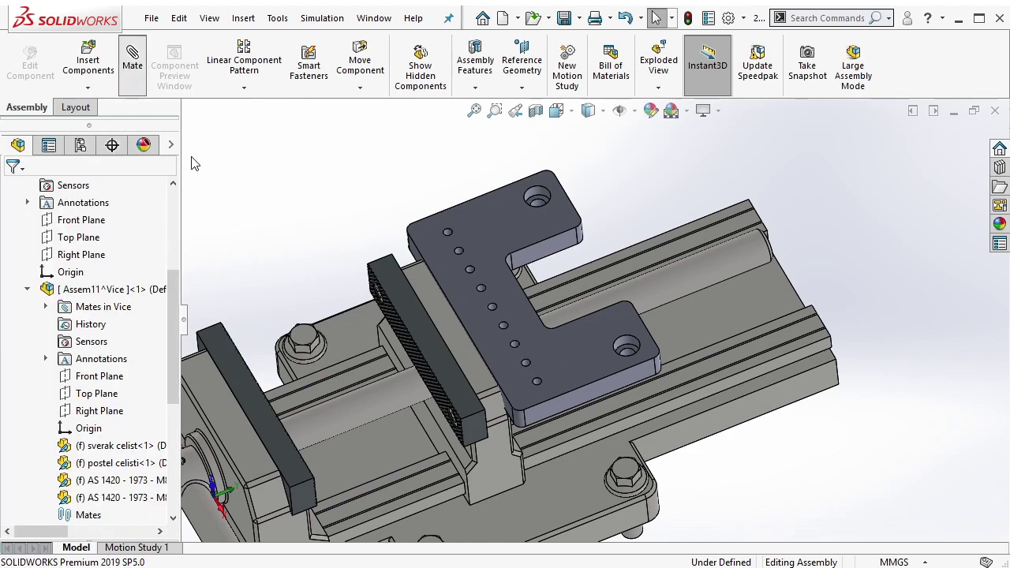
Step: Add a centred Width mate between both jaw faces and both bracket plate sides
drag(174, 284, 166, 387)
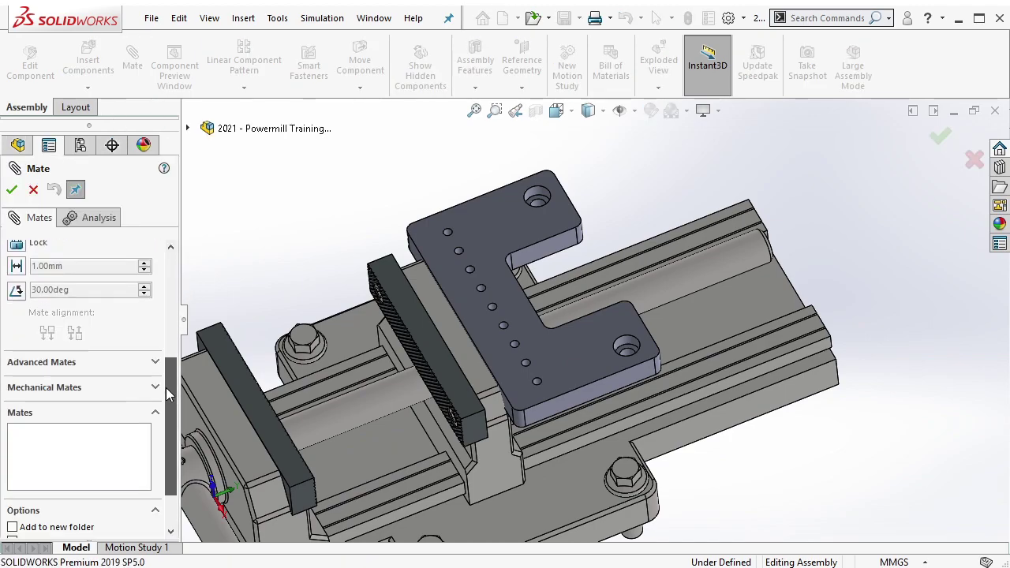
click(136, 379)
scroll(172, 366, up, 1)
scroll(81, 294, up, 2)
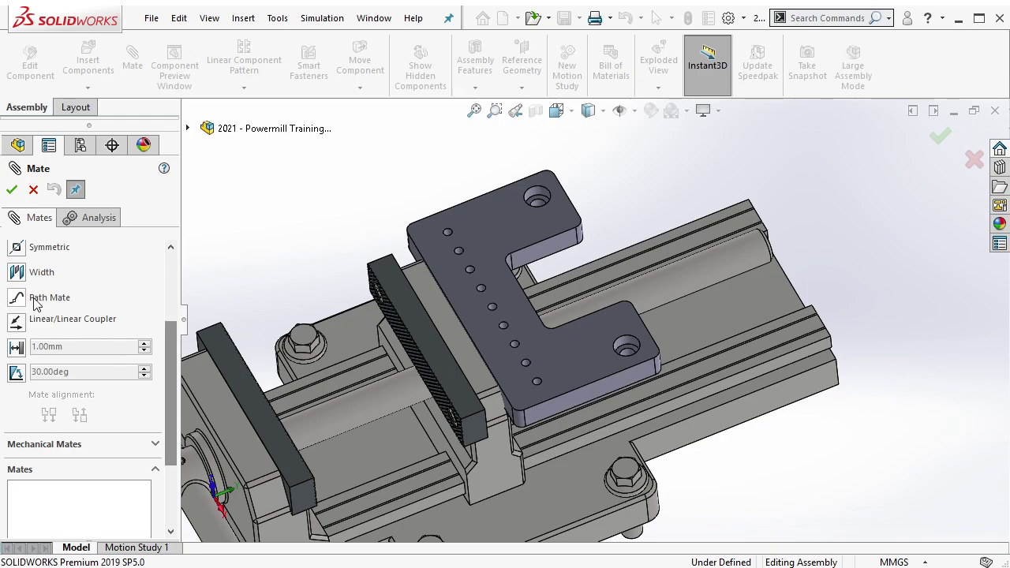
scroll(78, 292, up, 3)
scroll(423, 329, down, 1)
scroll(419, 294, down, 1)
scroll(415, 298, down, 1)
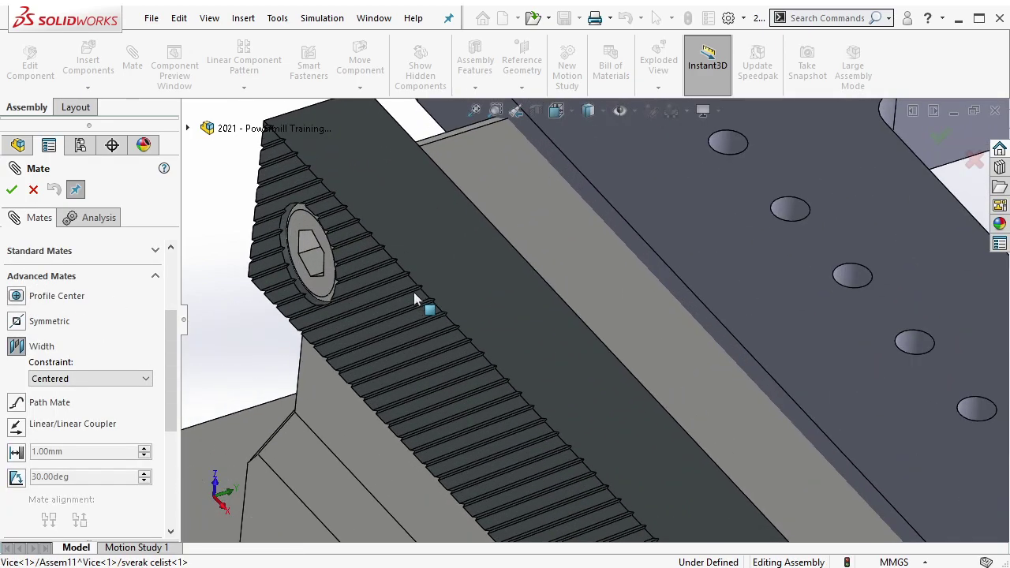
click(408, 290)
middle_drag(408, 291, 328, 305)
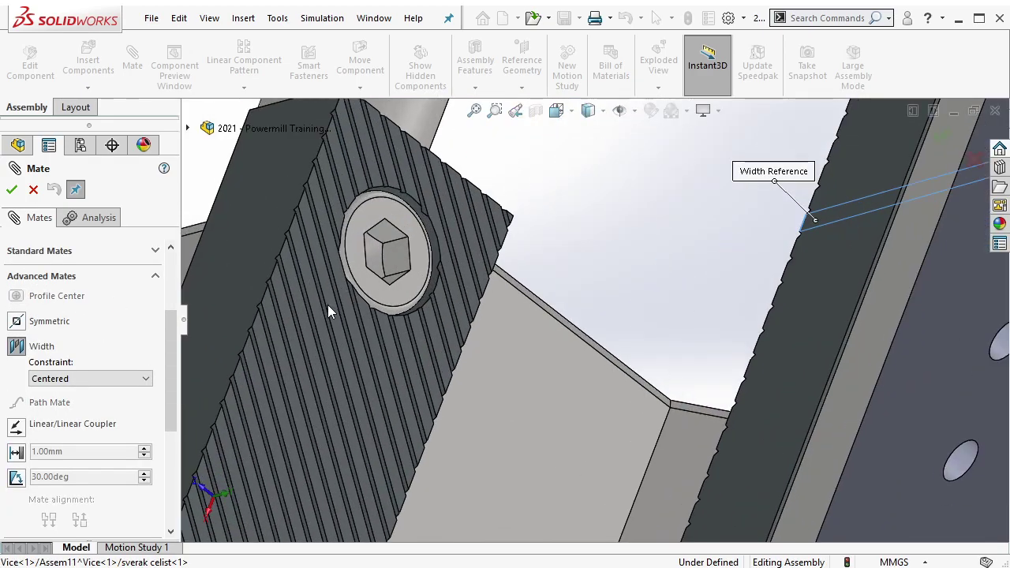
click(316, 300)
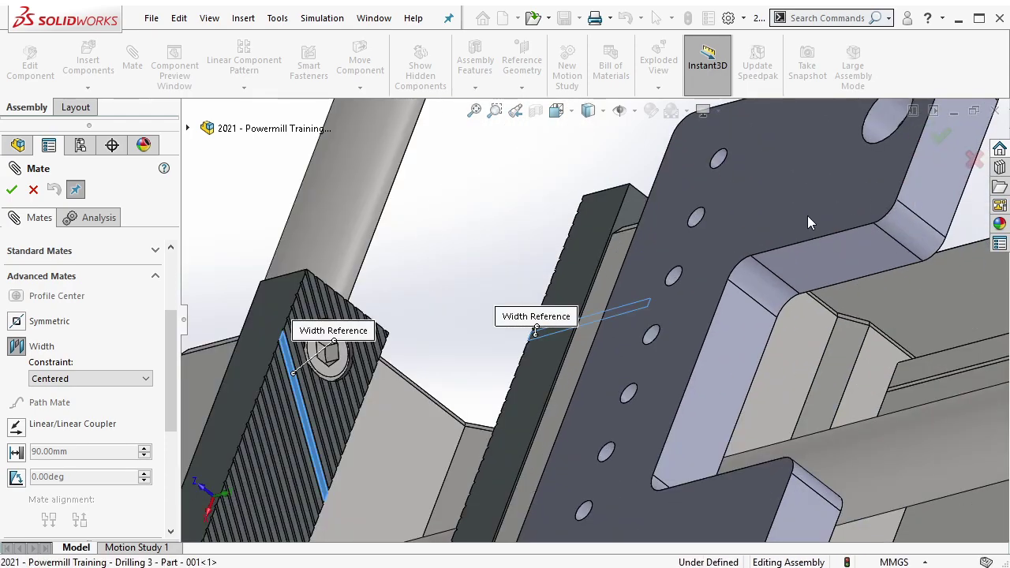
click(807, 215)
middle_drag(807, 216, 548, 208)
click(547, 204)
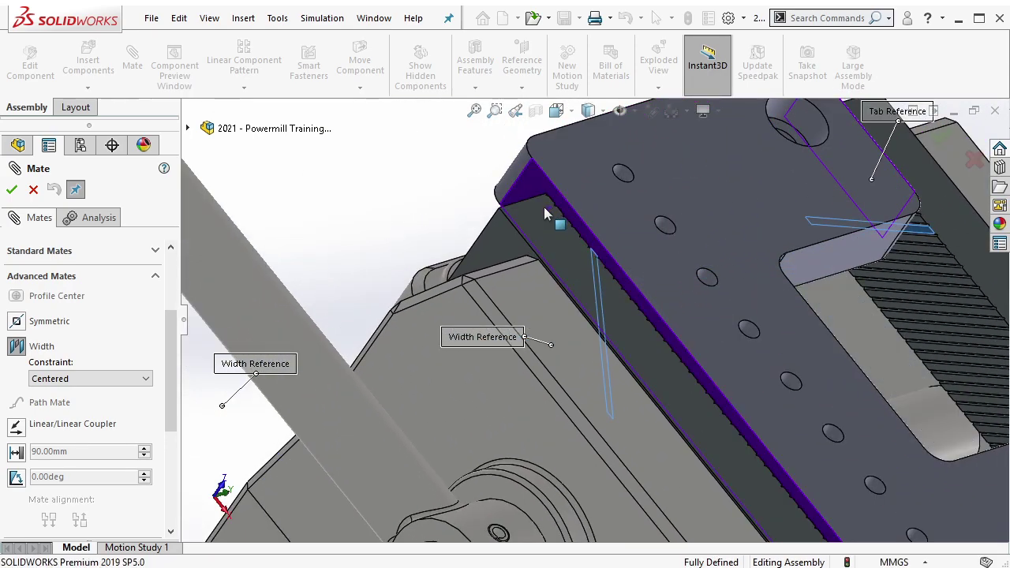
key(Return)
scroll(750, 237, up, 5)
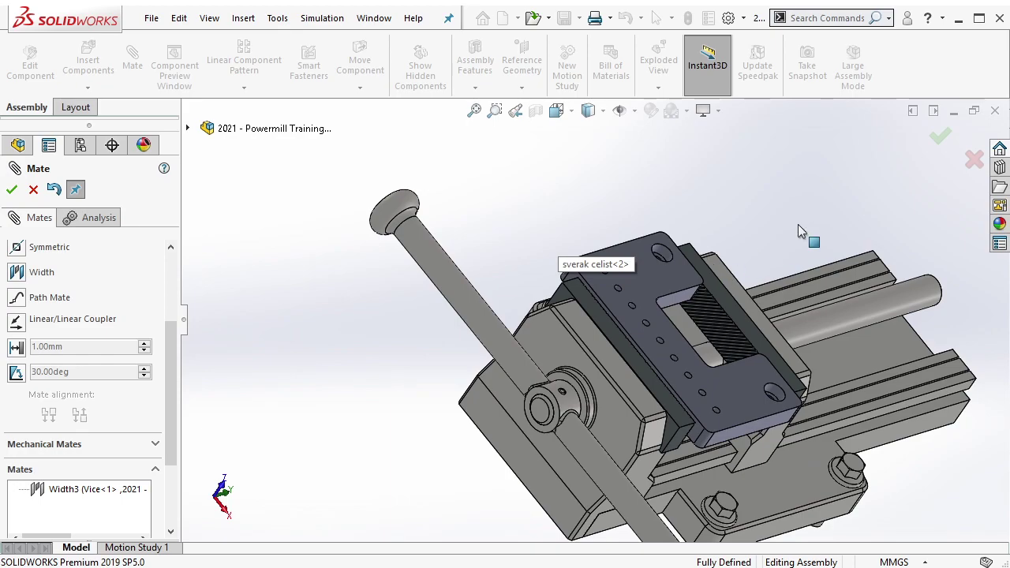
click(942, 139)
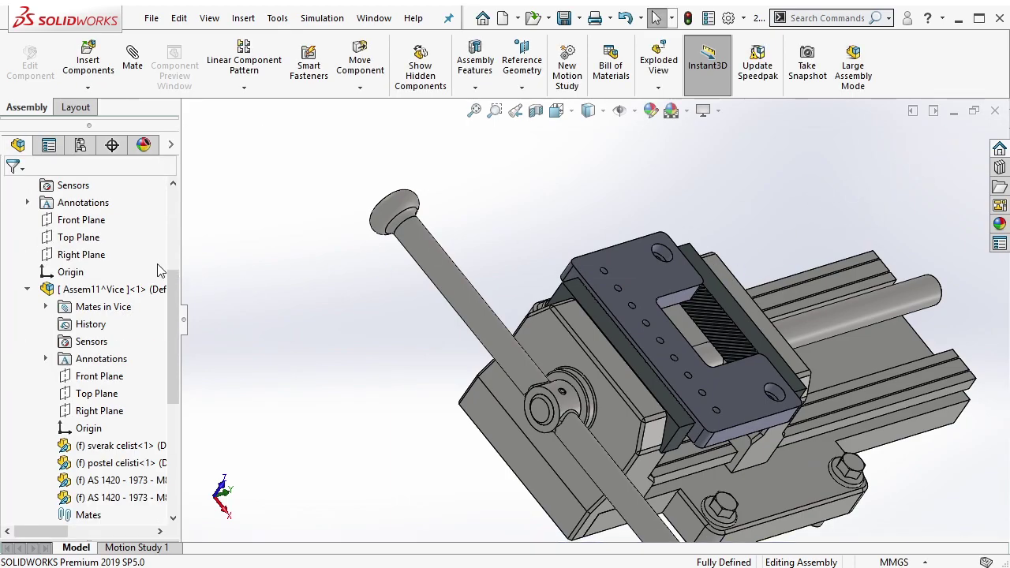
Step: Orbit and zoom the Drilling 3 assembly to check the bracket is centred in the vise
middle_drag(800, 261, 794, 458)
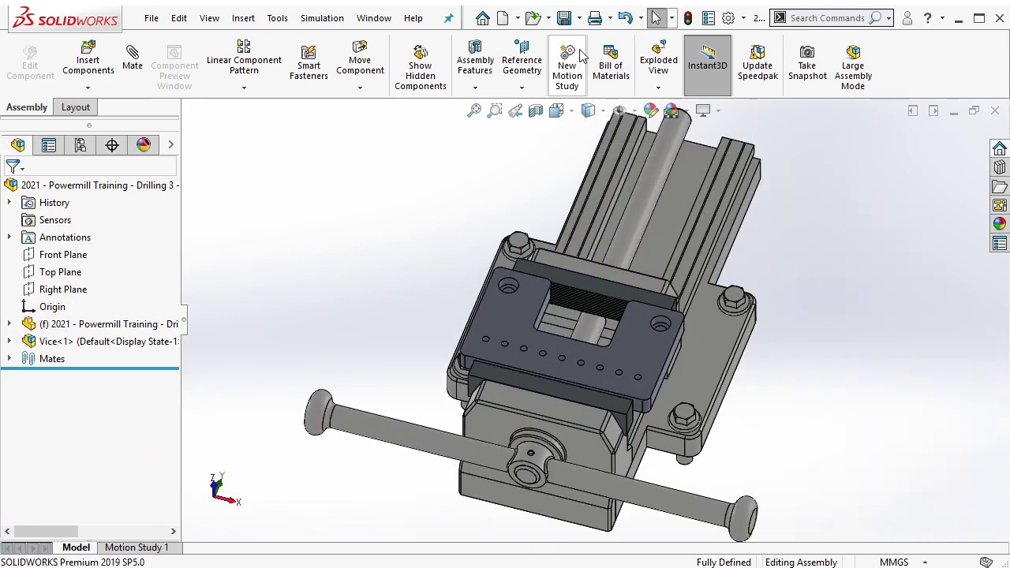
scroll(717, 231, down, 2)
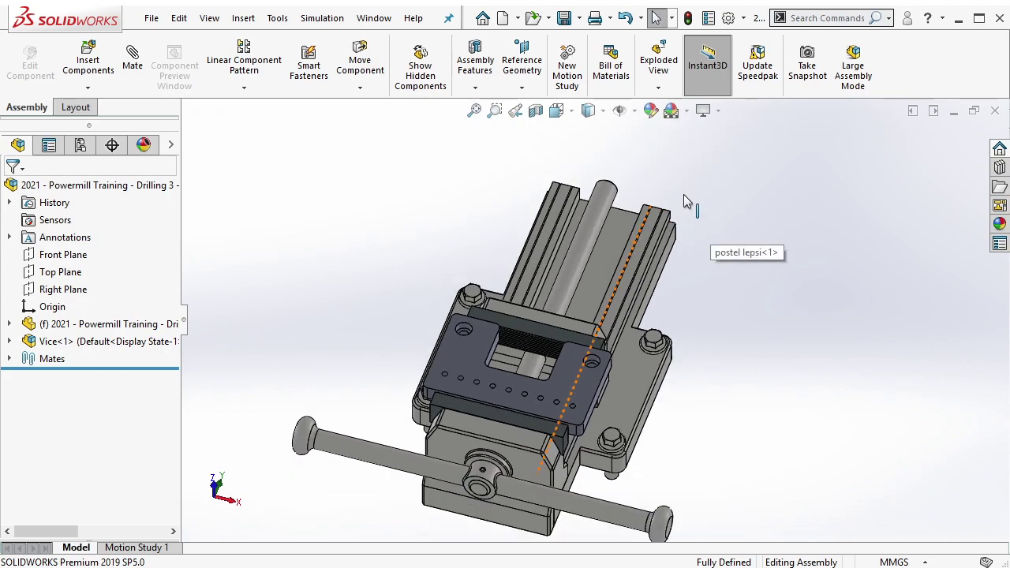
scroll(684, 194, up, 3)
Step: Switch to the 2 Vice document and bring up the Hide/Show Items choices
click(373, 17)
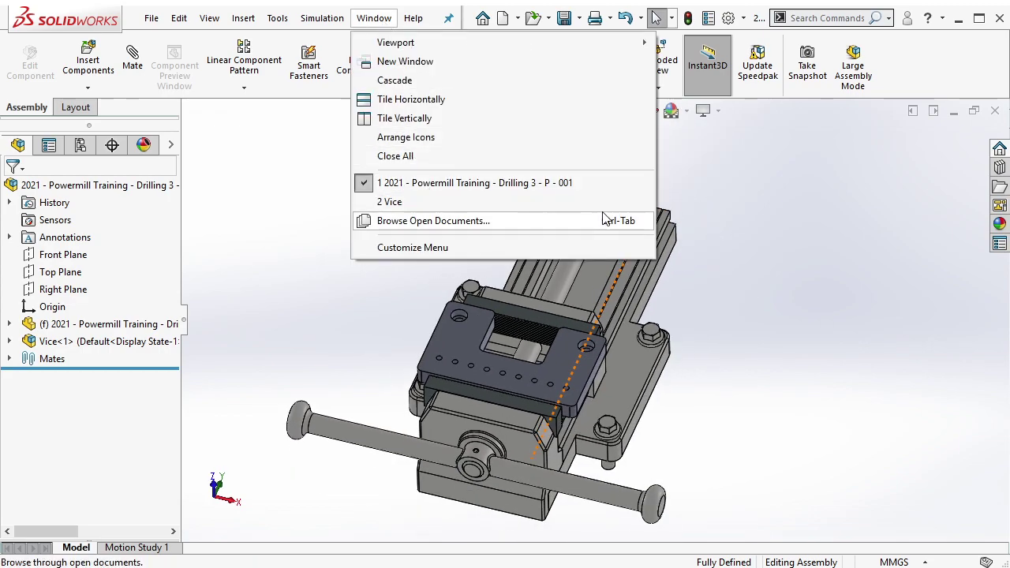
click(641, 201)
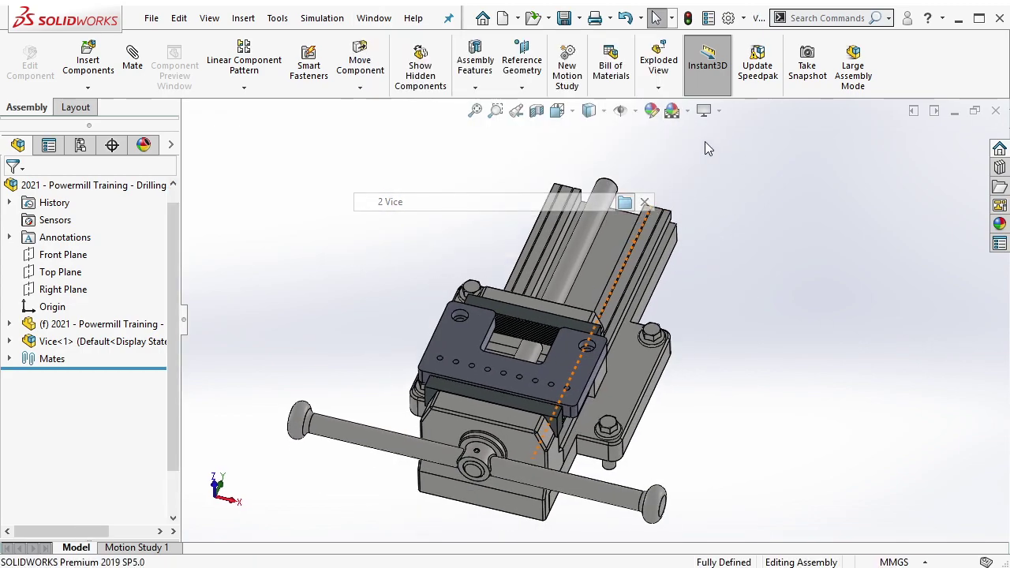
scroll(616, 363, down, 2)
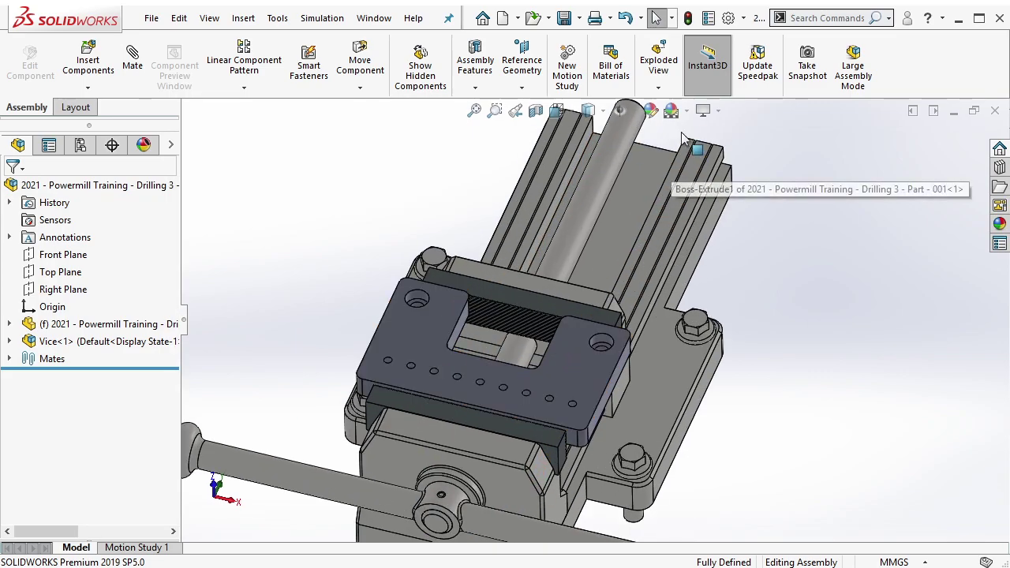
click(621, 110)
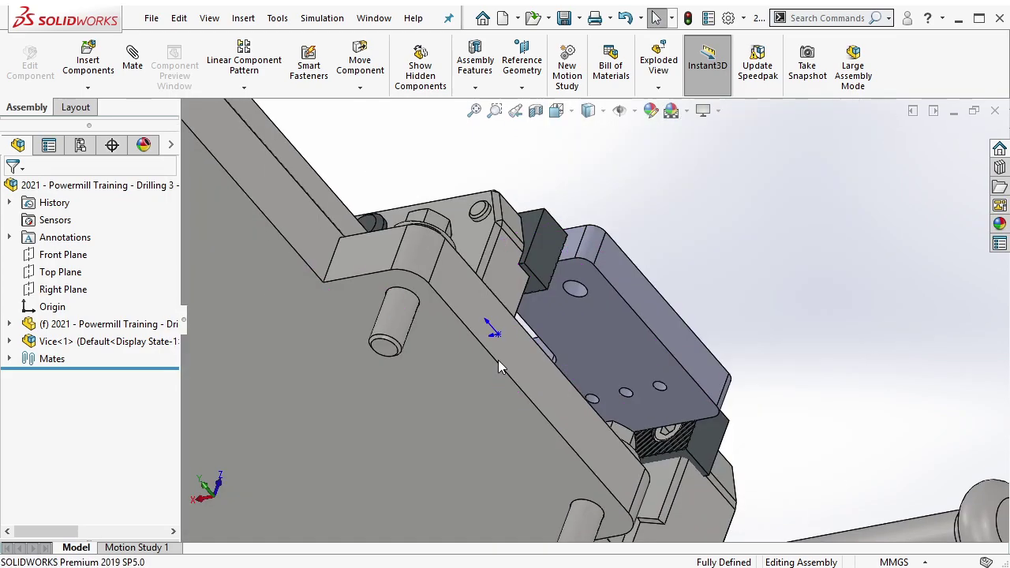
Step: Orbit the vise to view the clamped bracket from several angles, then bring up the File menu
middle_drag(499, 371, 714, 316)
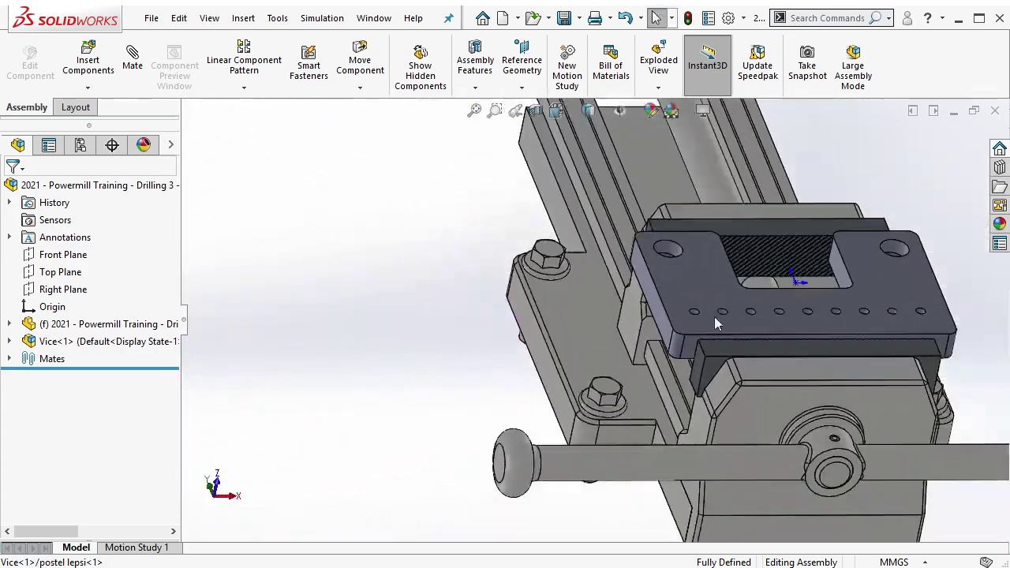
scroll(714, 317, down, 2)
mouse_move(837, 267)
middle_down()
mouse_move(818, 371)
mouse_move(766, 217)
middle_up()
click(636, 112)
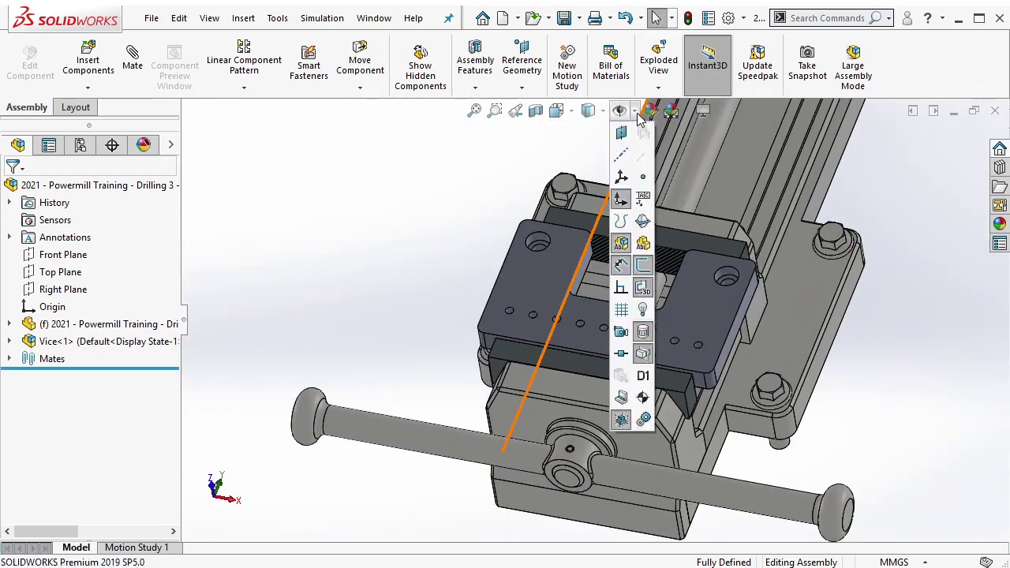
click(621, 200)
middle_drag(753, 256, 386, 161)
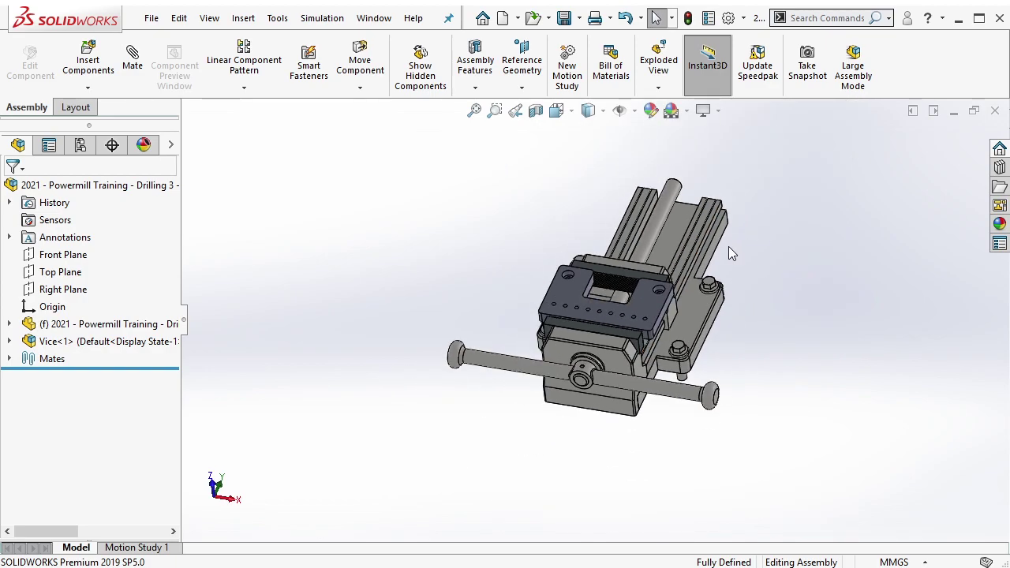
click(152, 19)
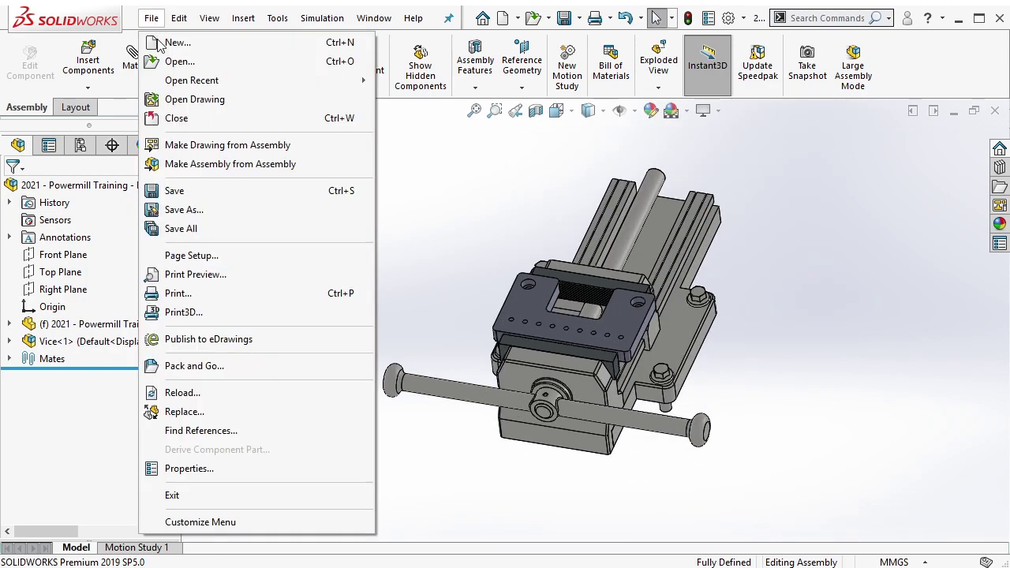
Step: Save the assembly as a STEP AP214 (*.step;*.stp) file in the Sample Part folder
click(180, 206)
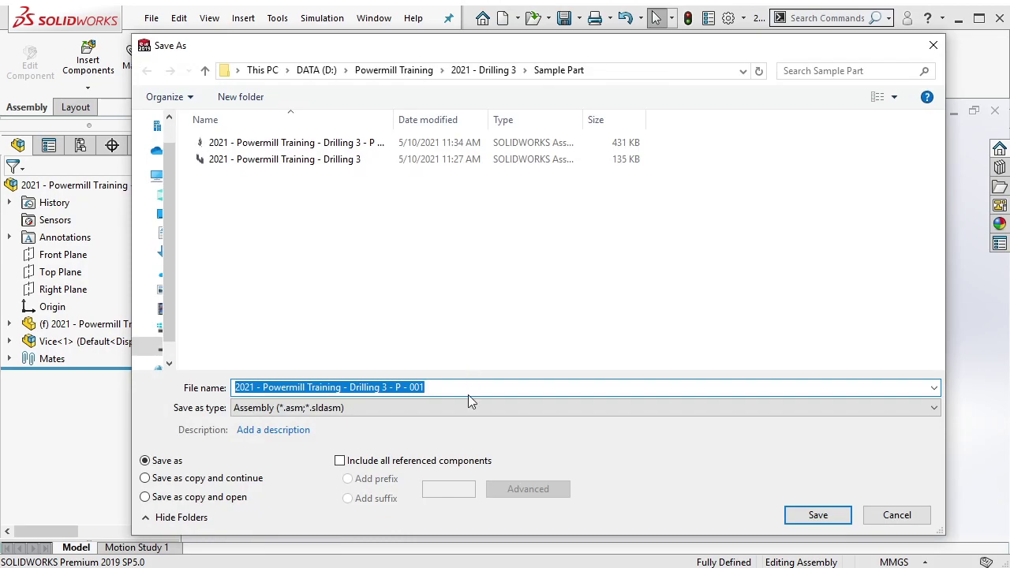
click(460, 408)
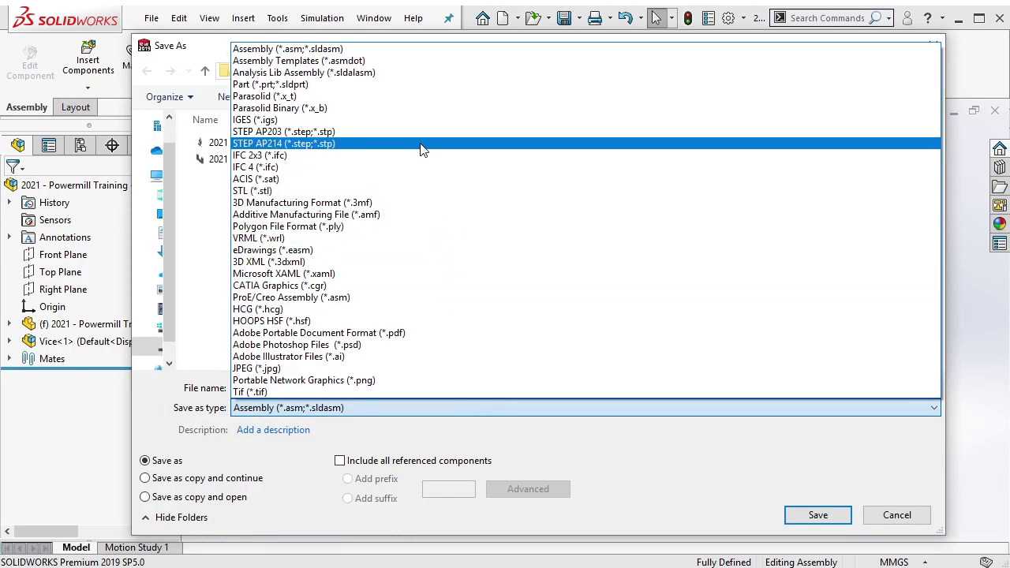
click(423, 145)
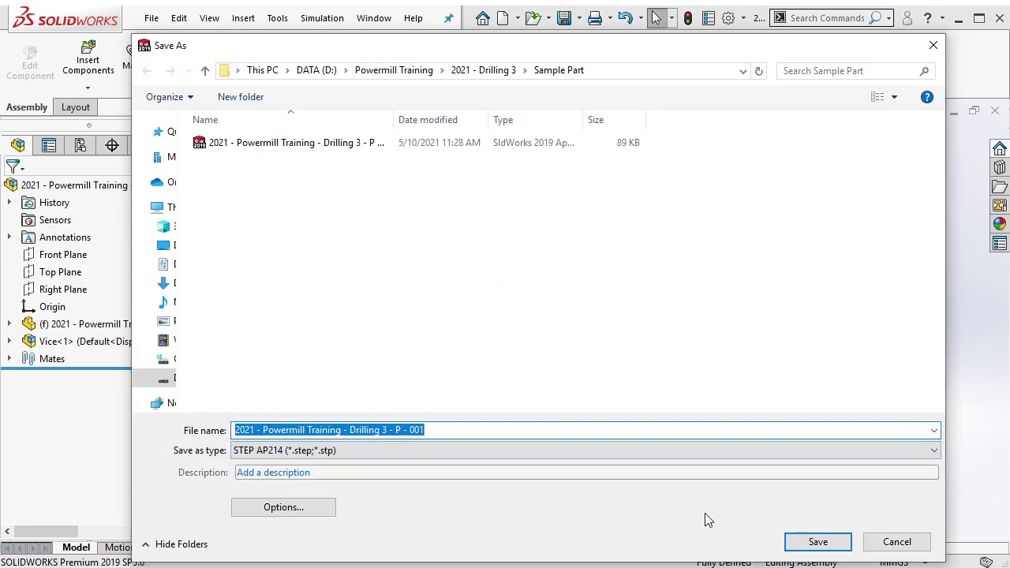
click(823, 545)
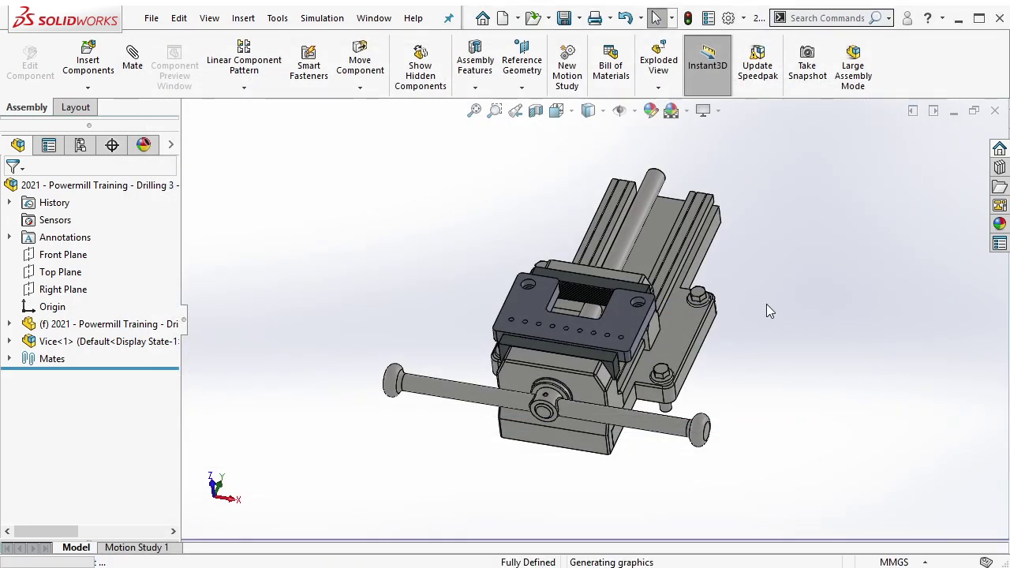
scroll(663, 310, down, 2)
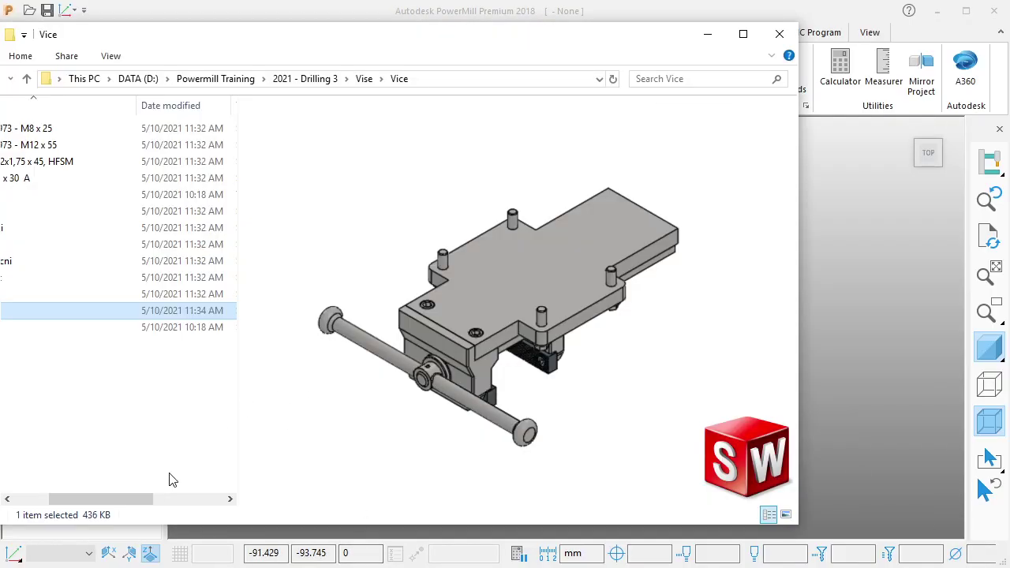
Step: Browse to 2021 - Drilling 3 > Sample Part and drag the P - 001 STEP file into PowerMill
drag(147, 499, 113, 499)
click(313, 79)
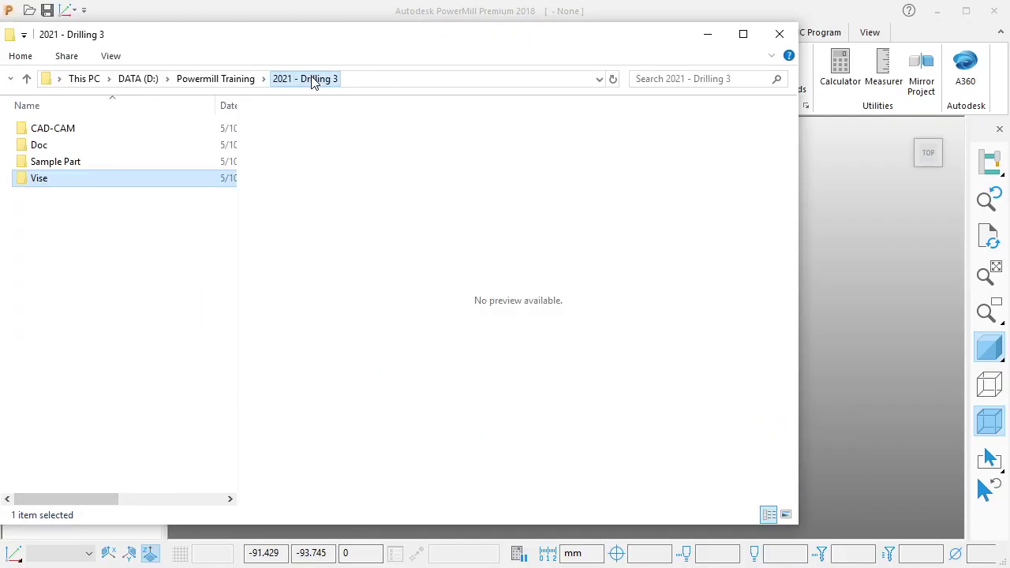
double_click(162, 161)
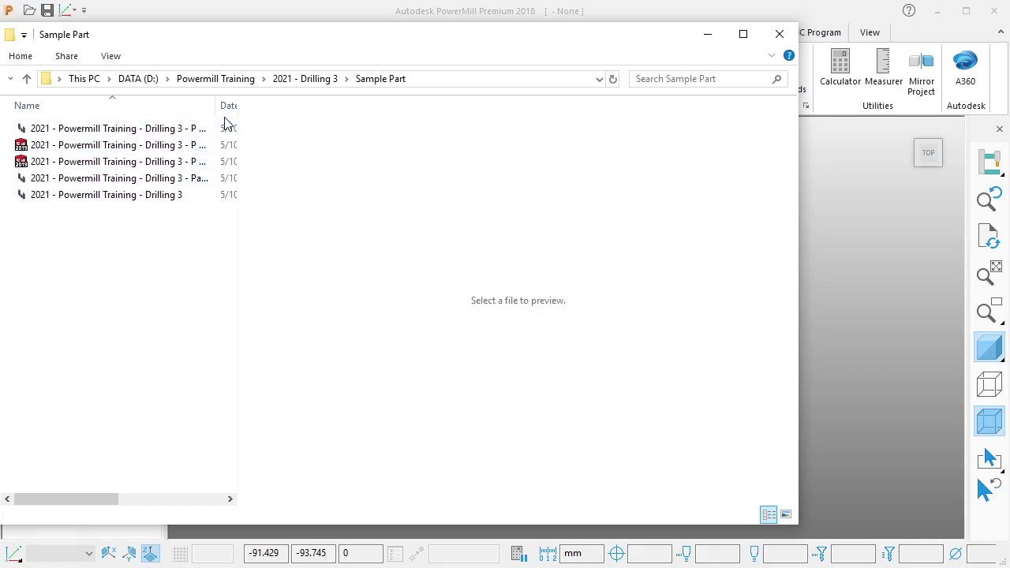
drag(216, 105, 228, 112)
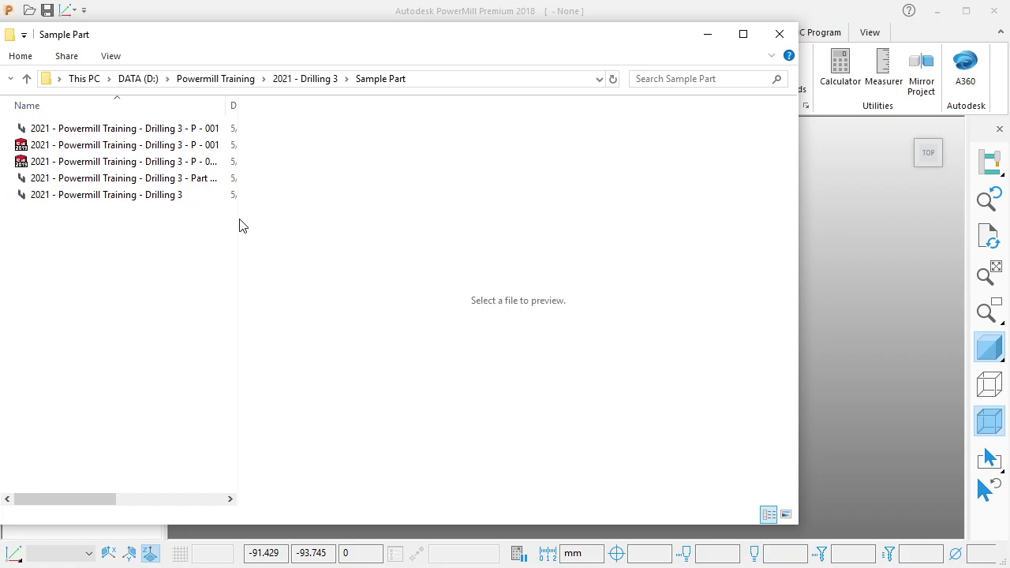
drag(240, 220, 368, 213)
drag(226, 105, 287, 110)
drag(272, 146, 861, 267)
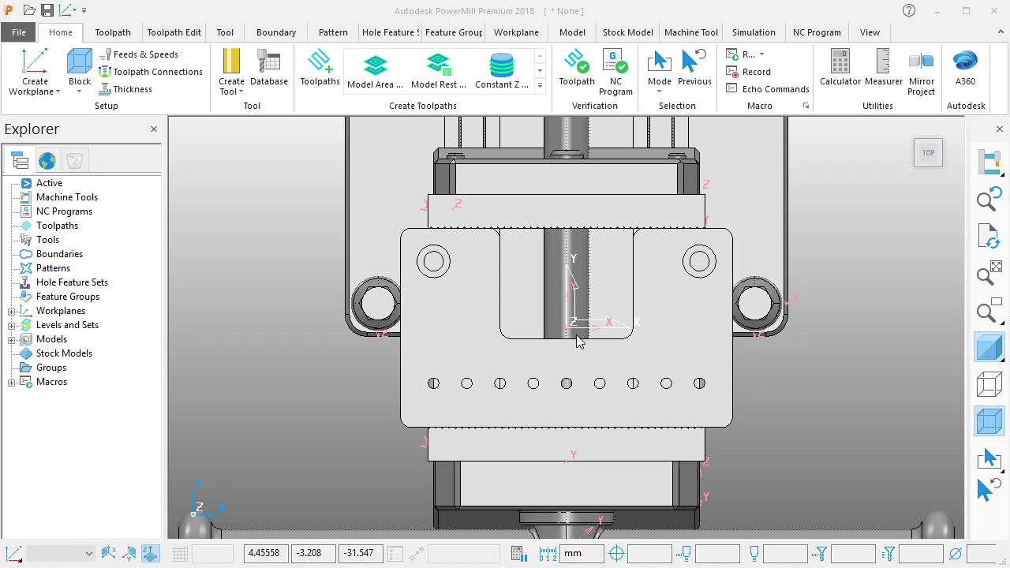
Step: Select all 62 imported workplanes in the Explorer and delete them
mouse_move(577, 335)
middle_down()
mouse_move(542, 382)
mouse_move(646, 284)
mouse_move(674, 290)
middle_up()
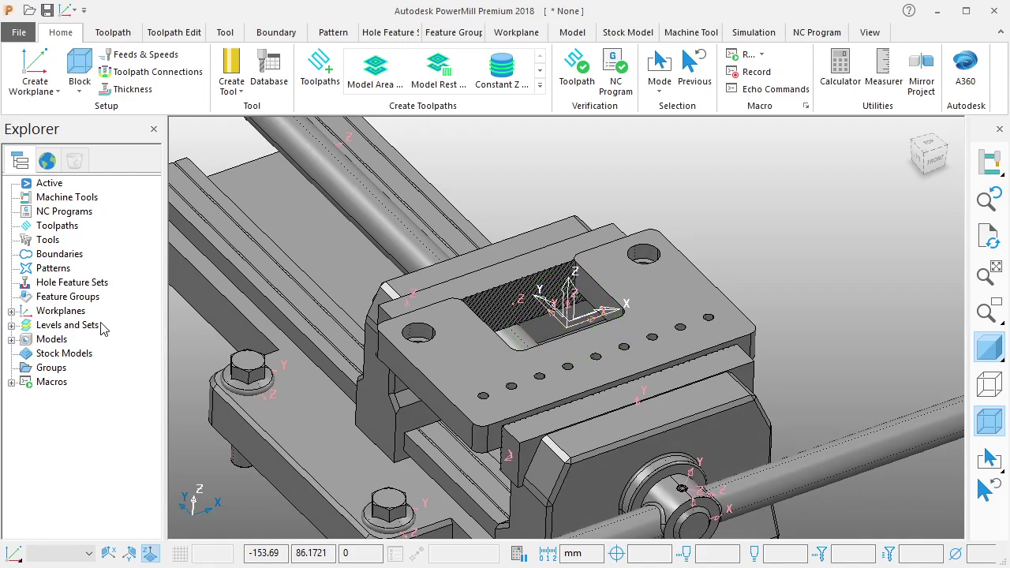
click(11, 311)
scroll(89, 352, down, 5)
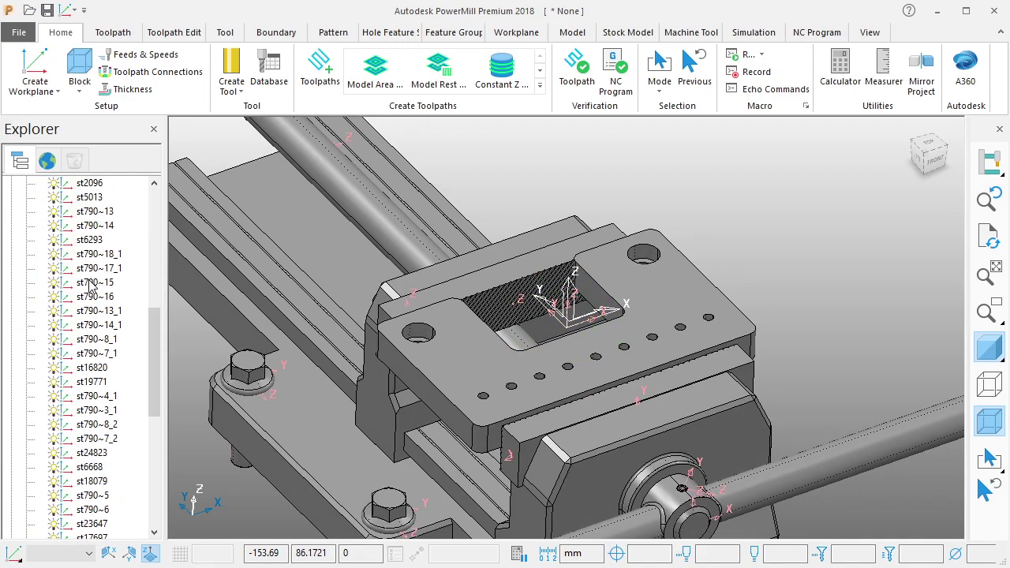
scroll(89, 353, down, 5)
shift+click(91, 467)
right_click(91, 467)
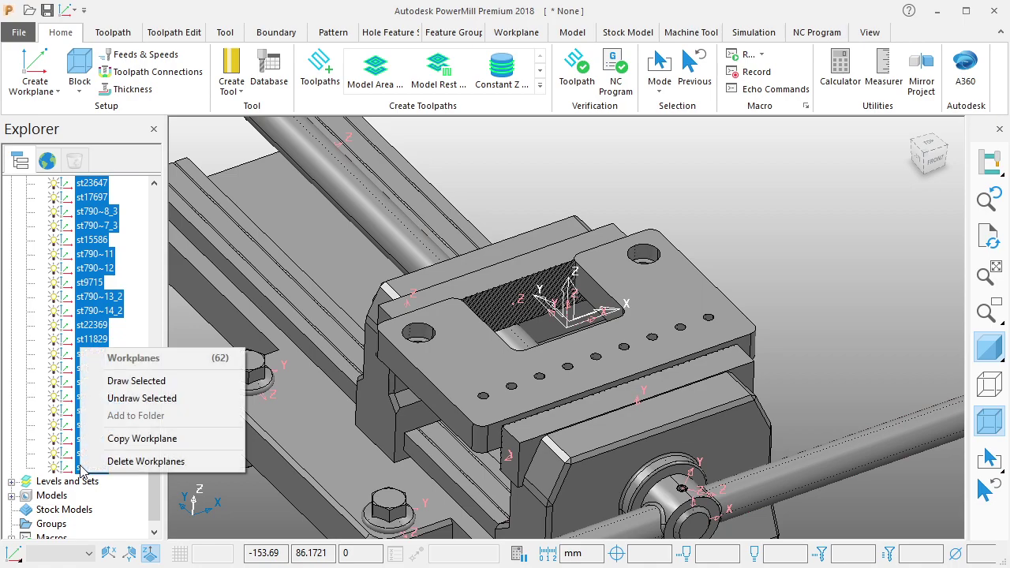
click(158, 461)
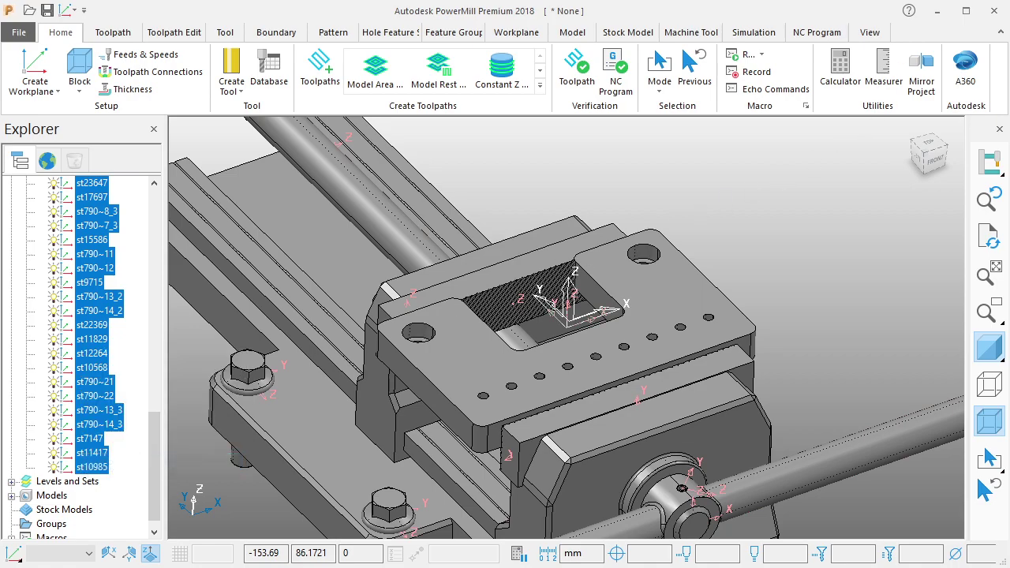
Step: Pan the model view left and position a blank Notepad note over the viewport
scroll(671, 309, up, 3)
scroll(671, 308, down, 3)
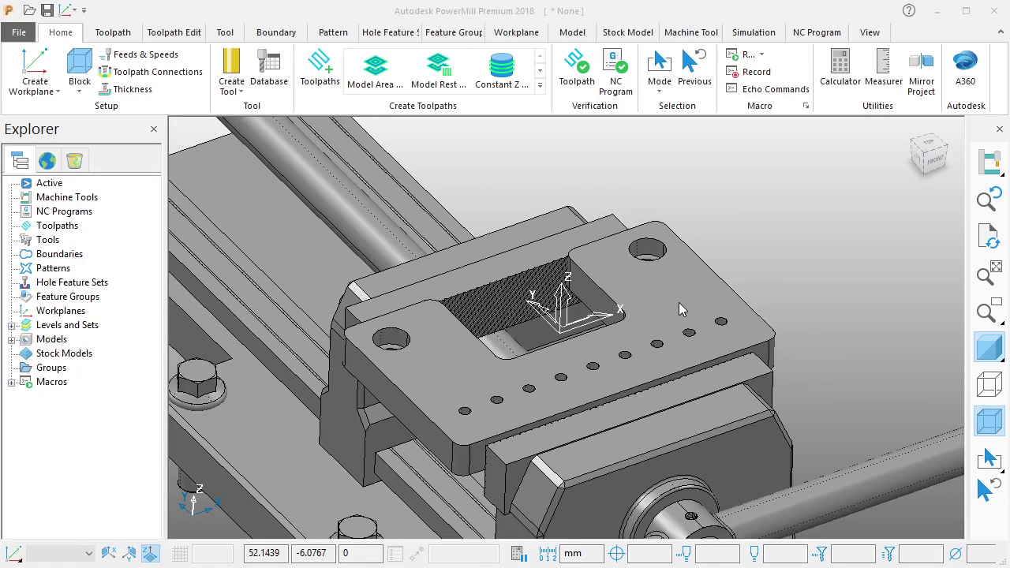
shift+middle_drag(678, 303, 612, 303)
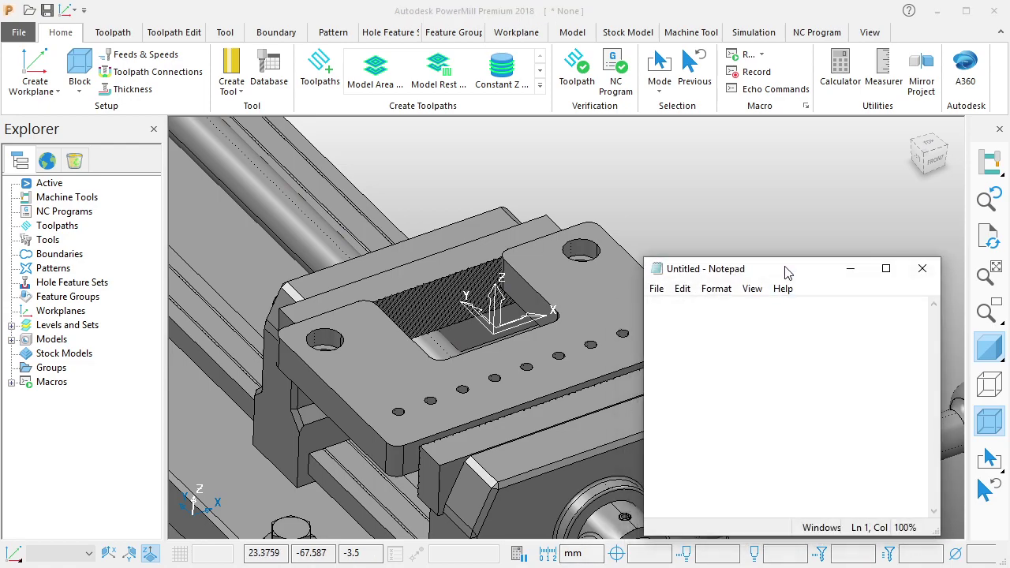
drag(785, 272, 726, 275)
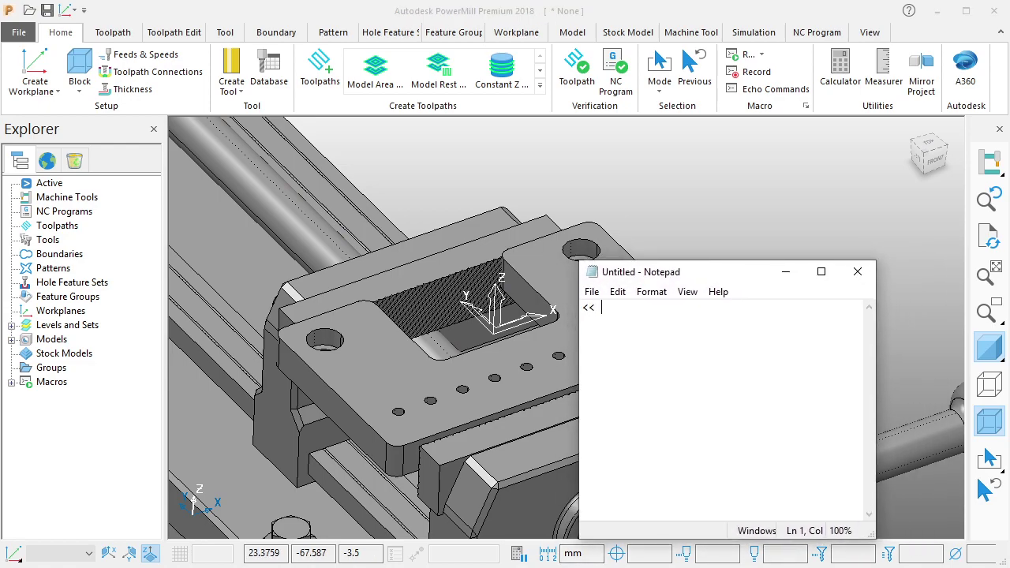
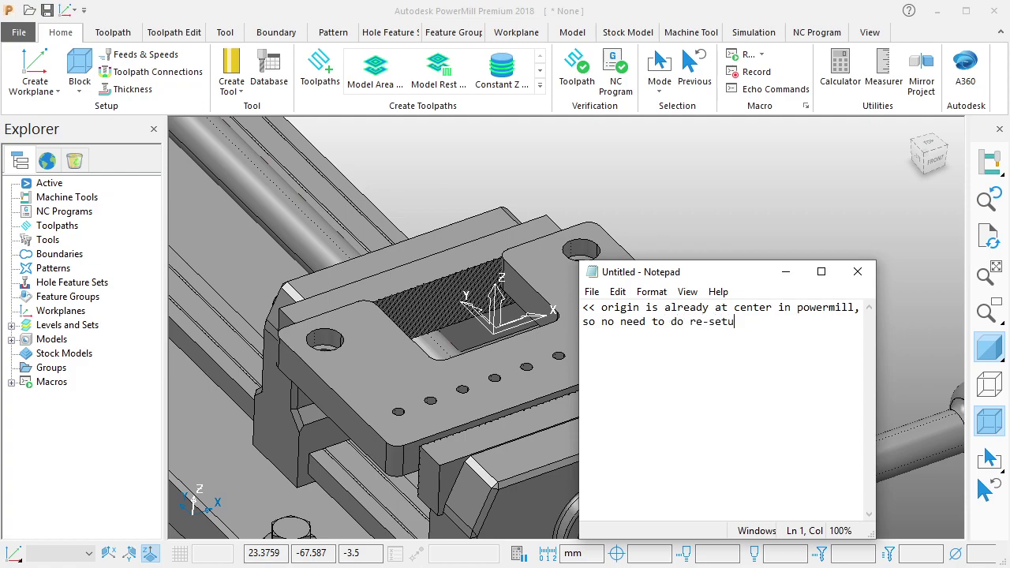
Step: Clear the Notepad note, minimize it, and orbit PowerMill to show the whole vise
key(ctrl+a)
key(BackSpace)
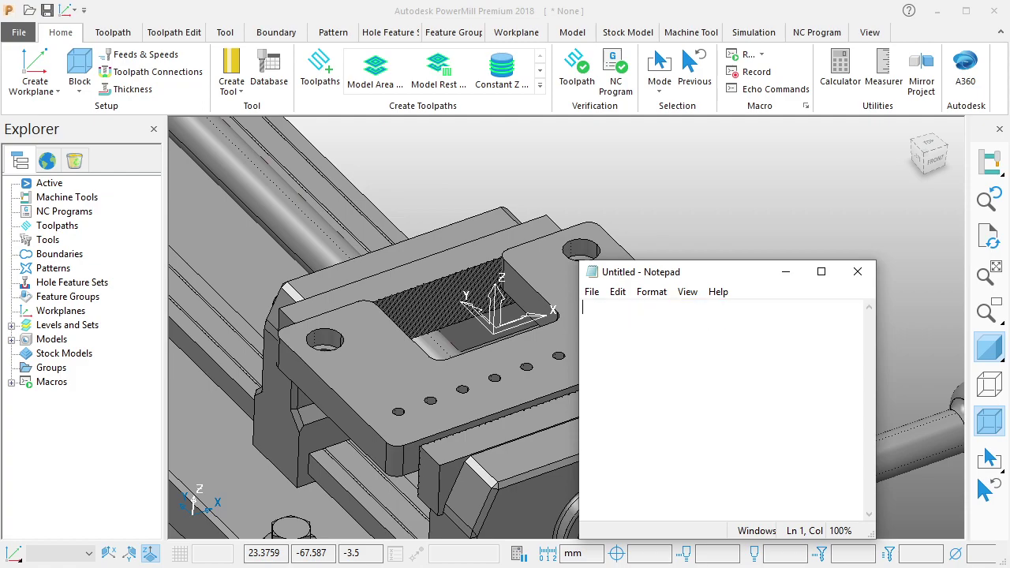
click(786, 271)
scroll(791, 264, down, 2)
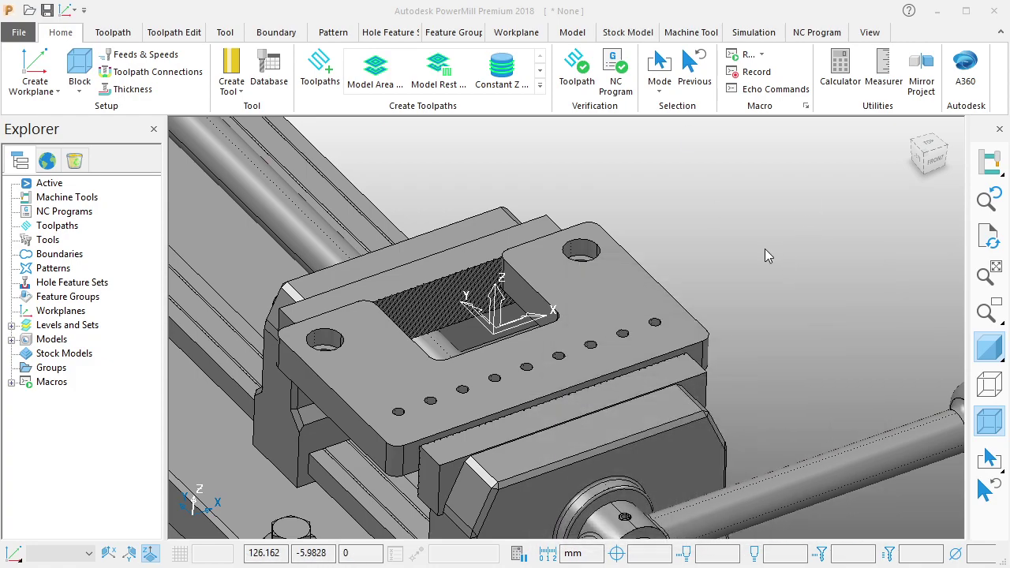
middle_drag(764, 248, 639, 249)
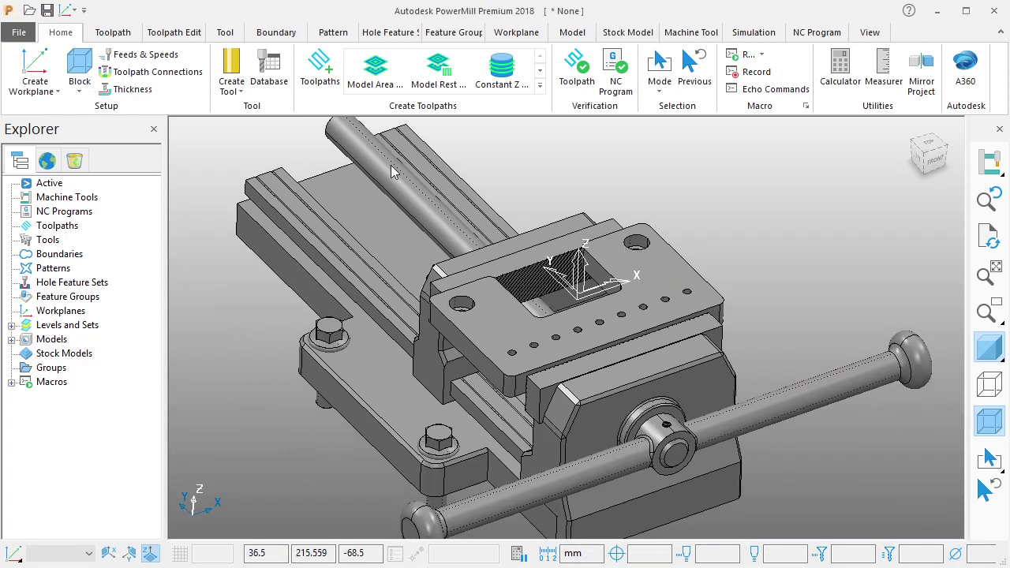
Step: Calculate an unlocked Global Transform box block: X −175 to 175, Y −117.4075 to 271, Z −128.5 to 0
click(79, 67)
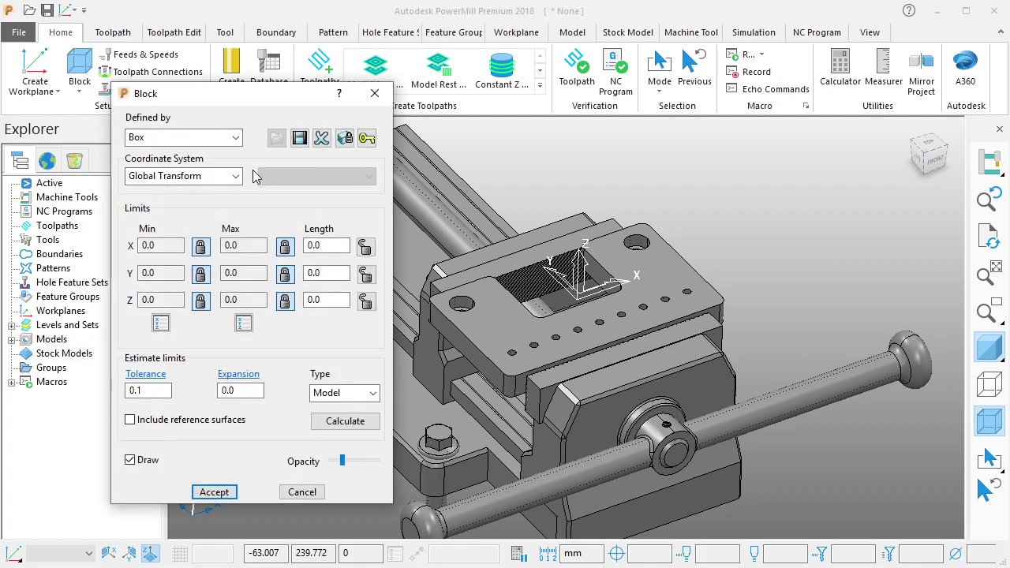
click(235, 176)
click(166, 204)
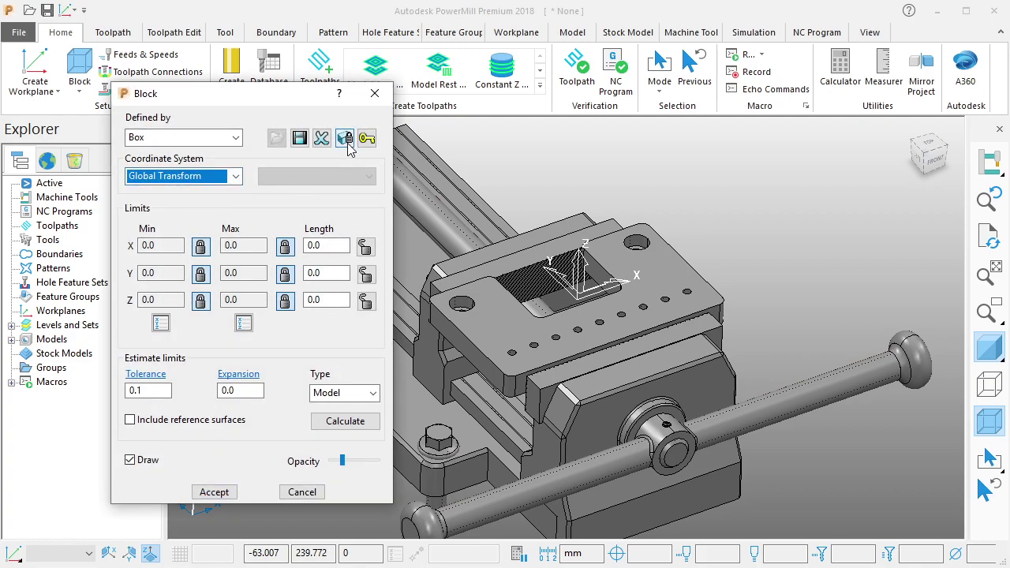
click(367, 139)
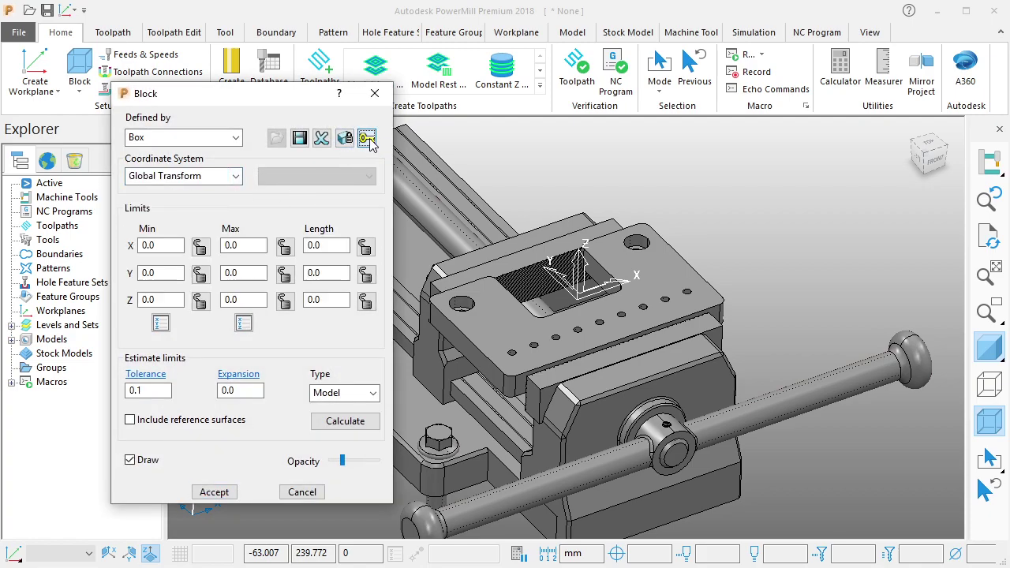
click(345, 421)
shift+middle_drag(469, 312, 580, 331)
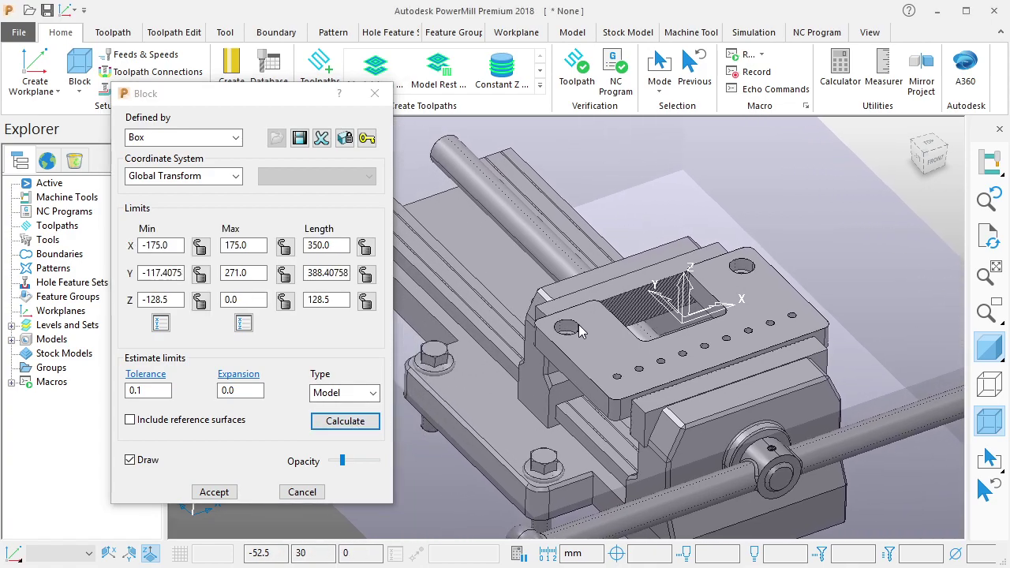
shift+middle_drag(688, 332, 653, 336)
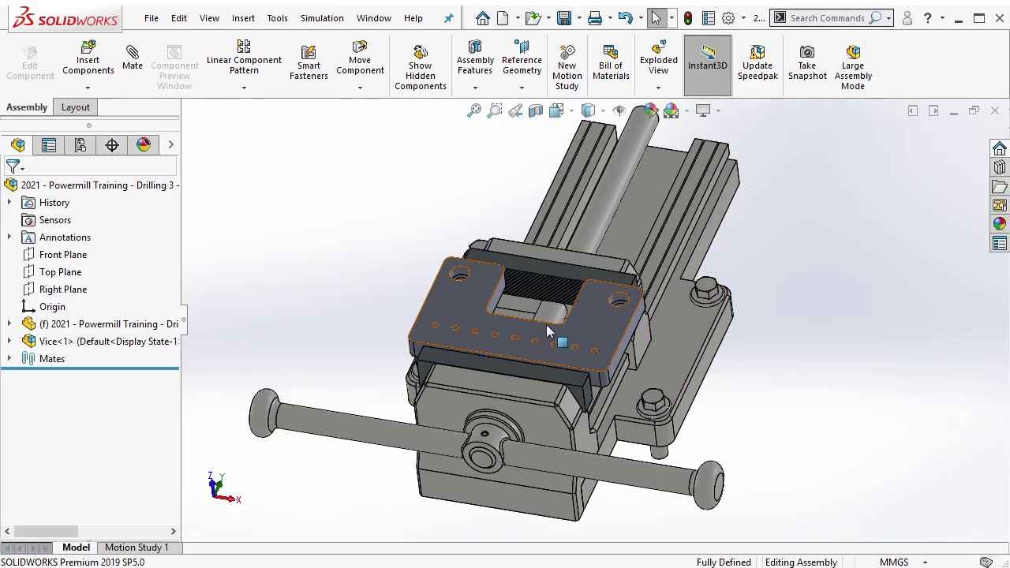
scroll(547, 325, down, 3)
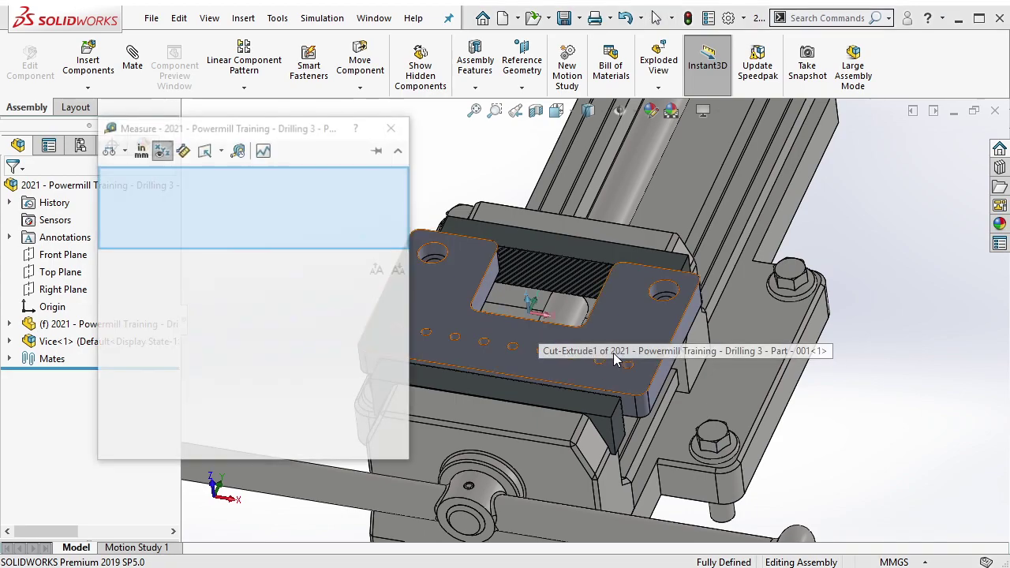
Step: Measure the plate's length between opposite side faces in SOLIDWORKS (150 mm)
middle_drag(541, 326, 655, 339)
click(653, 341)
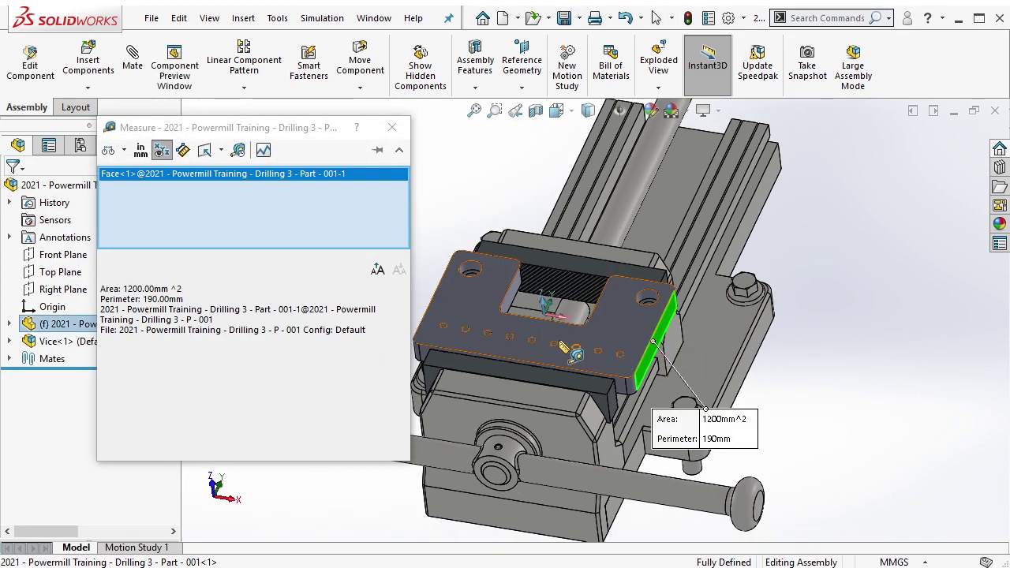
middle_drag(764, 366, 580, 365)
click(567, 354)
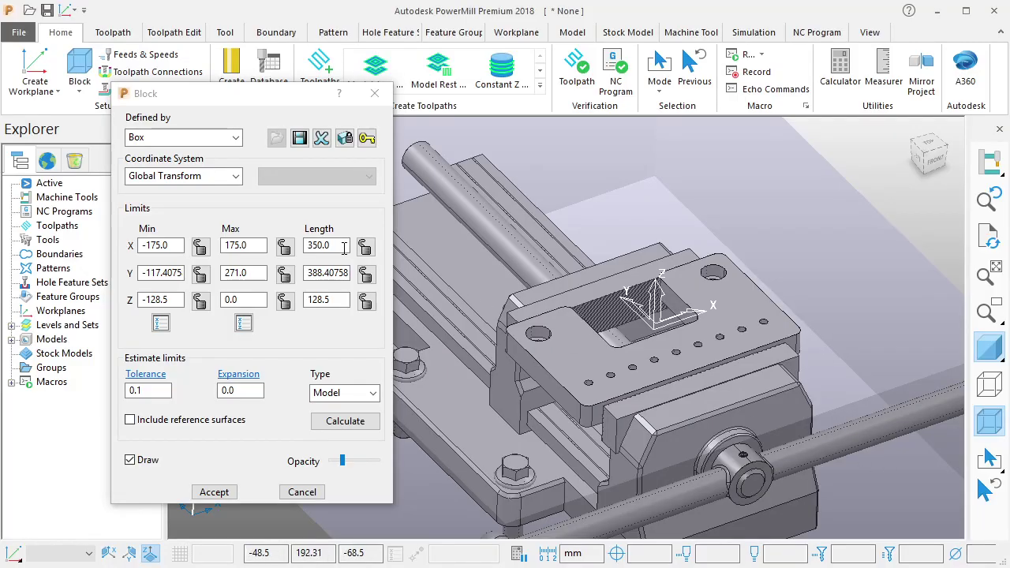
Step: Set the PowerMill block's X length to 150 mm
double_click(344, 248)
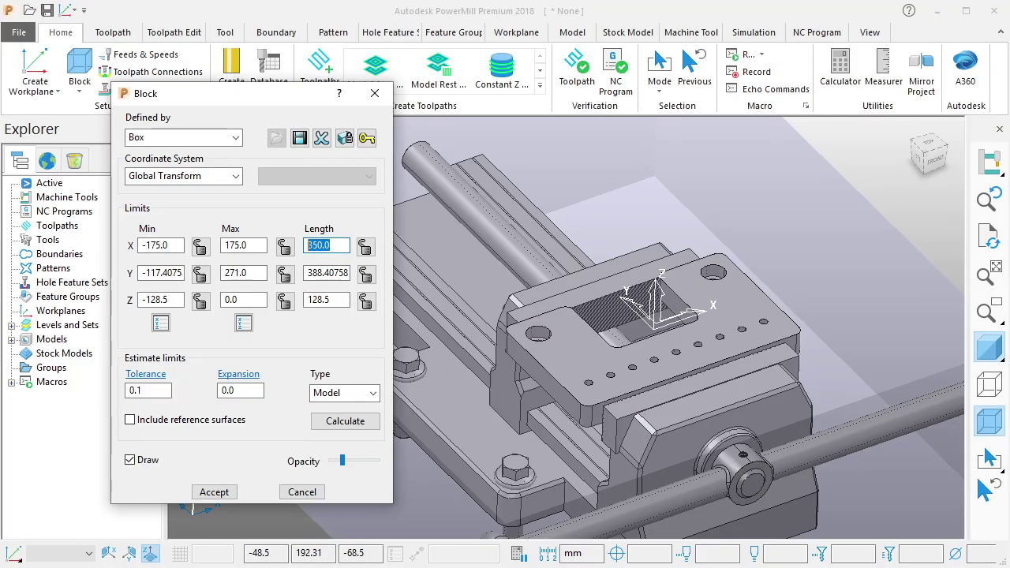
text(150)
click(252, 243)
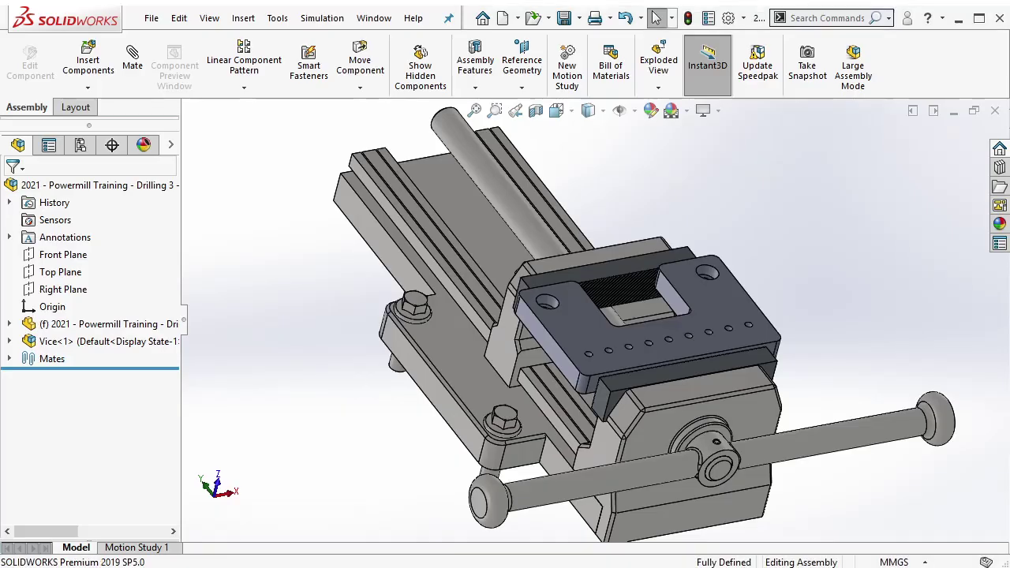
Step: Measure the plate's width between front and back faces (90 mm)
click(767, 357)
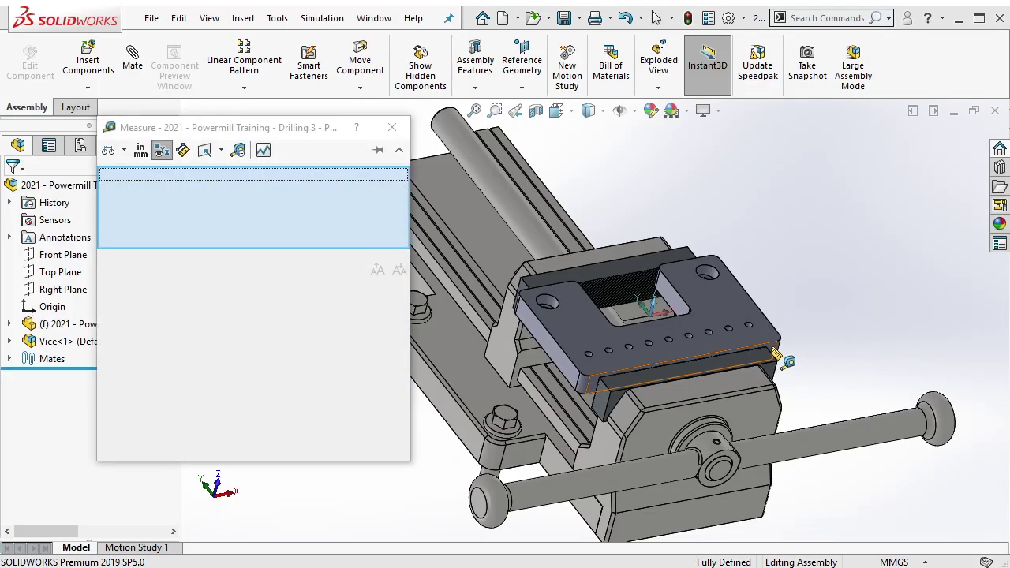
mouse_move(751, 326)
middle_down()
mouse_move(672, 272)
mouse_move(645, 271)
mouse_move(801, 351)
middle_up()
click(673, 273)
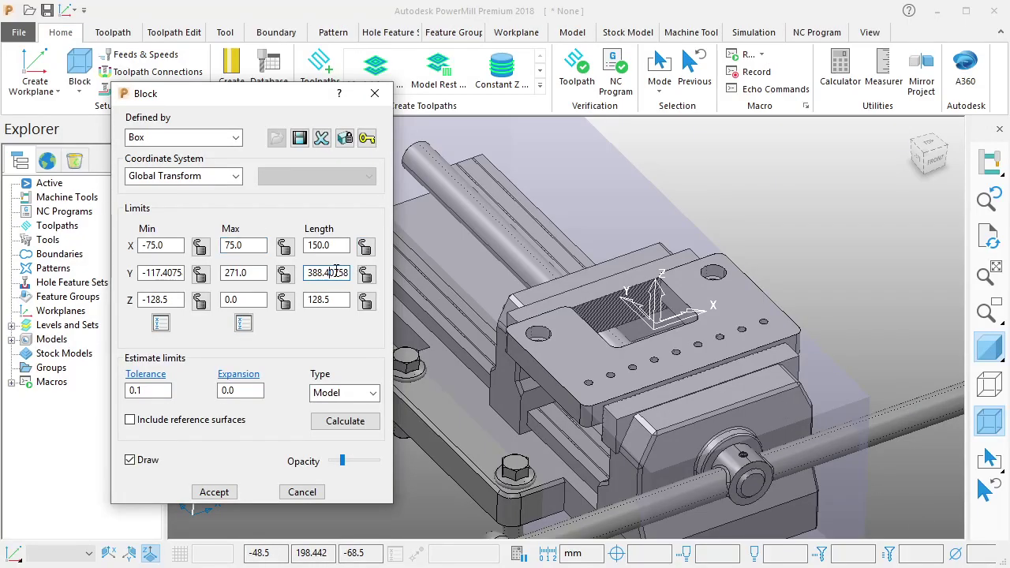
Step: Set the block's Y length to 90, Y maximum 45 and Y minimum −45
double_click(336, 272)
text(90)
key(Return)
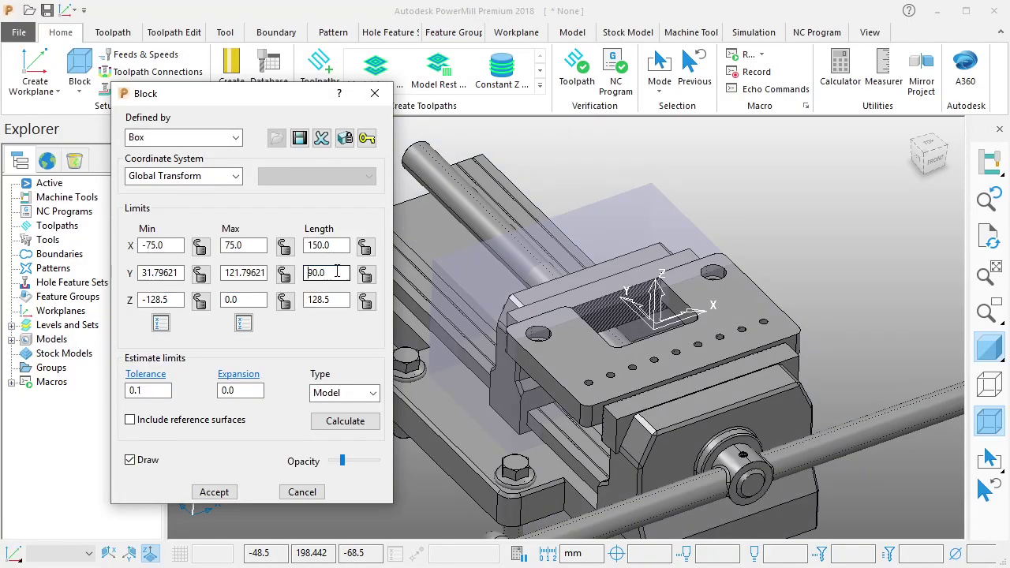
double_click(250, 273)
text(45)
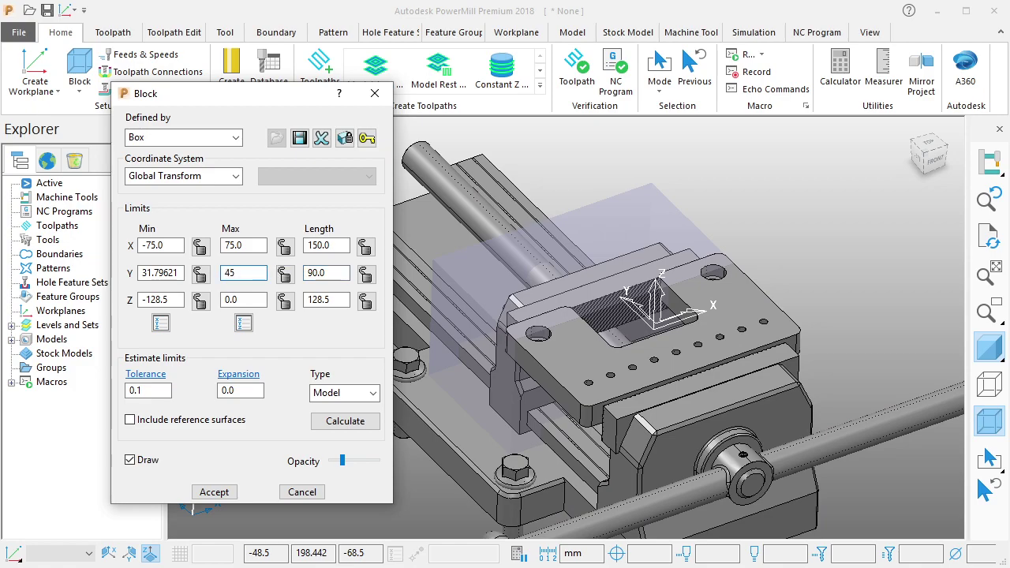
key(Return)
double_click(177, 273)
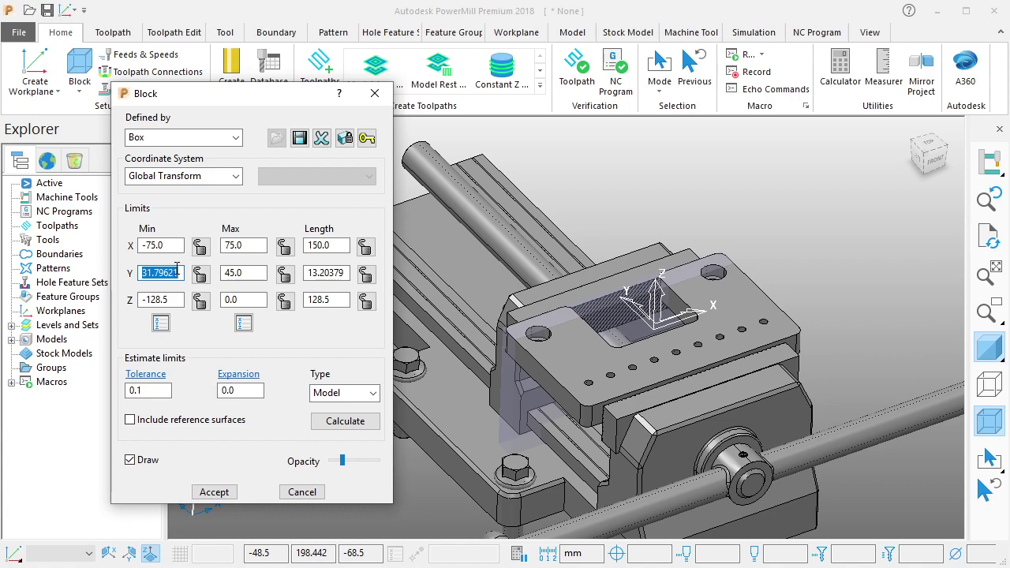
text(-45)
key(Return)
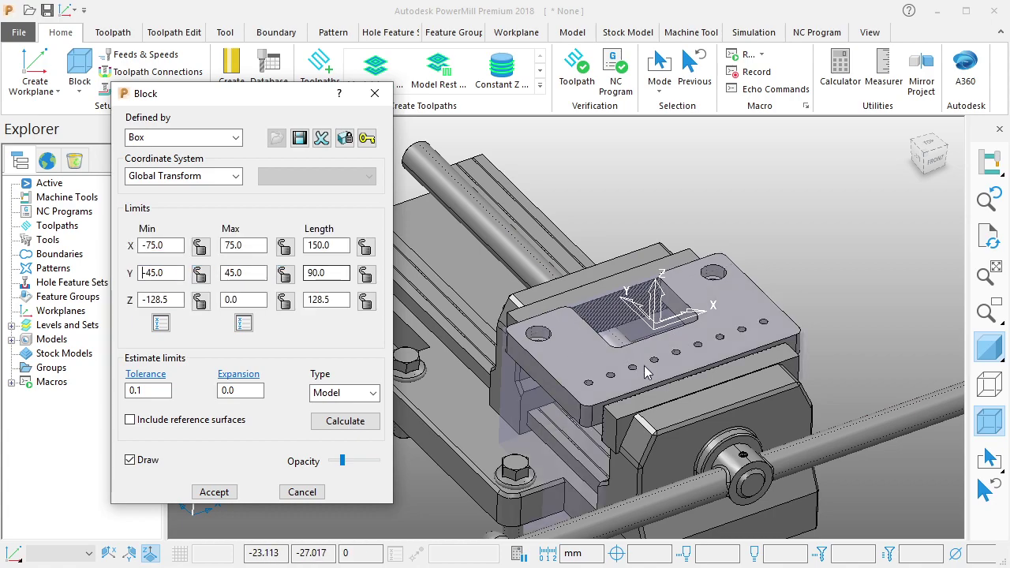
Step: Set the block's Z minimum to −15, lock all limits, and accept the block
key(ctrl+4)
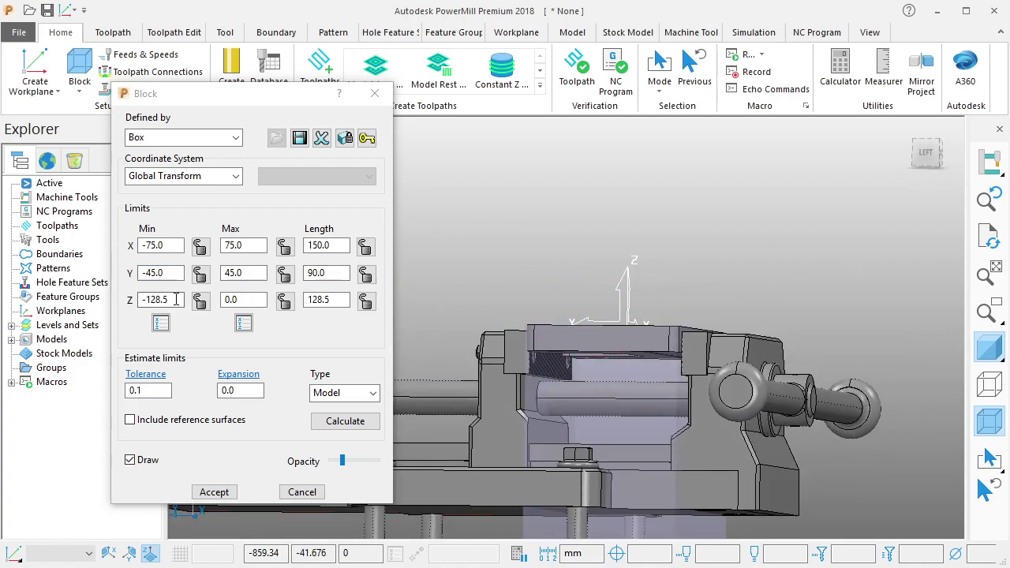
double_click(176, 299)
text(-1)
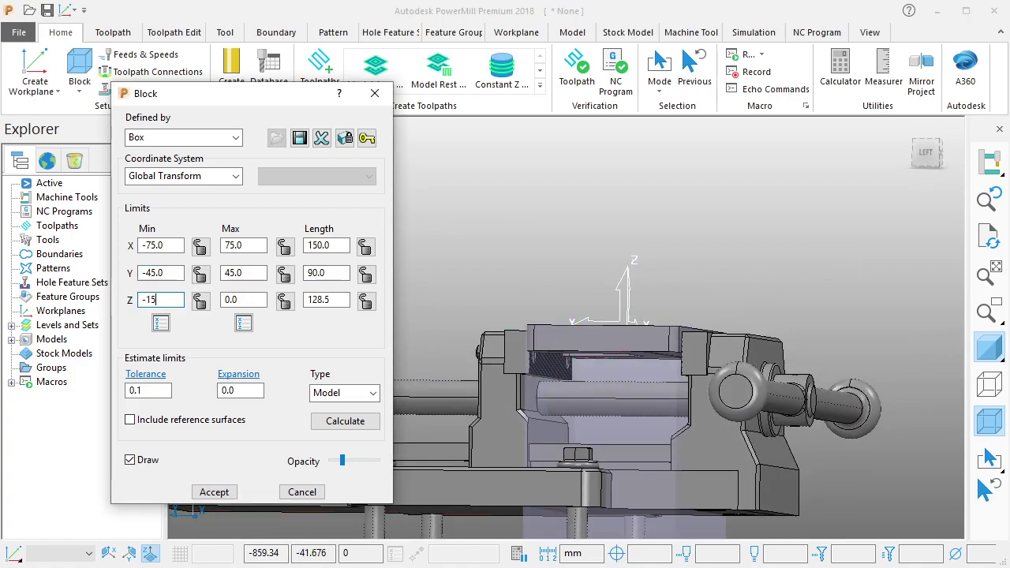
key(Return)
middle_drag(597, 344, 782, 267)
scroll(645, 325, up, 3)
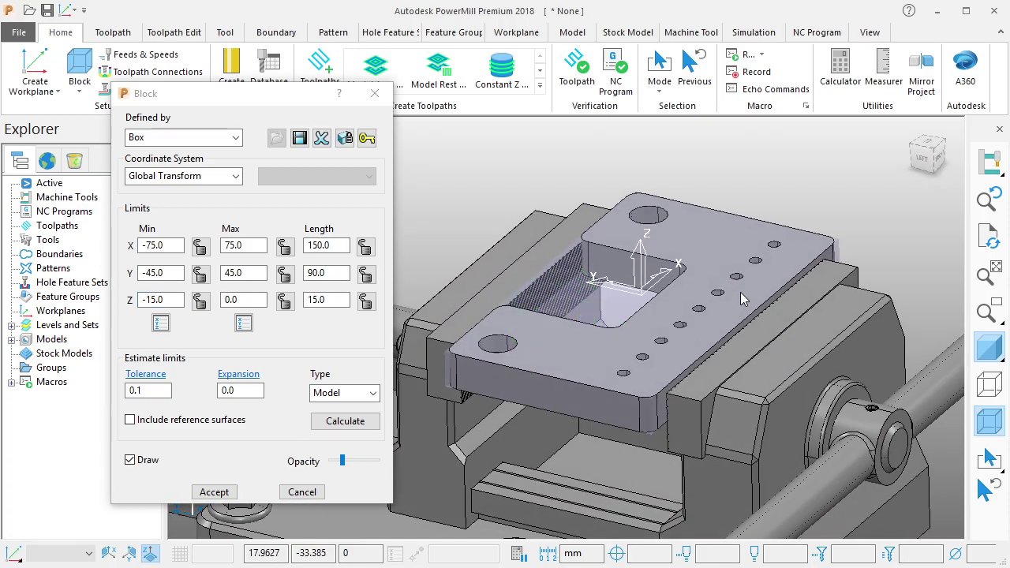
click(344, 139)
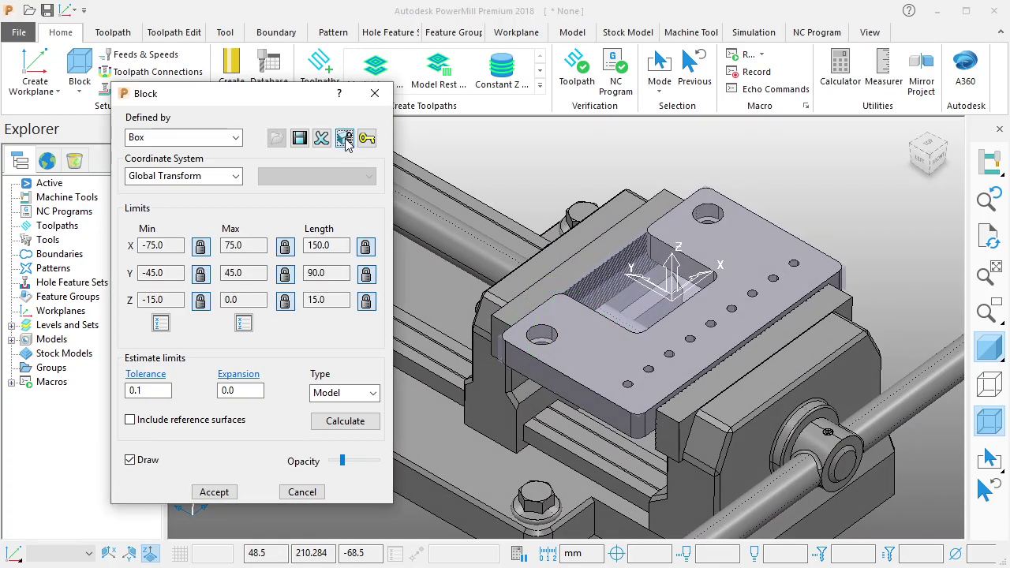
click(222, 492)
scroll(600, 339, down, 3)
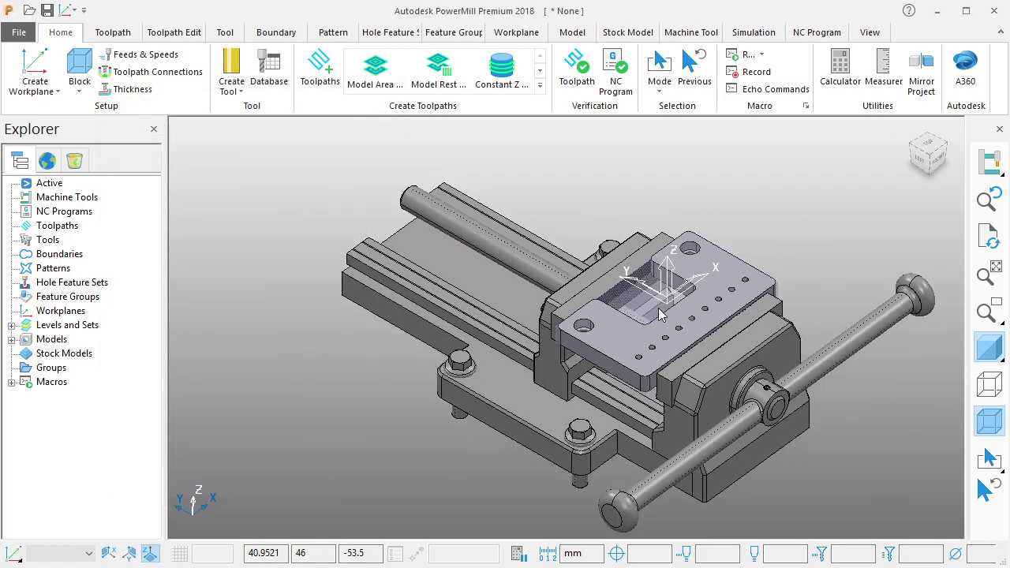
mouse_move(600, 339)
middle_down()
mouse_move(853, 339)
mouse_move(775, 345)
mouse_move(707, 279)
mouse_move(740, 241)
mouse_move(694, 251)
mouse_move(699, 270)
middle_up()
scroll(700, 259, up, 2)
scroll(624, 236, down, 1)
scroll(654, 241, down, 1)
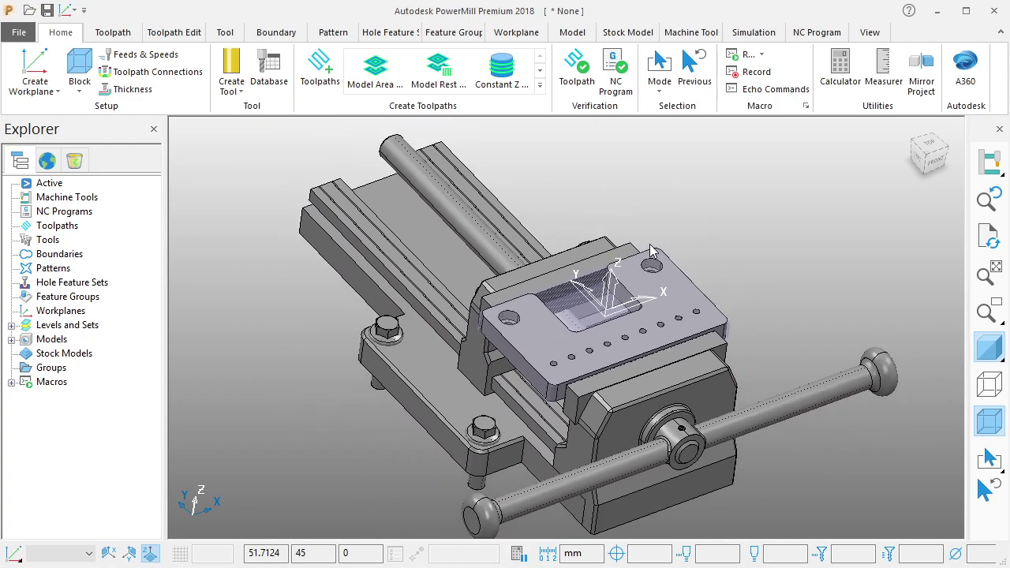
mouse_move(653, 245)
middle_down()
mouse_move(652, 265)
mouse_move(693, 302)
mouse_move(678, 261)
middle_up()
scroll(663, 271, up, 1)
scroll(693, 302, up, 1)
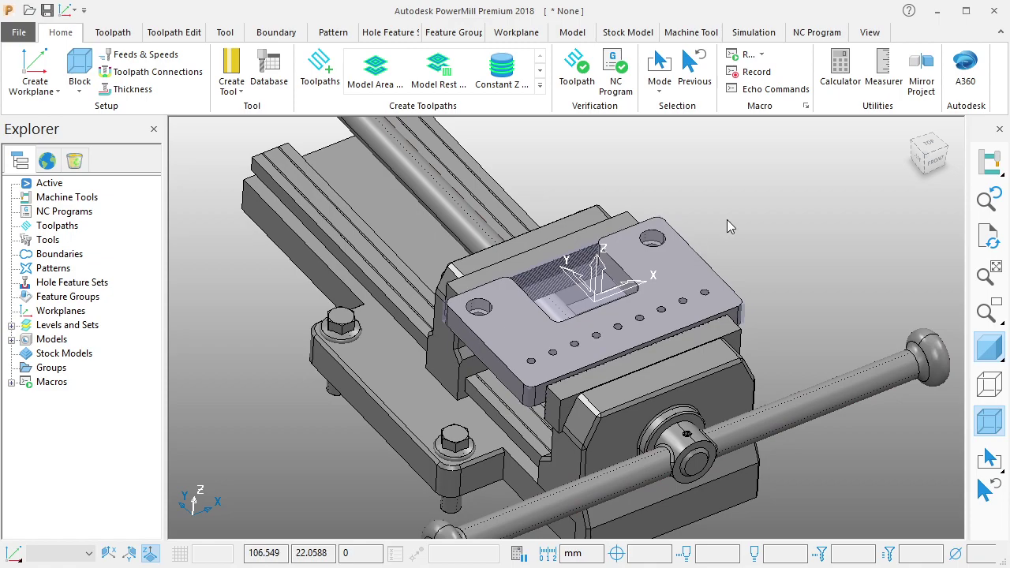
Step: Save the project in CAD-CAM as '2021 - Powermill Training - Drilling 3_002'
click(48, 11)
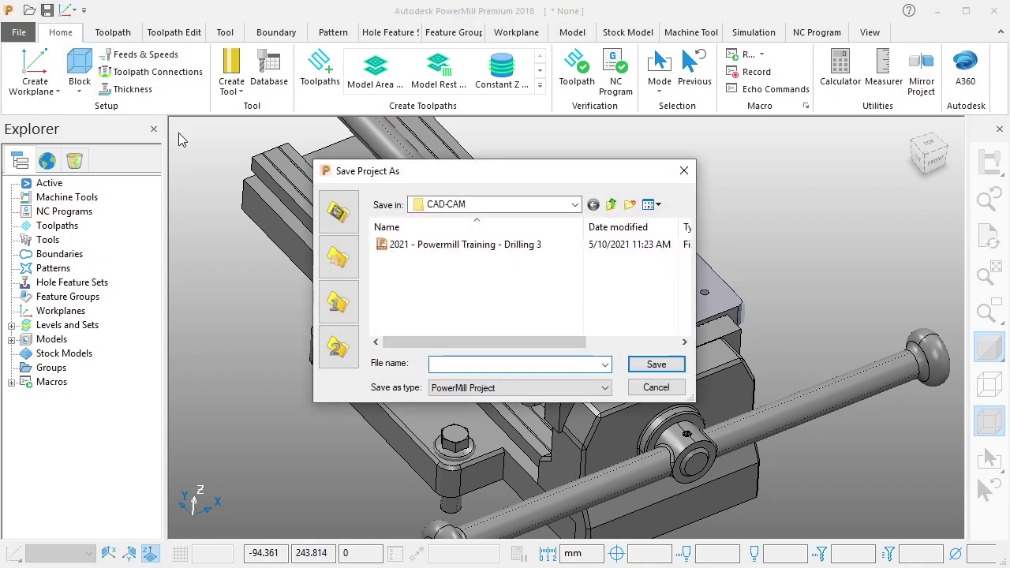
click(509, 248)
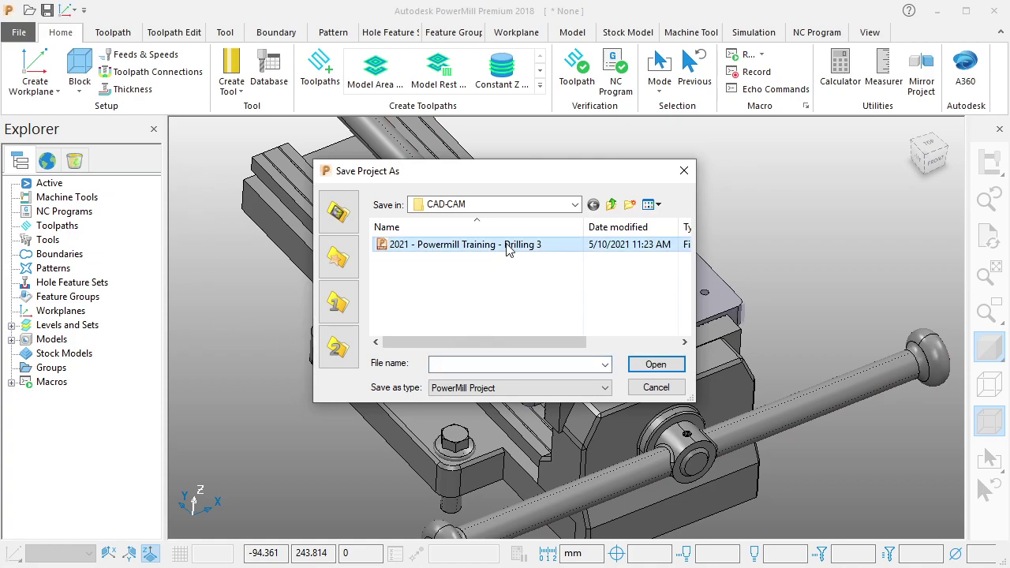
click(510, 250)
right_click(508, 245)
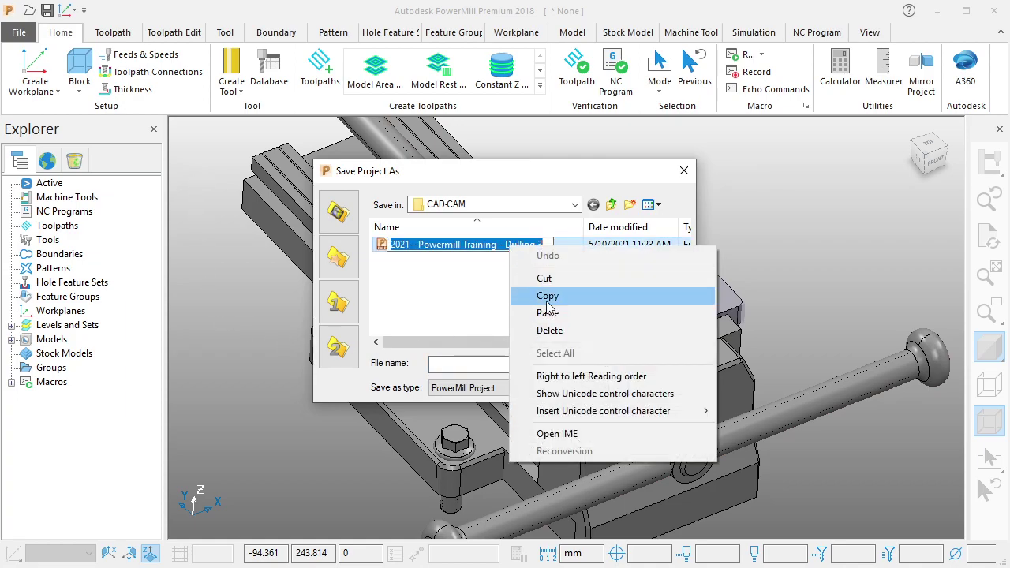
click(548, 296)
click(506, 363)
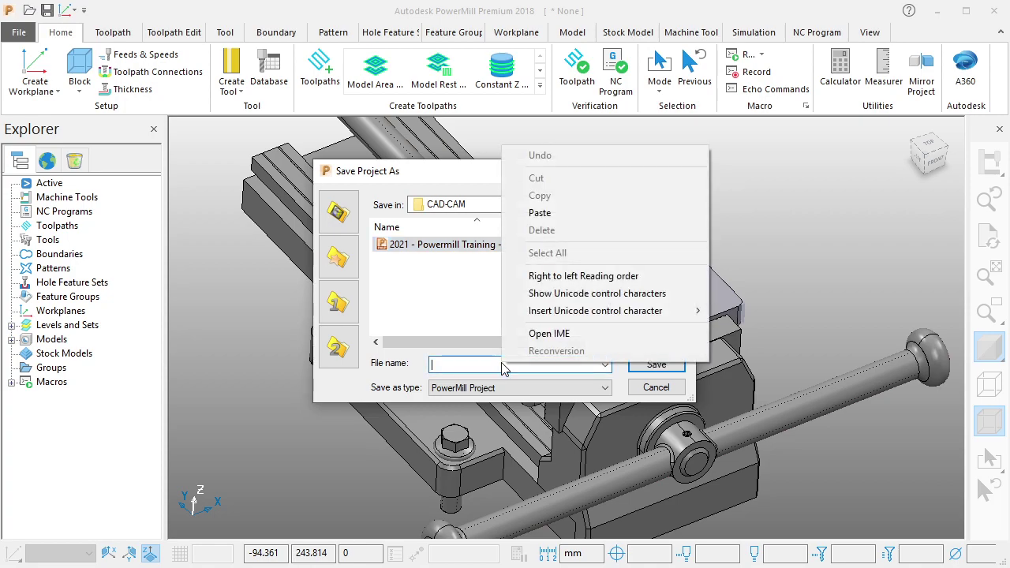
right_click(505, 363)
click(552, 214)
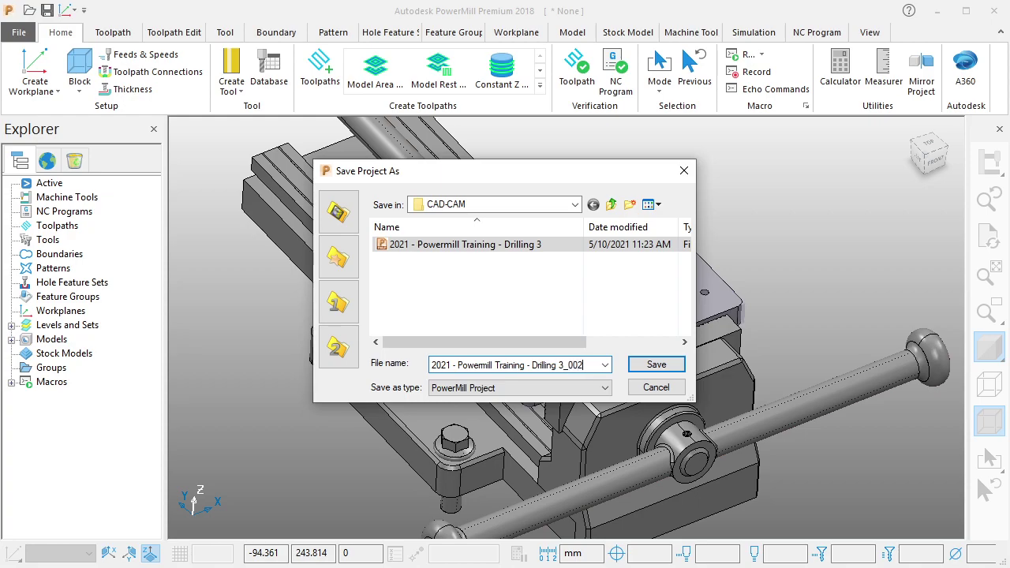
click(652, 365)
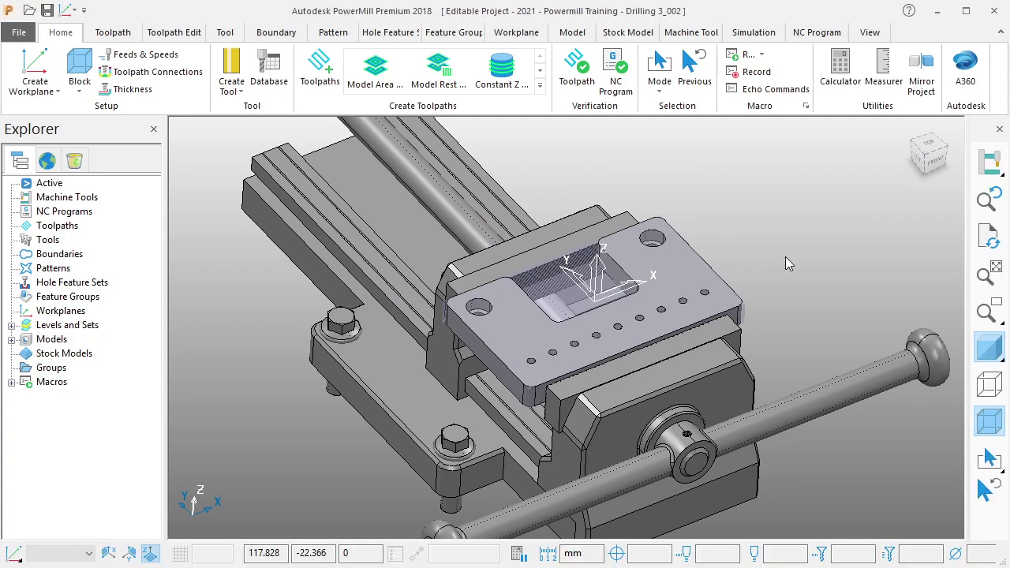
scroll(784, 254, down, 1)
scroll(781, 251, down, 1)
scroll(780, 250, down, 1)
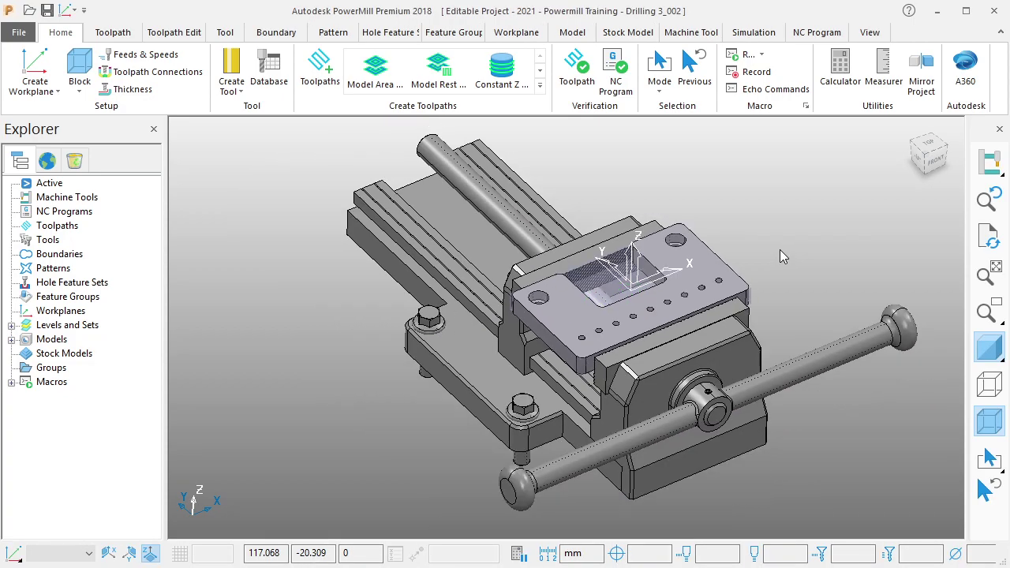
scroll(722, 268, down, 1)
scroll(698, 278, up, 1)
scroll(698, 278, up, 1)
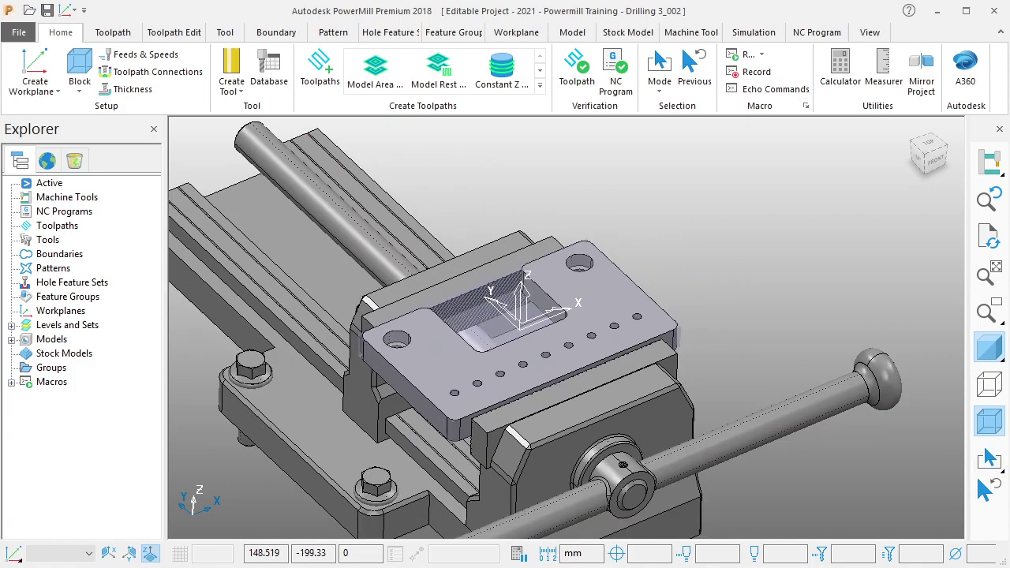
scroll(651, 420, up, 1)
scroll(639, 407, down, 2)
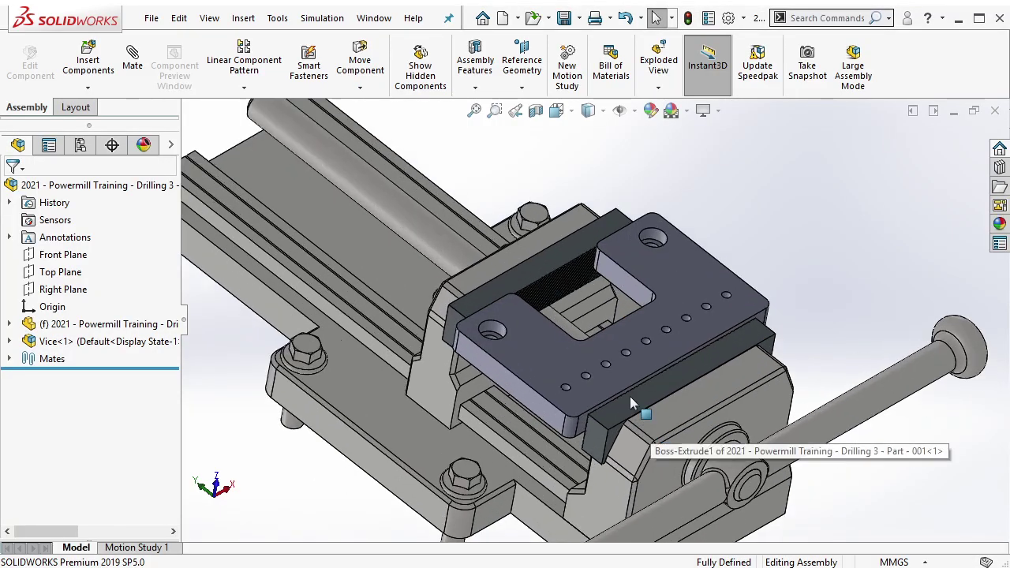
scroll(630, 403, up, 2)
scroll(608, 383, up, 1)
click(549, 360)
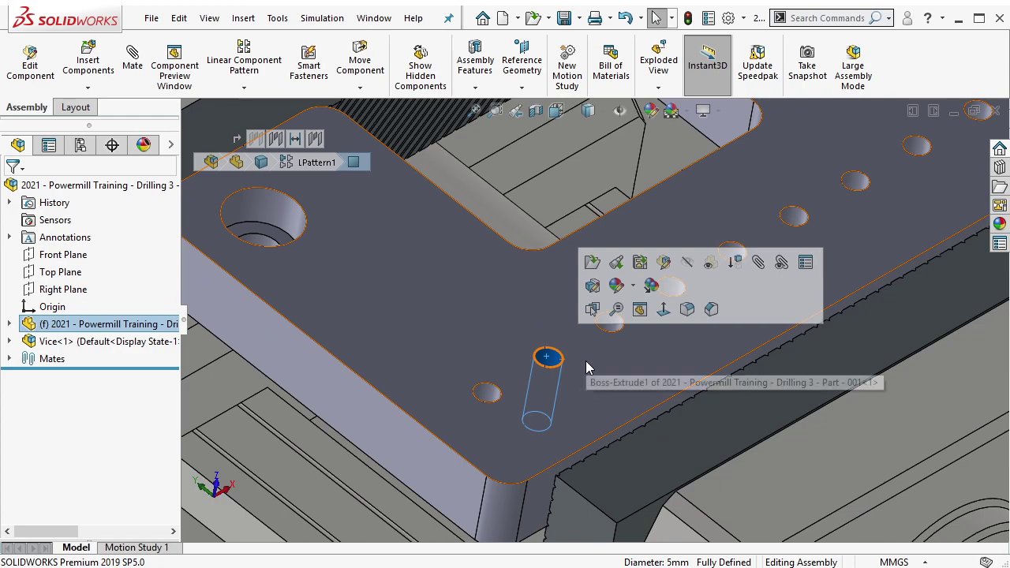
key(m)
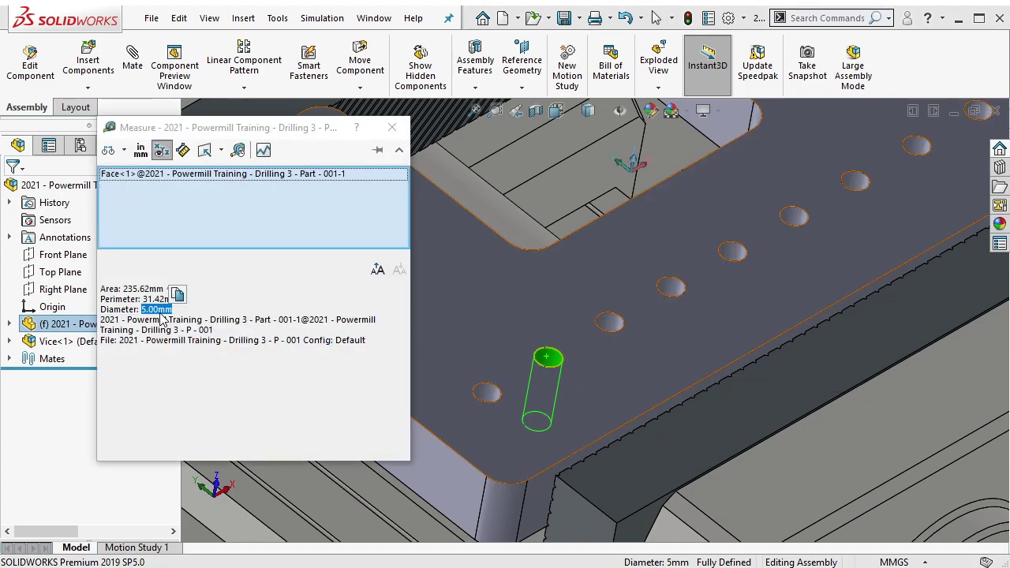
key(Escape)
scroll(478, 322, down, 2)
scroll(499, 328, up, 4)
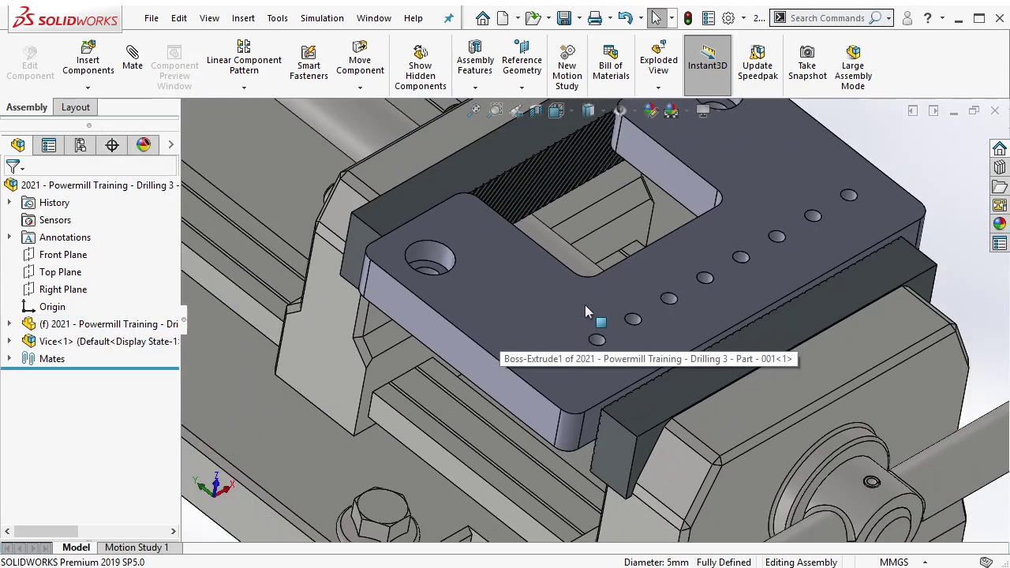
scroll(585, 304, up, 1)
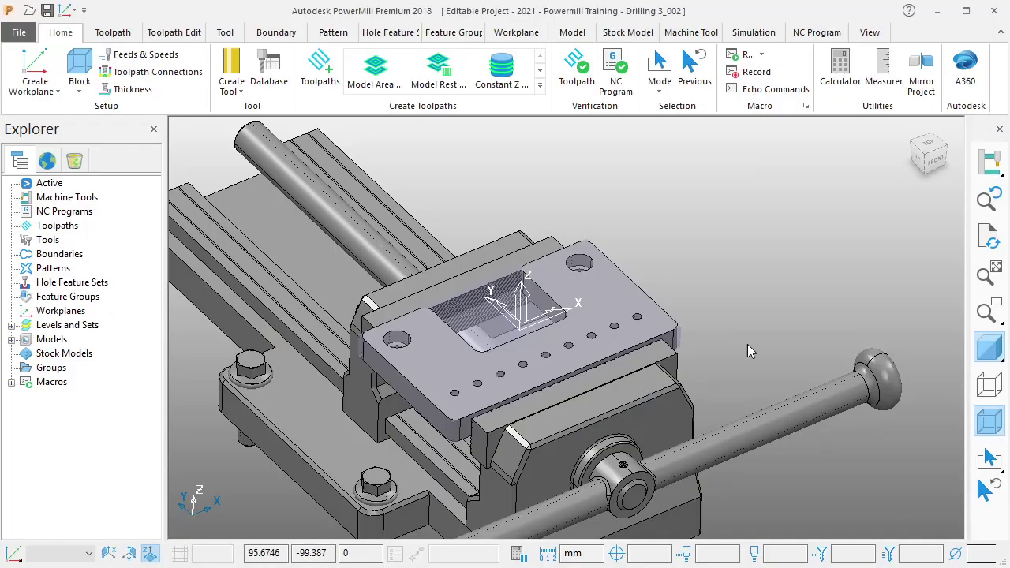
Step: Create drill CENTERDRILL 3 MM: 3 mm diameter, 25 mm full length, tool number 1
click(239, 91)
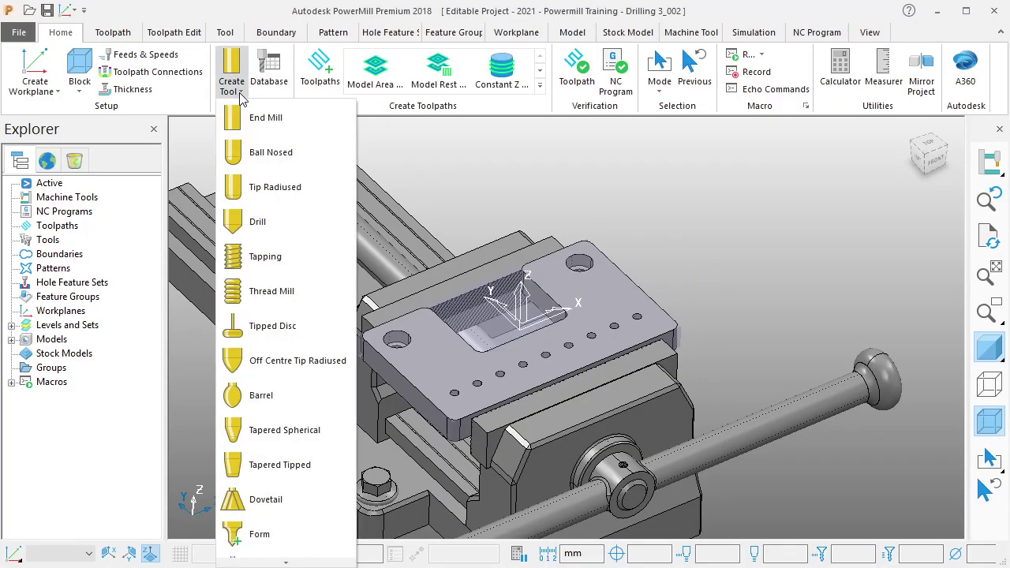
click(335, 228)
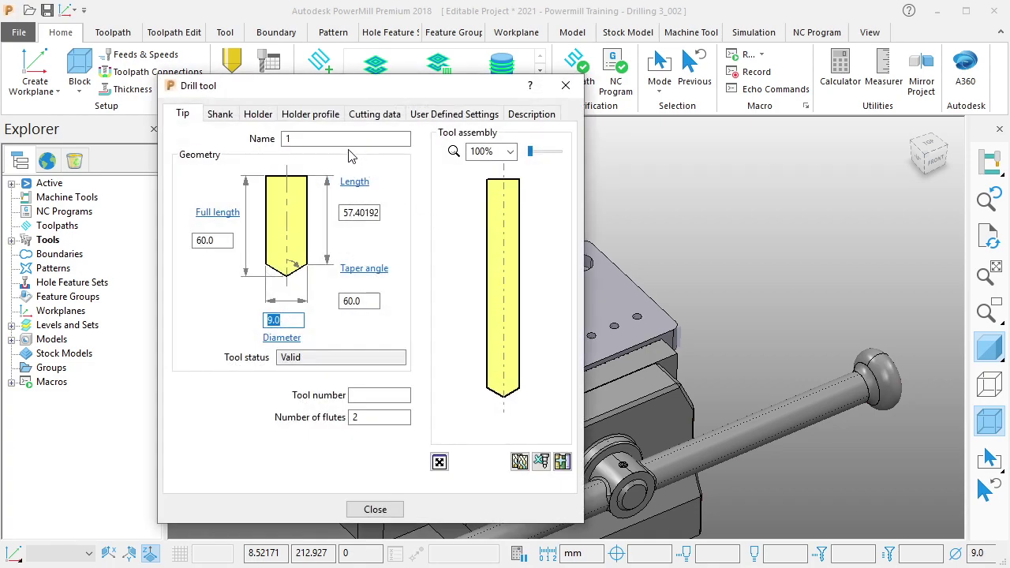
click(347, 139)
text(CENTERDRILL 3 MM)
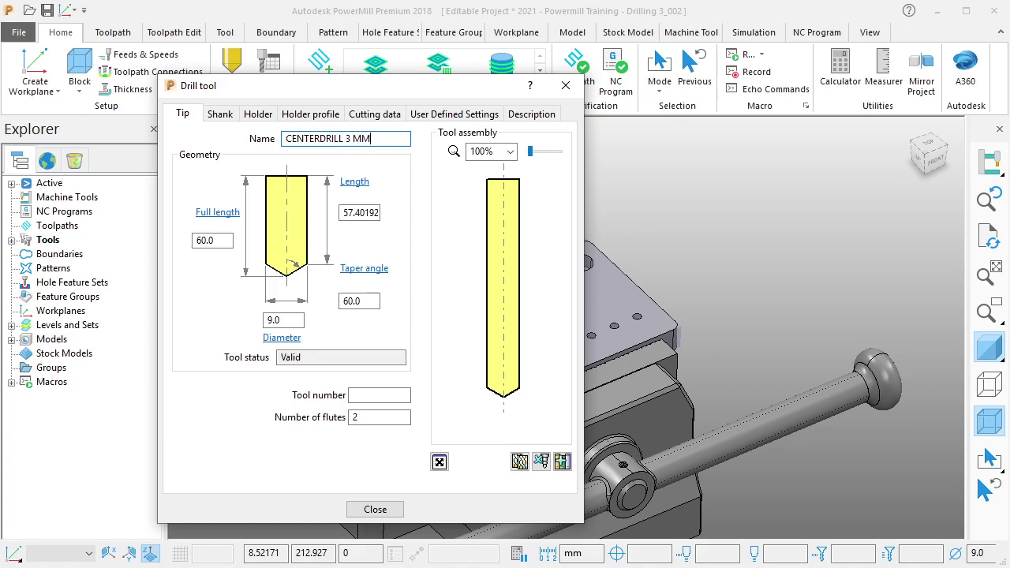
double_click(293, 319)
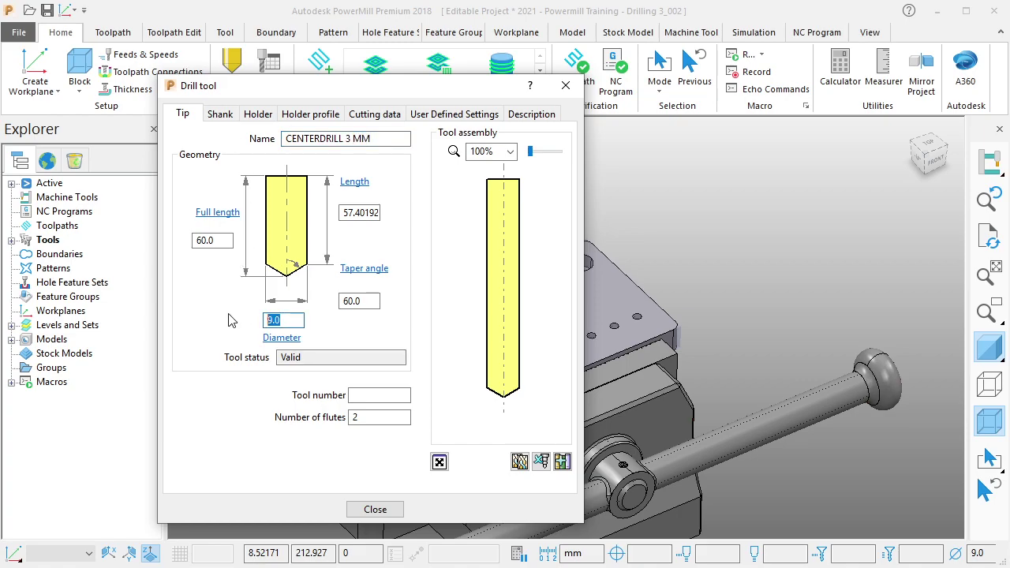
text(3)
double_click(227, 241)
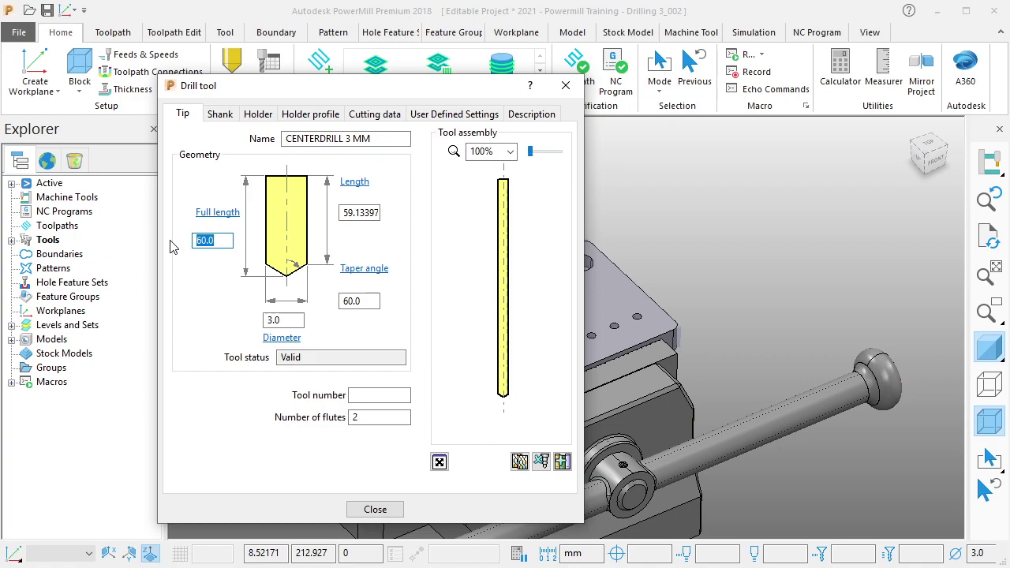
text(25)
key(Return)
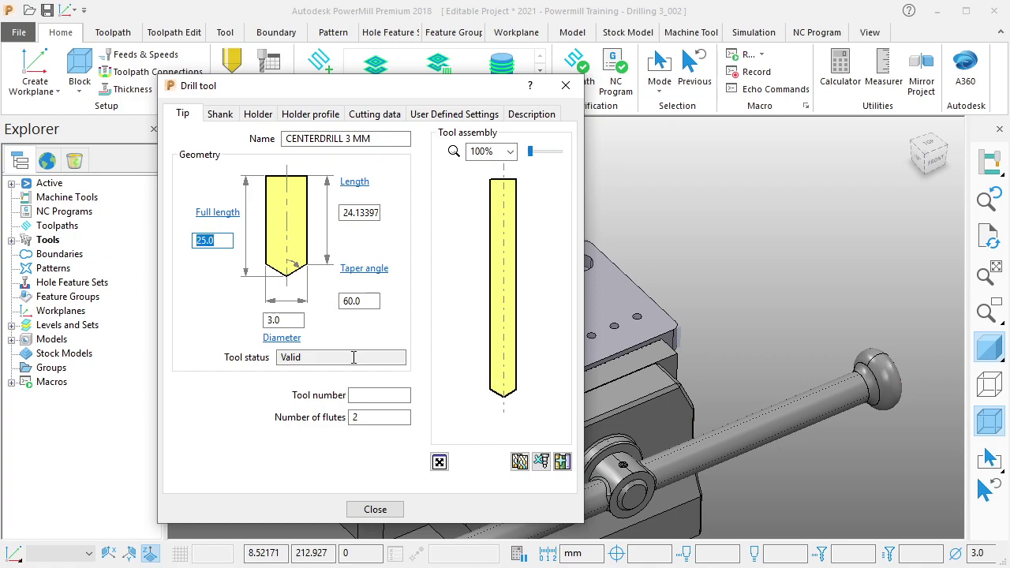
click(379, 395)
text(1)
click(220, 114)
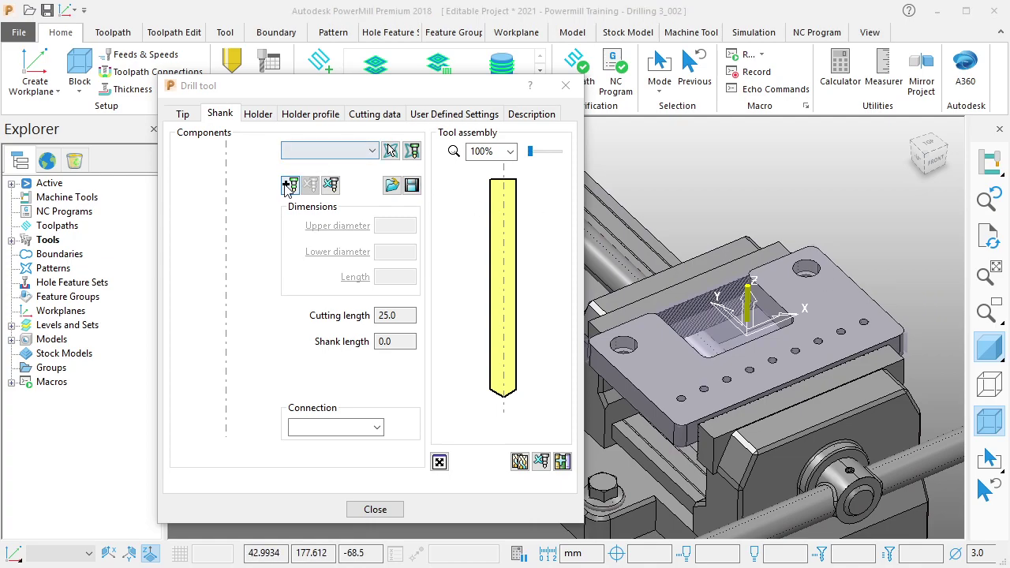
Step: Add a 30 mm diameter, 40 mm long shank to the centre drill
click(289, 186)
click(409, 251)
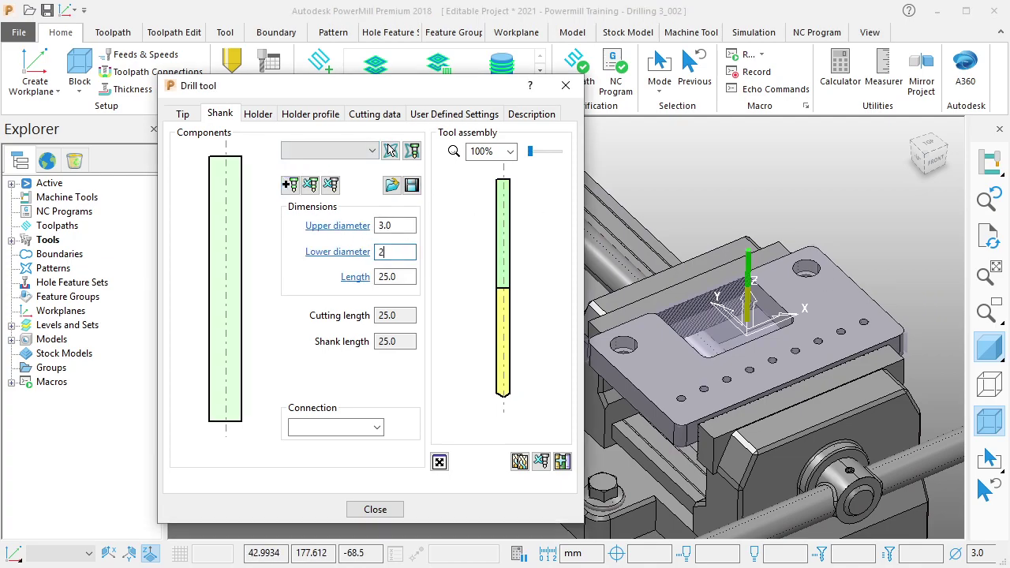
text(30)
key(Return)
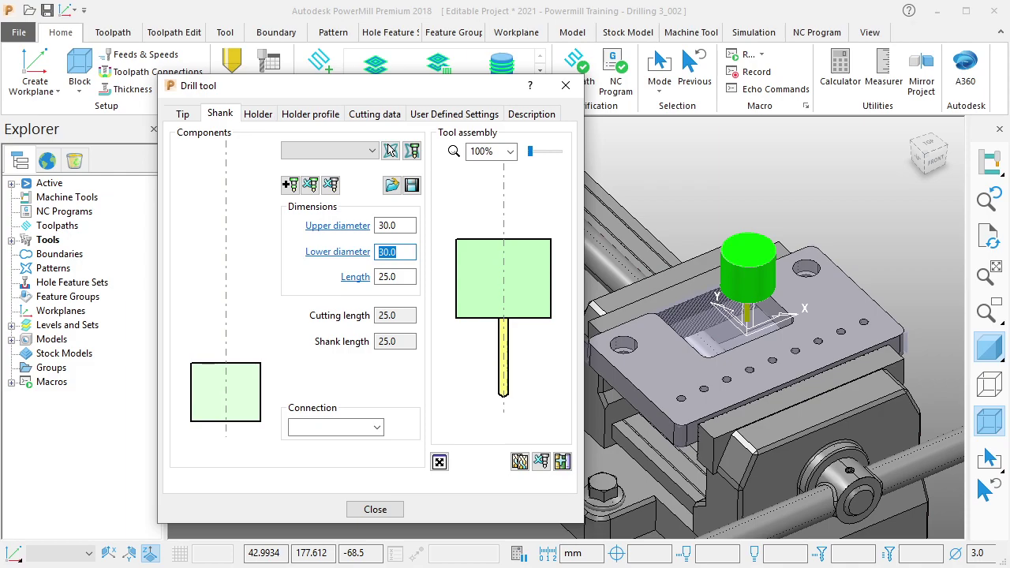
click(411, 277)
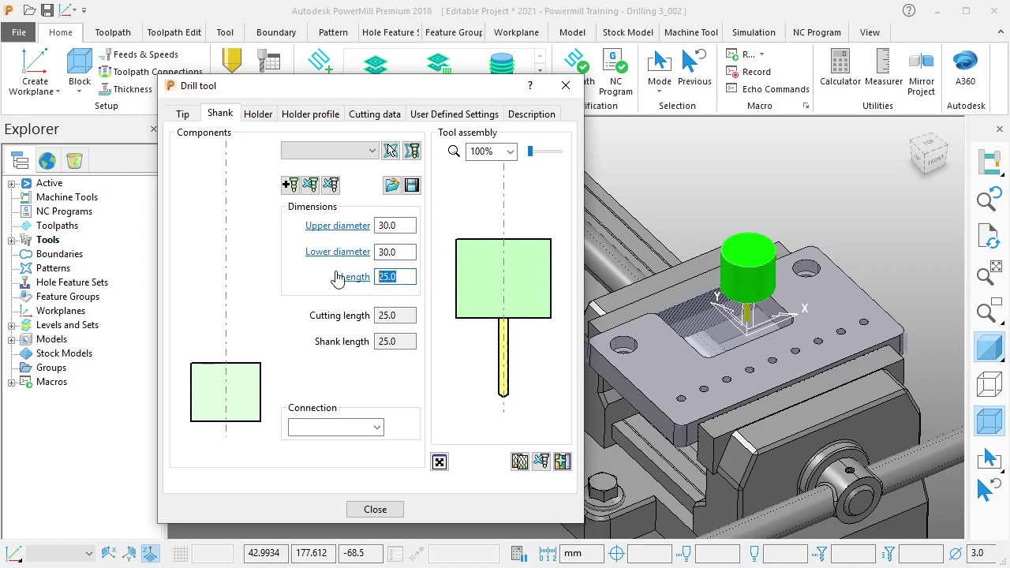
text(40)
key(Return)
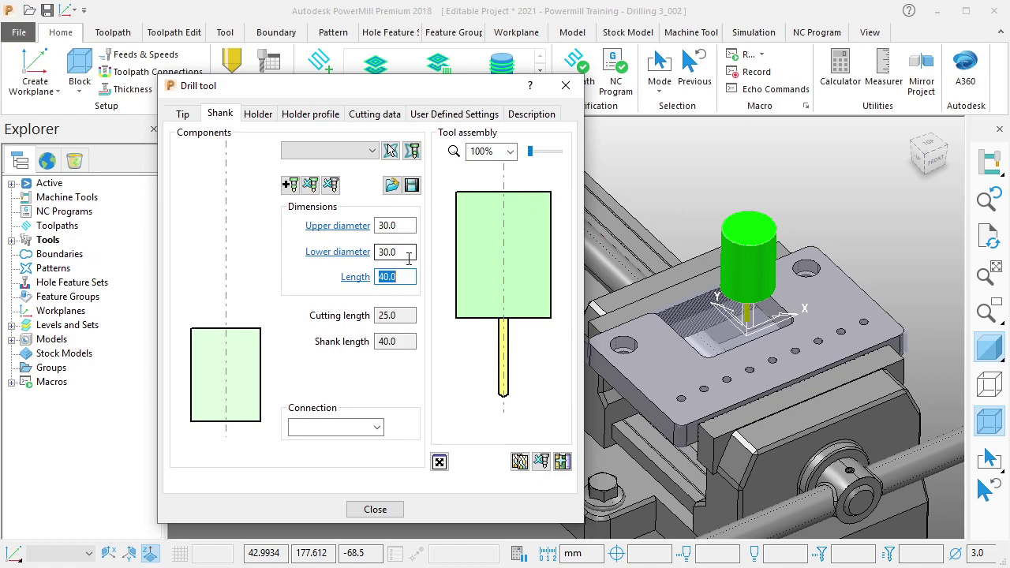
Step: Add a holder with 65 mm overhang, tapering from 50 to 70 mm diameter, then close
click(259, 114)
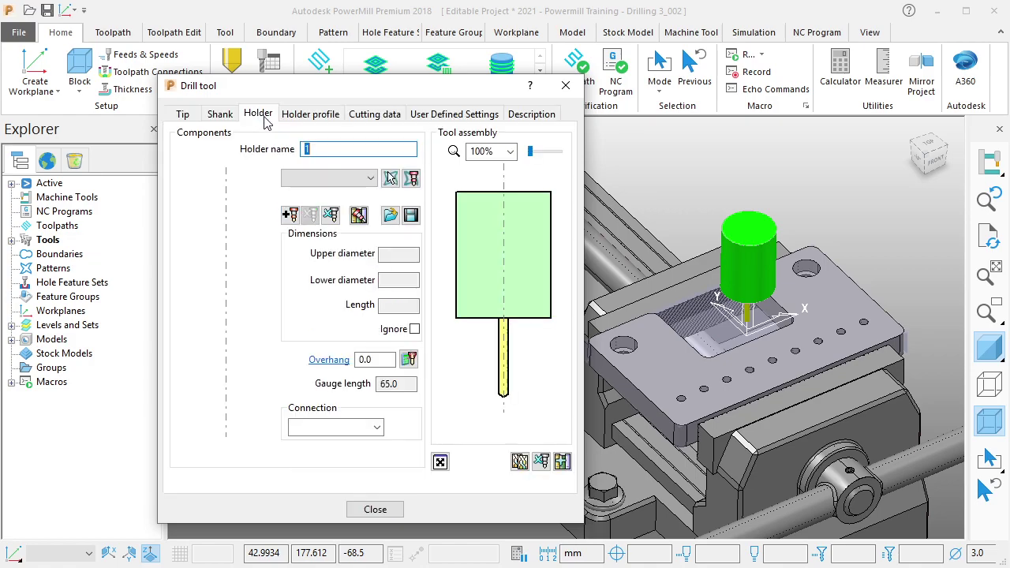
click(290, 215)
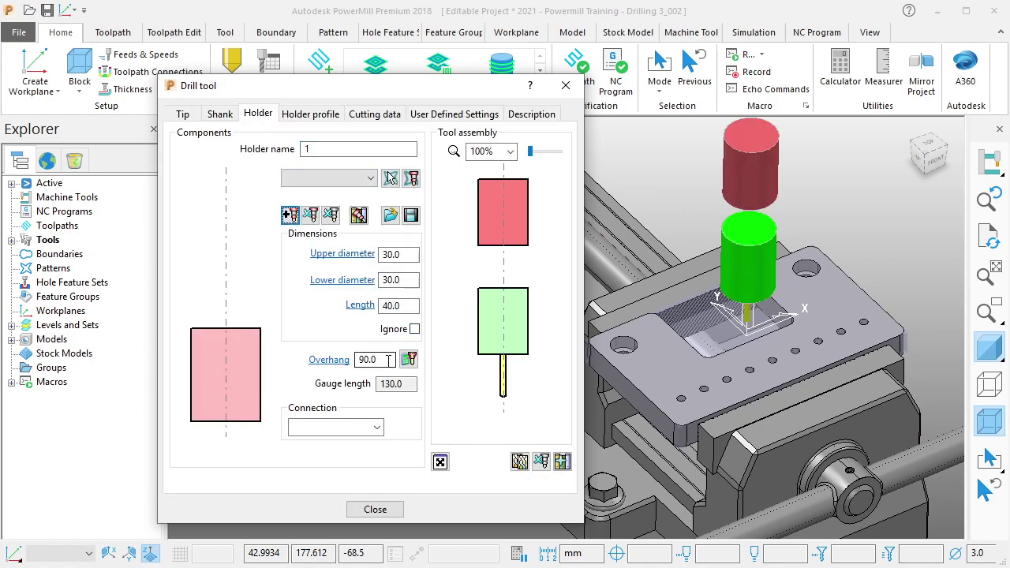
drag(387, 360, 329, 356)
text(70)
key(Return)
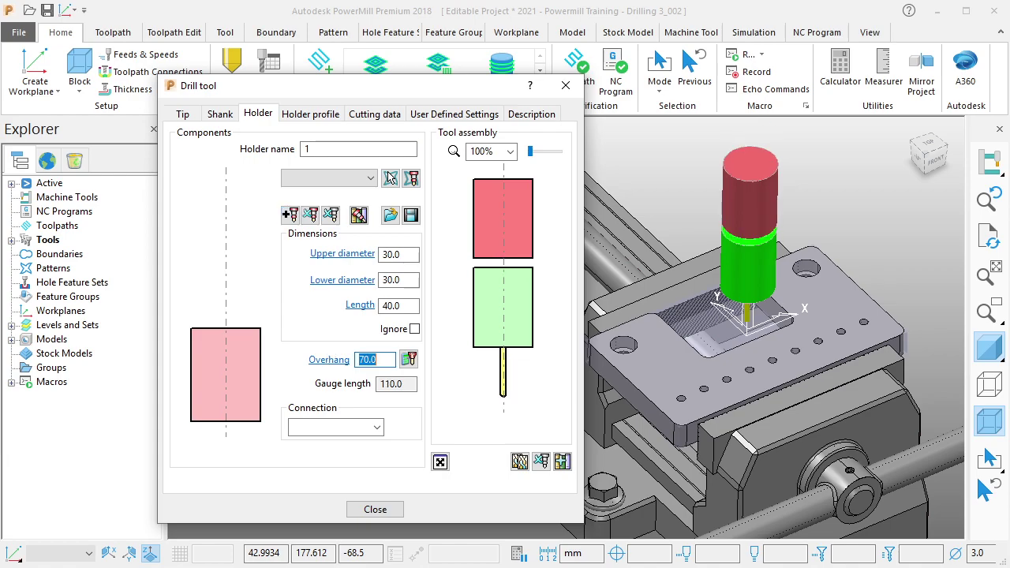
text(65)
key(Return)
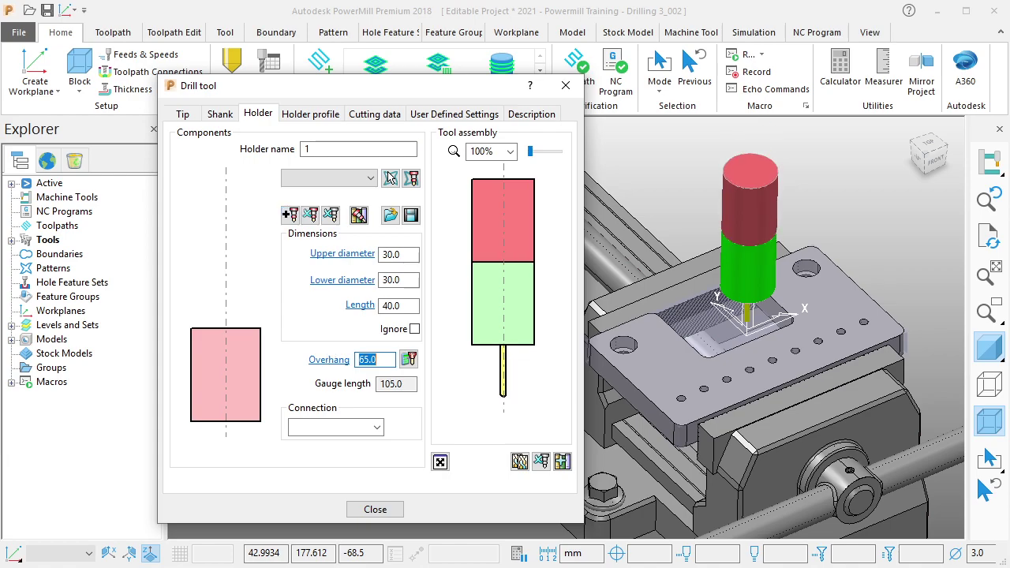
drag(412, 280, 351, 280)
text(5)
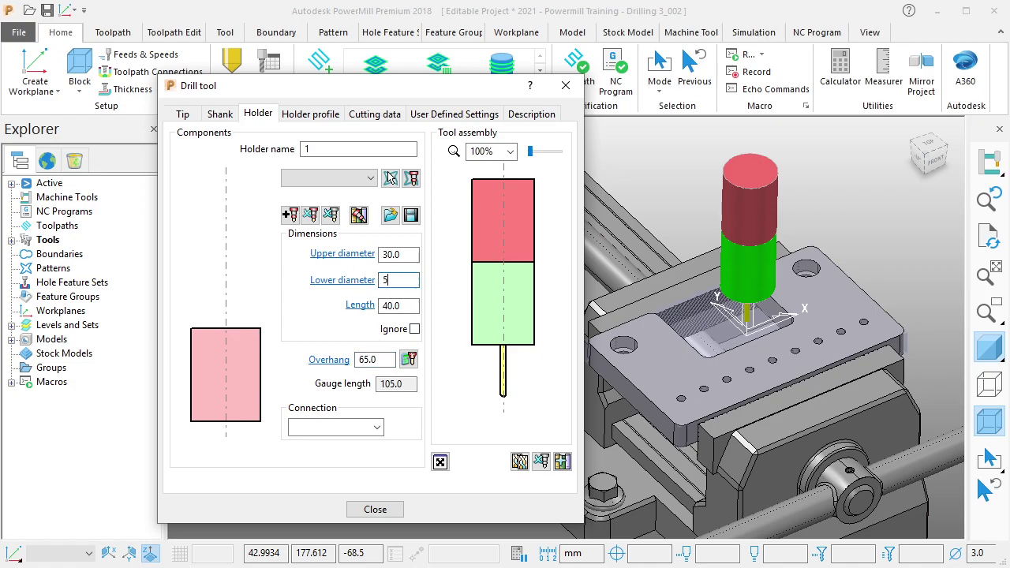
text(0)
key(Return)
drag(412, 254, 382, 254)
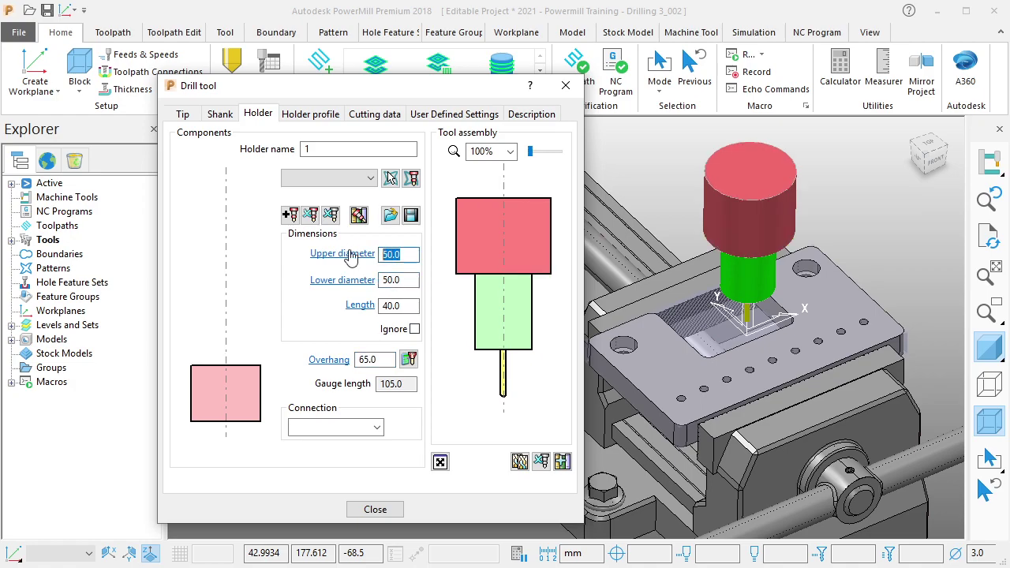
text(70)
key(Return)
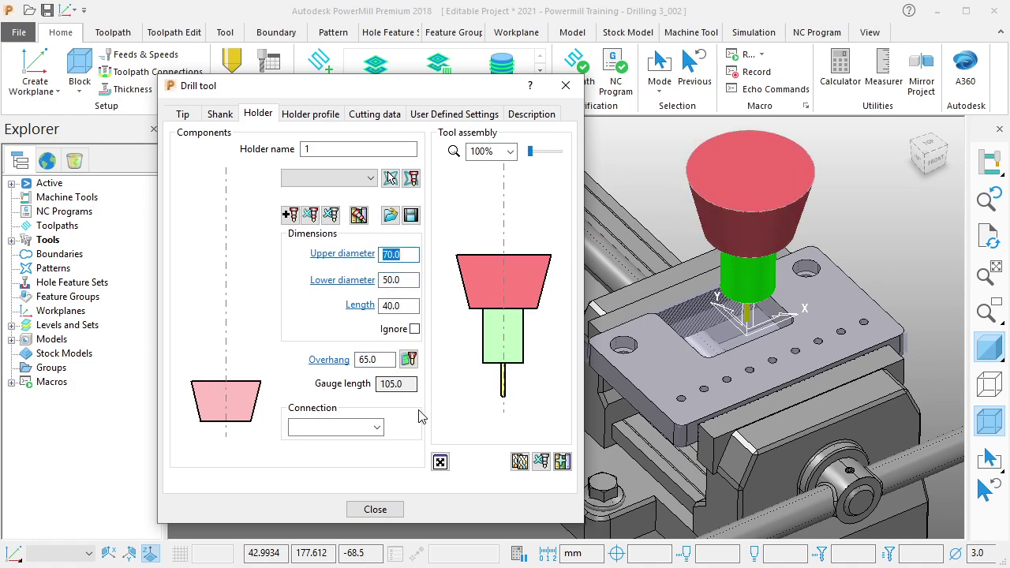
click(376, 510)
middle_drag(710, 355, 553, 331)
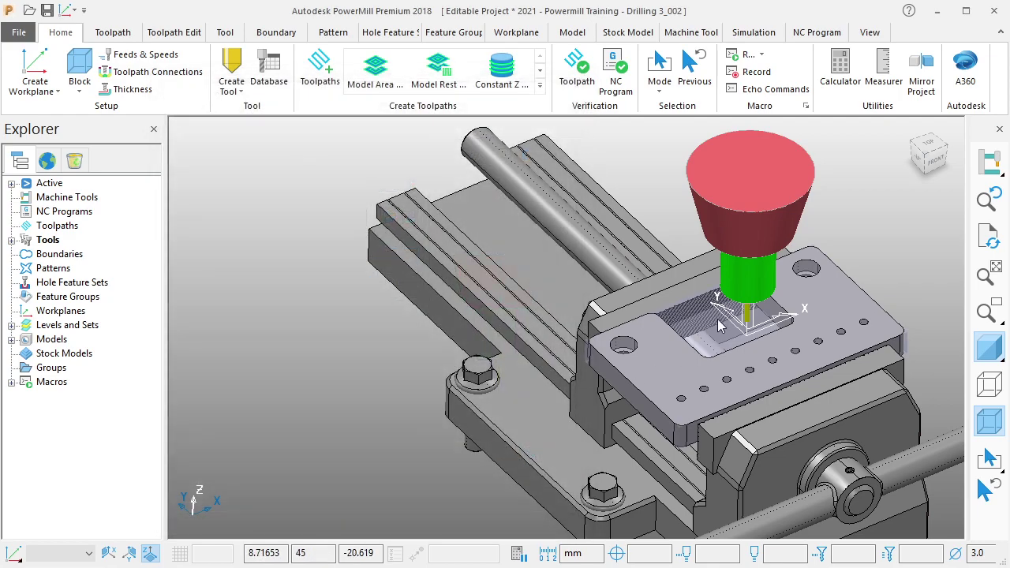
Step: Show CENTERDRILL 3 MM in the tools list and measure a plate hole as 5 mm diameter
double_click(19, 241)
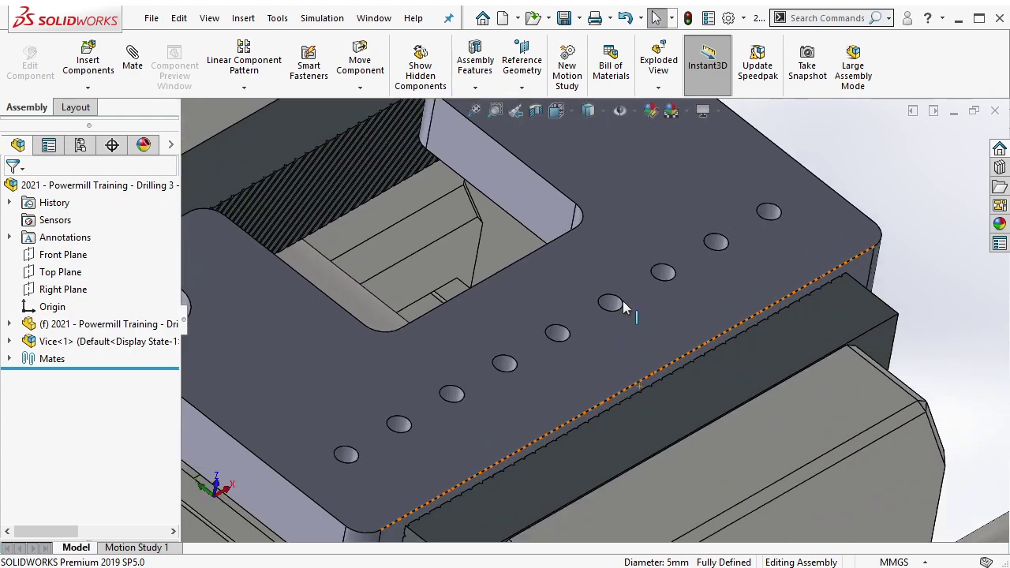
click(624, 308)
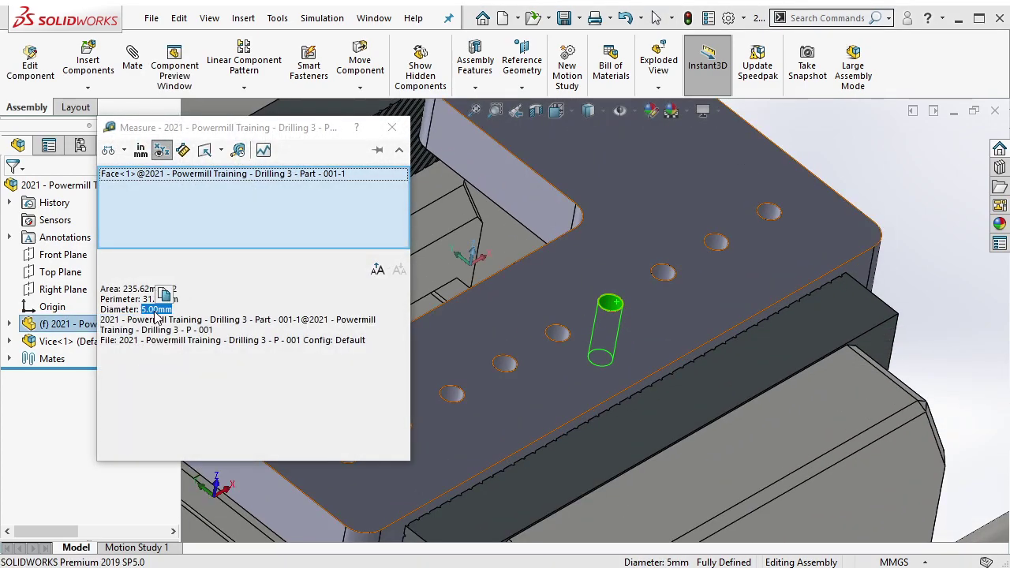
key(Escape)
scroll(625, 339, up, 3)
scroll(625, 338, up, 3)
scroll(625, 339, up, 3)
scroll(628, 313, up, 2)
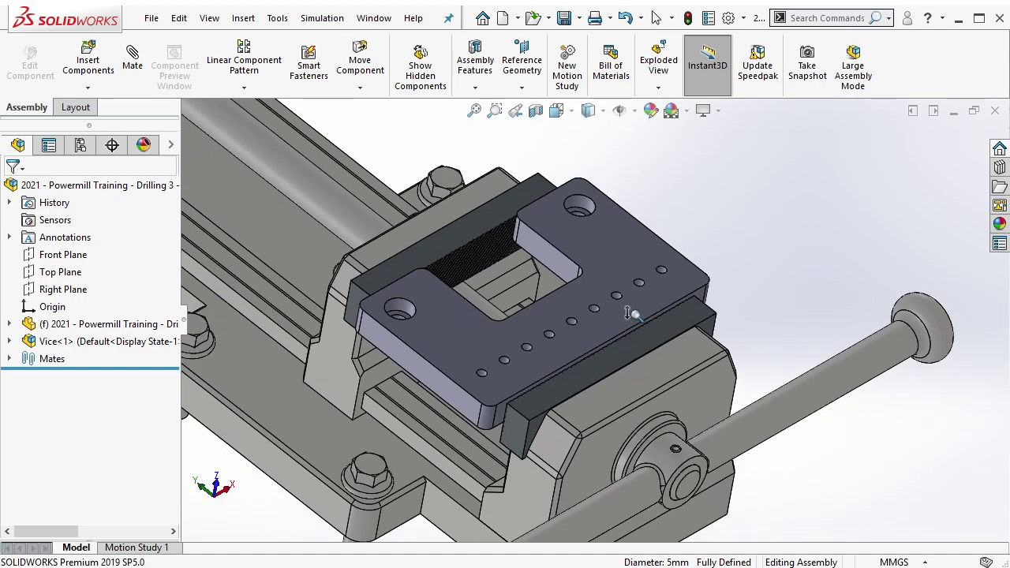
scroll(629, 314, up, 2)
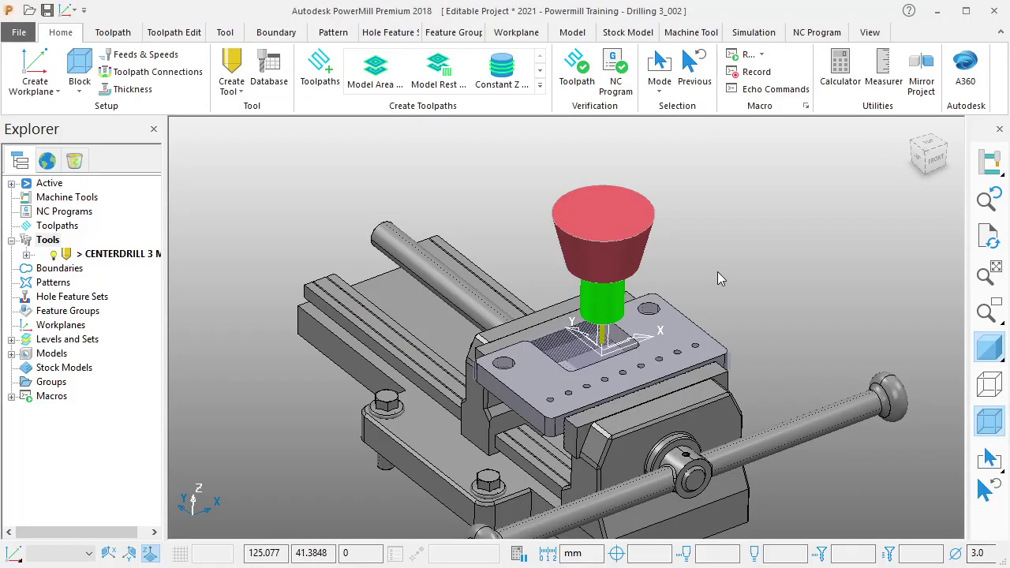
Step: Toggle the centre drill's parameters in Explorer and reopen the tool-type list
click(110, 253)
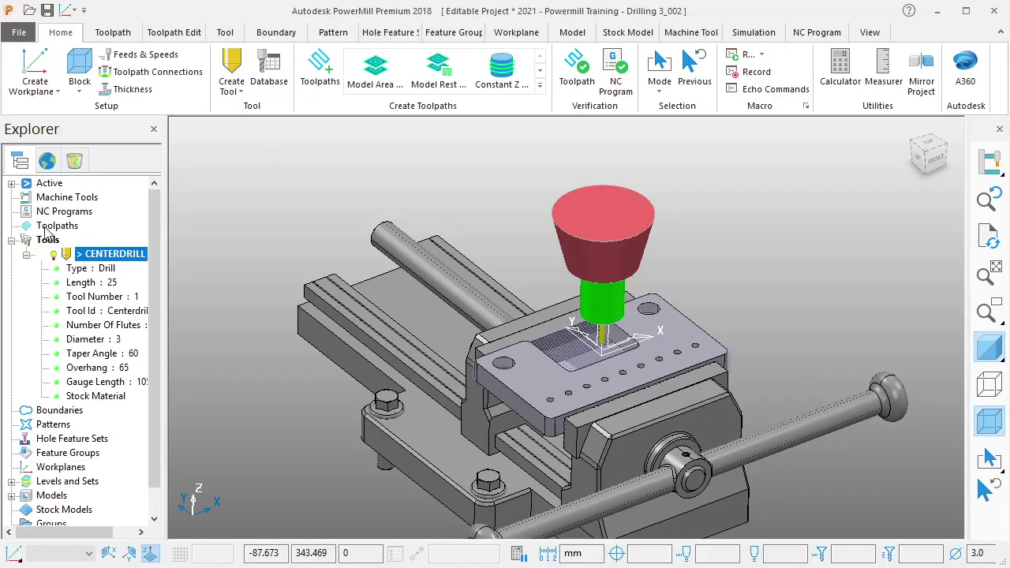
click(28, 254)
click(232, 83)
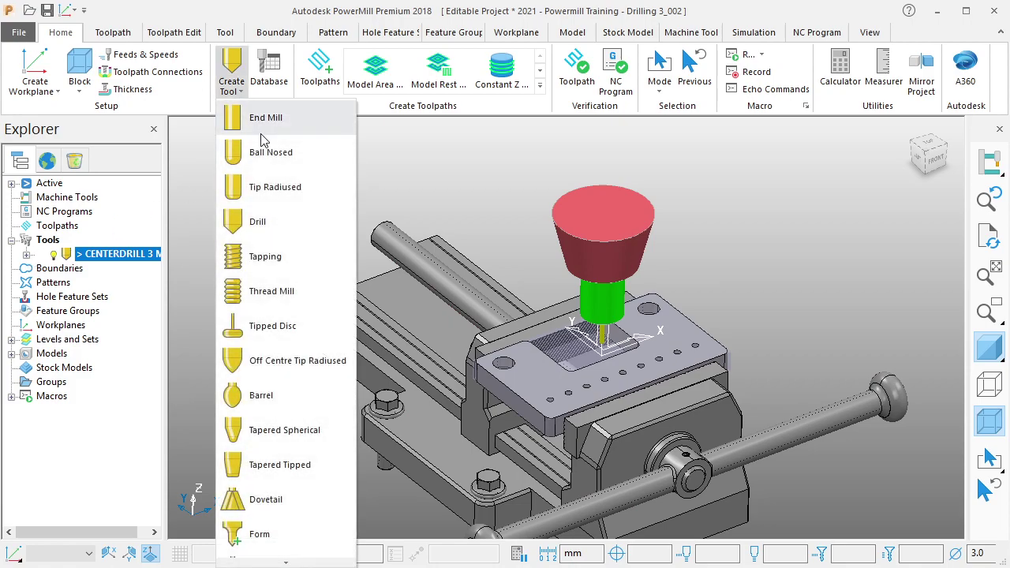
click(28, 255)
click(28, 255)
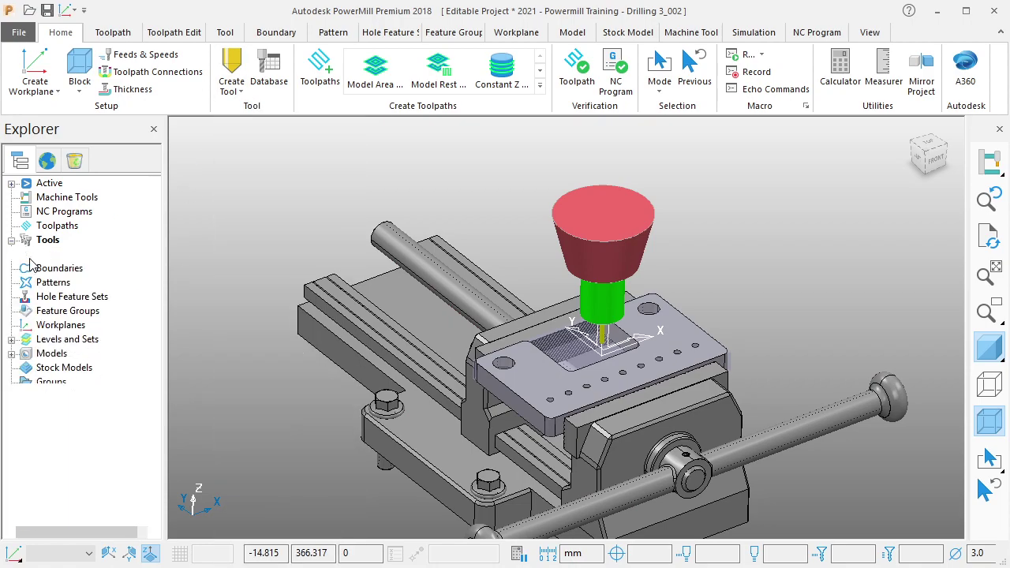
click(232, 83)
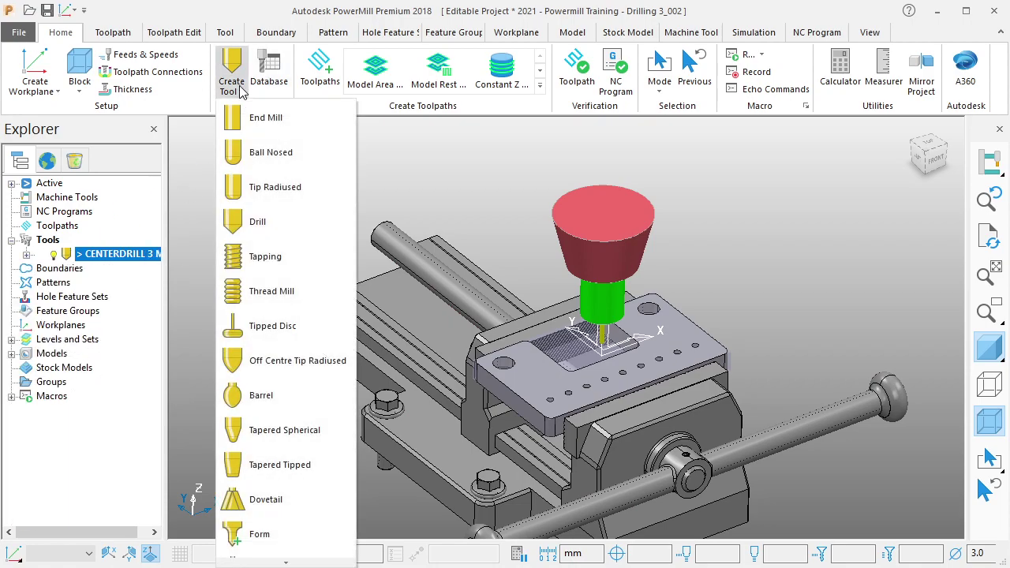
Step: Create drill DRILL 5 MM with 5 mm diameter and 40 mm full length
click(257, 222)
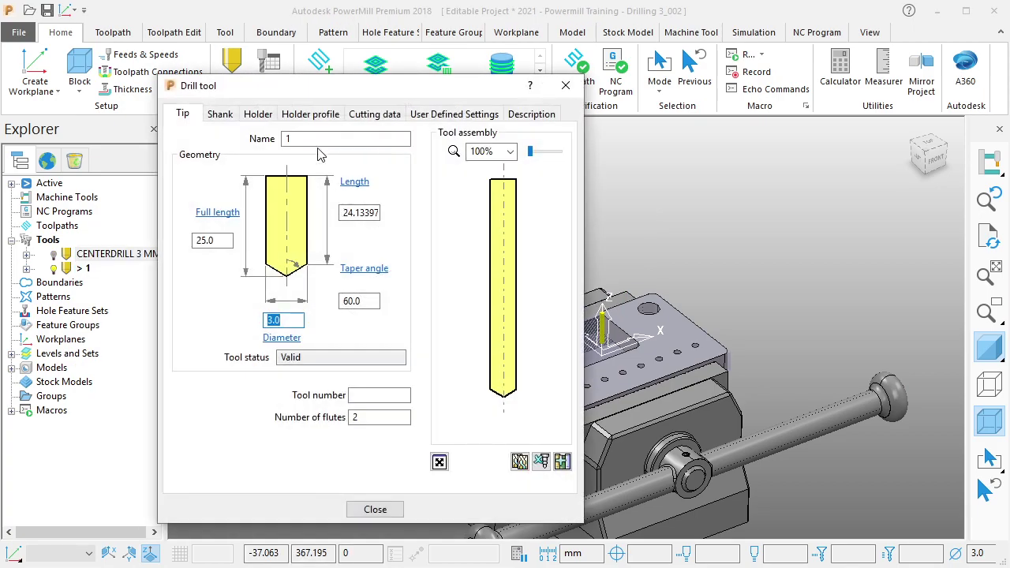
drag(316, 139, 266, 139)
text(DRILL 5 MM)
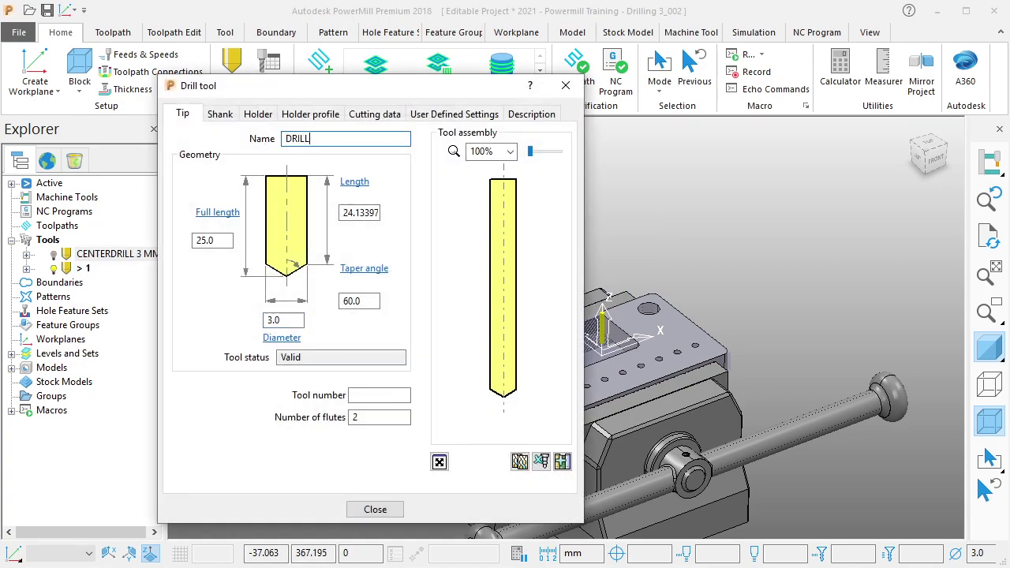
double_click(283, 320)
text(5)
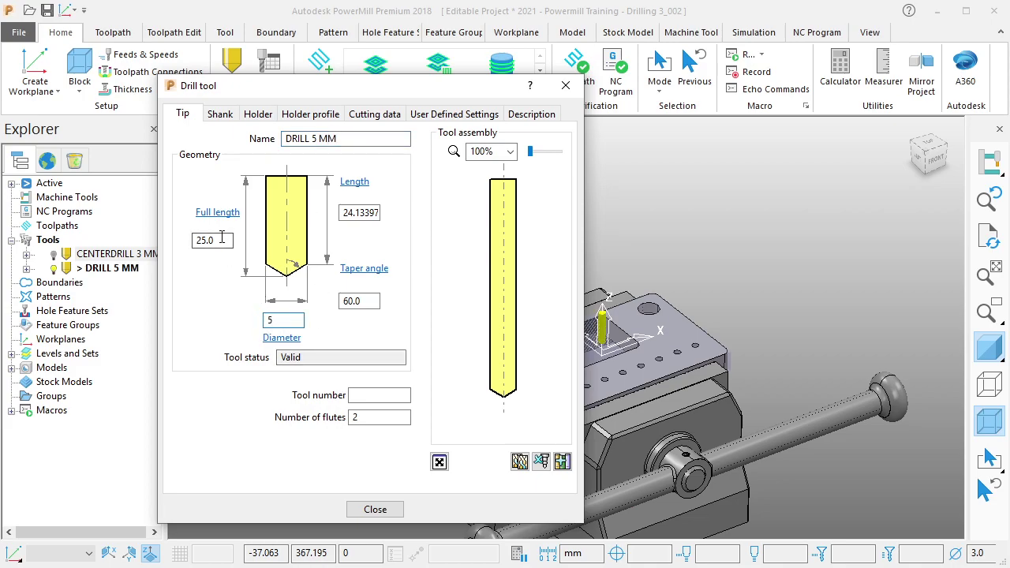
drag(229, 241, 178, 240)
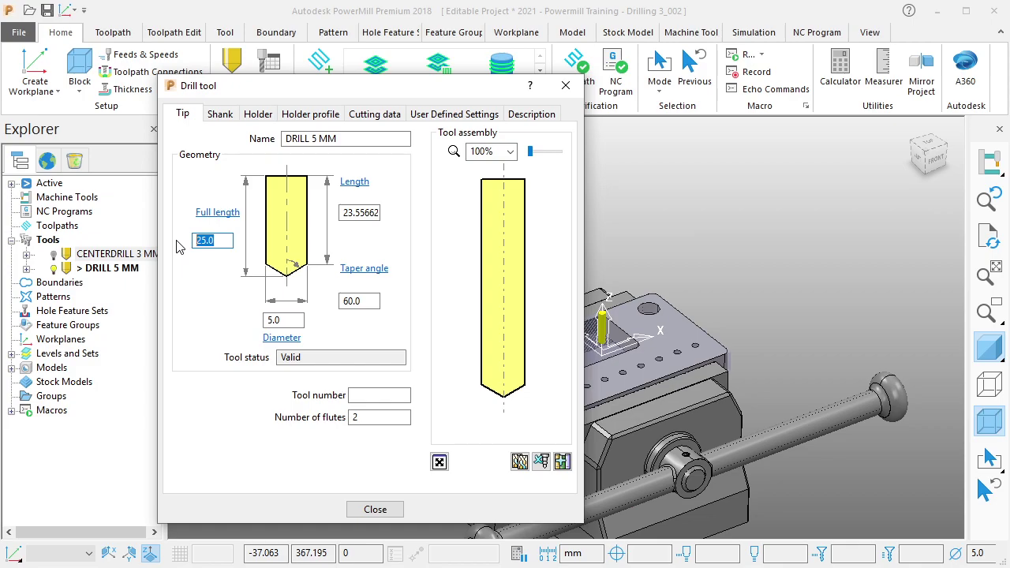
text(40)
key(Return)
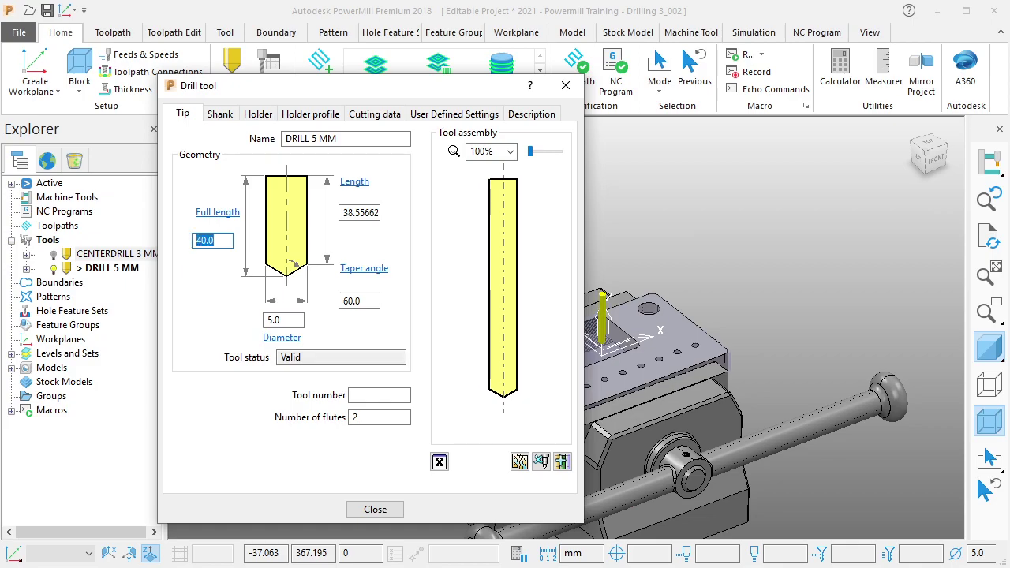
click(379, 394)
Step: Set tool number 2 and add a 30 mm diameter shank to DRILL 5 MM
text(2)
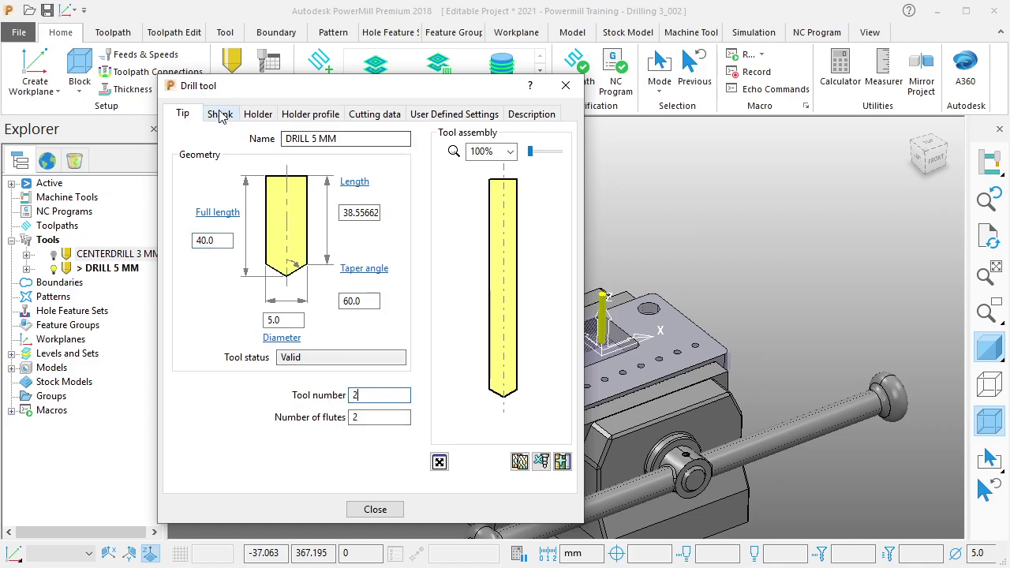
click(220, 114)
middle_drag(797, 281, 711, 261)
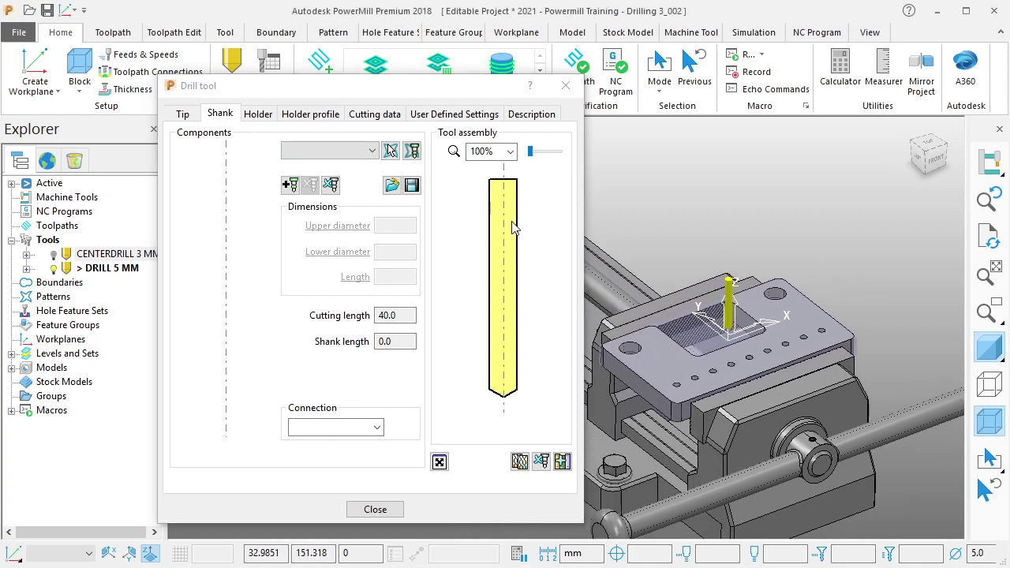
click(291, 185)
click(379, 251)
text(30)
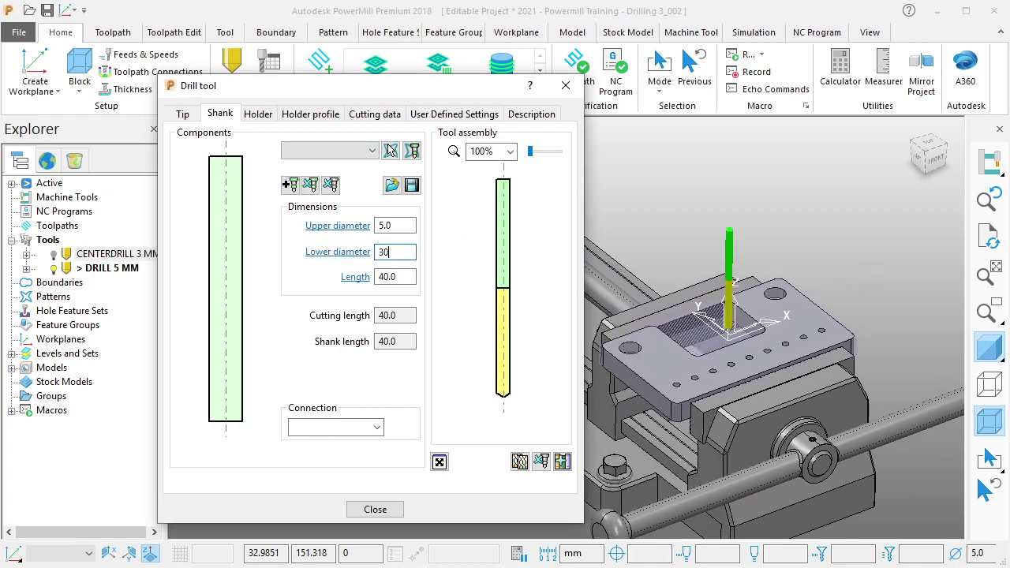
key(Return)
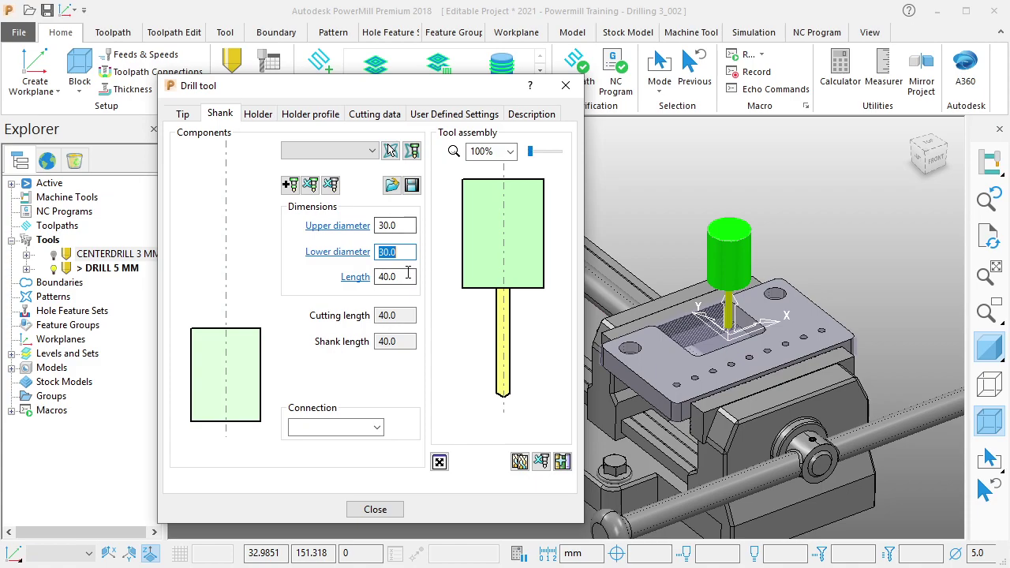
Step: Add a holder with 80 mm overhang, tapering from 50 to 70 mm, then close
click(258, 114)
click(290, 216)
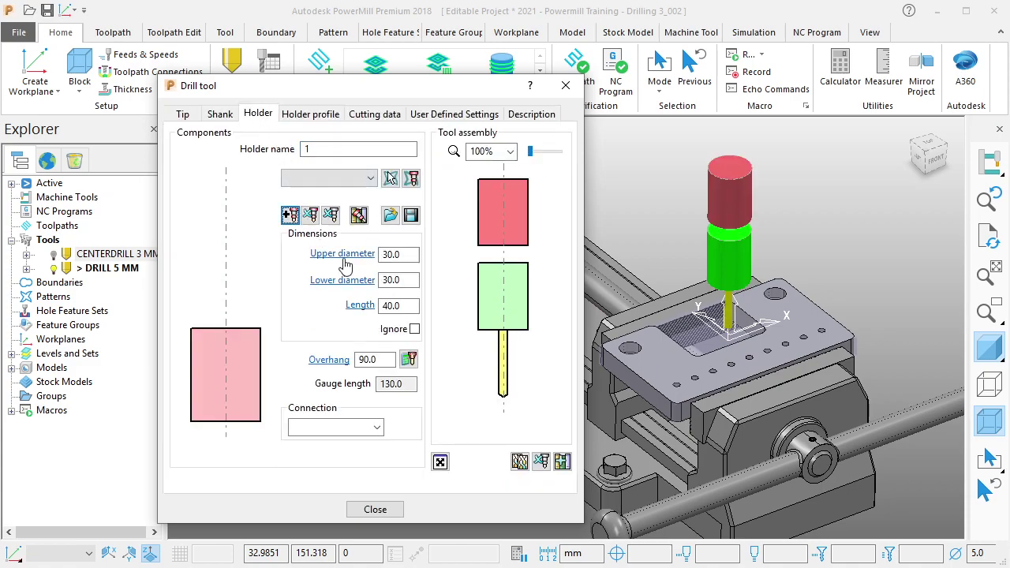
double_click(371, 360)
text(65)
key(Return)
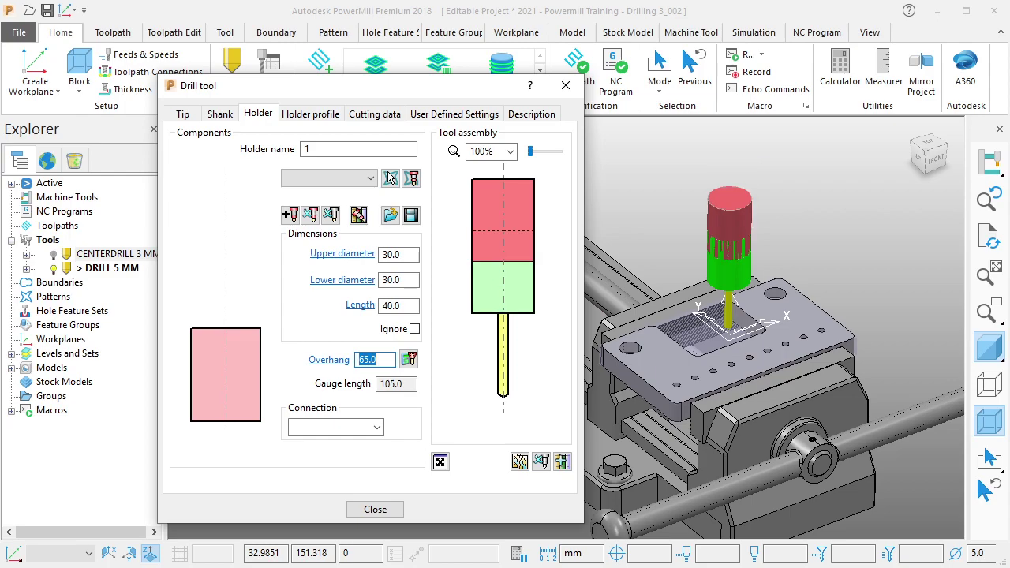
text(80)
key(Return)
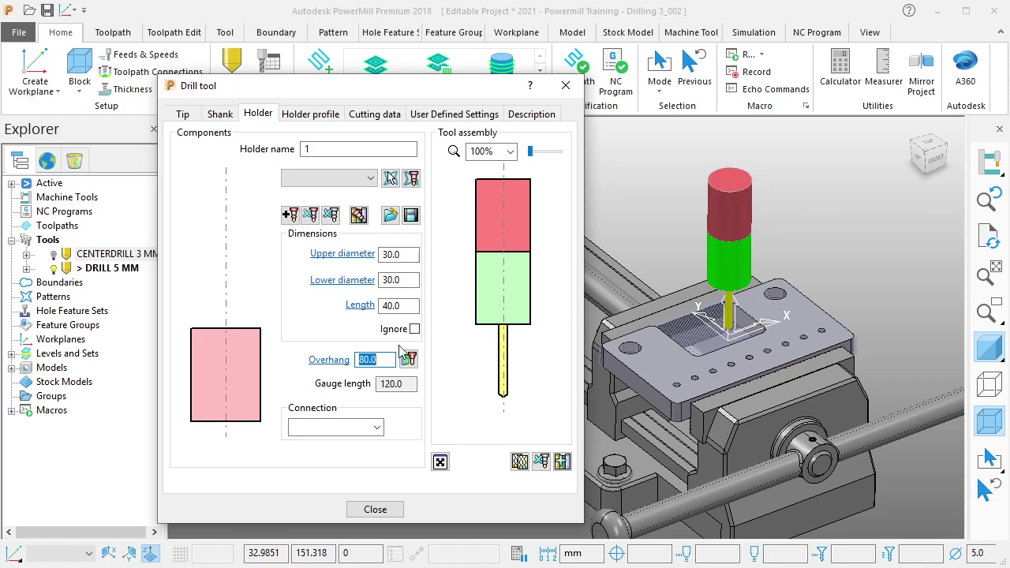
double_click(394, 280)
text(50)
key(Return)
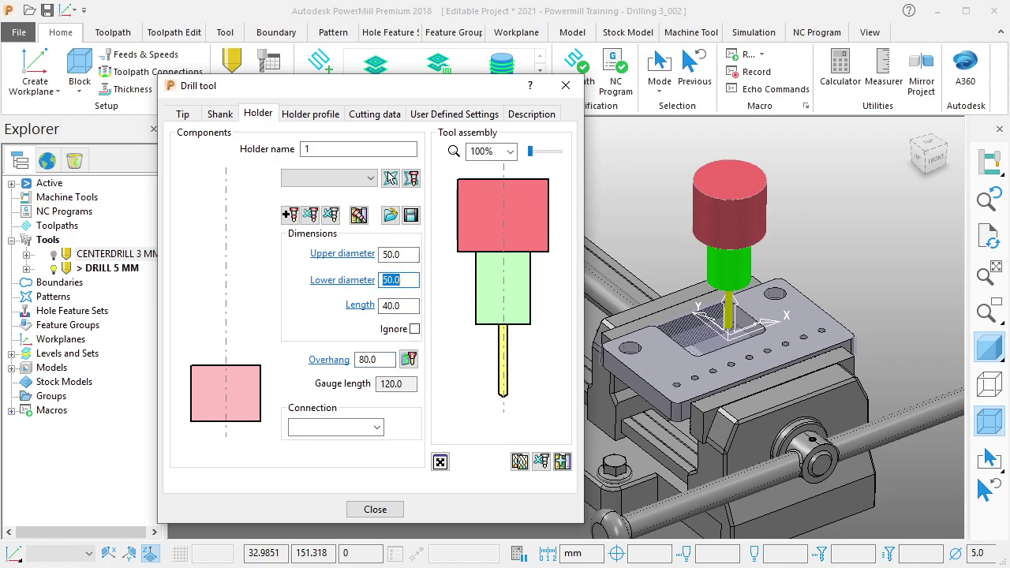
double_click(395, 254)
text(70)
key(Return)
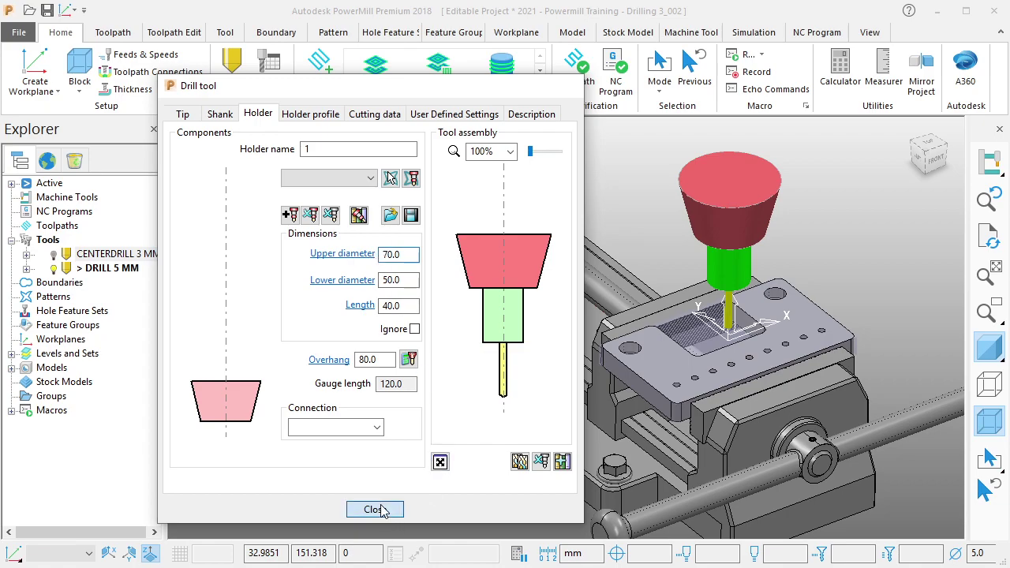
click(383, 510)
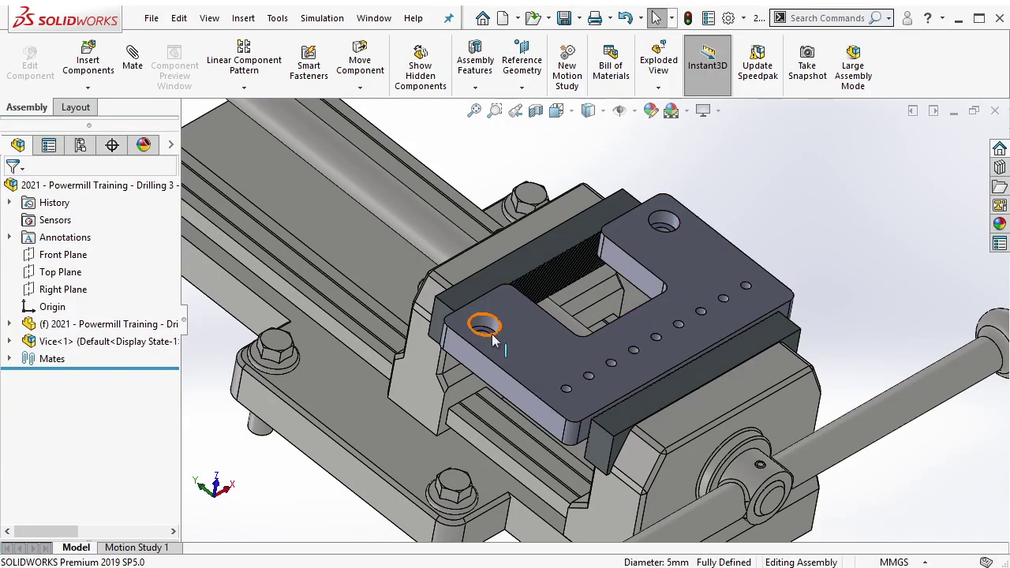
Step: Measure the plate's counterbore hole face in SOLIDWORKS, reading a 9.00 mm diameter
scroll(490, 325, down, 2)
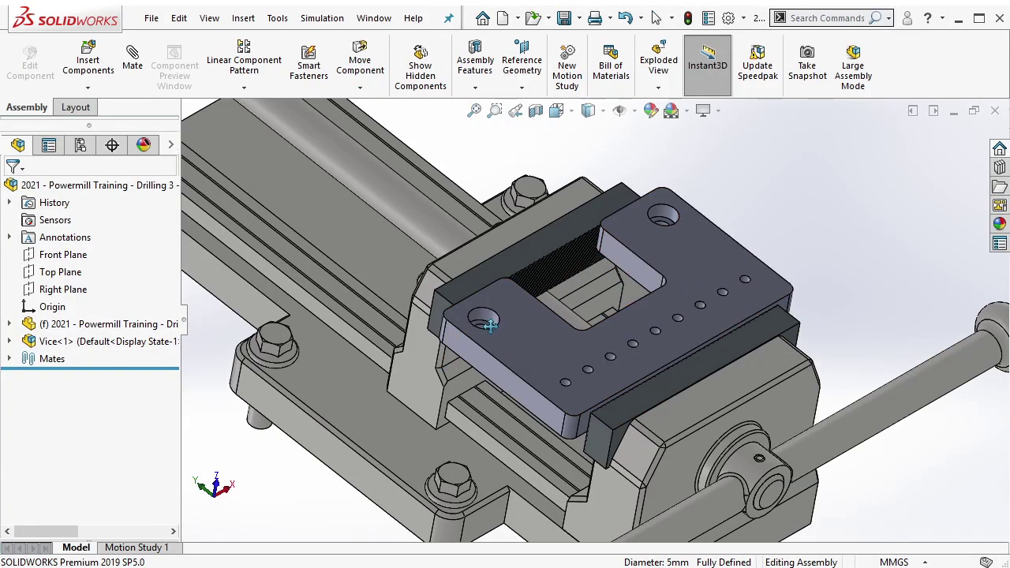
scroll(488, 323, down, 2)
scroll(473, 331, down, 2)
click(449, 335)
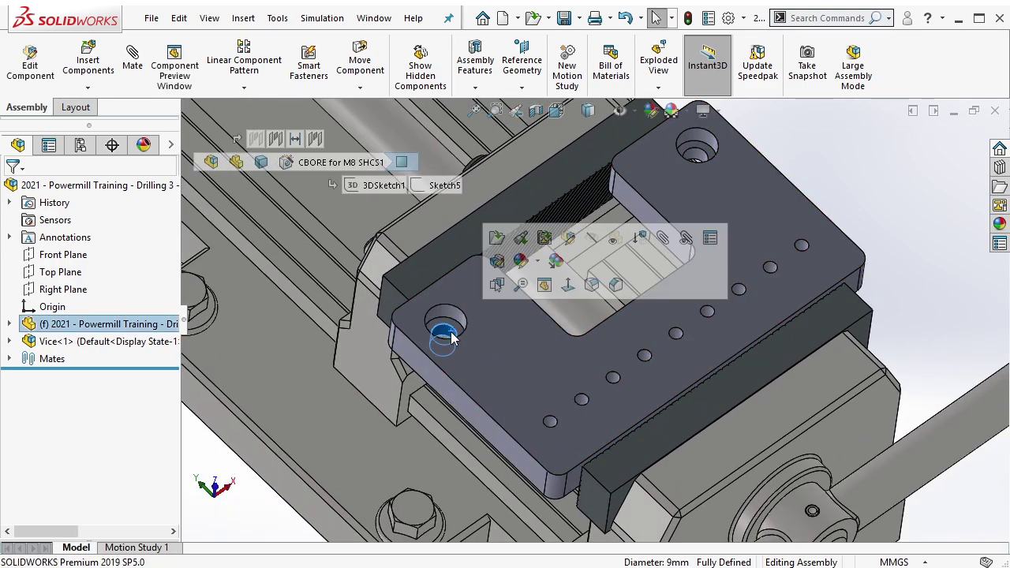
key(m)
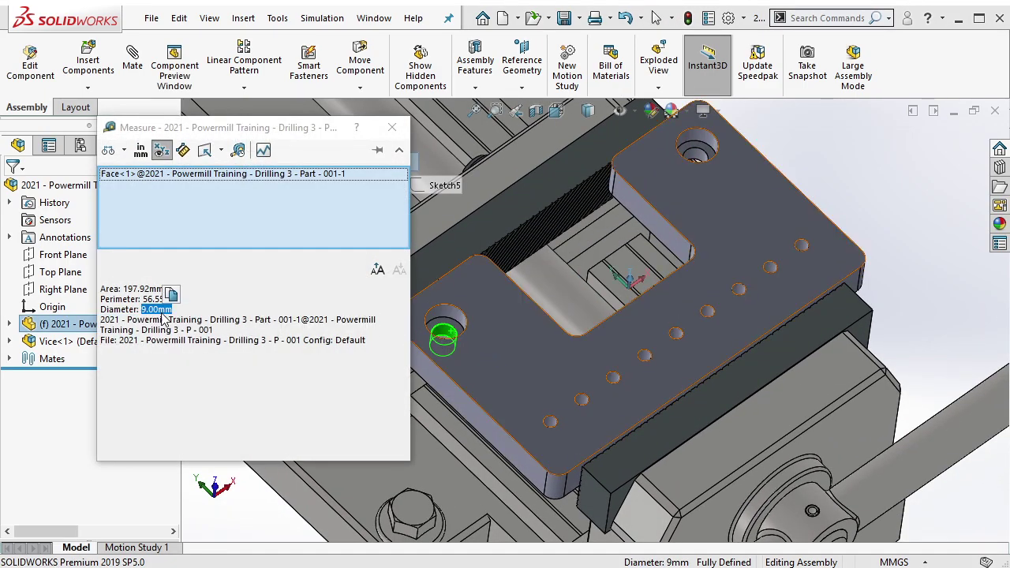
click(392, 127)
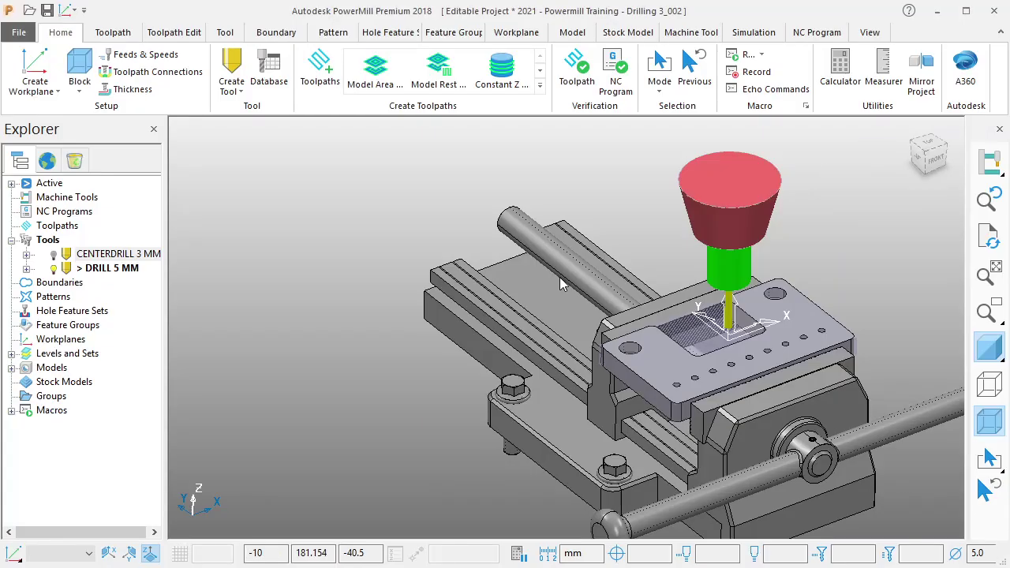
Step: Create an end mill tool by mistake, then delete the unwanted tool 1
scroll(835, 351, up, 3)
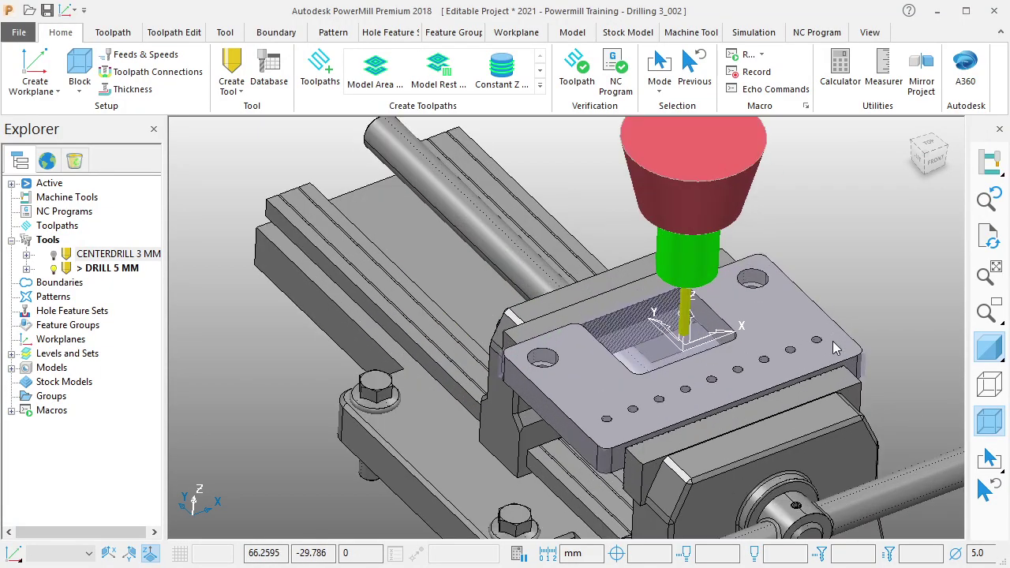
click(232, 85)
click(251, 124)
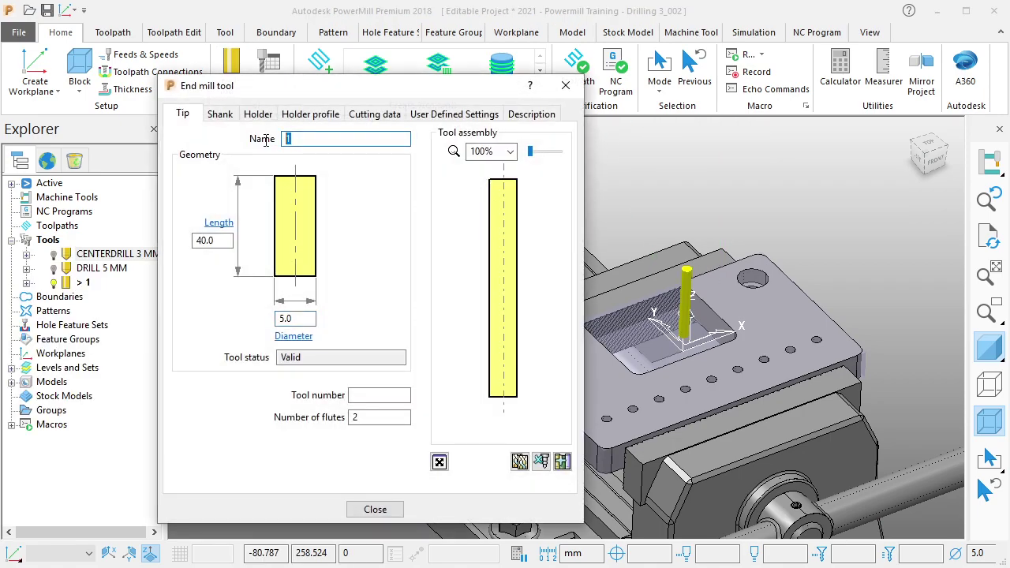
click(375, 509)
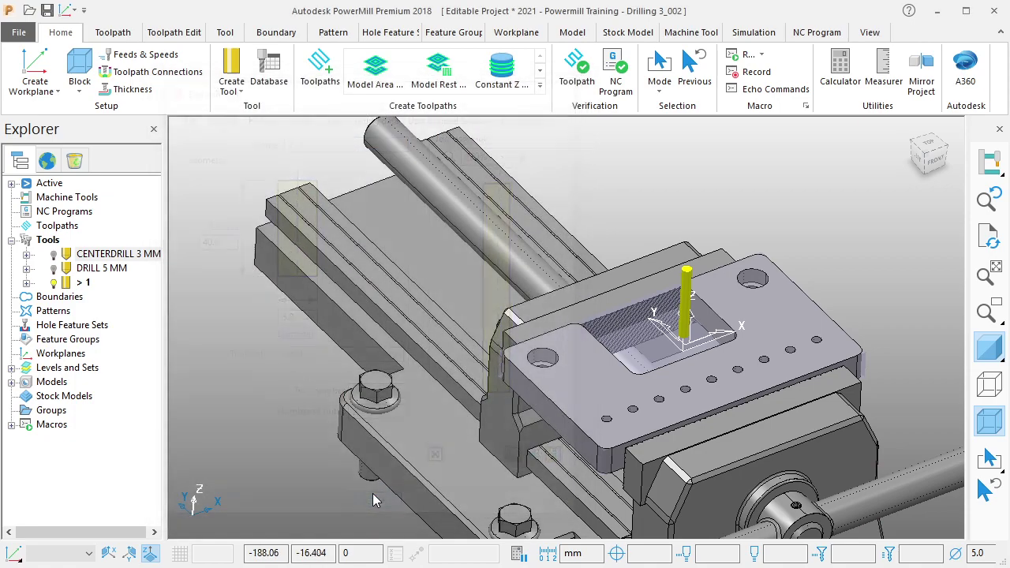
right_click(87, 288)
click(137, 279)
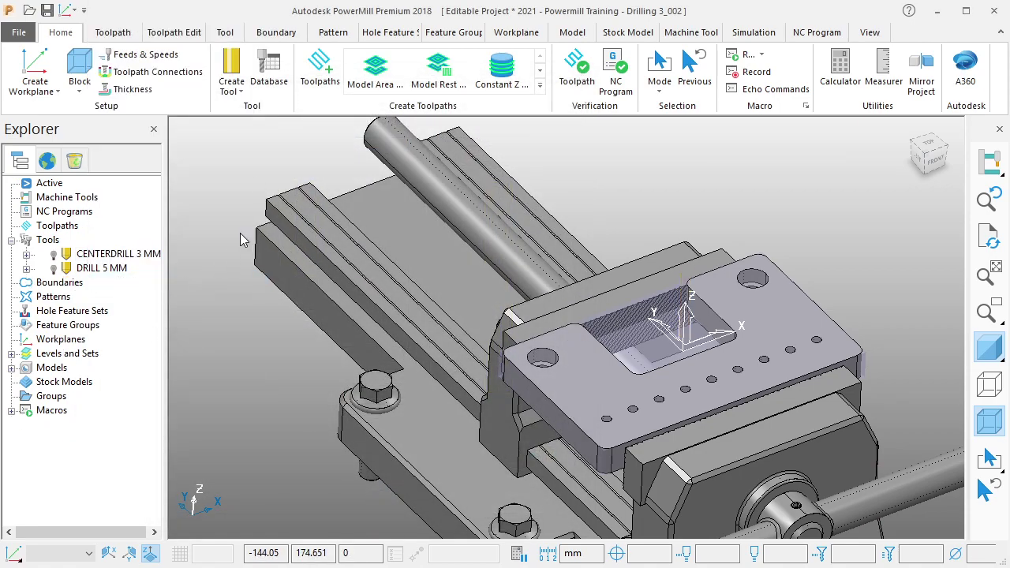
Step: Create a drill named DRILL 9 MM with 9 mm diameter and 60 mm full length
click(232, 79)
click(258, 221)
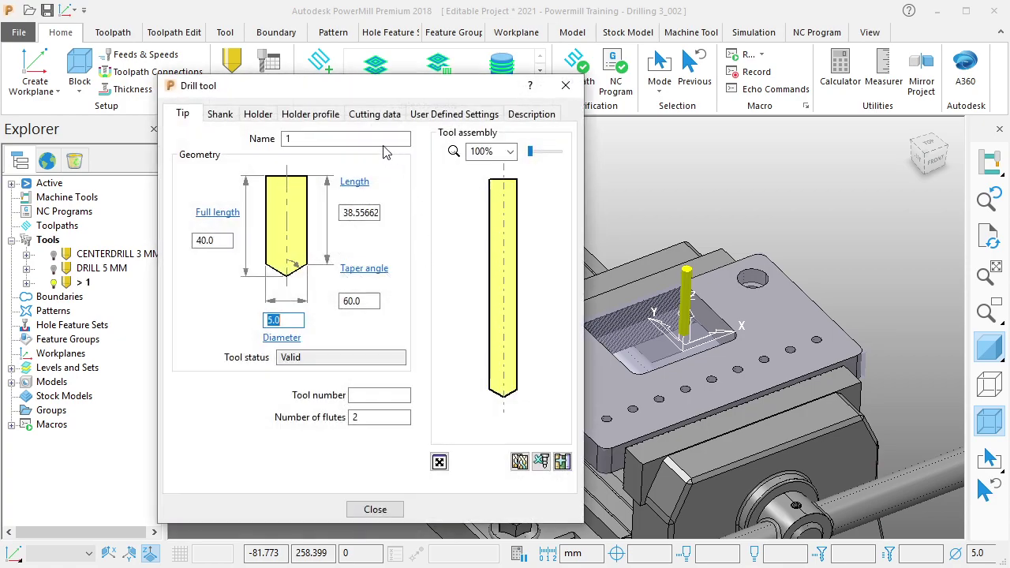
click(379, 140)
text(DRILL 9 MM)
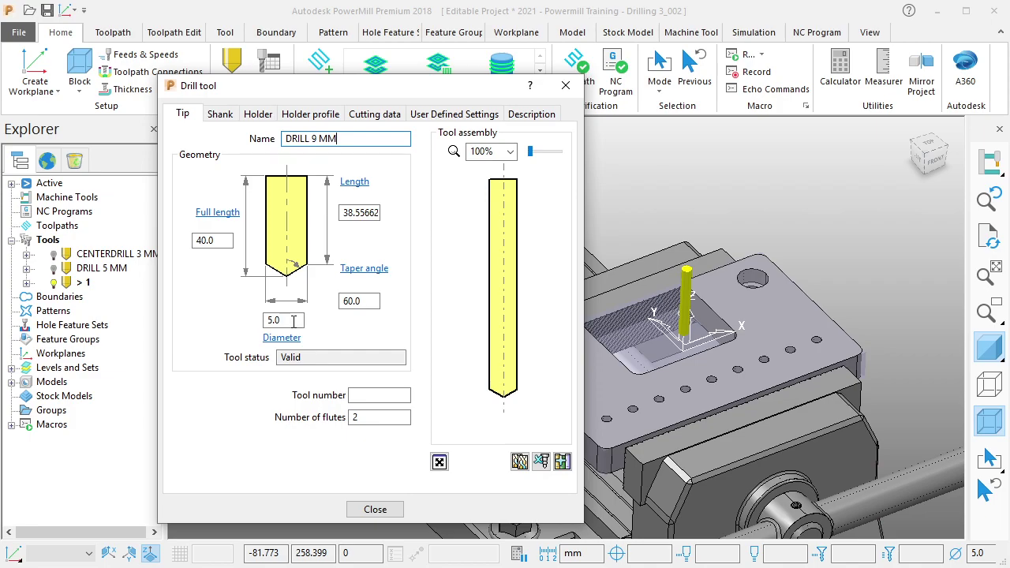
drag(292, 320, 253, 322)
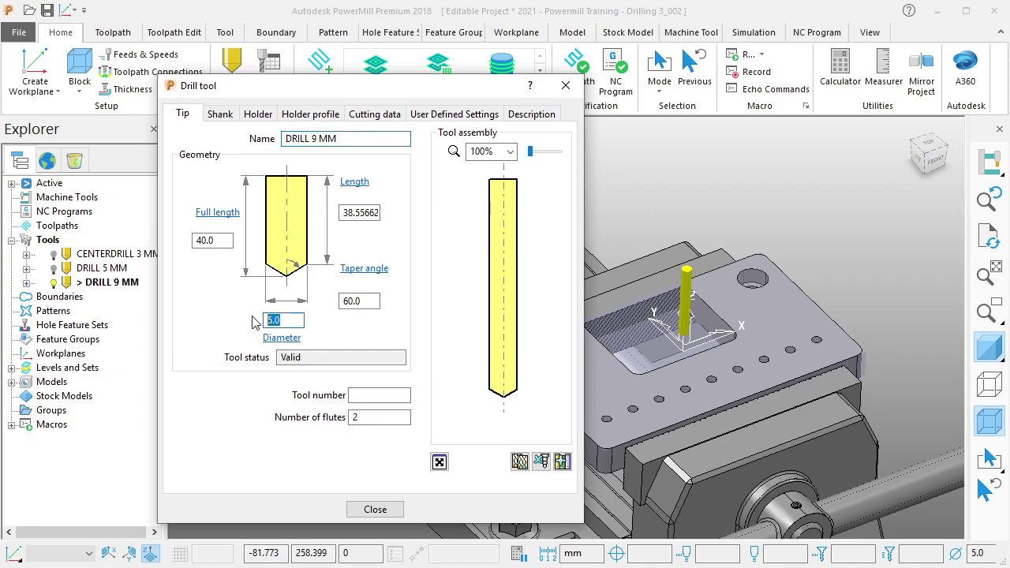
text(9)
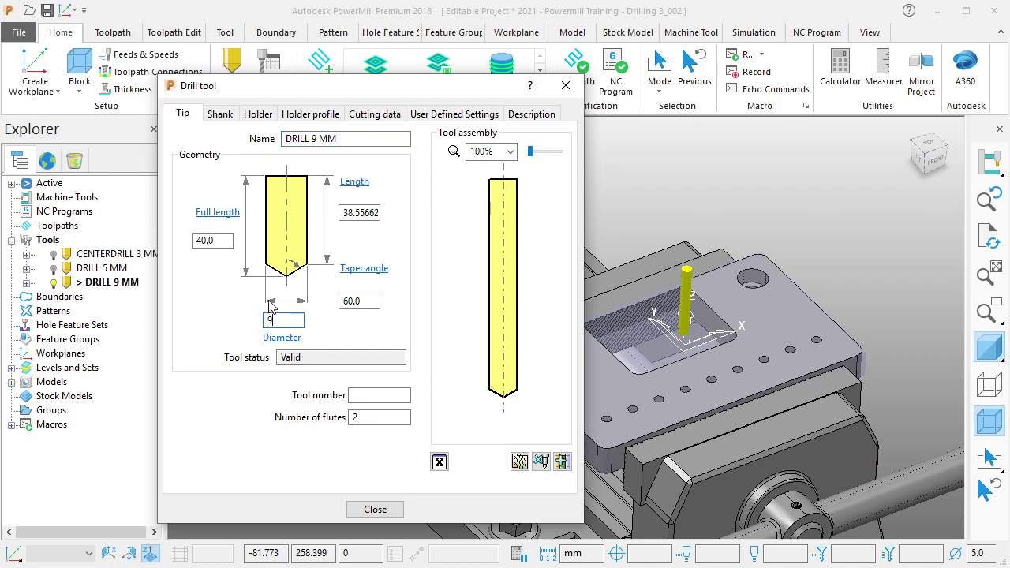
click(229, 241)
drag(228, 241, 167, 243)
text(60)
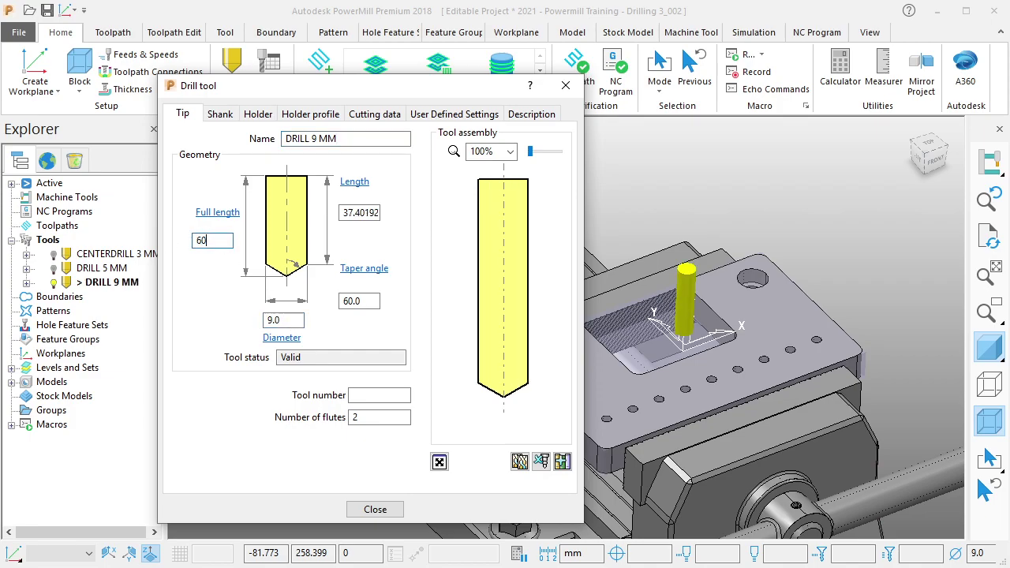
key(Return)
click(370, 397)
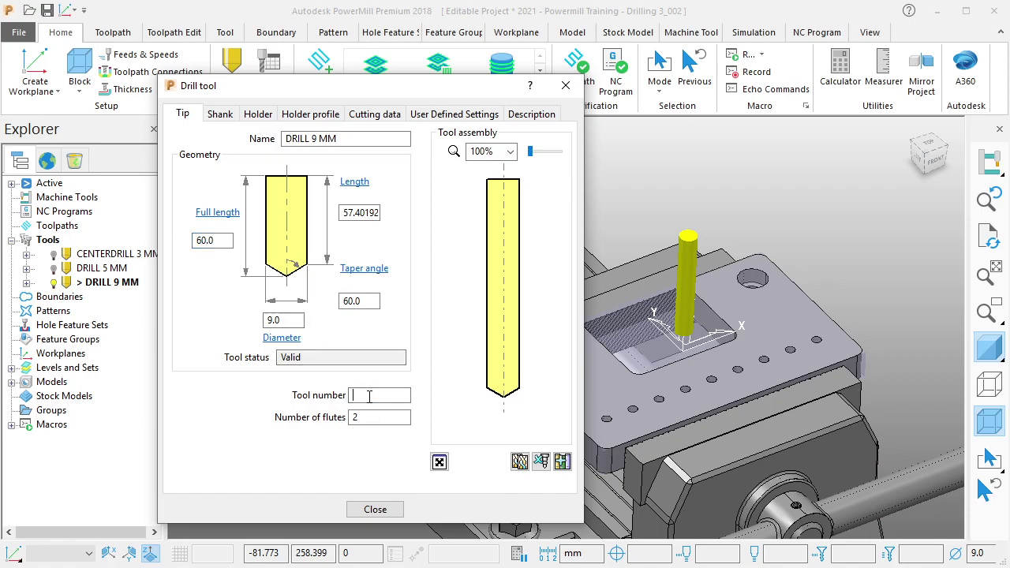
text(3)
Step: Give the DRILL 9 MM drill a 30 mm shank diameter
click(220, 114)
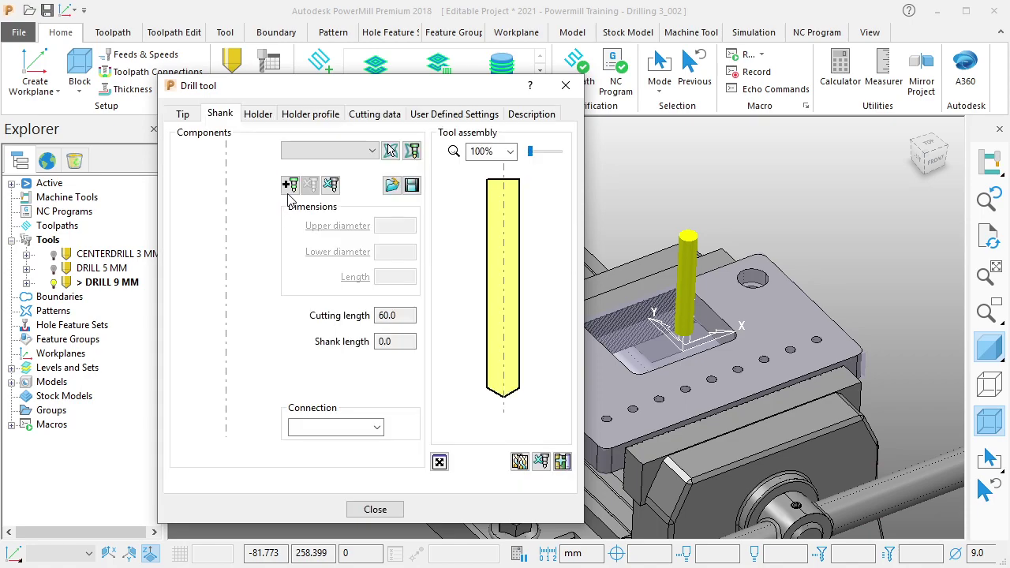
double_click(403, 253)
text(30)
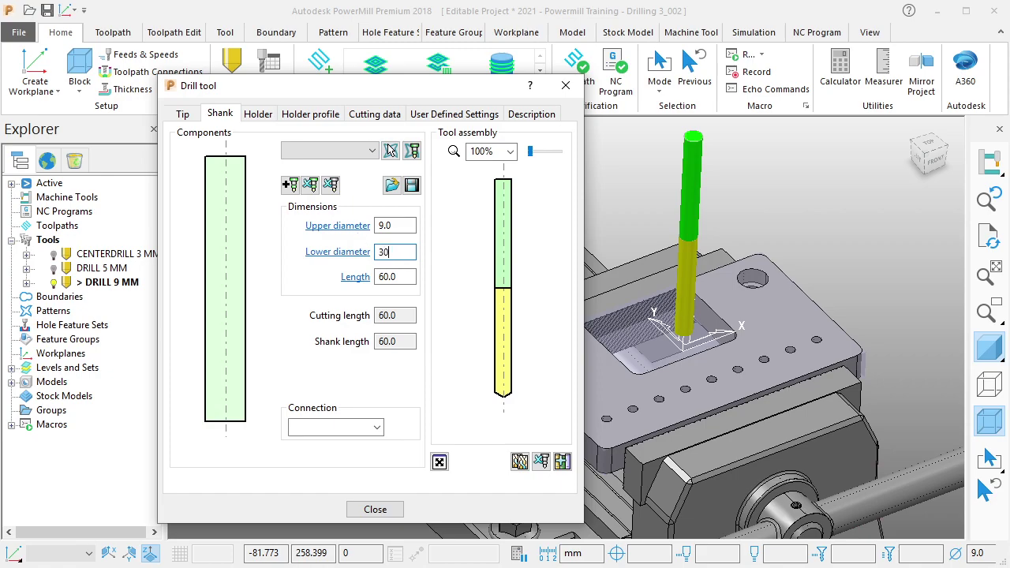
key(Return)
double_click(398, 227)
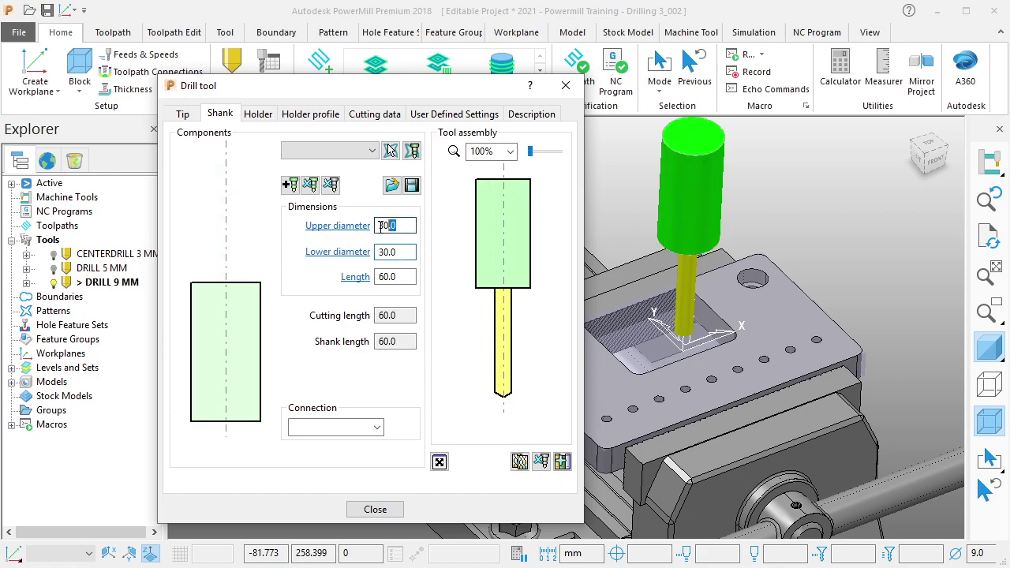
click(415, 277)
Step: Add a holder to the drill with a 120 mm overhang
click(258, 113)
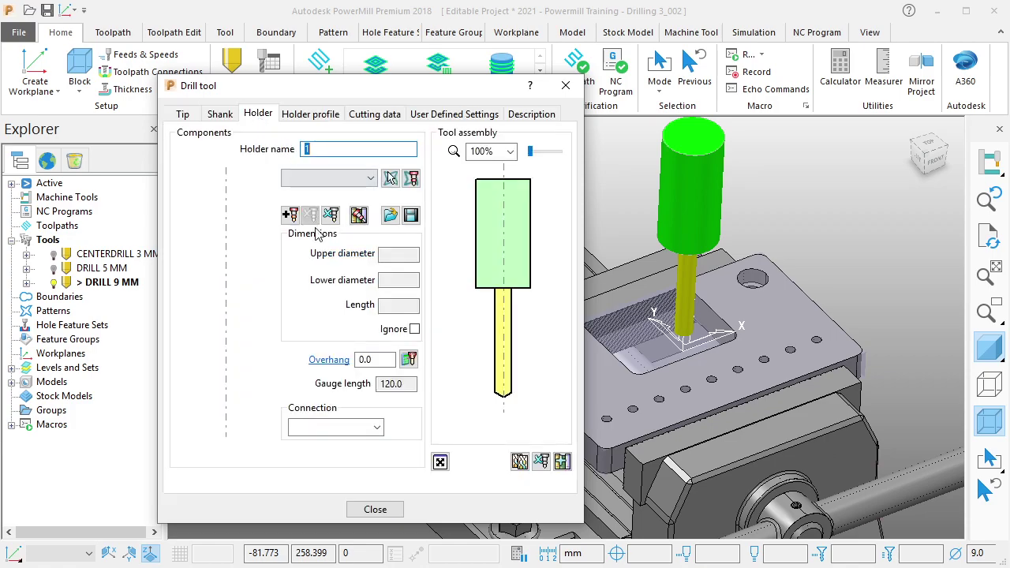
click(289, 215)
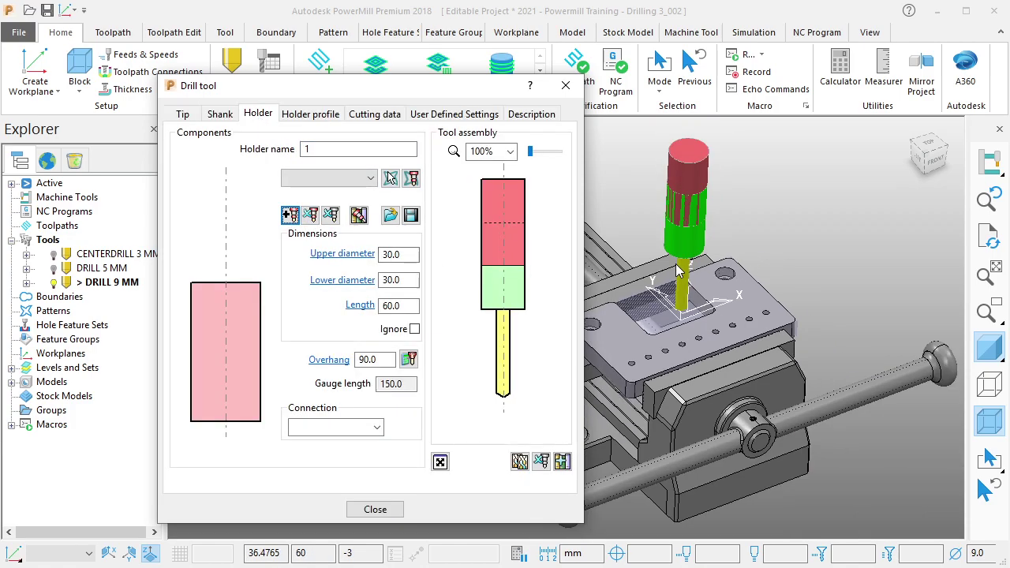
drag(393, 360, 355, 360)
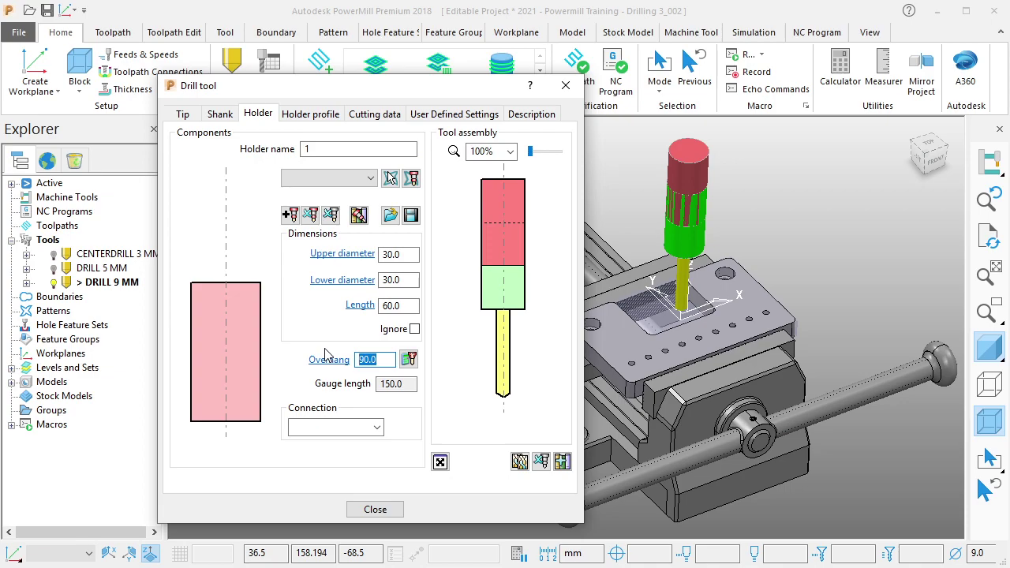
text(110)
key(Return)
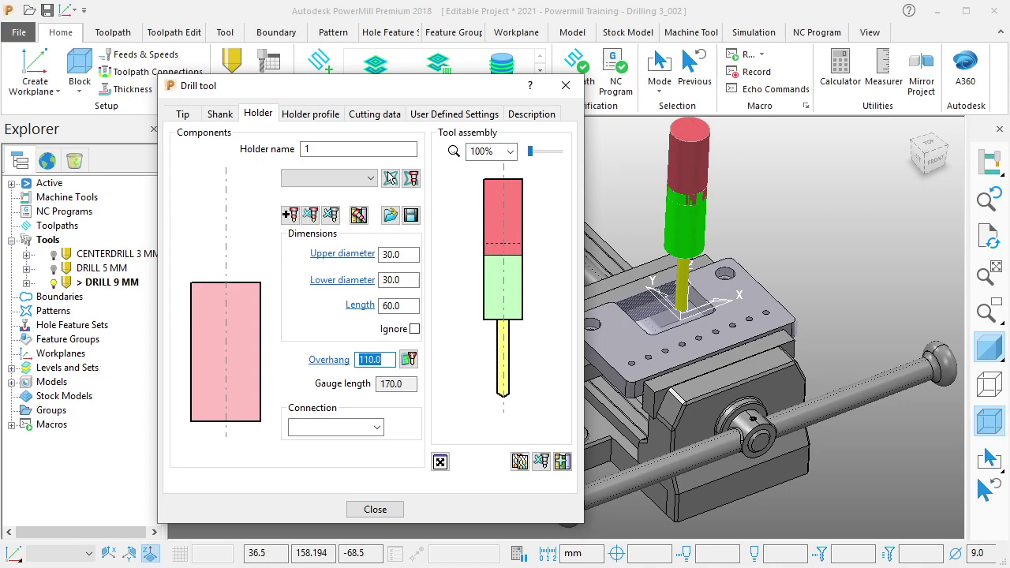
text(120)
key(Return)
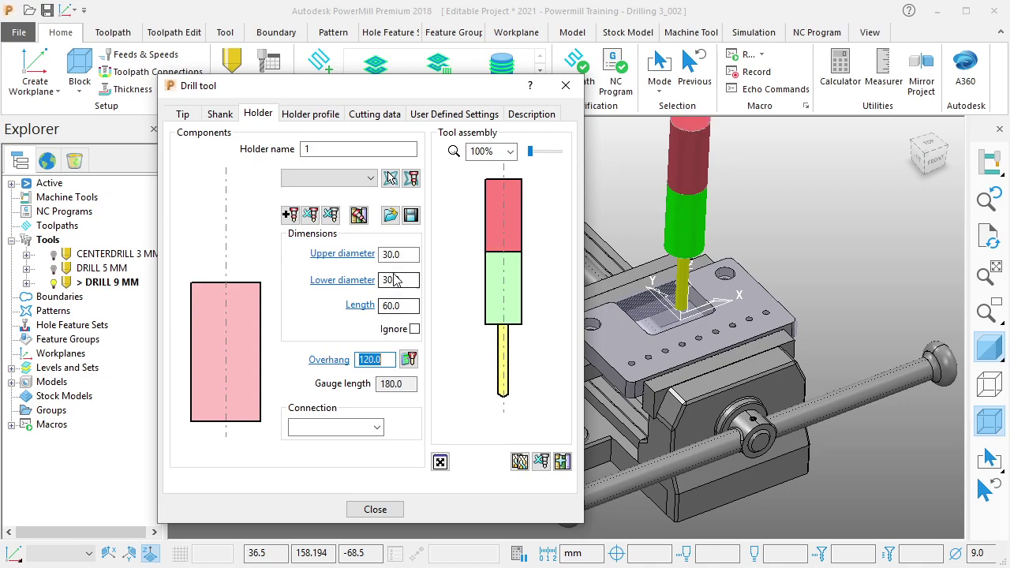
Step: Taper the holder from 60 mm lower to 90 mm upper diameter and close the tool settings
click(391, 281)
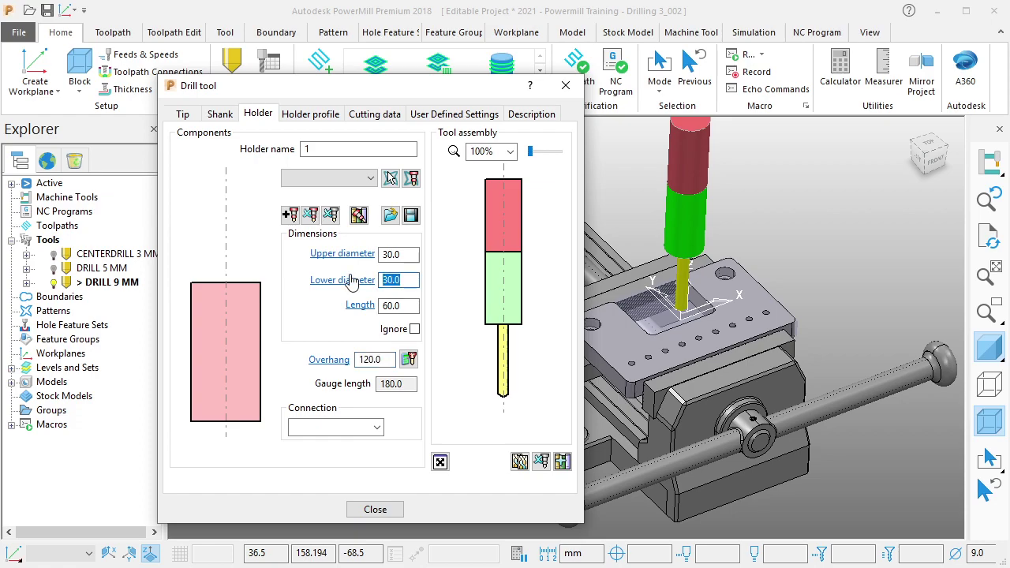
text(60)
key(Return)
click(407, 254)
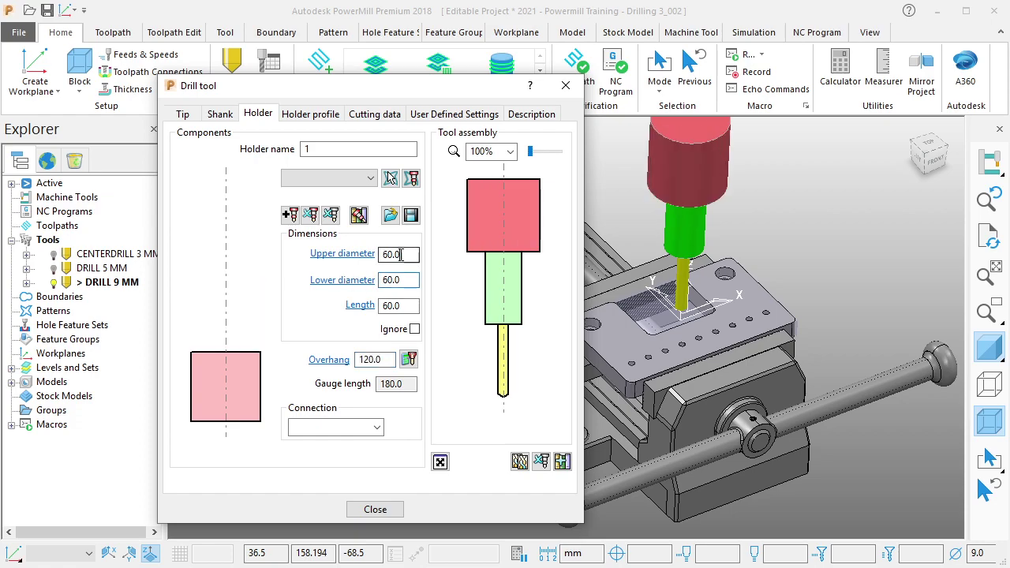
text(90)
key(Return)
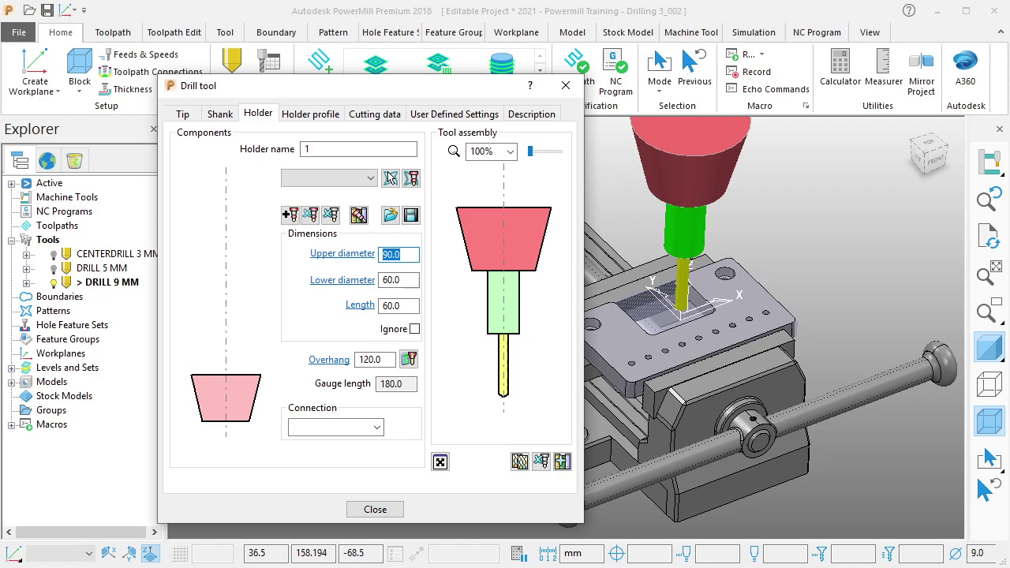
click(385, 509)
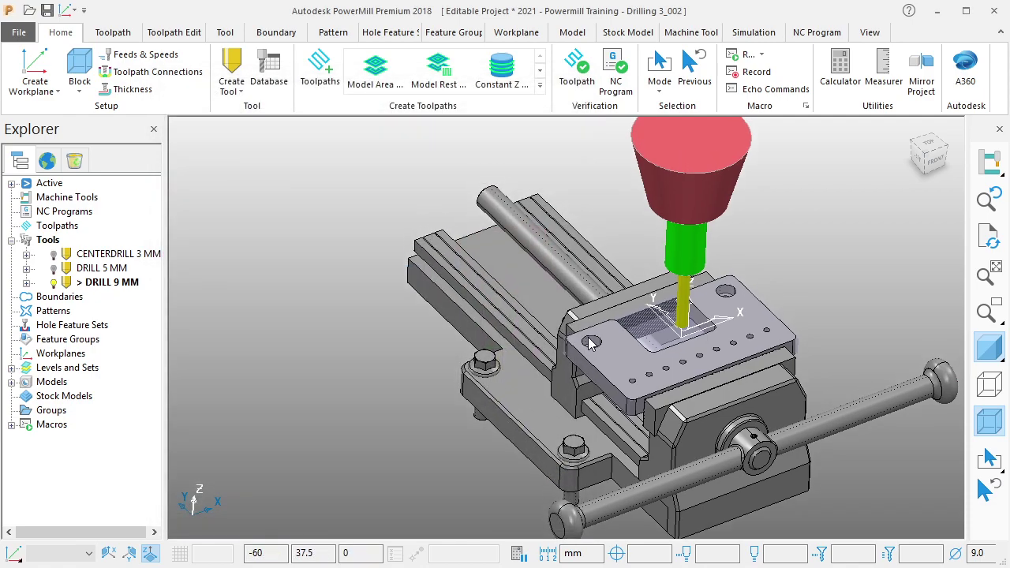
Step: Measure another counterbore hole in SOLIDWORKS, finding a 15 mm diameter
shift+middle_drag(591, 341, 624, 353)
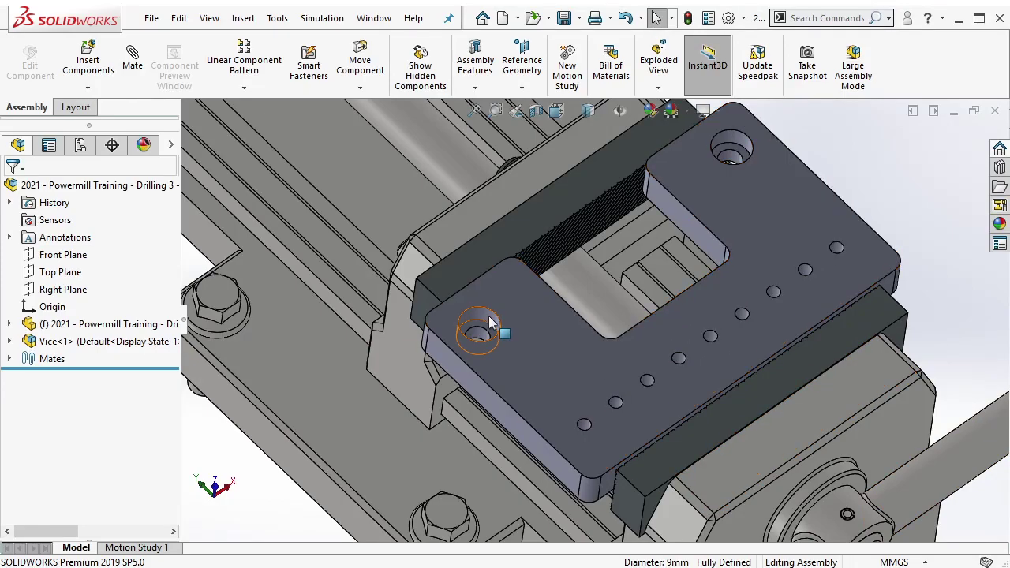
click(487, 322)
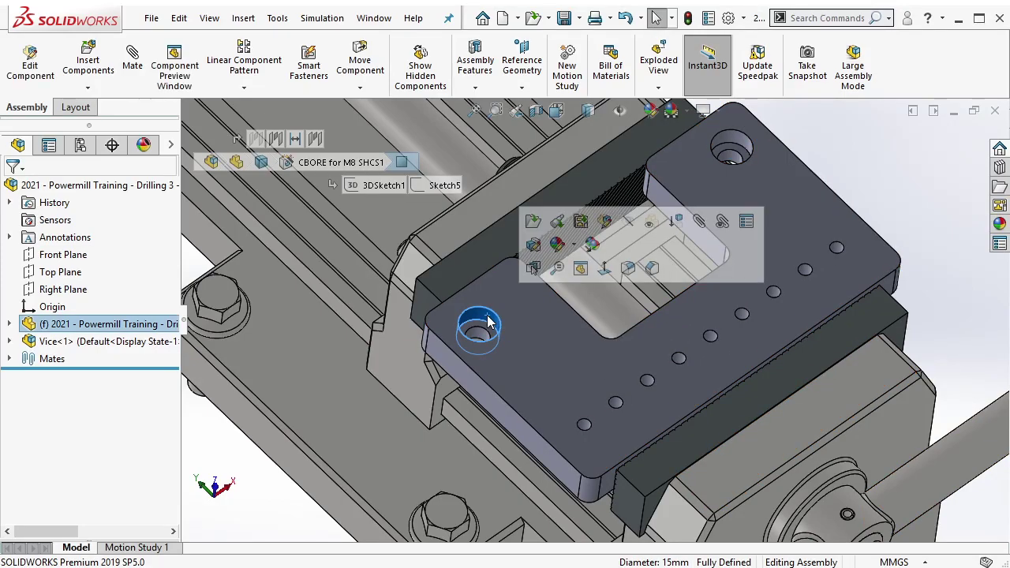
key(m)
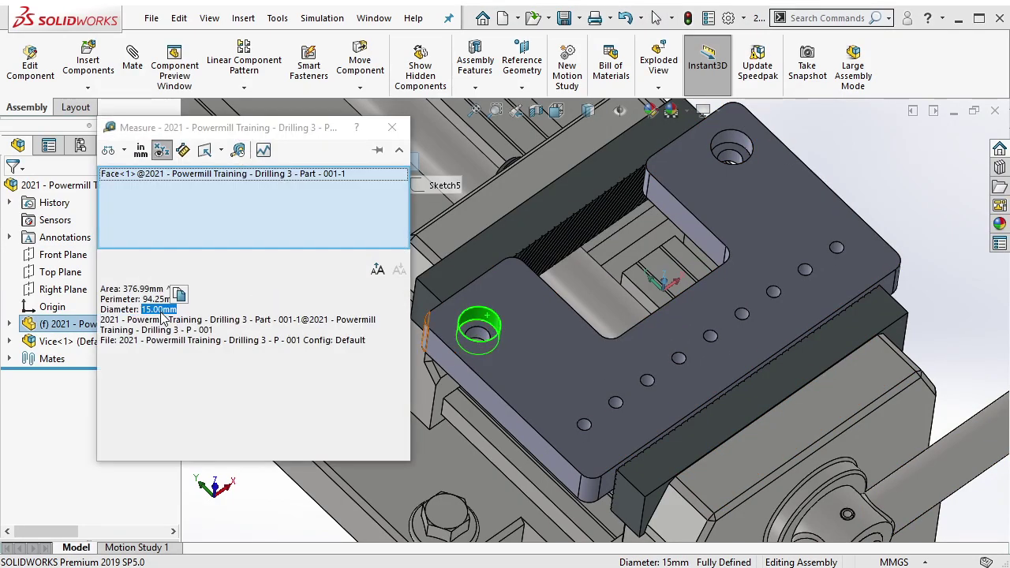
key(Escape)
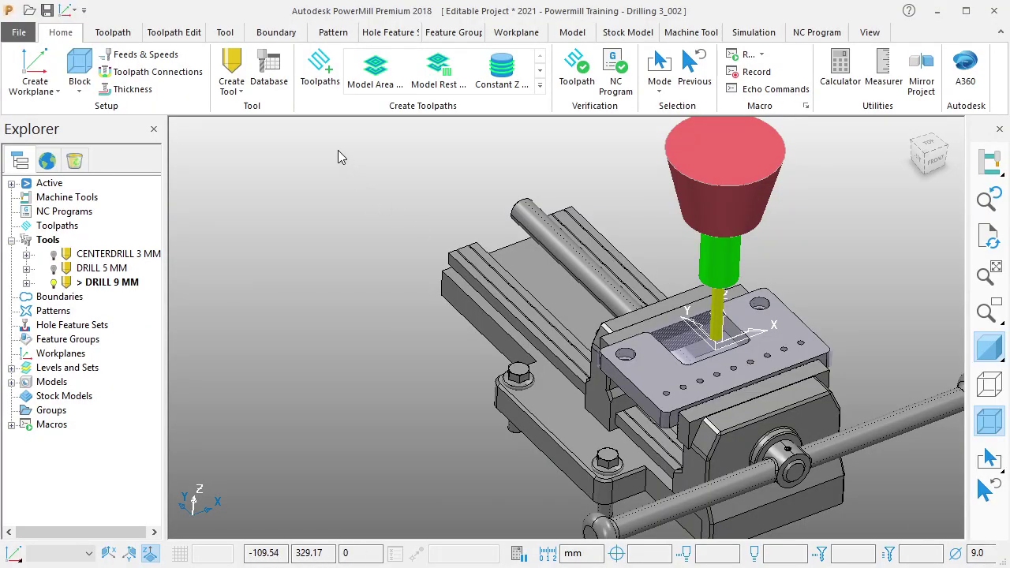
click(232, 75)
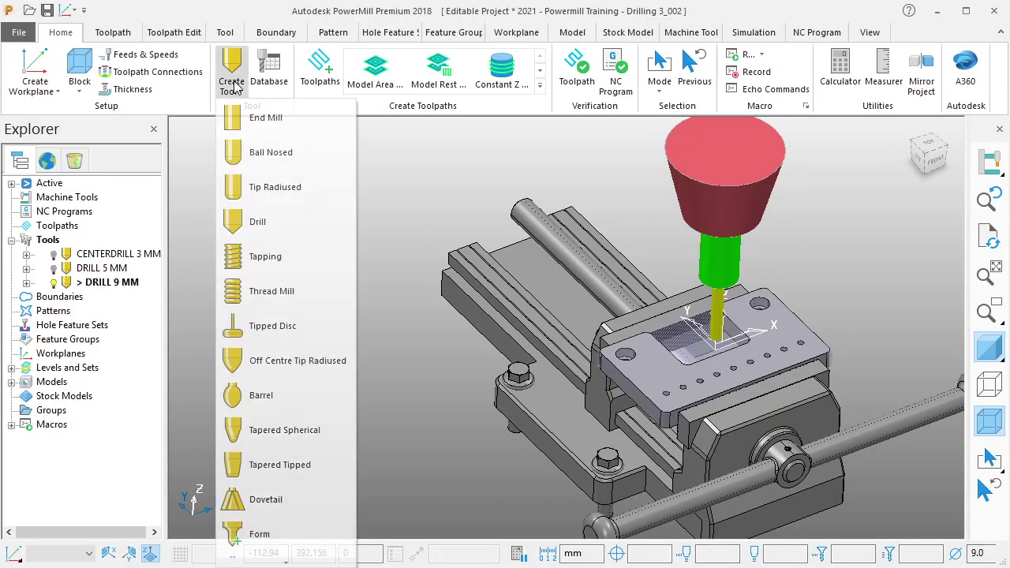
Step: Create end mill ENDMILL 15 MM with 15 mm diameter as tool number 4
click(242, 129)
text(ENDMILL 15 MM)
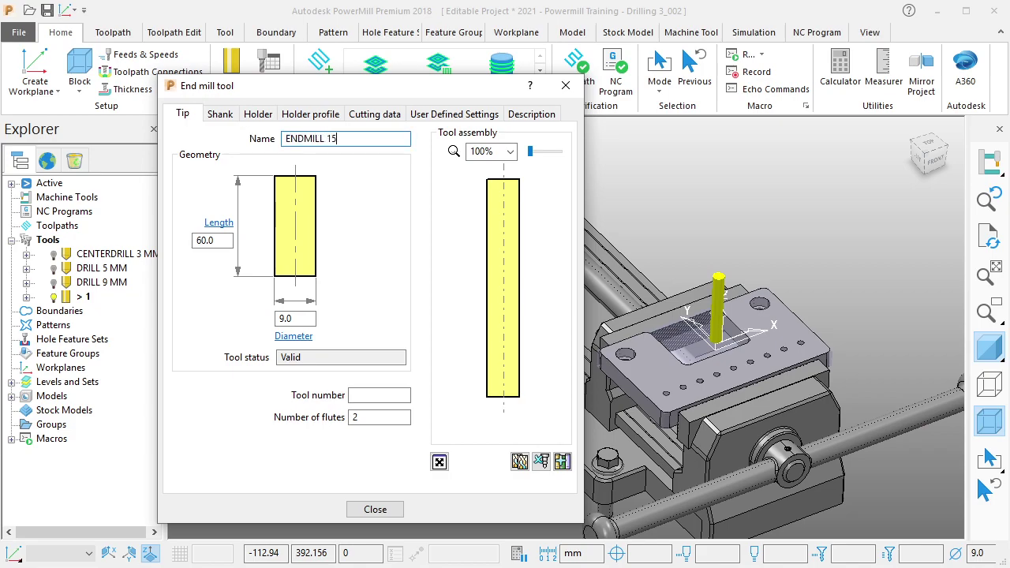
click(306, 320)
text(15)
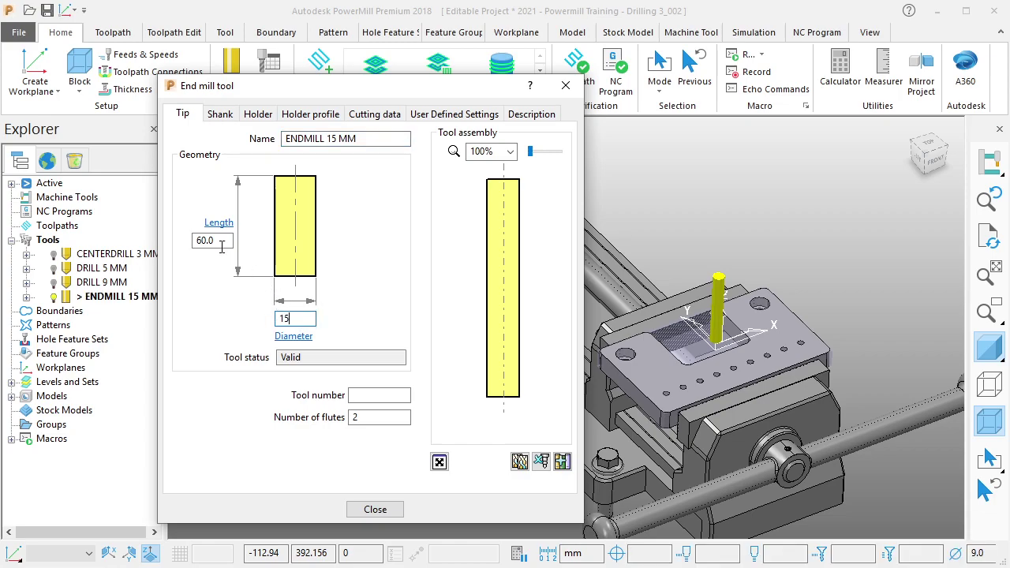
drag(222, 247, 186, 239)
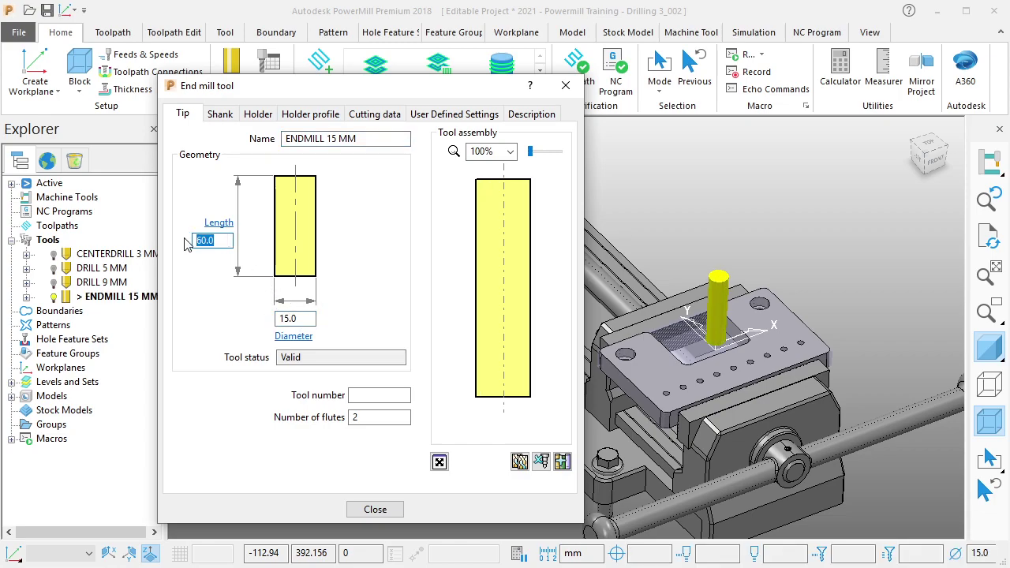
click(381, 394)
text(4)
Step: Add a 40 mm diameter shank to ENDMILL 15 MM
click(220, 114)
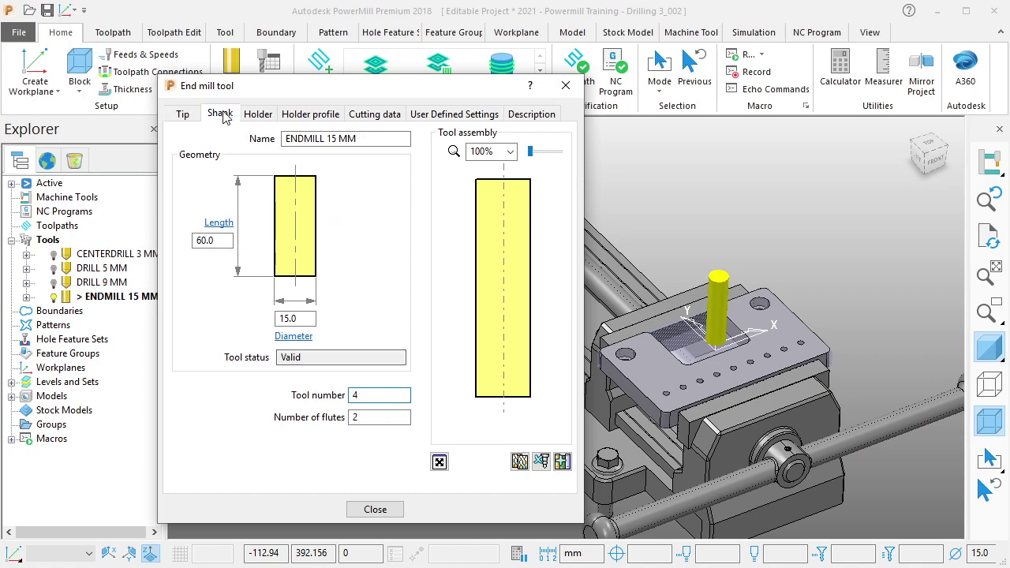
click(289, 185)
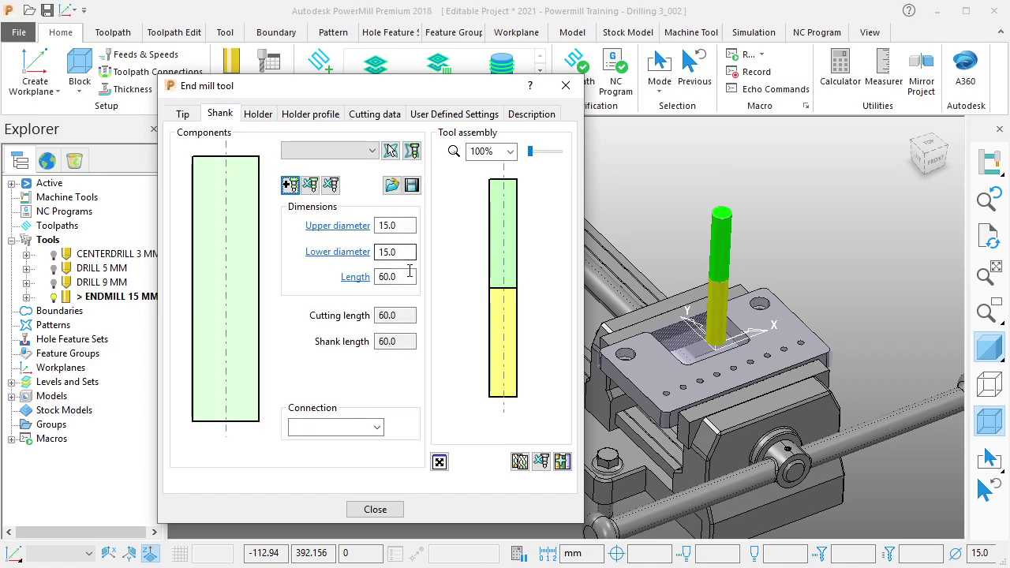
double_click(404, 252)
text(40)
key(Return)
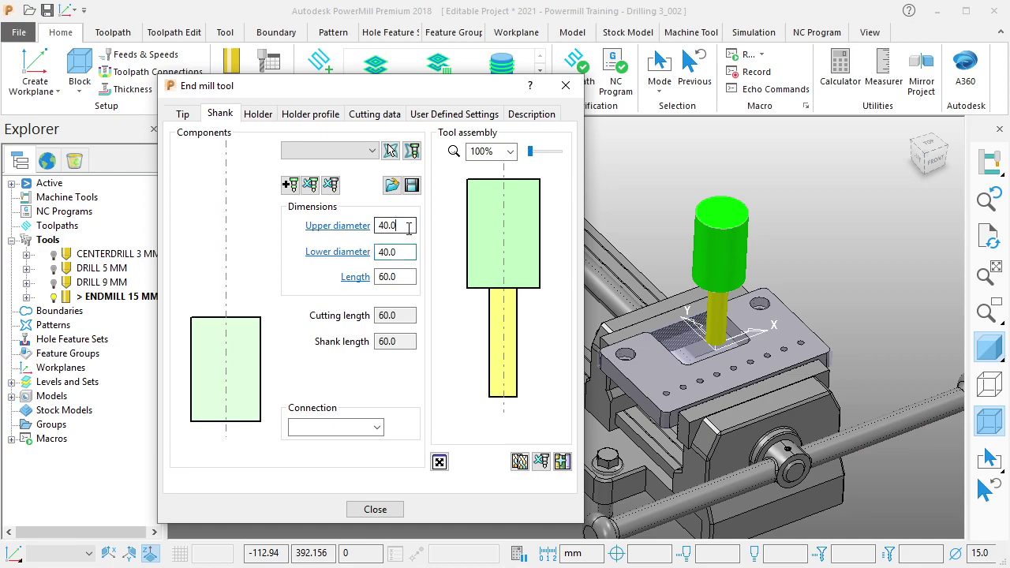
Step: Add a holder tapering from 70 mm lower to 130 mm upper diameter
click(257, 115)
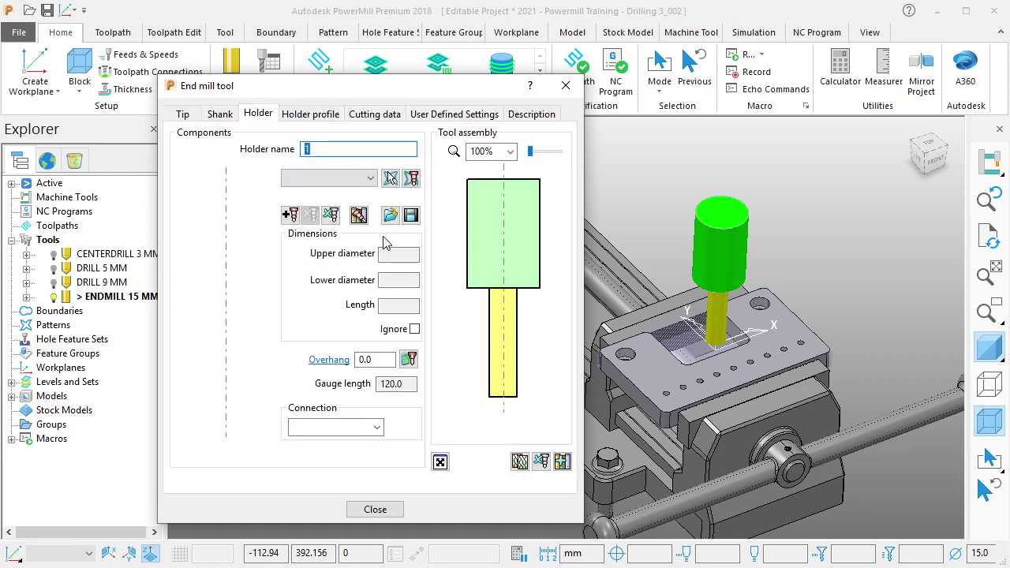
click(290, 215)
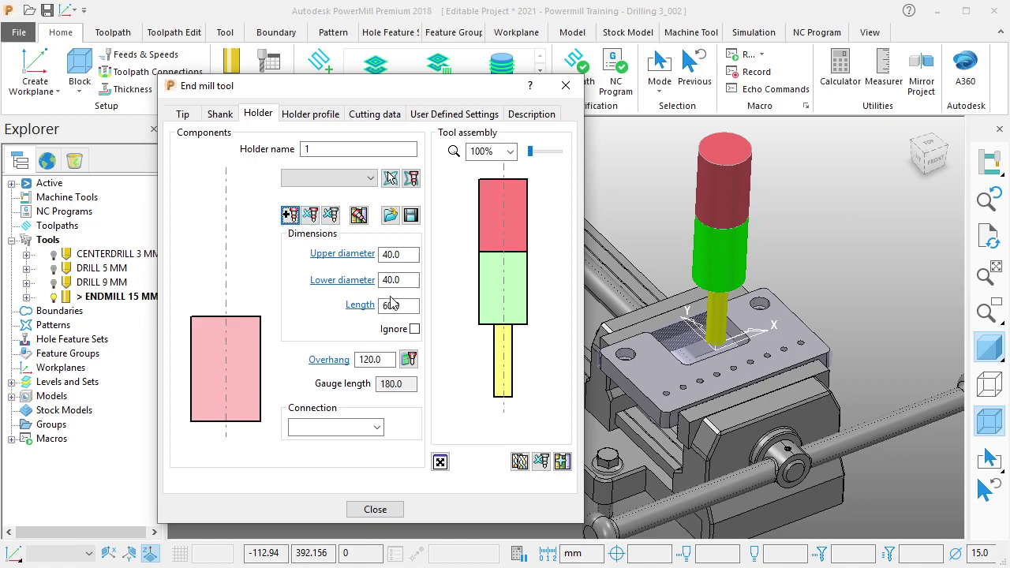
double_click(411, 284)
text(6)
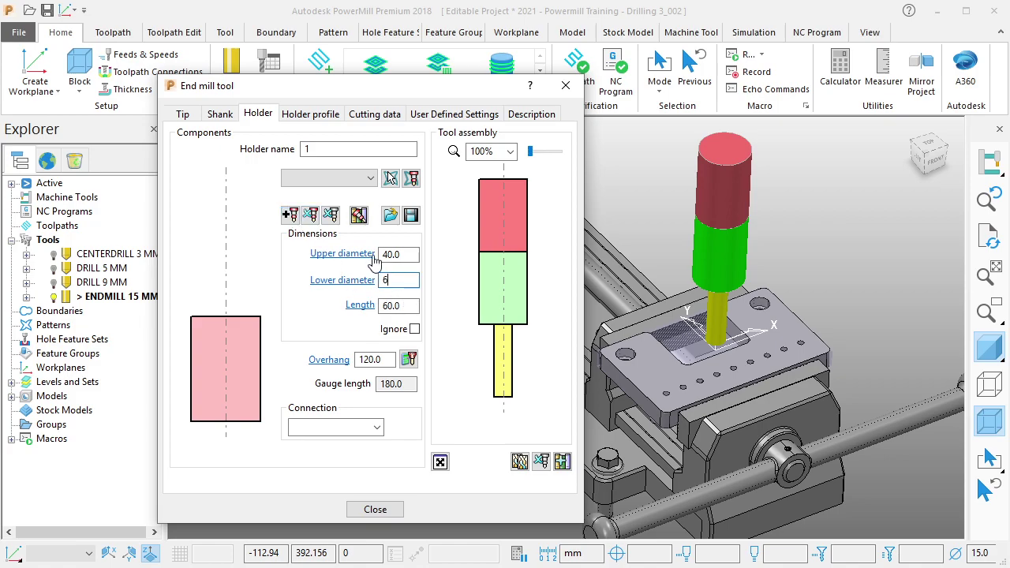
text(0)
key(Return)
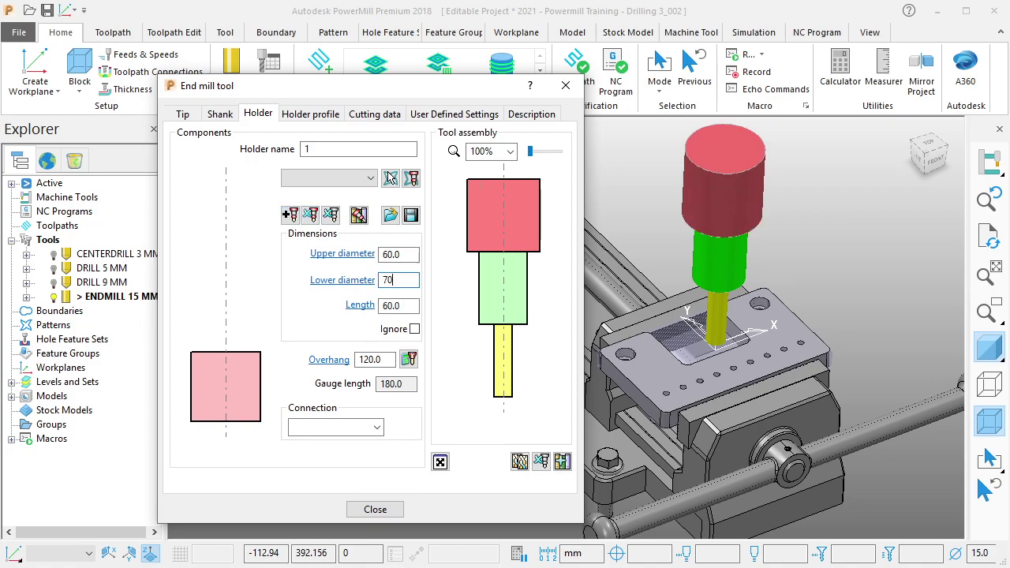
key(Return)
double_click(413, 253)
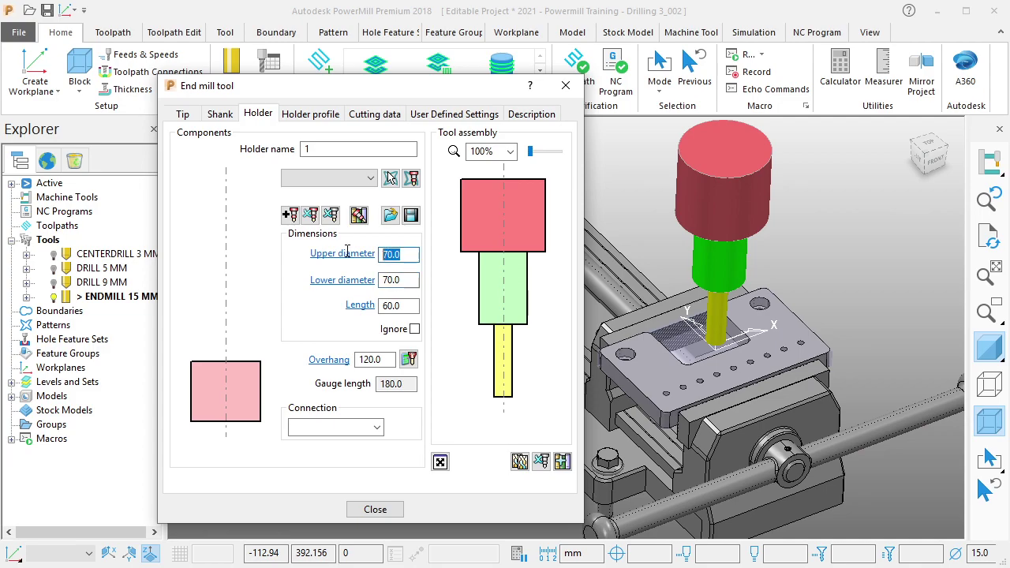
text(30)
key(Return)
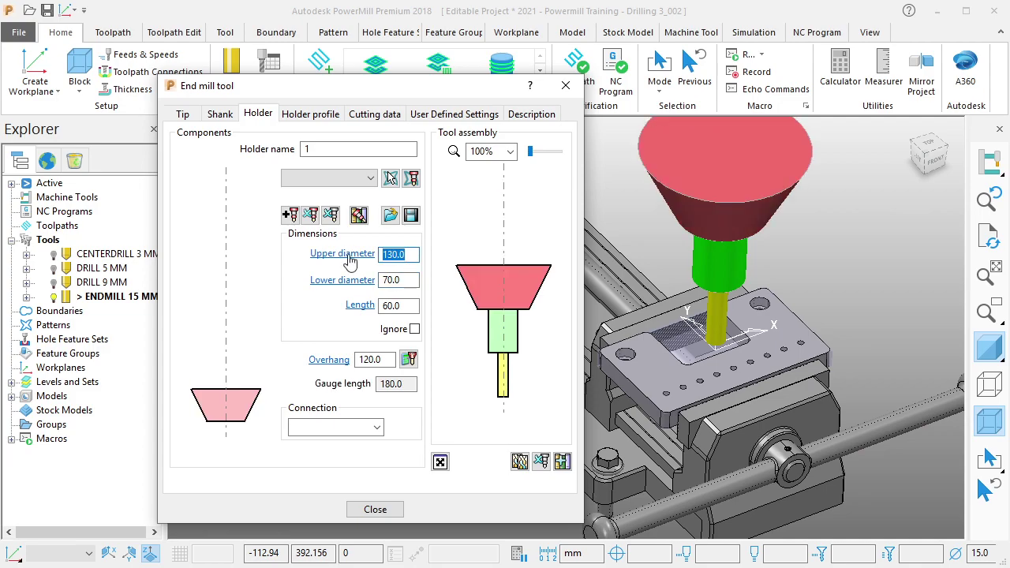
click(375, 509)
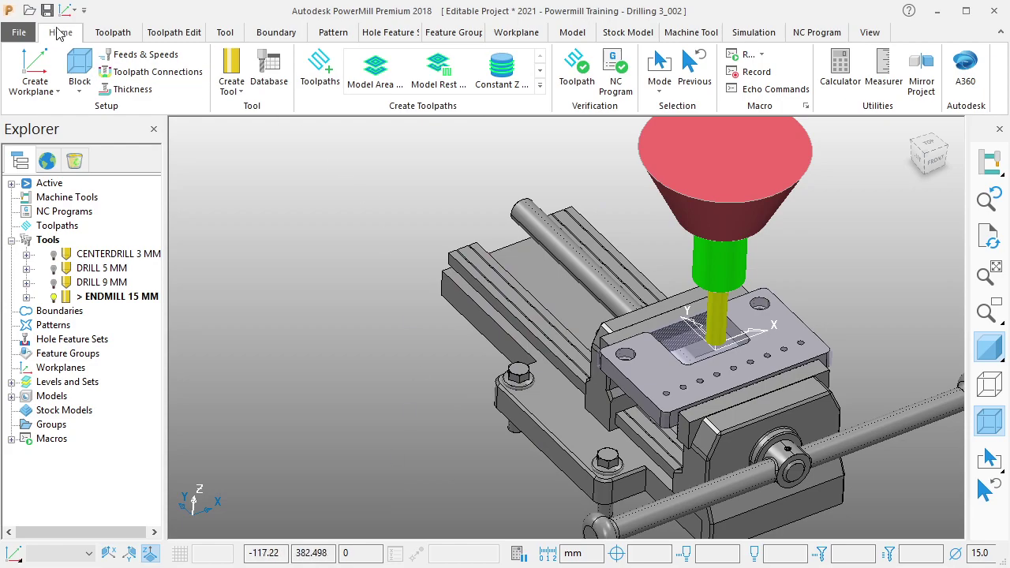
Step: Save the project and deactivate the ENDMILL 15 MM tool
click(47, 11)
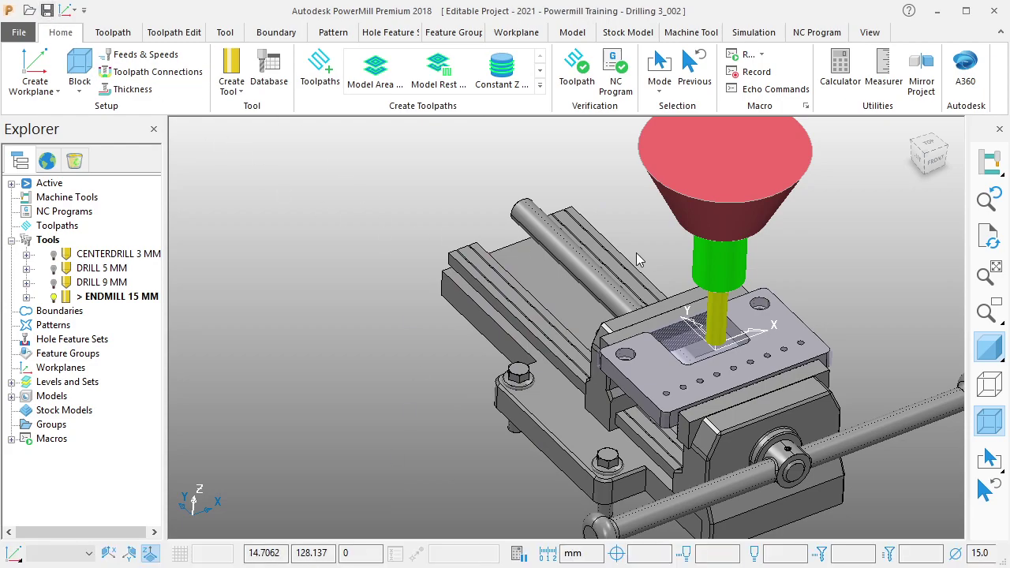
mouse_move(636, 252)
middle_down()
mouse_move(625, 236)
mouse_move(682, 252)
mouse_move(631, 238)
mouse_move(596, 243)
middle_up()
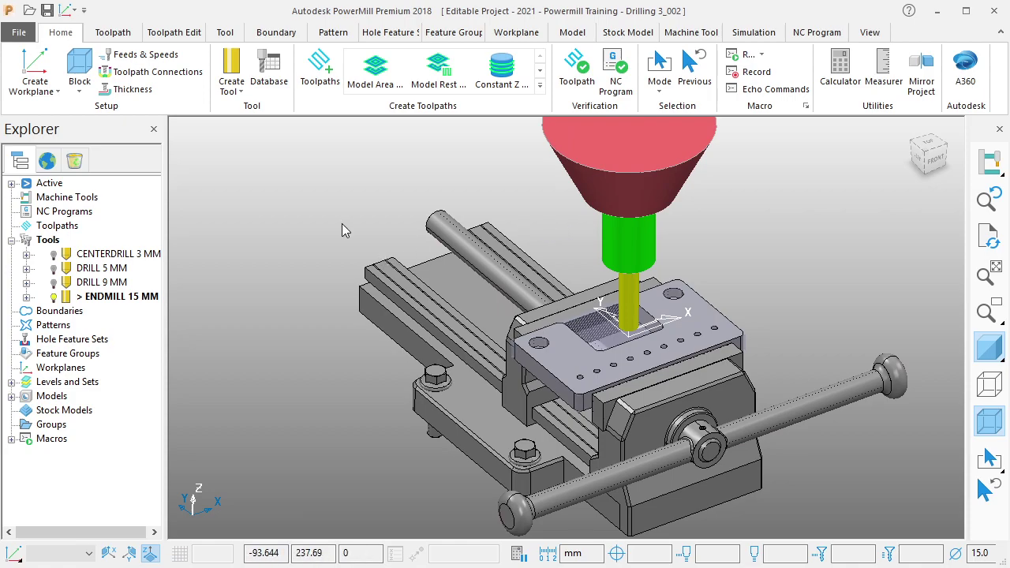
right_click(150, 301)
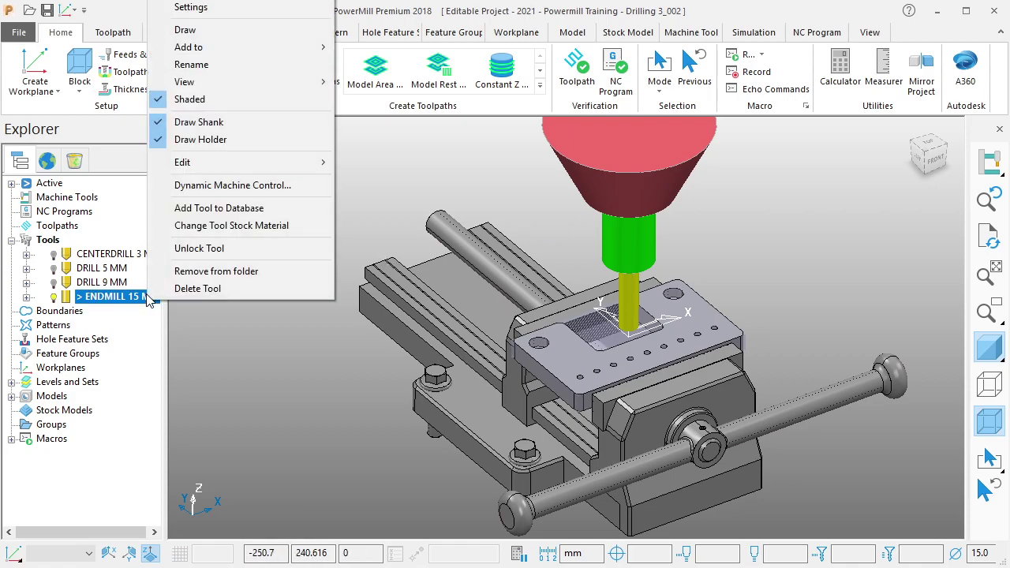
click(200, 106)
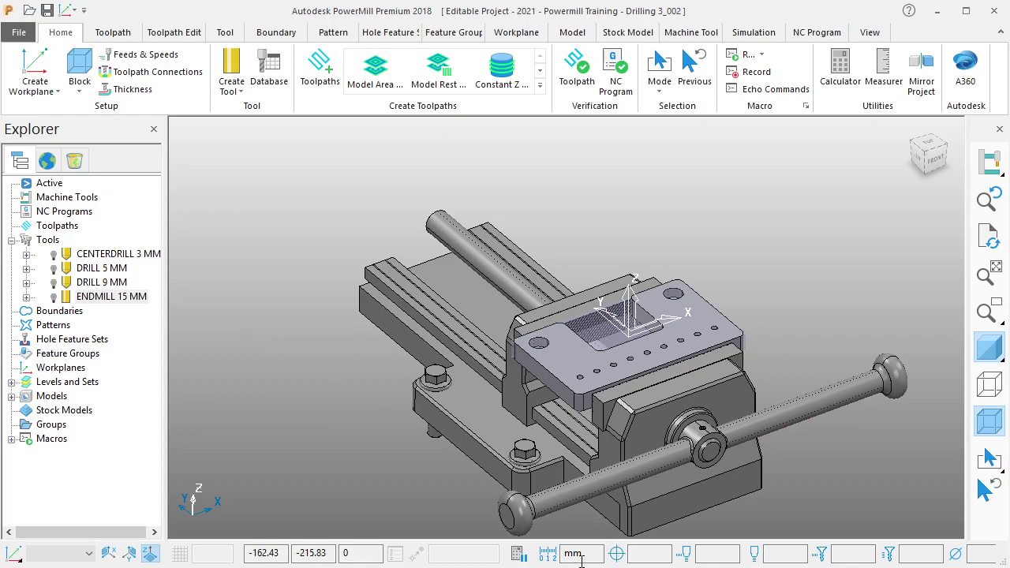
Step: Clear the note line in the notes window and minimize it
mouse_move(680, 267)
mouse_down()
mouse_move(582, 275)
mouse_move(281, 267)
mouse_up()
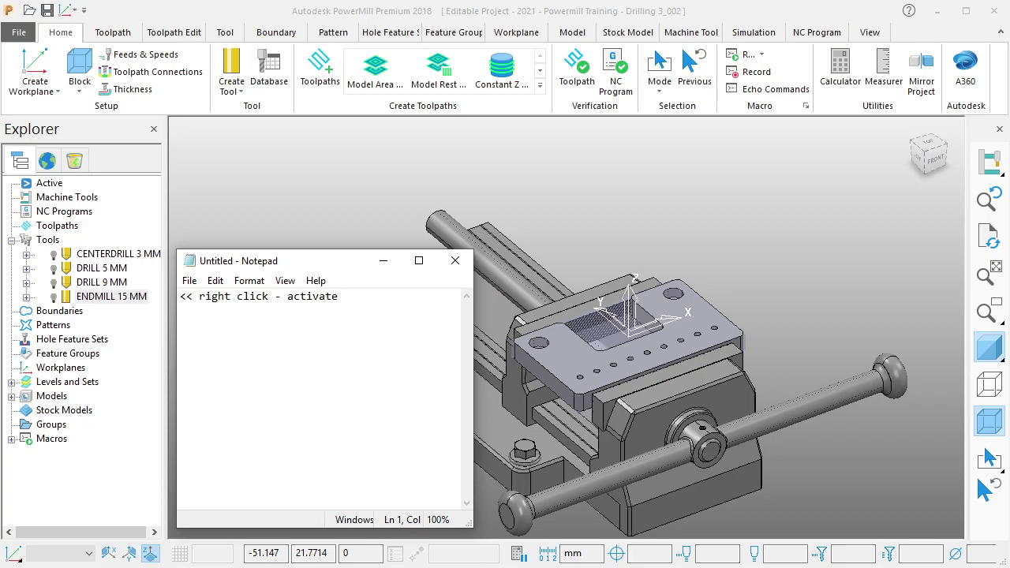
key(ctrl+a)
key(BackSpace)
click(384, 261)
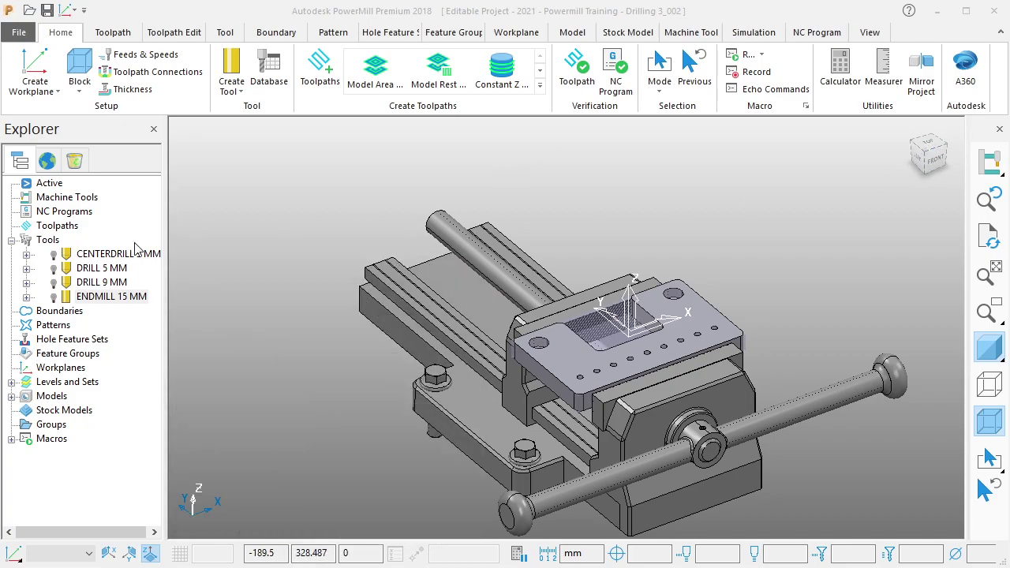
Step: Briefly activate ENDMILL 15 MM over the plate, then deactivate it again
right_click(111, 296)
click(154, 7)
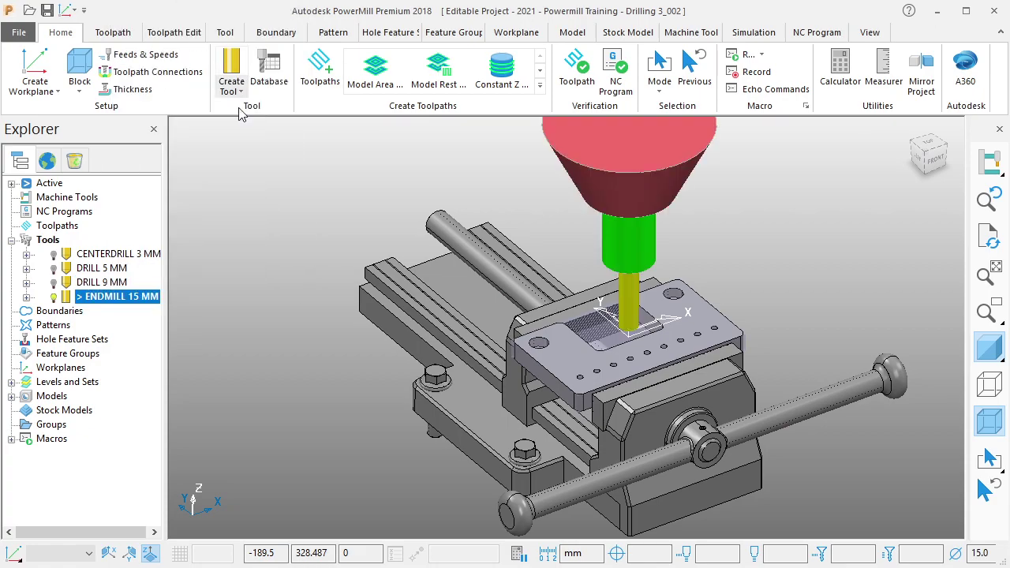
right_click(138, 302)
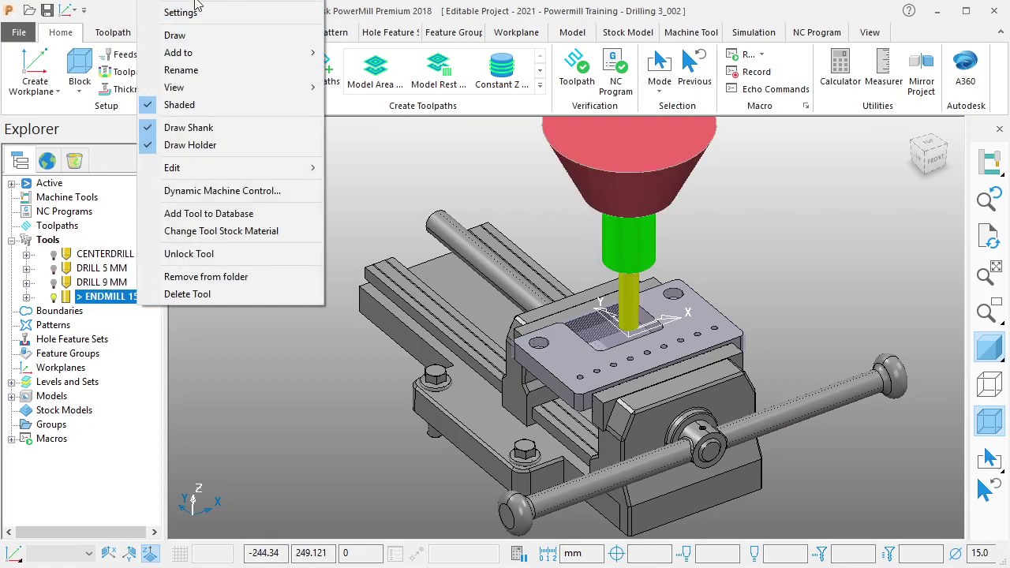
click(199, 6)
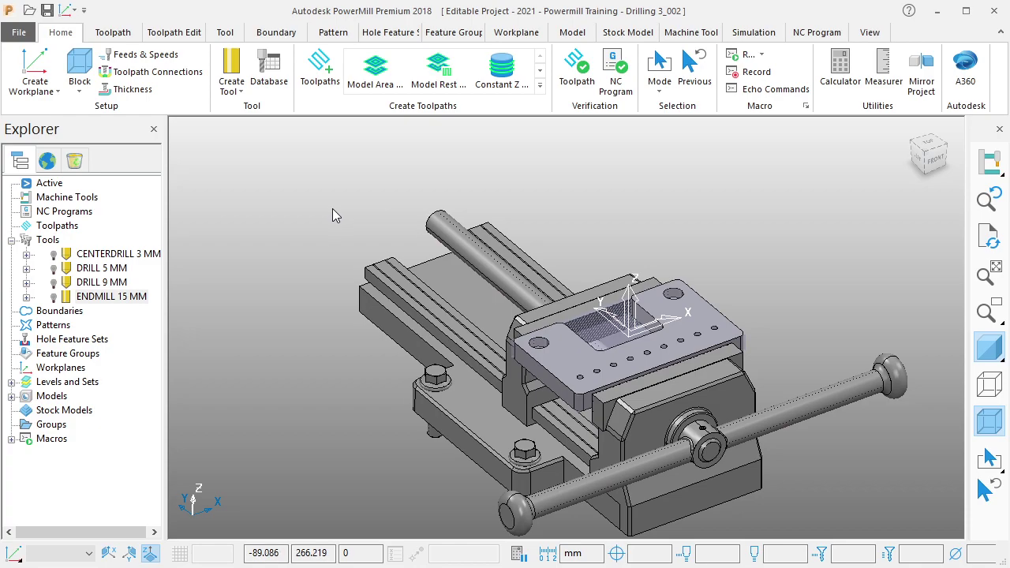
Step: Orbit and zoom in on the top plate to reveal its left hole
mouse_move(335, 214)
middle_down()
mouse_move(395, 197)
mouse_move(365, 207)
middle_up()
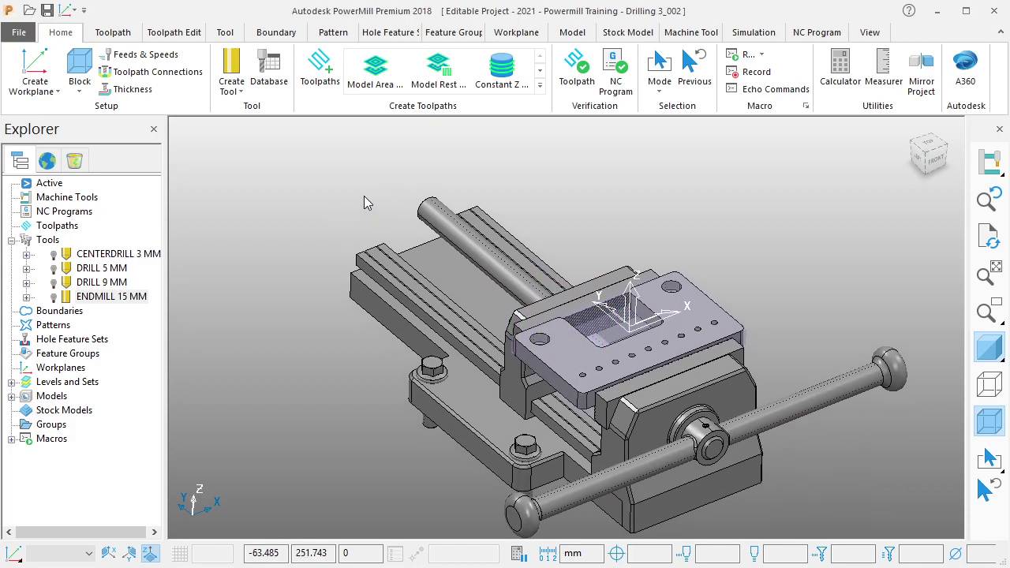
scroll(628, 365, up, 2)
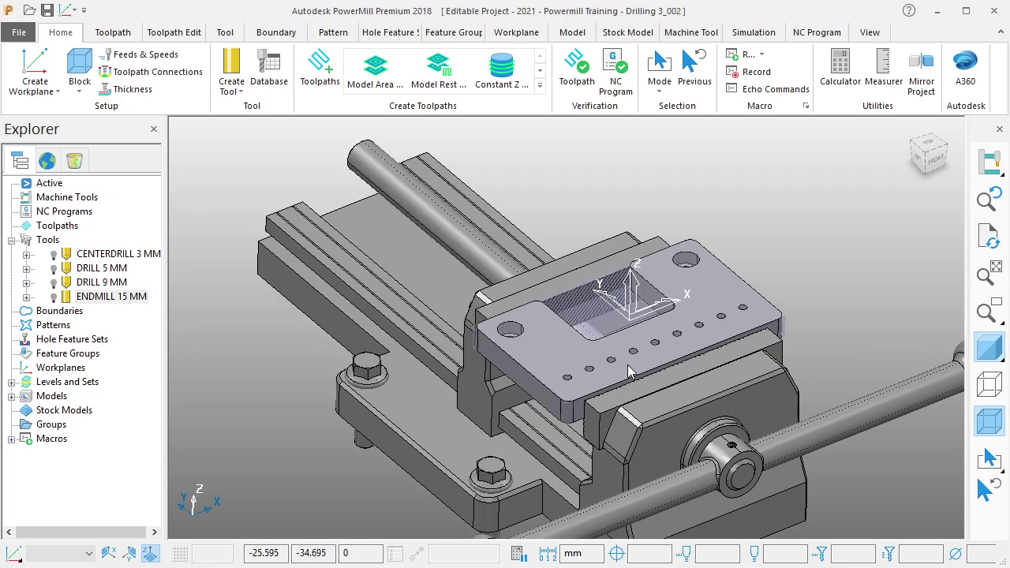
scroll(651, 357, up, 2)
scroll(667, 344, up, 2)
mouse_move(667, 343)
middle_down()
mouse_move(586, 385)
mouse_move(714, 357)
mouse_move(714, 378)
mouse_move(668, 303)
mouse_move(658, 308)
middle_up()
scroll(655, 314, up, 1)
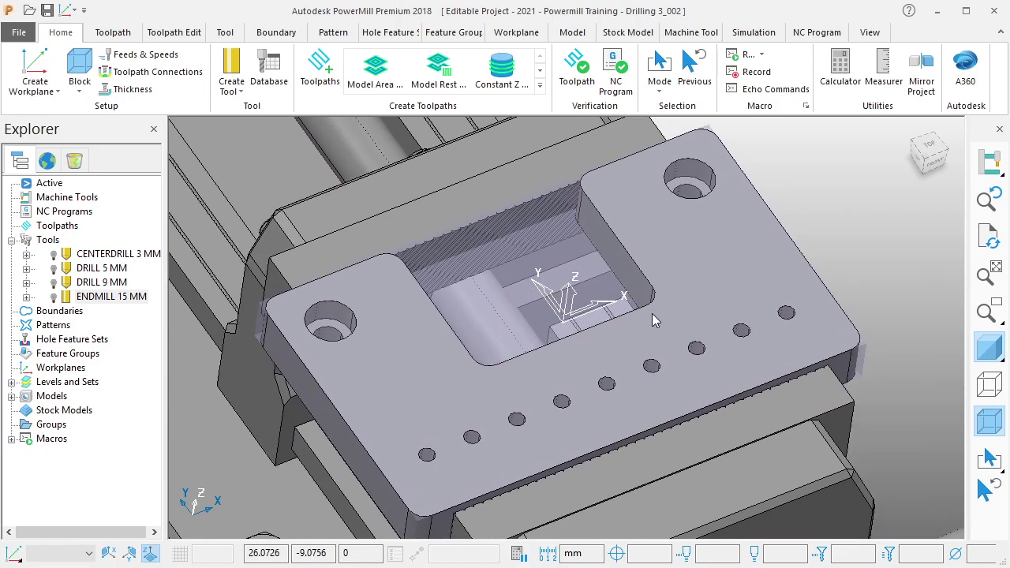
scroll(652, 313, up, 1)
scroll(663, 303, up, 1)
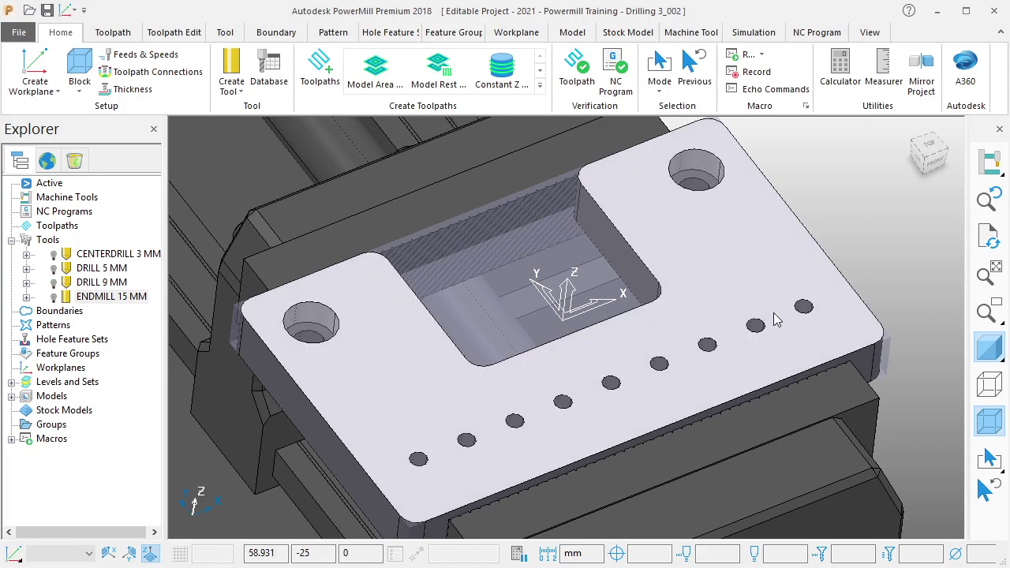
scroll(763, 325, up, 2)
scroll(556, 286, up, 3)
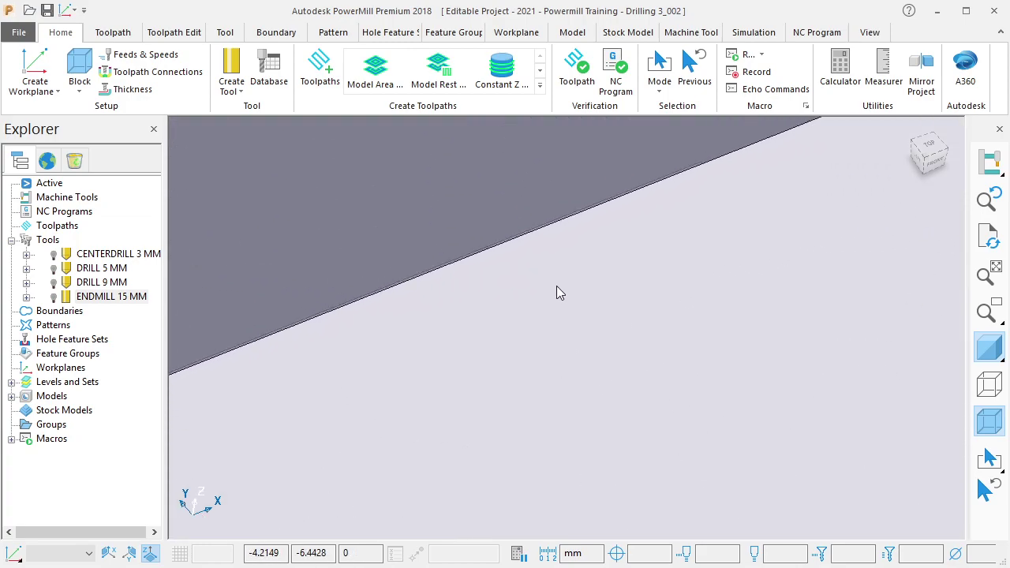
scroll(553, 352, down, 3)
shift+middle_drag(379, 384, 478, 346)
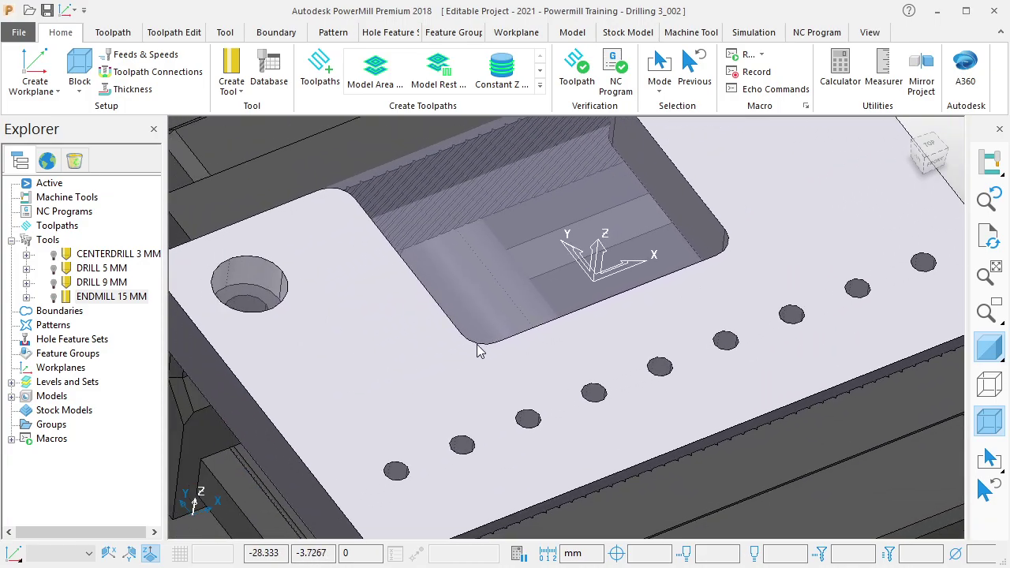
scroll(465, 293, down, 2)
scroll(670, 299, up, 2)
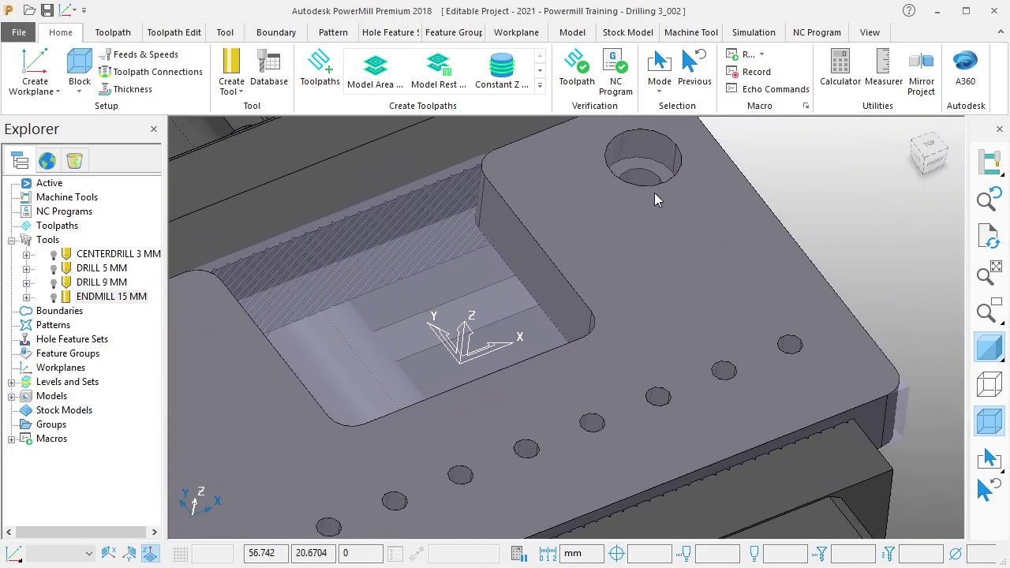
Step: Zoom toward the row of small holes and pocket wall, then zoom back out
shift+middle_drag(630, 267, 761, 142)
scroll(447, 357, up, 3)
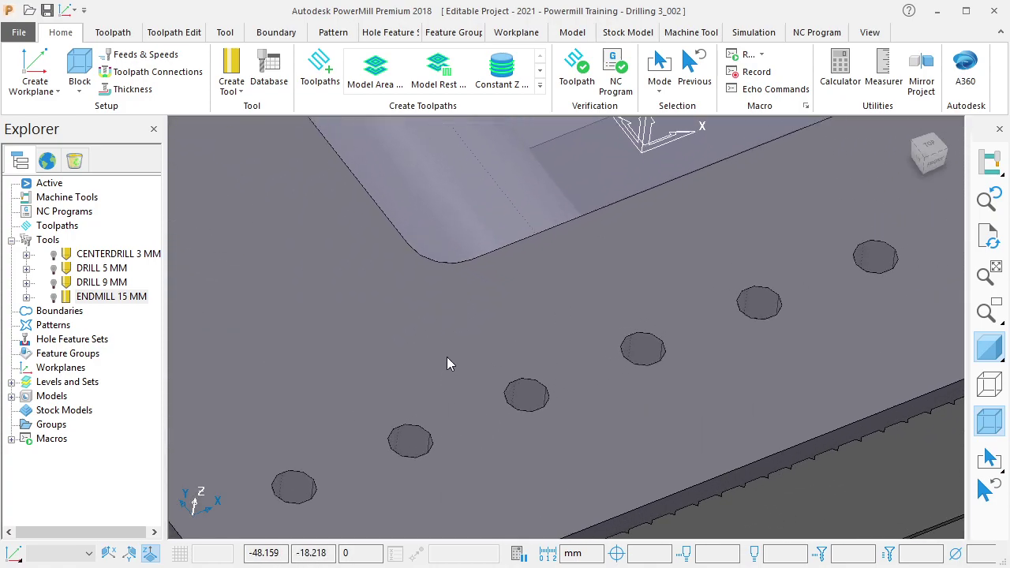
scroll(418, 407, up, 1)
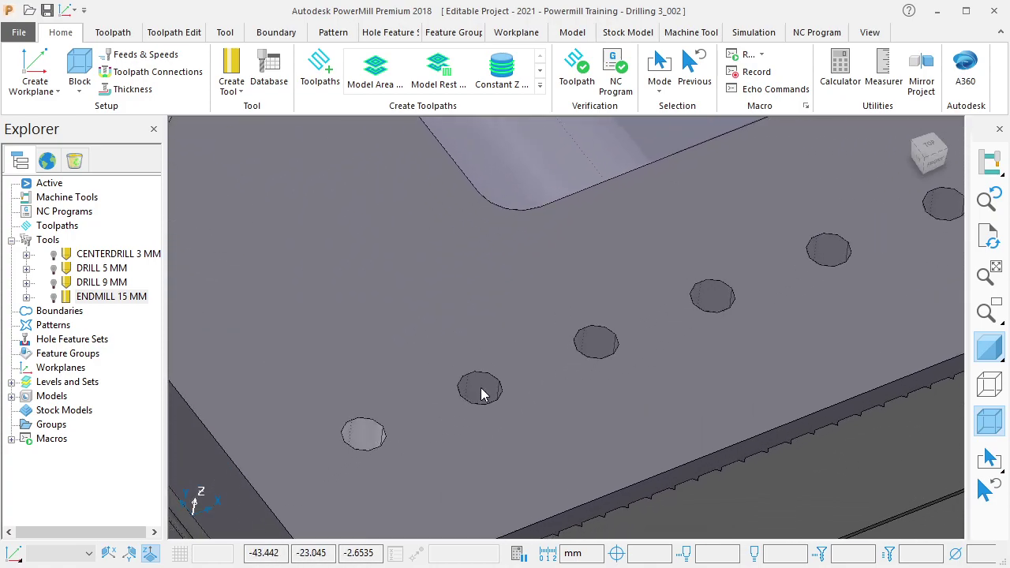
shift+middle_drag(747, 291, 523, 373)
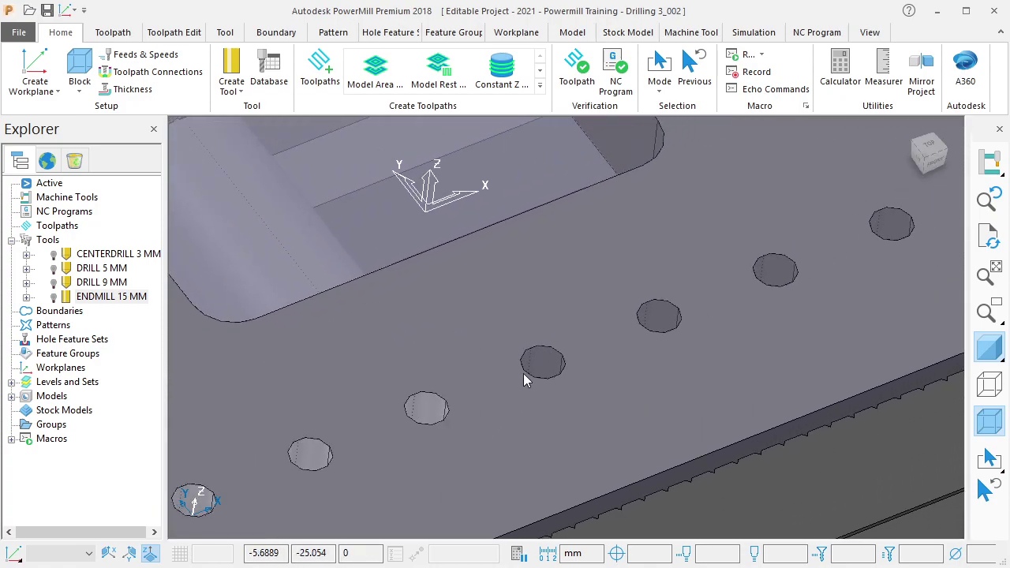
shift+middle_drag(775, 273, 458, 451)
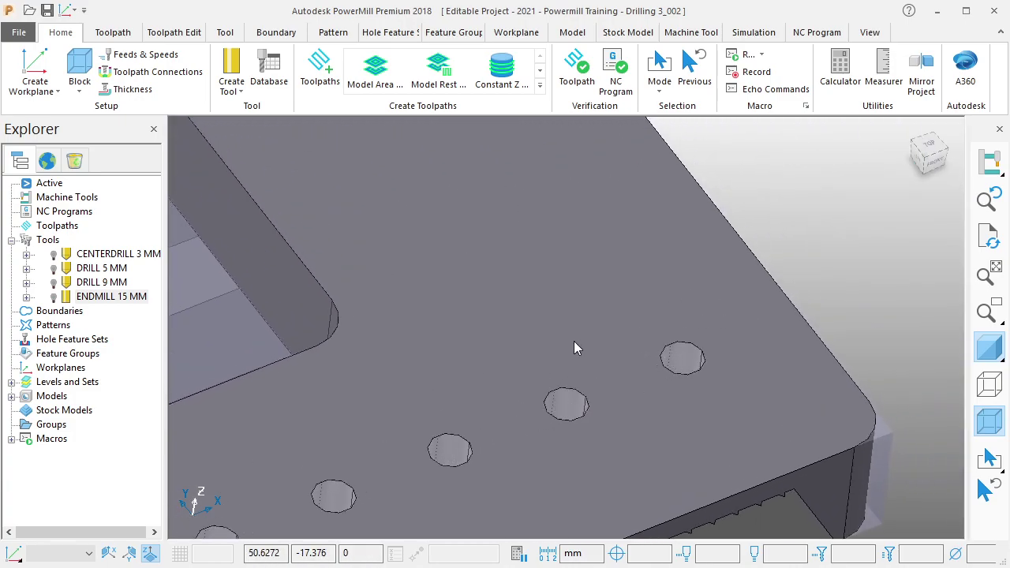
scroll(573, 341, down, 1)
scroll(564, 337, down, 3)
scroll(584, 348, down, 1)
scroll(585, 338, up, 1)
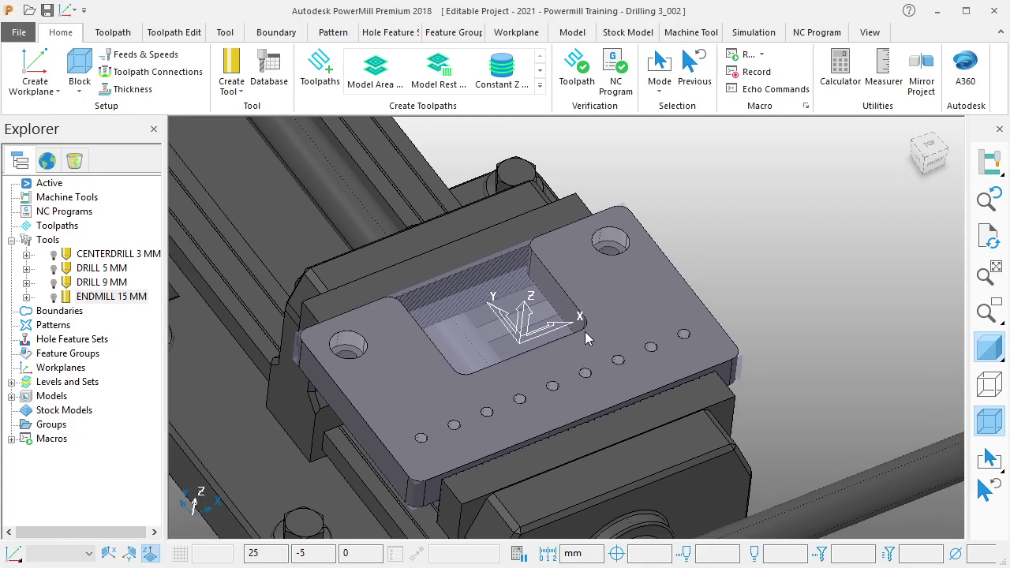
Step: Create a hole feature set from the model's holes named CENTERDRILL 3 MM
right_click(75, 339)
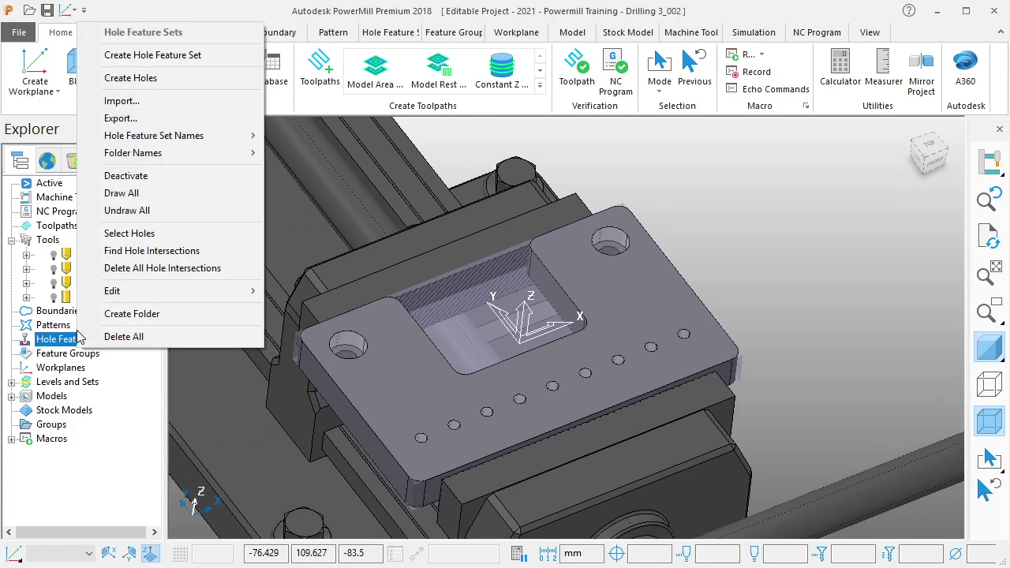
click(180, 82)
text(CENTERDRILL 3 MM)
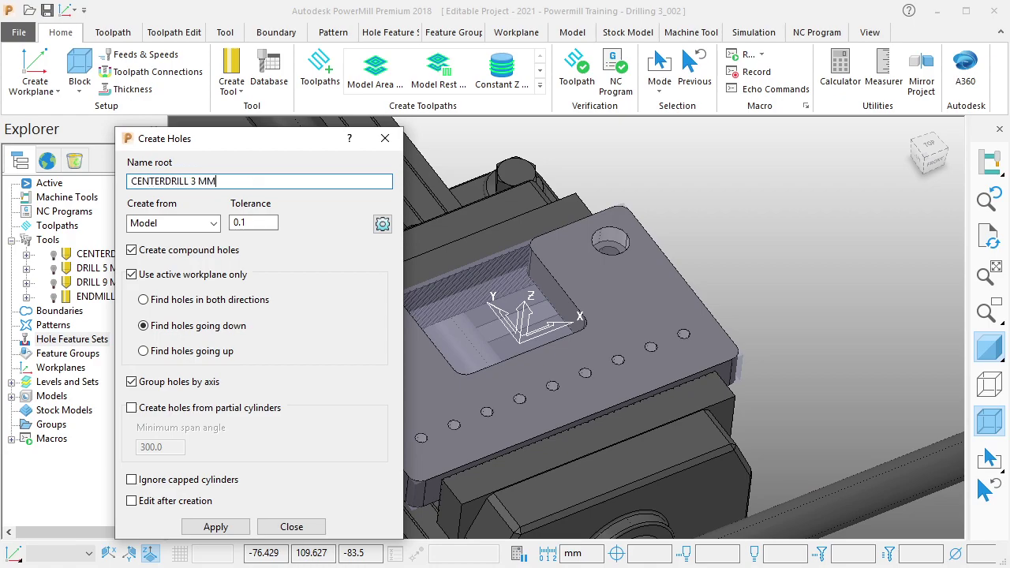
click(217, 528)
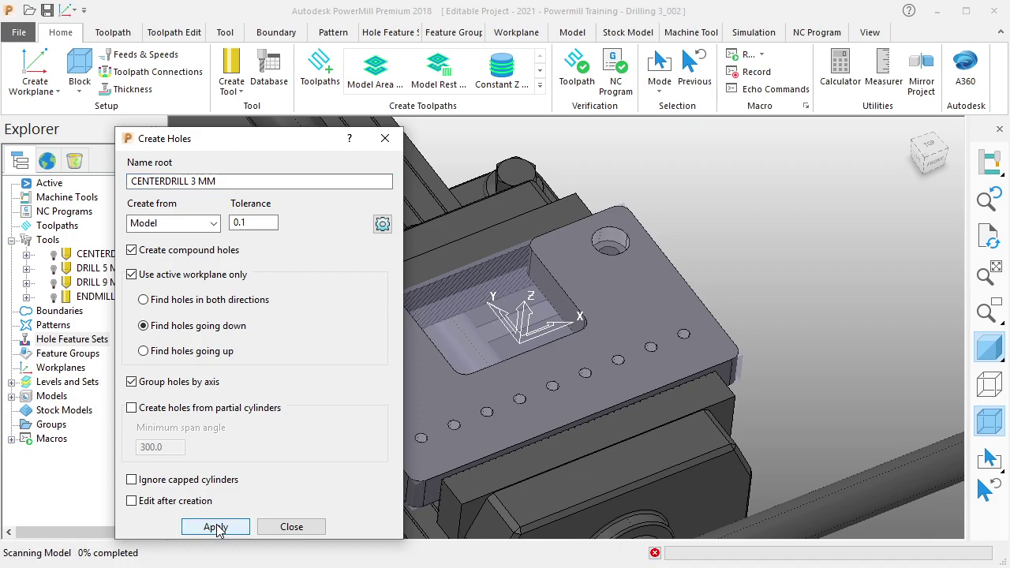
click(291, 527)
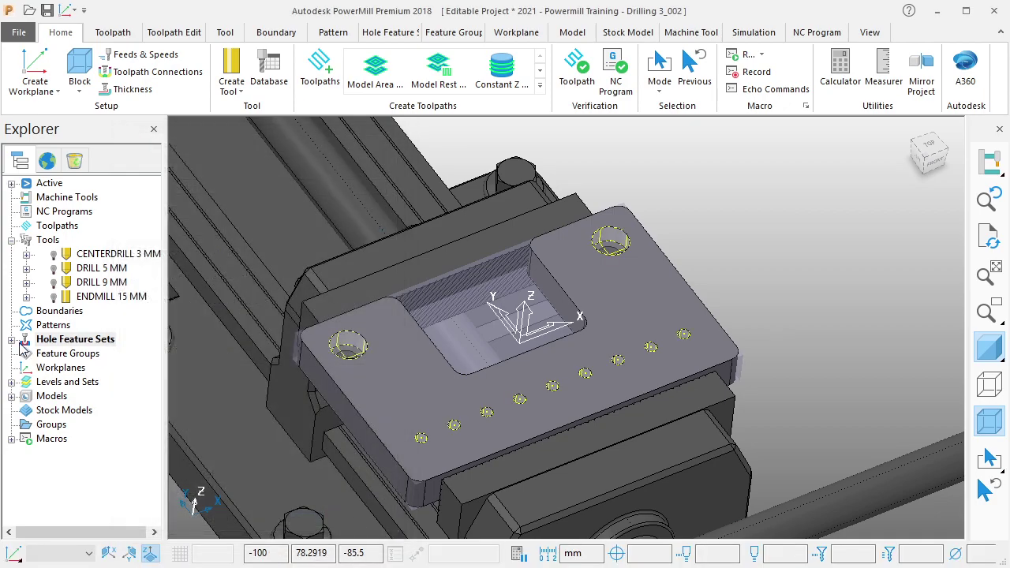
click(83, 354)
click(84, 355)
text(CENTERDRILL 3)
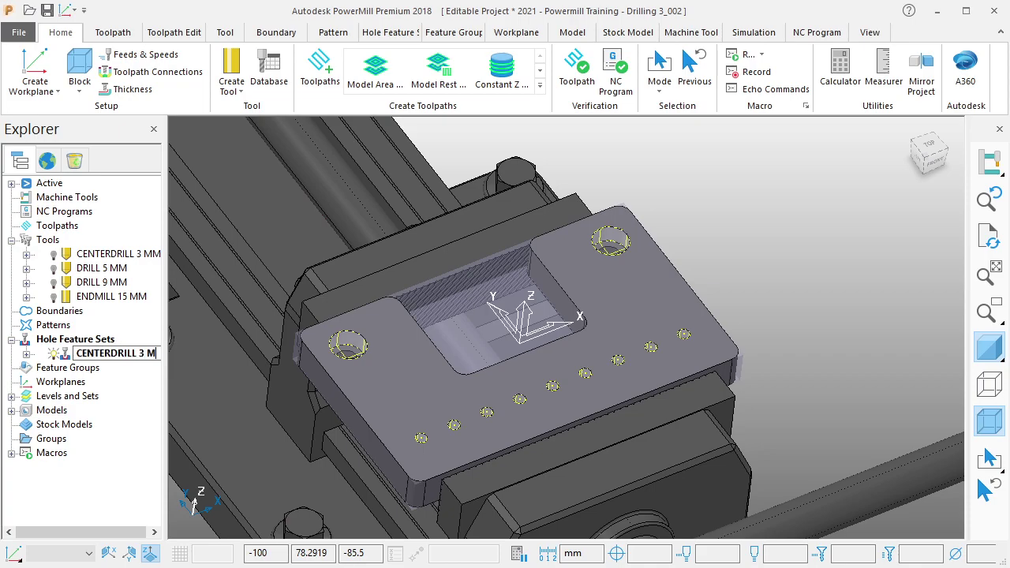
text(MM)
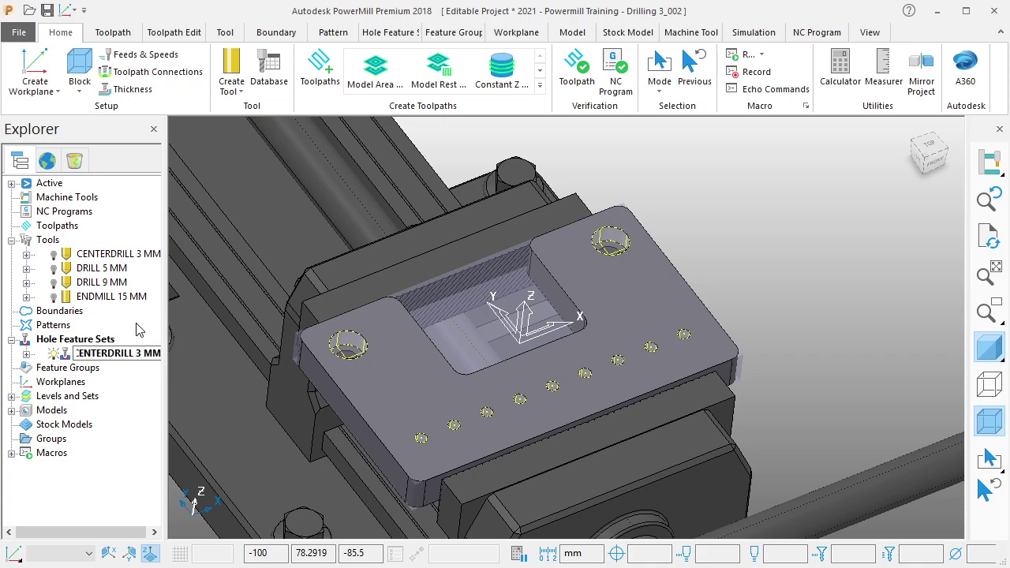
click(124, 329)
Step: Deactivate the CENTERDRILL 3 MM hole feature set and reselect it
right_click(127, 351)
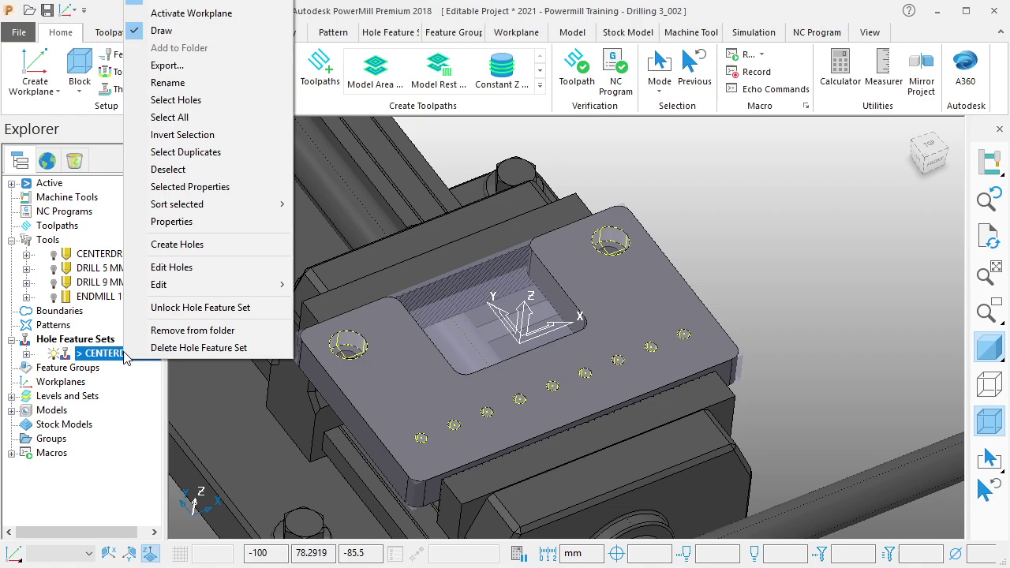
click(158, 2)
shift+middle_drag(462, 261, 531, 239)
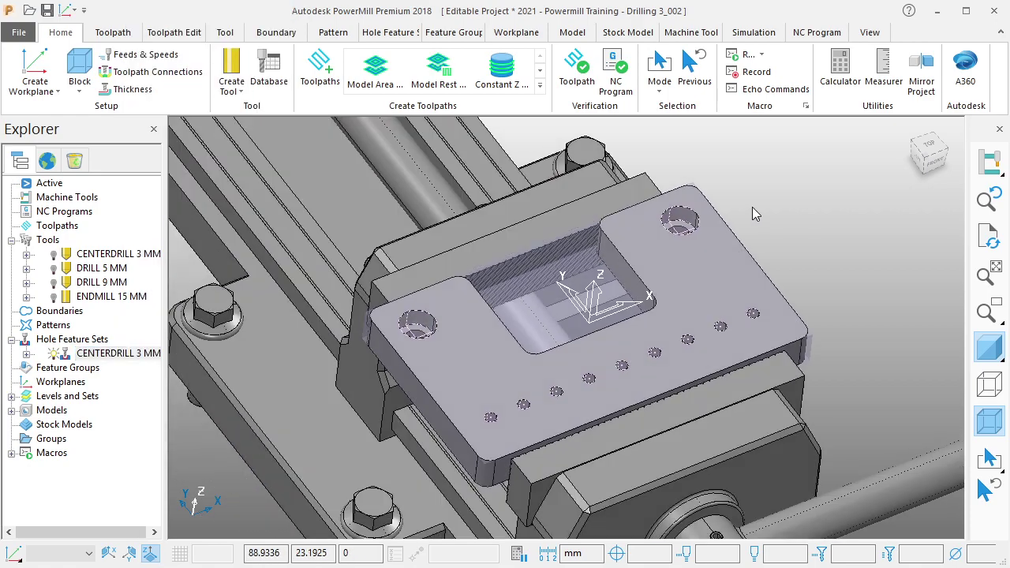
click(86, 353)
shift+middle_drag(485, 316, 516, 318)
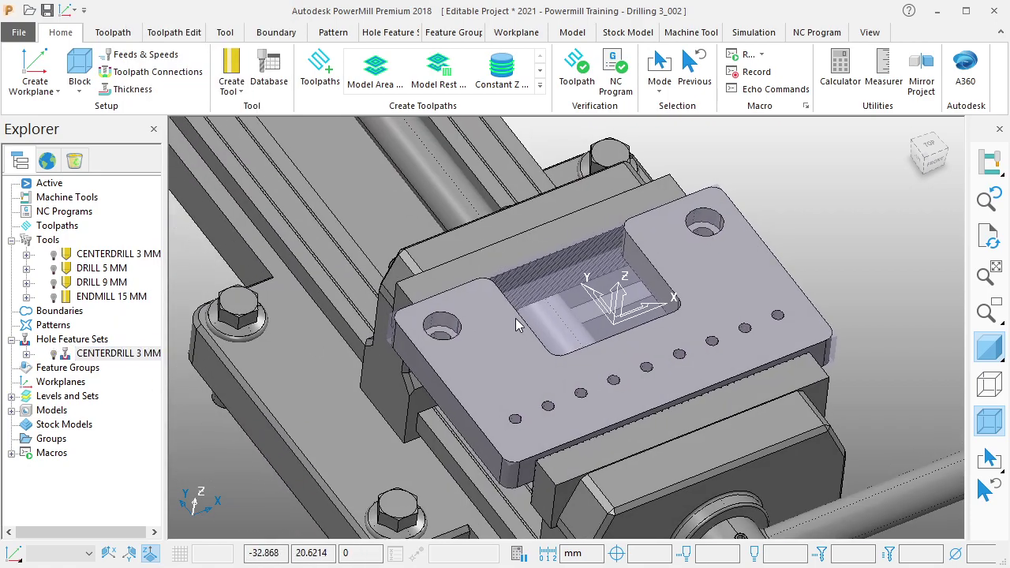
Step: Zoom in along the row of small holes and orbit to the plate's right corner
scroll(510, 311, up, 2)
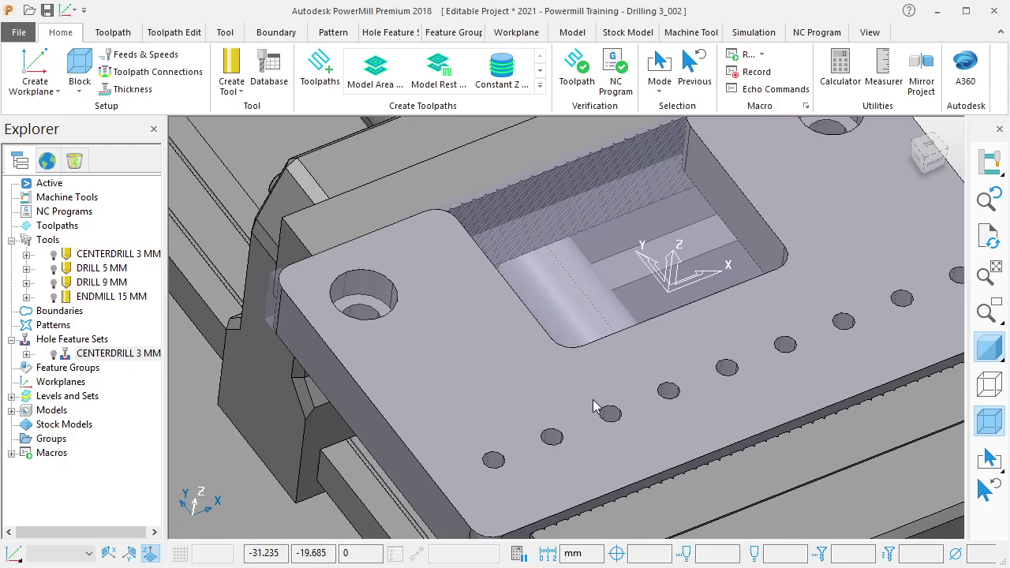
scroll(505, 316, up, 2)
scroll(486, 324, up, 2)
scroll(485, 330, down, 2)
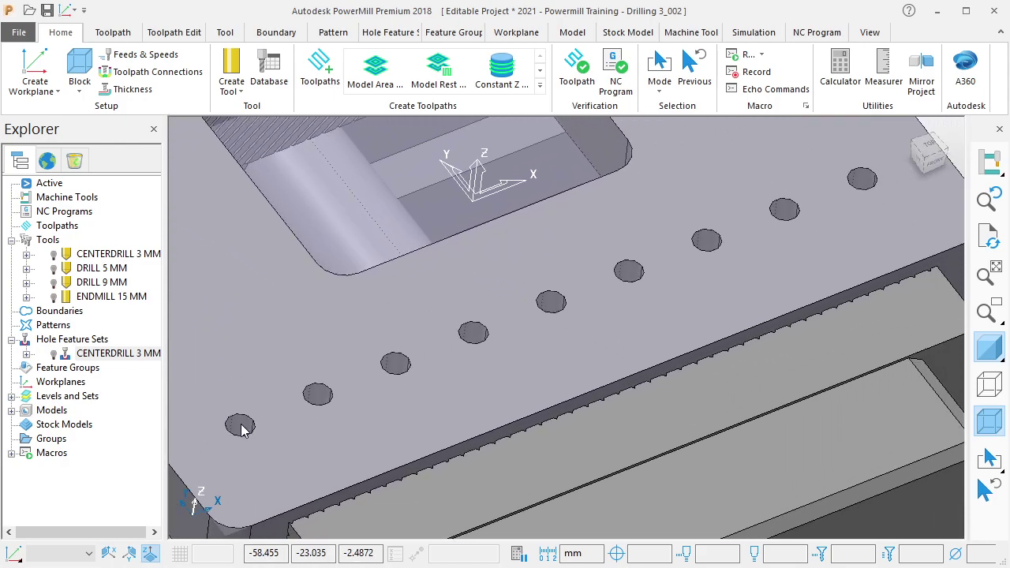
scroll(241, 426, up, 3)
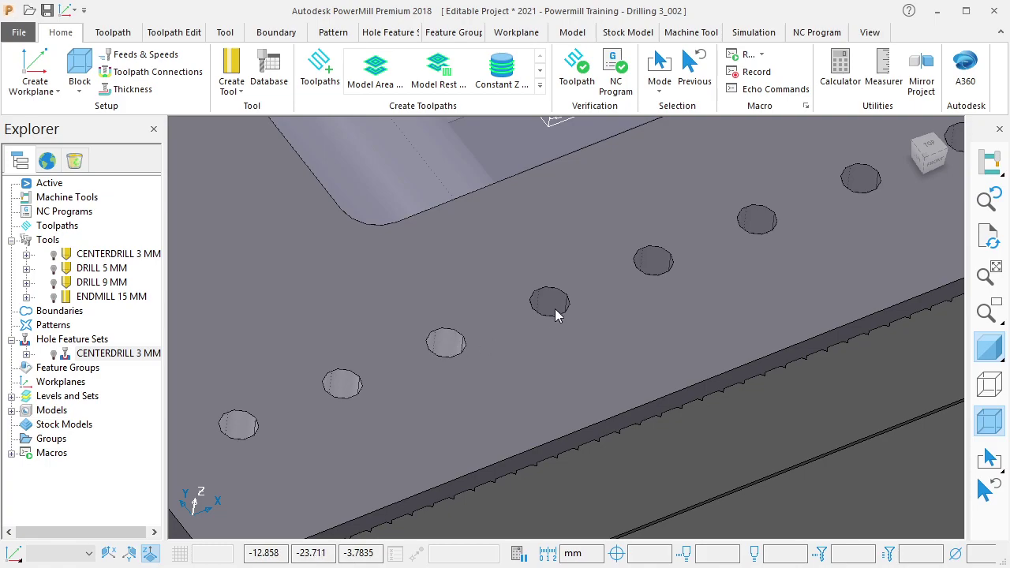
shift+middle_drag(448, 352, 513, 345)
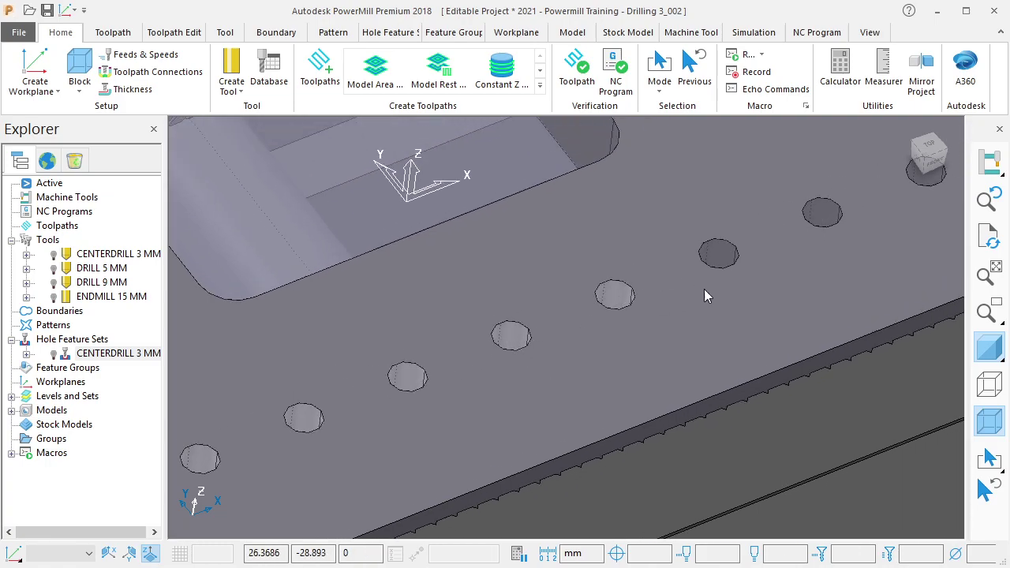
middle_drag(704, 289, 616, 320)
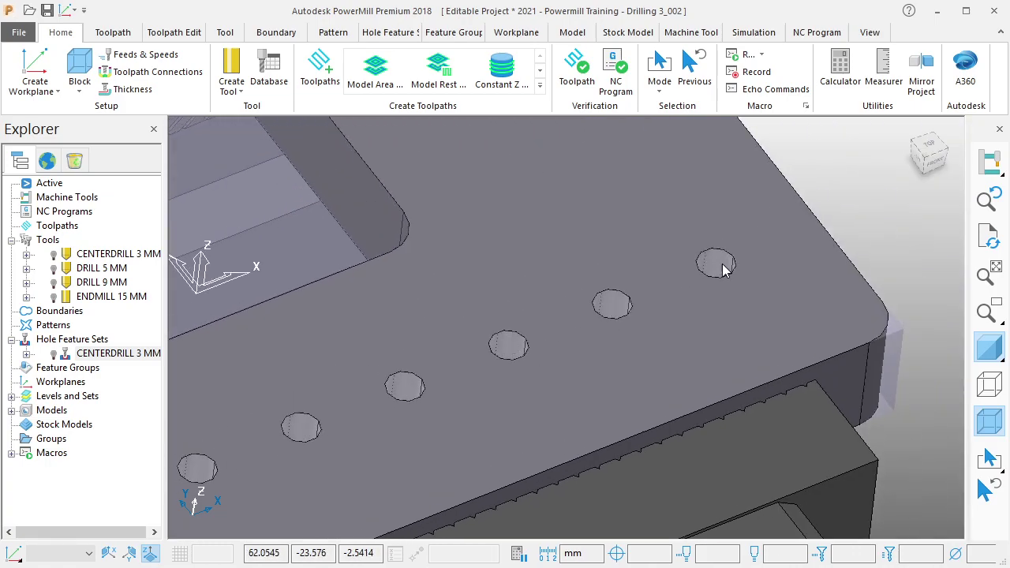
Step: Create a second hole feature set from the model's holes named DRILL 5 MM
right_click(77, 341)
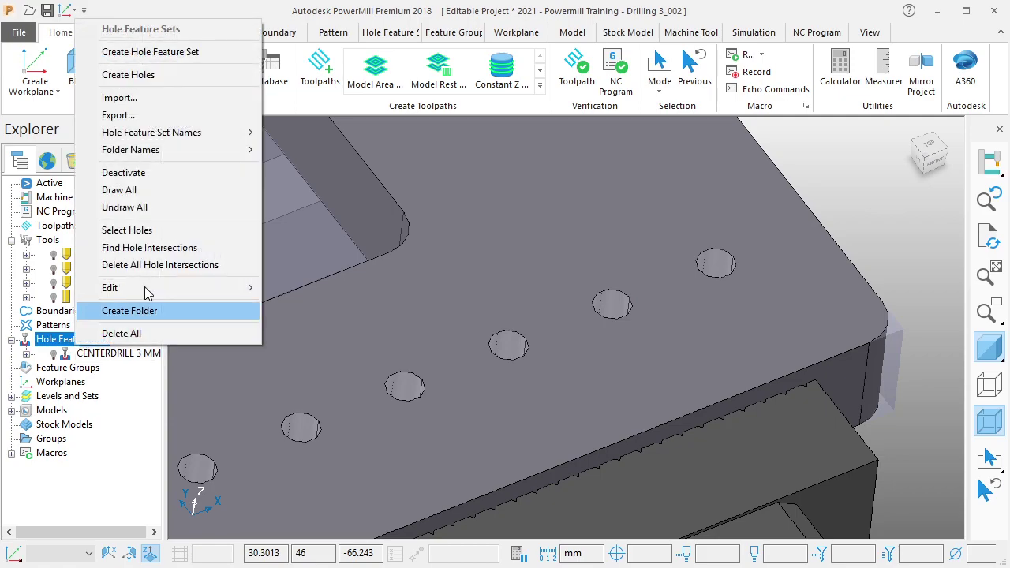
click(146, 75)
text(D)
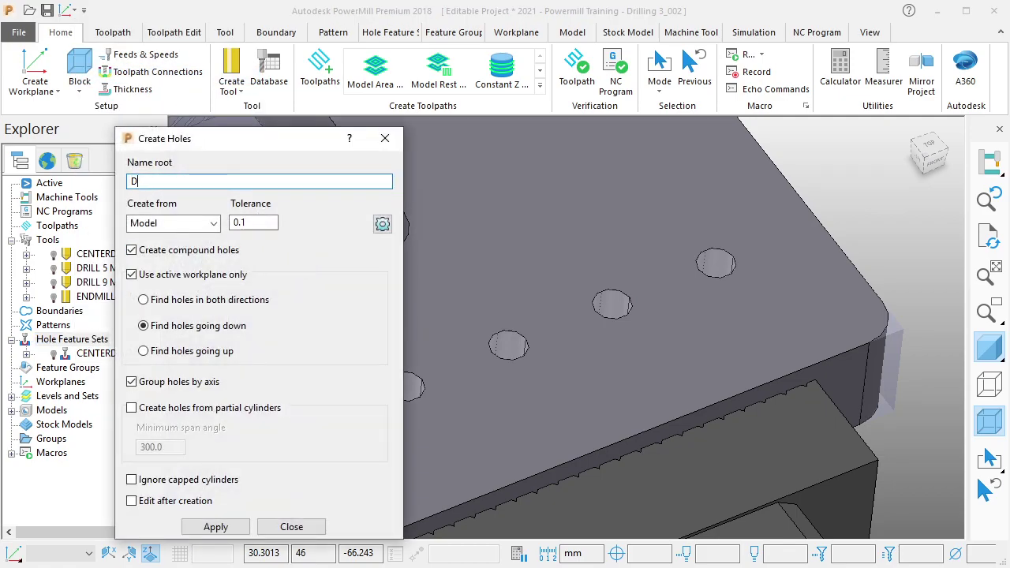
text(RILL 5 MM)
click(215, 526)
click(291, 526)
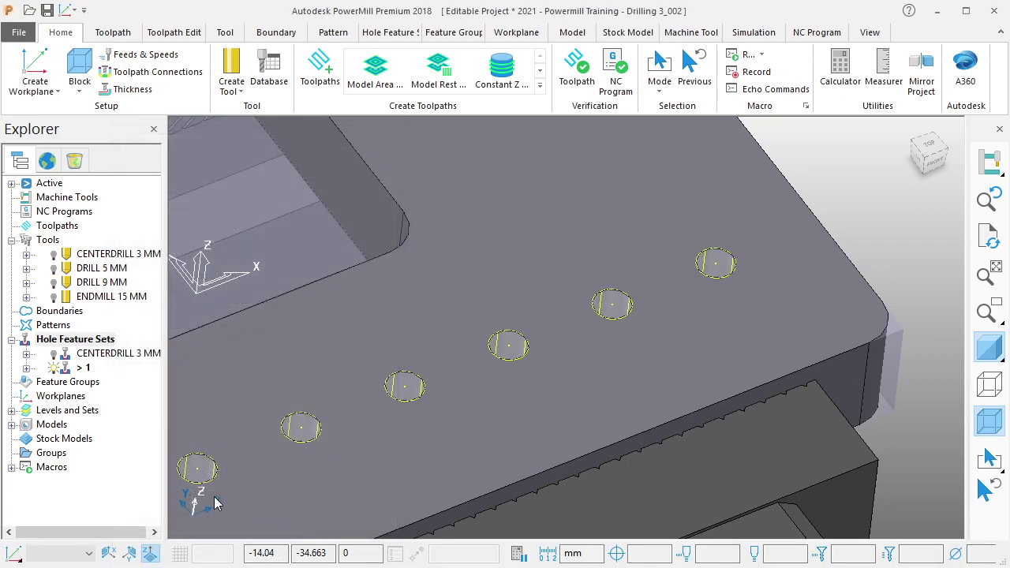
click(83, 369)
click(93, 369)
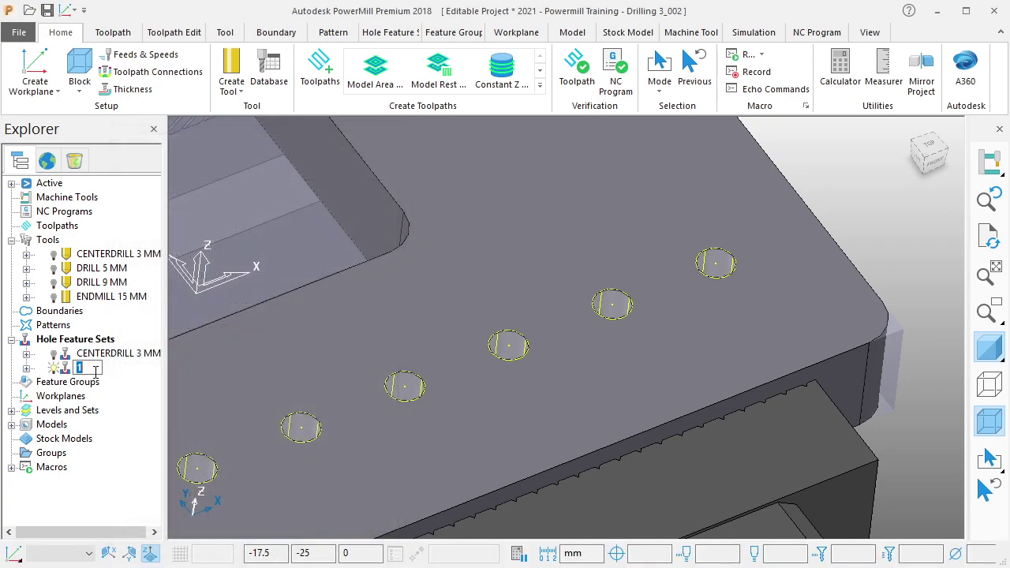
text(RILL)
text( 5 MM)
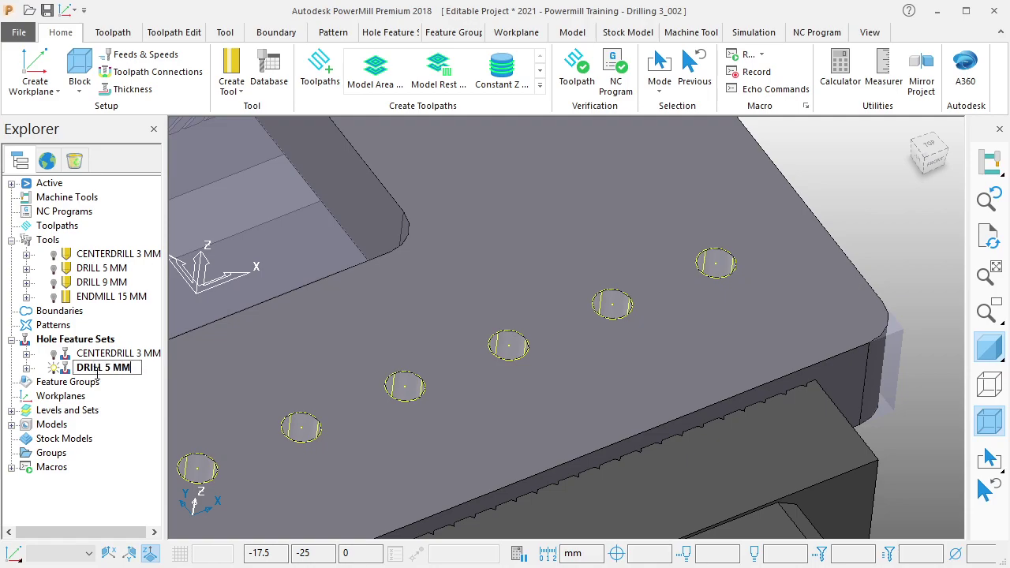
click(119, 385)
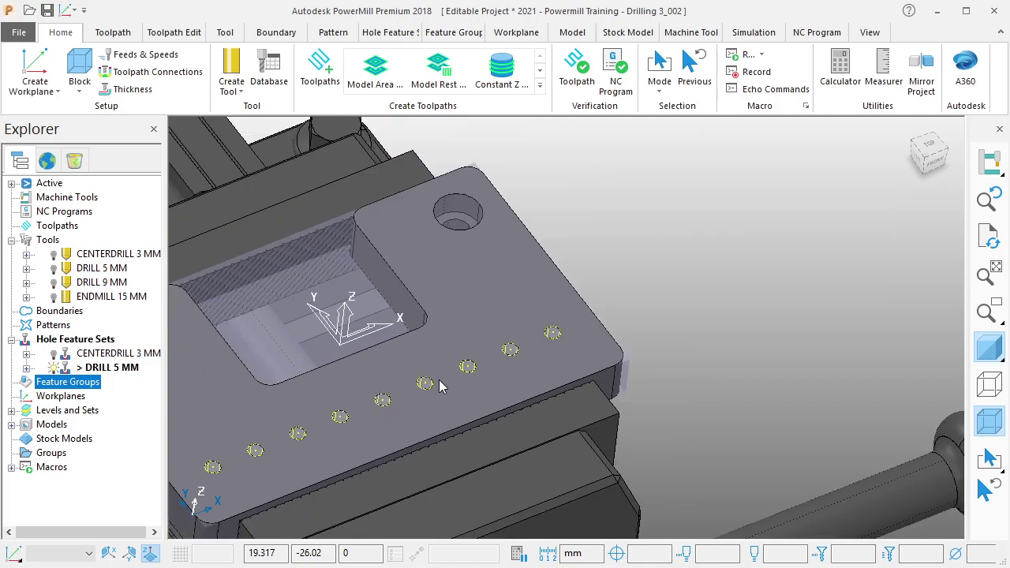
Step: Deactivate the DRILL 5 MM set and hide its holes in the view
right_click(119, 369)
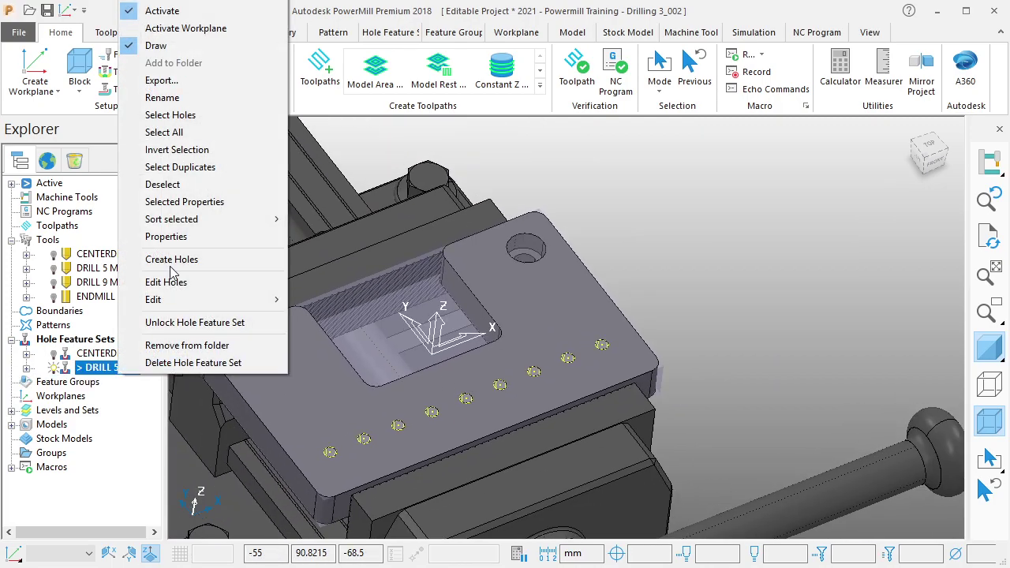
click(132, 11)
click(56, 369)
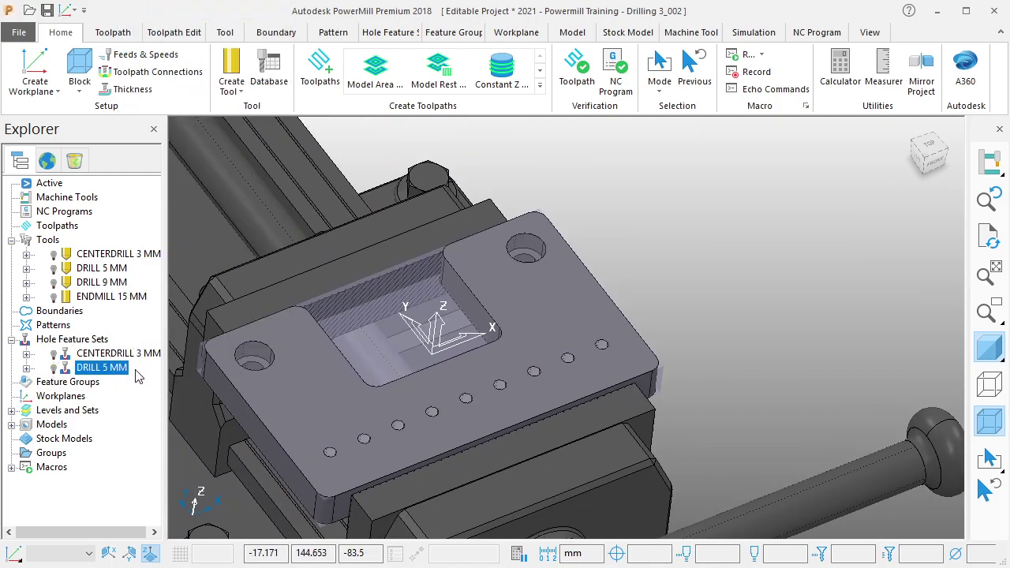
scroll(269, 367, up, 3)
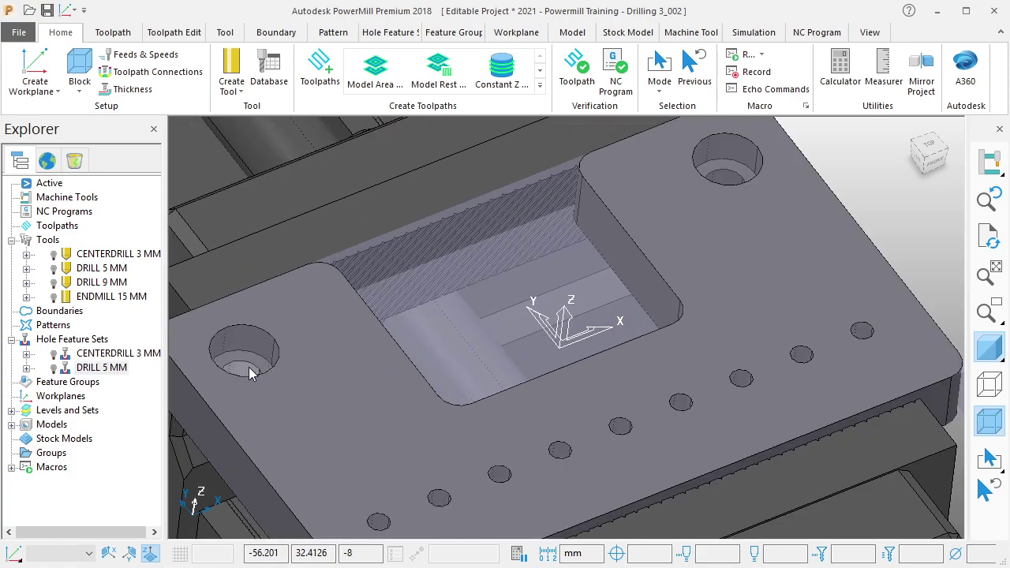
click(267, 368)
Step: Find the two larger plate holes as a new hole feature set with name root DRILL 9 MM
right_click(72, 339)
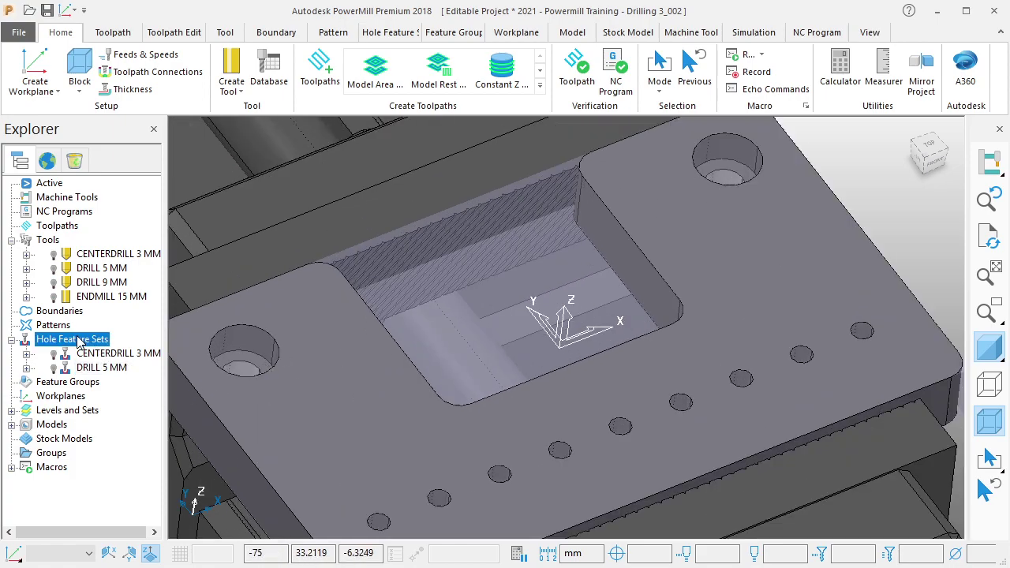
click(150, 70)
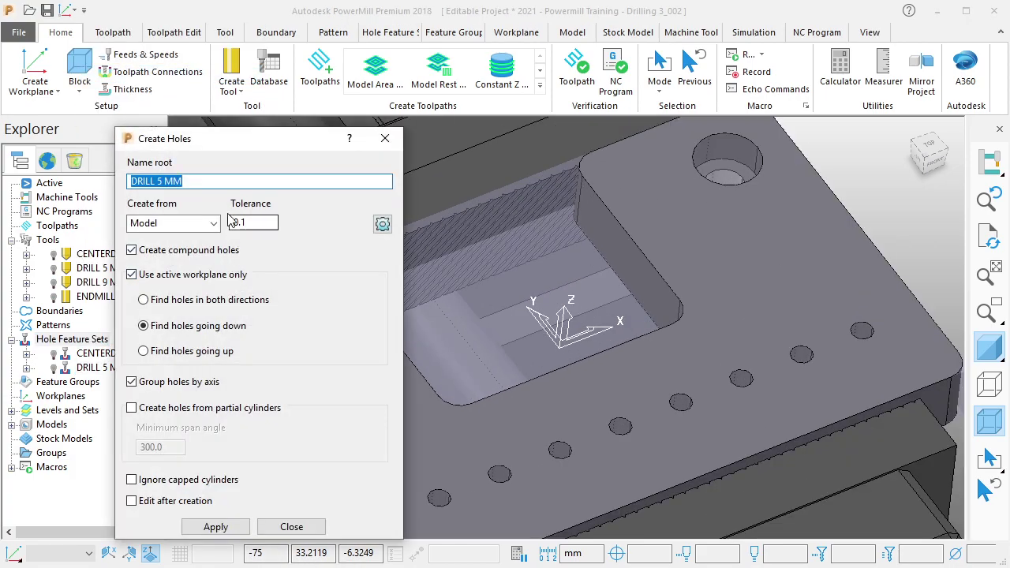
click(160, 182)
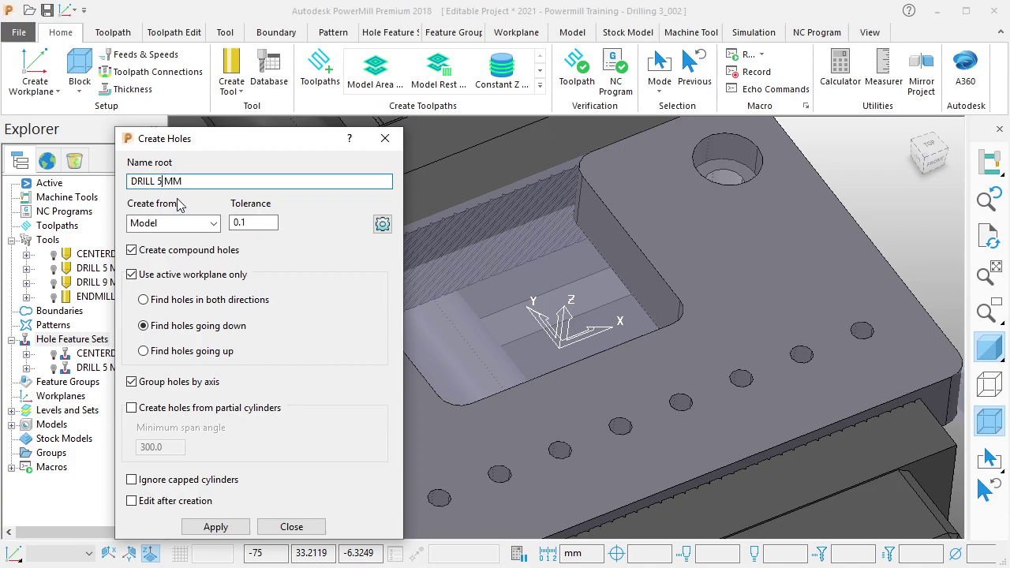
key(BackSpace)
text(9)
click(216, 527)
click(292, 526)
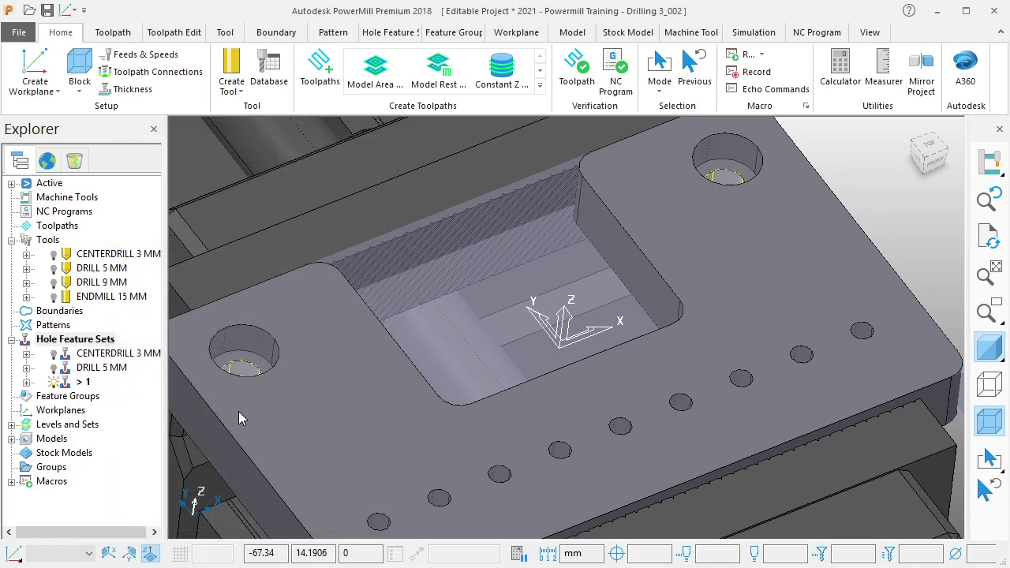
Step: Rename the new feature set to DRILL 9 MM and deactivate it
click(88, 385)
click(88, 384)
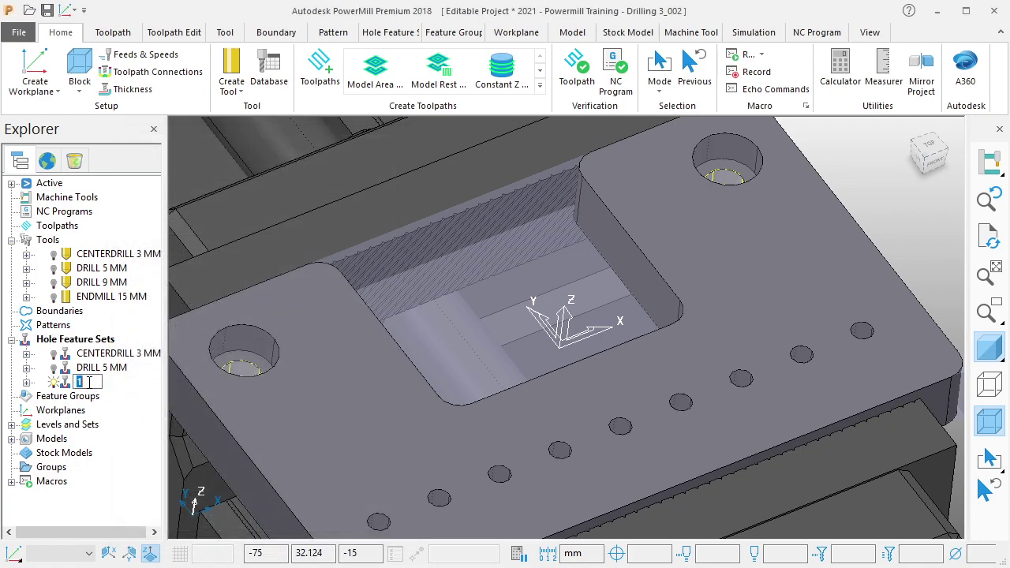
text(DRILL 9 MM)
right_click(130, 387)
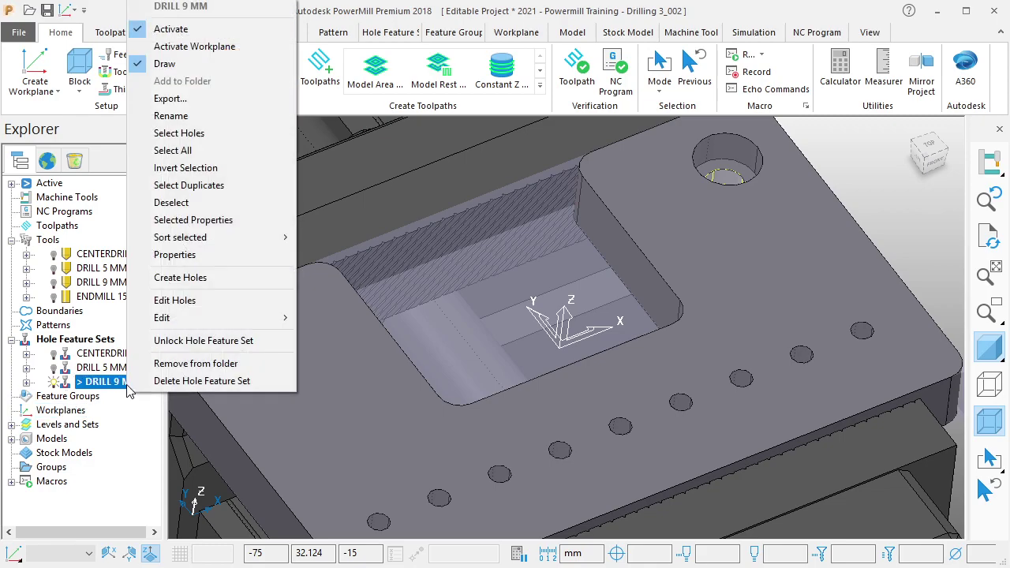
click(166, 30)
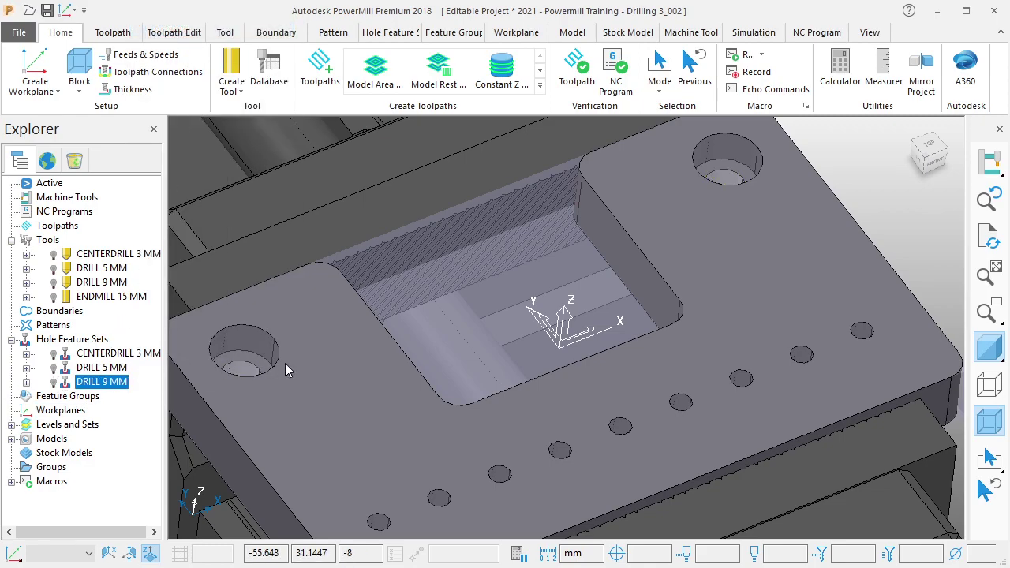
scroll(285, 364, down, 3)
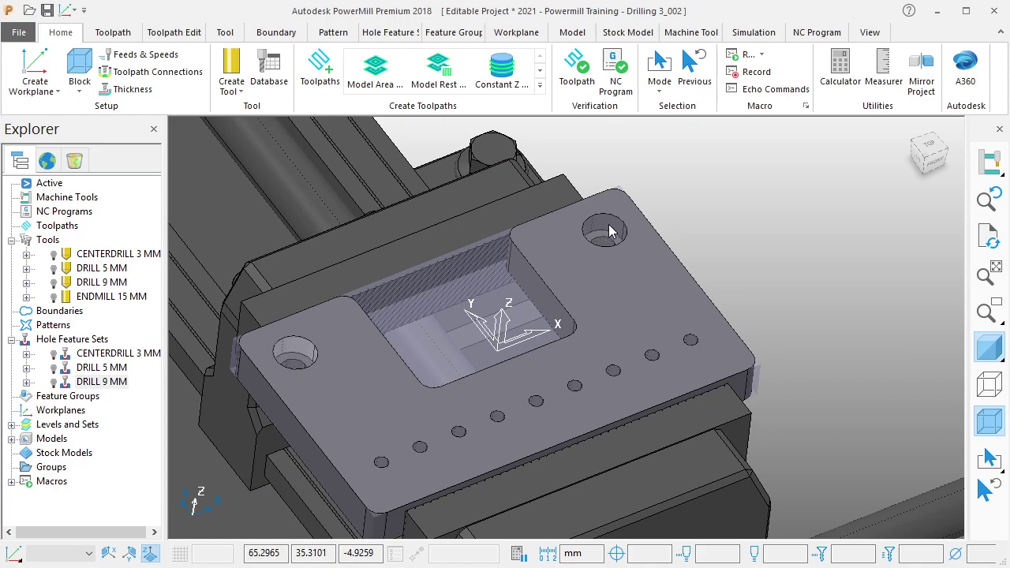
Step: Find the two counterbored holes as a new feature set with name root CBORE 15 MM
right_click(79, 340)
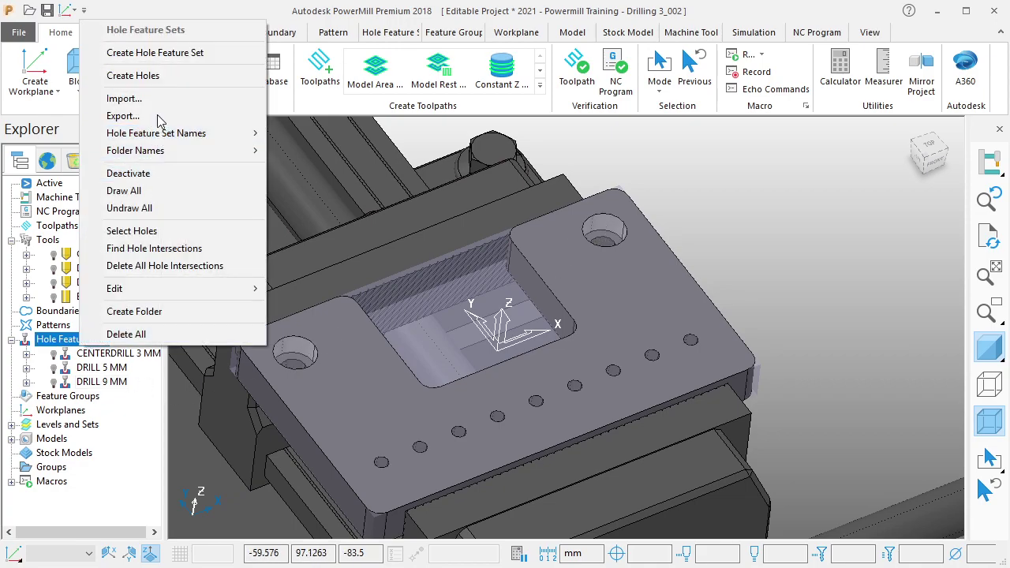
click(162, 75)
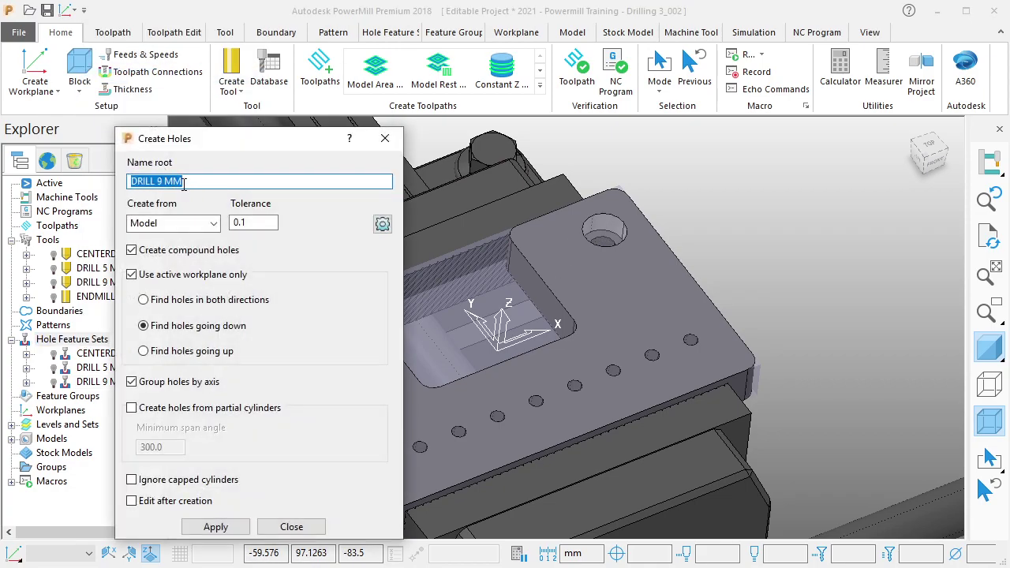
text(CBORE)
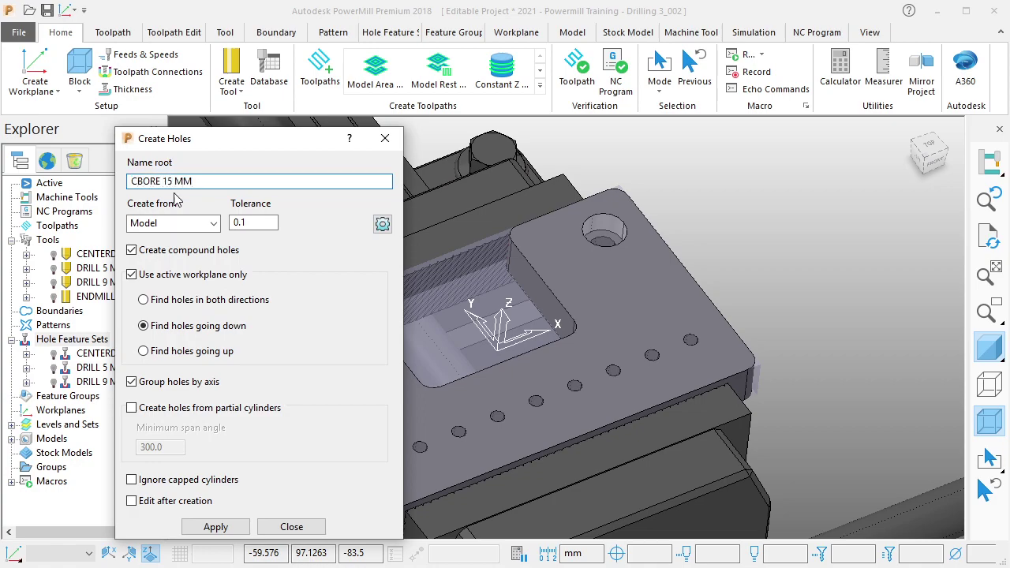
click(216, 527)
click(292, 527)
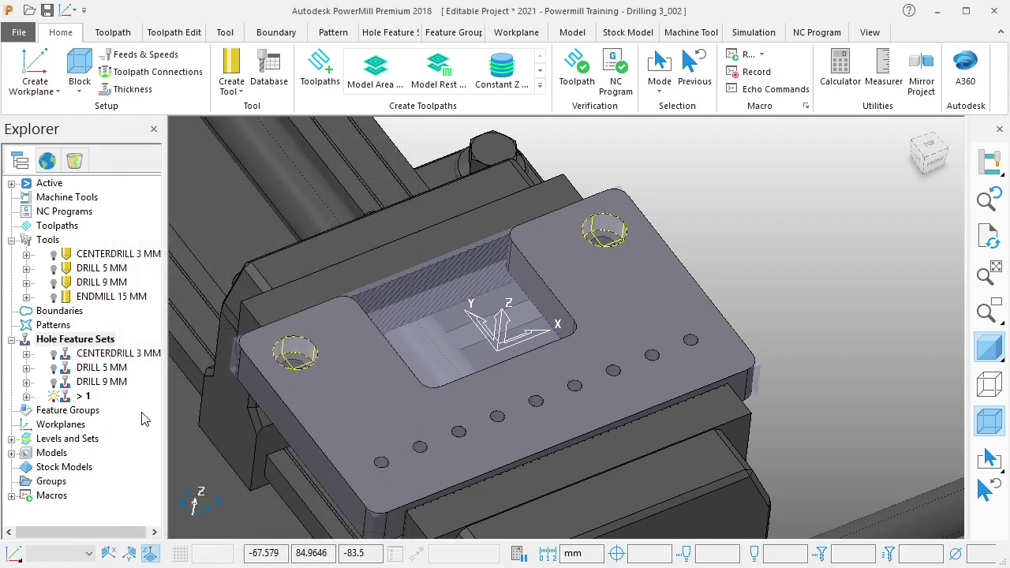
Step: Rename the new feature set to CBORE 15 MM and deactivate it
click(89, 397)
click(87, 397)
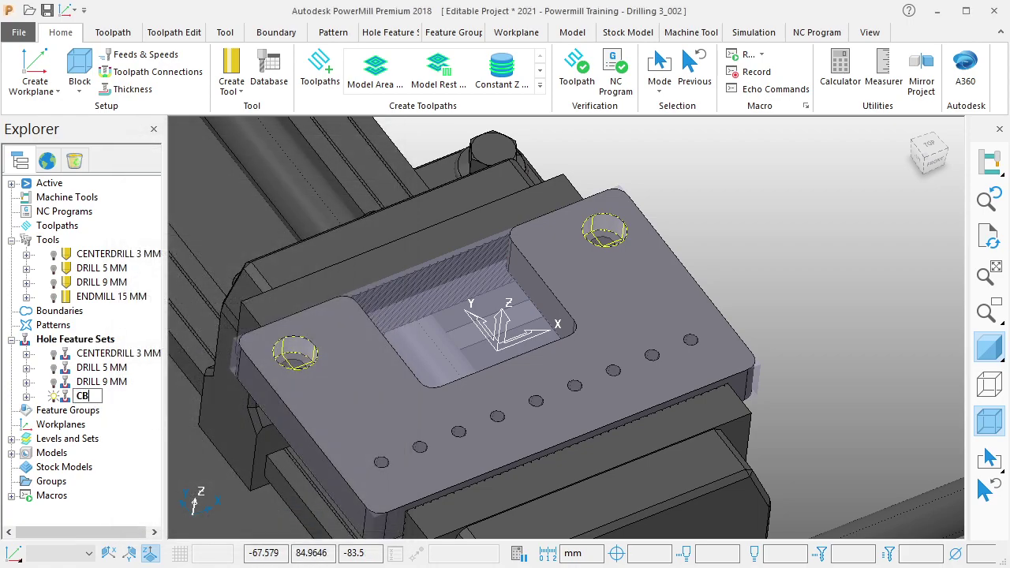
text(ORE 15 MM)
key(Return)
right_click(127, 397)
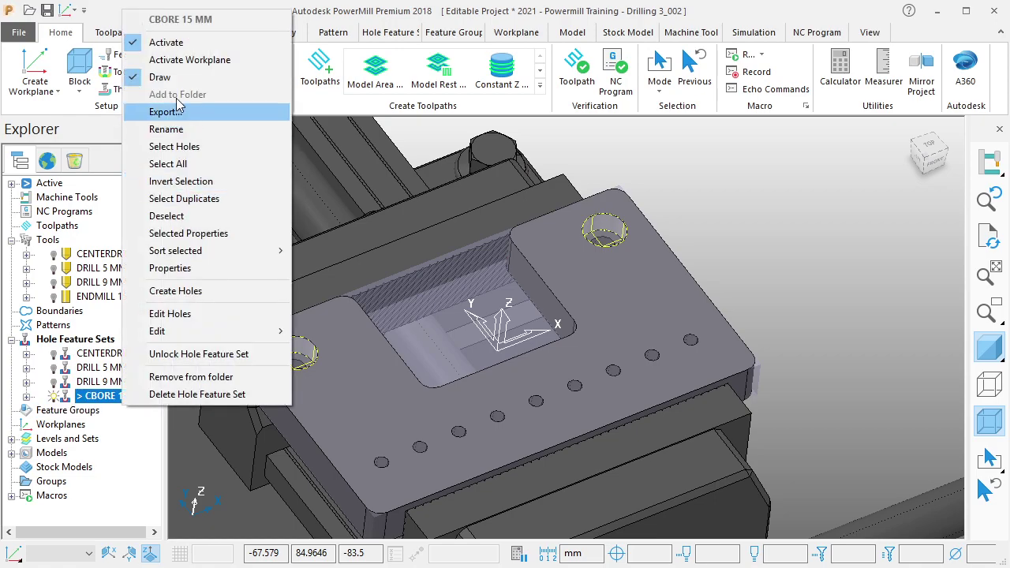
click(158, 42)
Step: Save the project and place the '<< Right click - create NC program' note beside the project tree
click(672, 268)
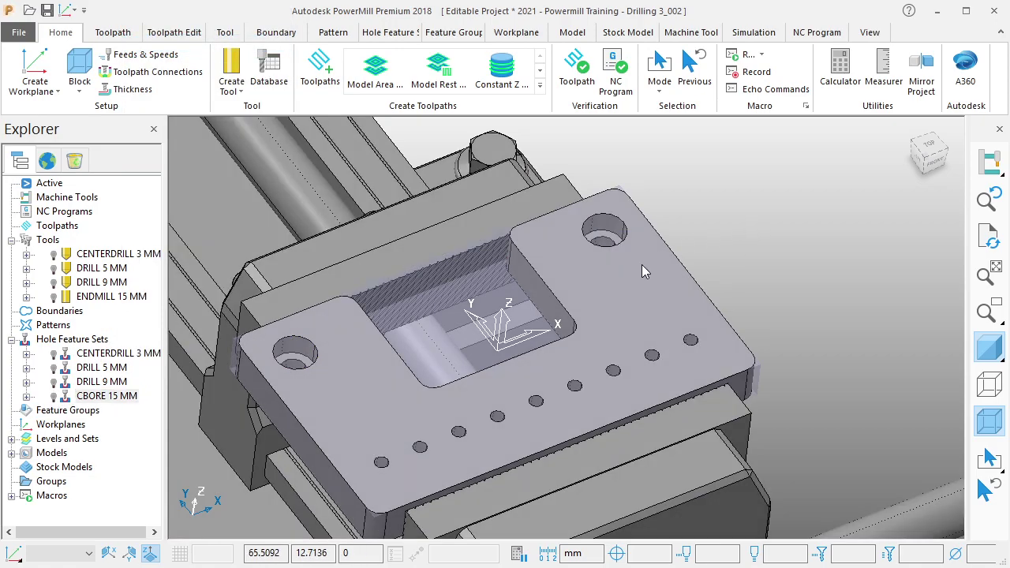
shift+middle_drag(642, 265, 678, 239)
scroll(678, 239, down, 5)
scroll(675, 249, up, 1)
scroll(670, 257, up, 2)
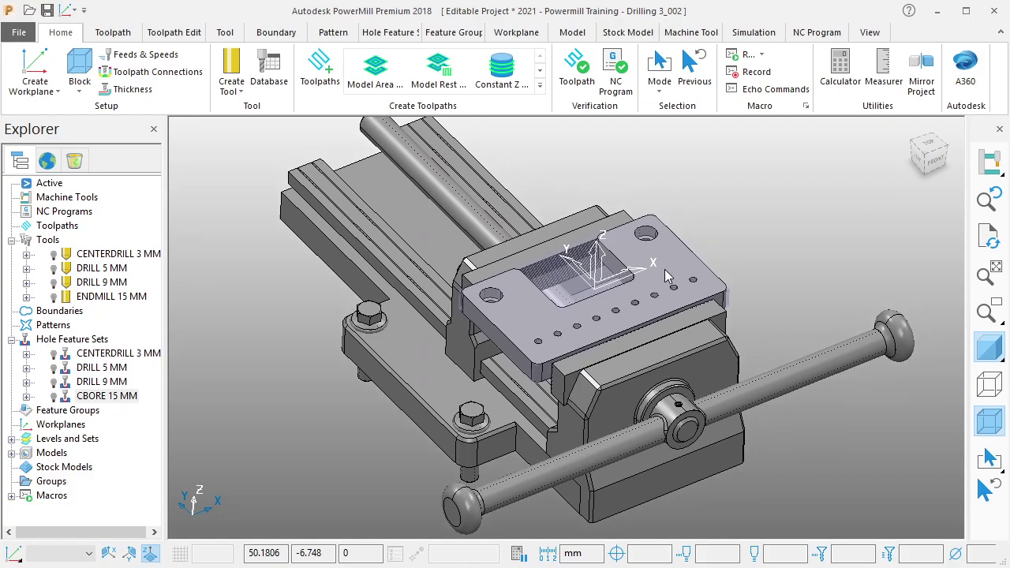
scroll(663, 266, up, 1)
scroll(710, 268, up, 2)
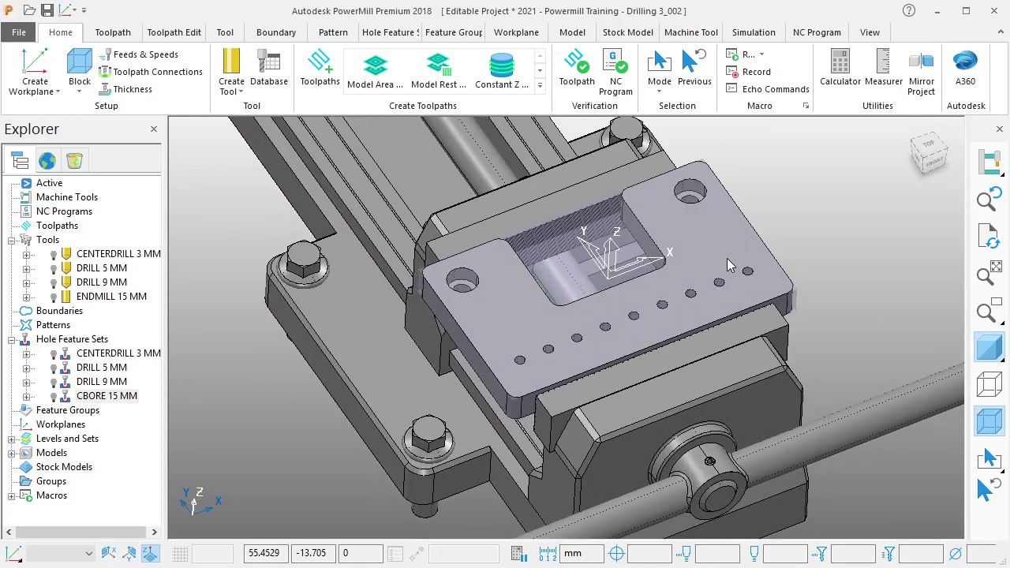
scroll(734, 249, up, 1)
scroll(714, 258, up, 2)
scroll(695, 266, up, 1)
scroll(695, 251, up, 2)
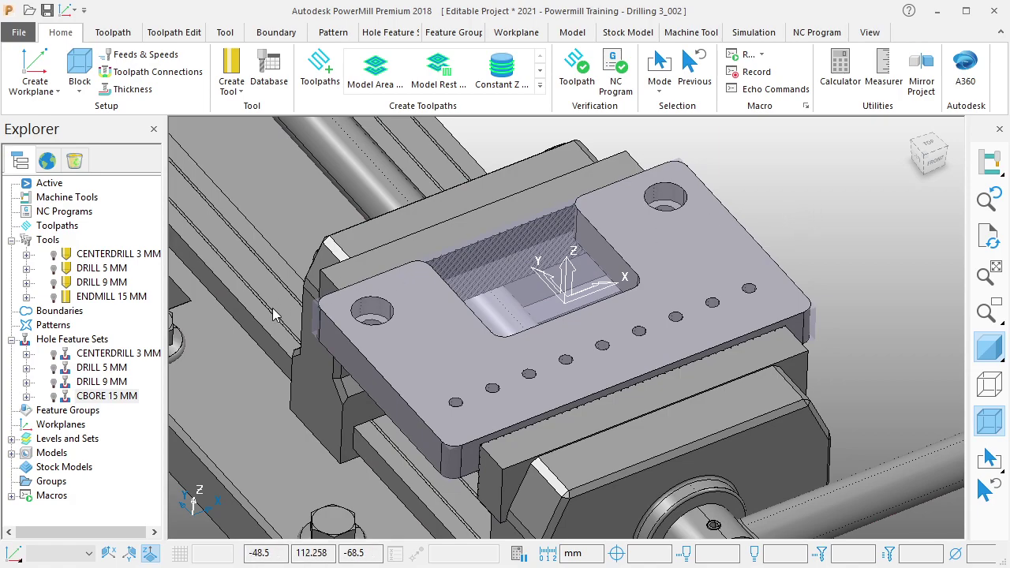
click(47, 11)
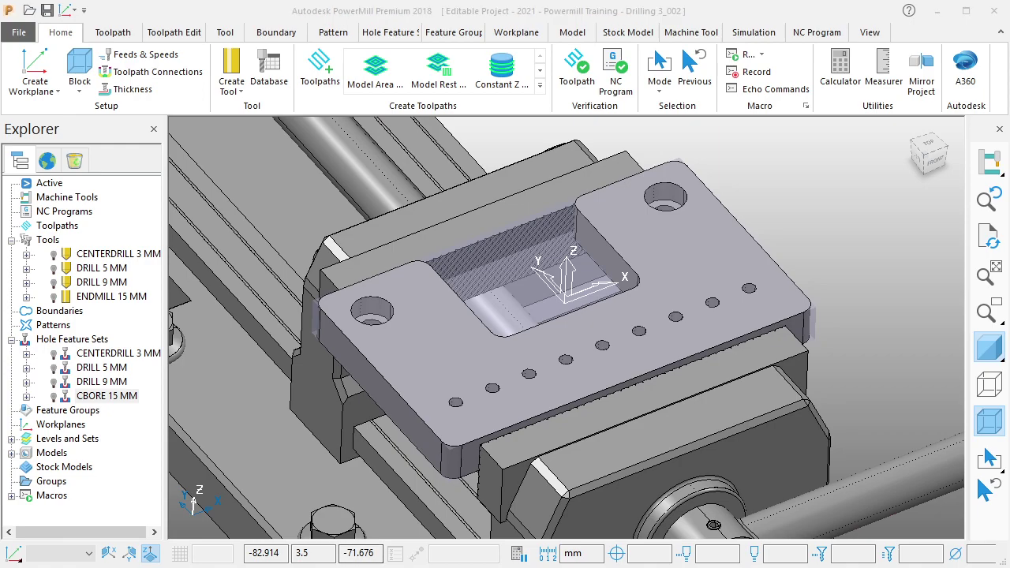
drag(288, 254, 225, 188)
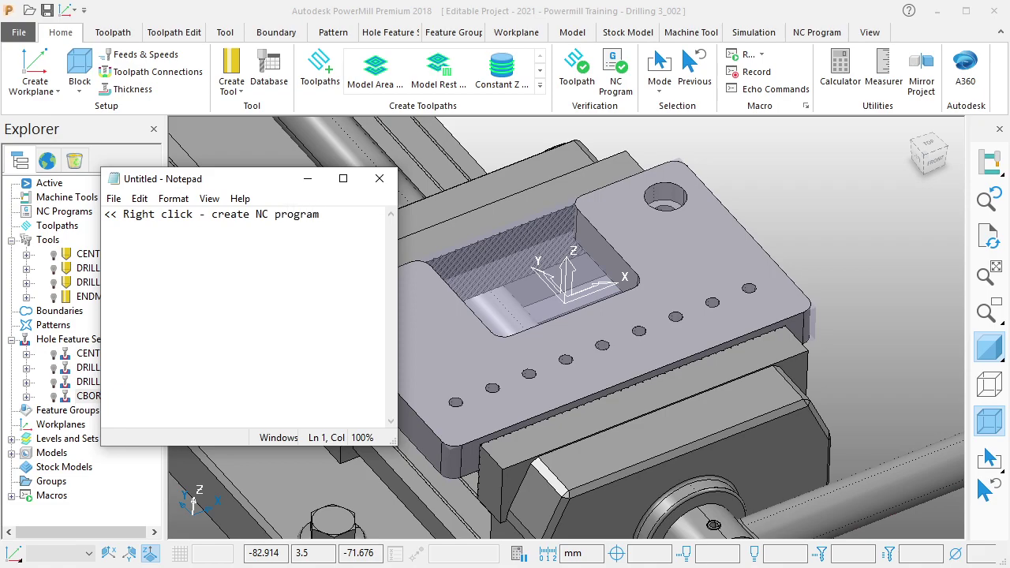
Step: Create the NC program '2021 - Powermill Training - Drilling 3' and accept it with the standard option file
click(307, 178)
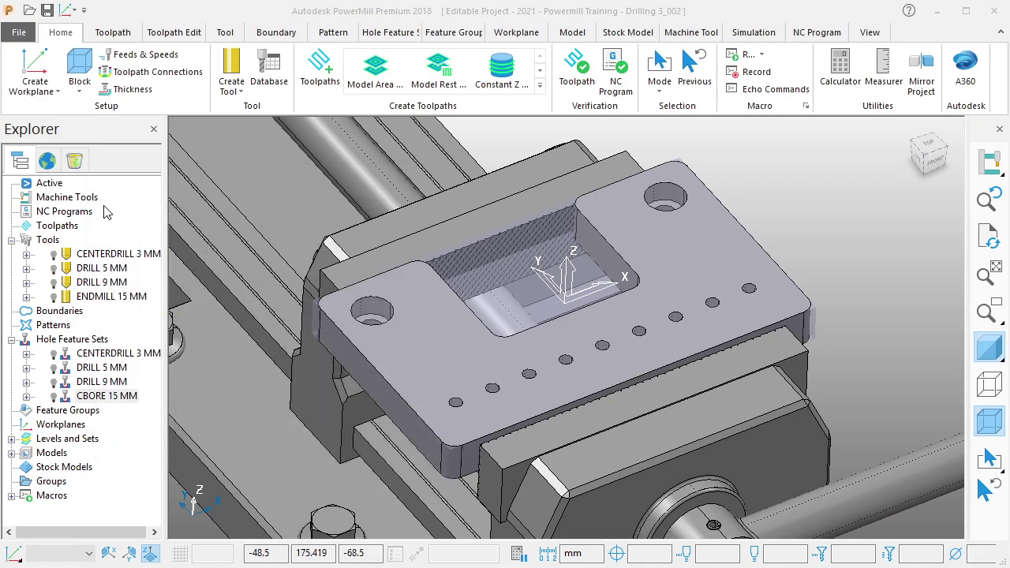
right_click(67, 211)
text(2021 -)
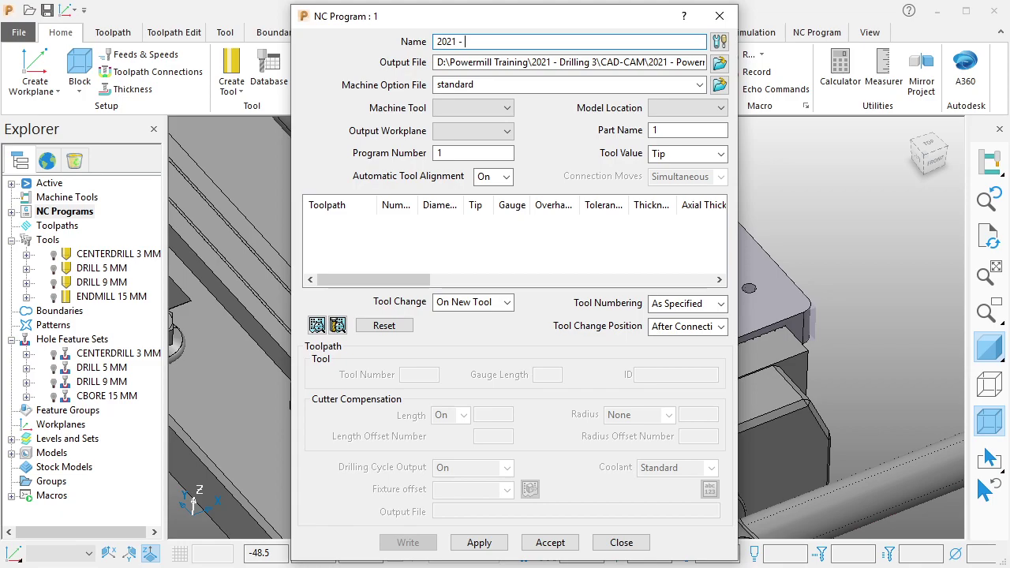
text(Powermill Training - Drilling 3)
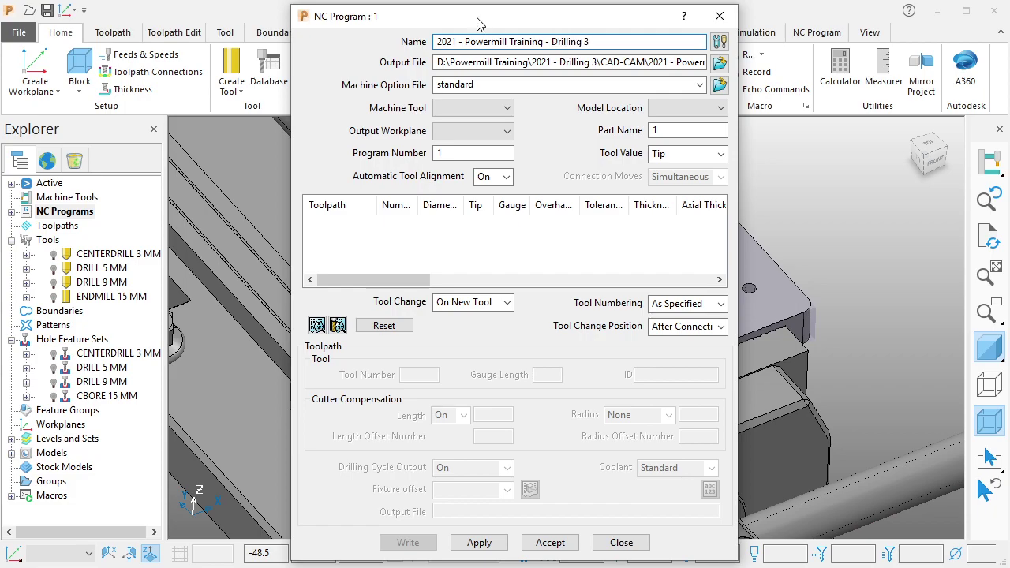
mouse_move(240, 113)
mouse_down()
mouse_move(670, 74)
mouse_move(623, 54)
mouse_up()
text(<< for machine t)
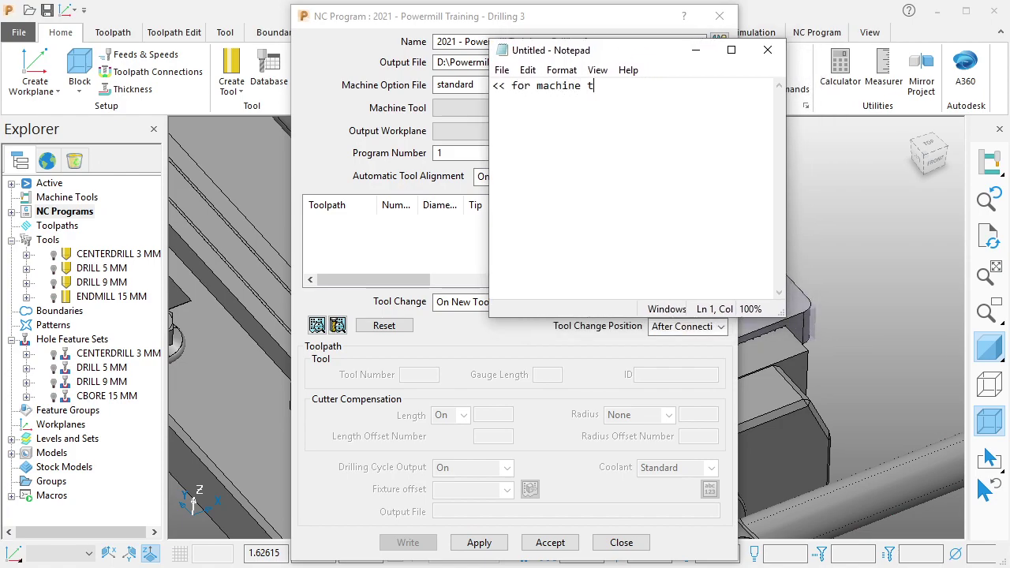
text(ype, i ignoring it since)
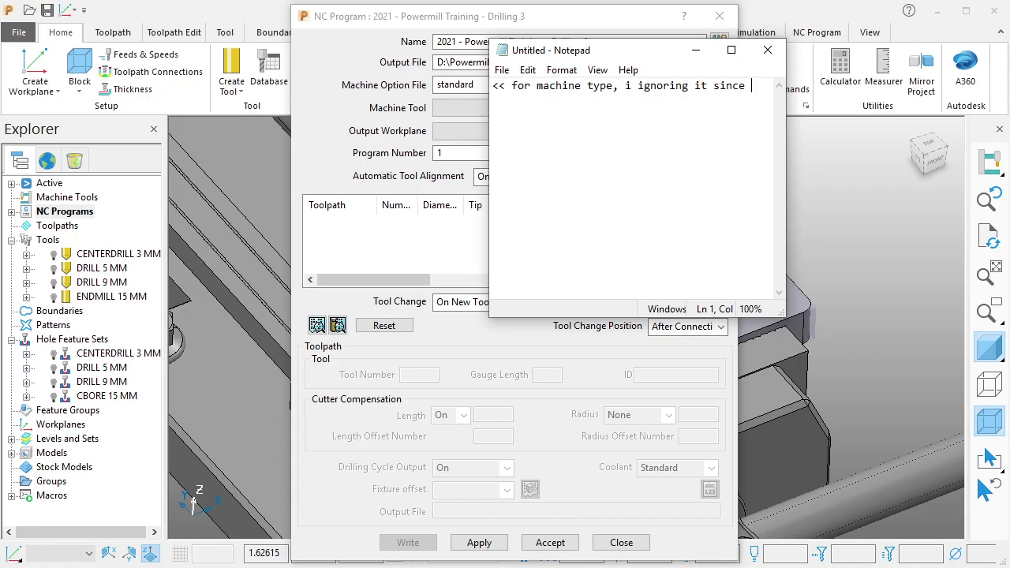
text(is is only exercise / training)
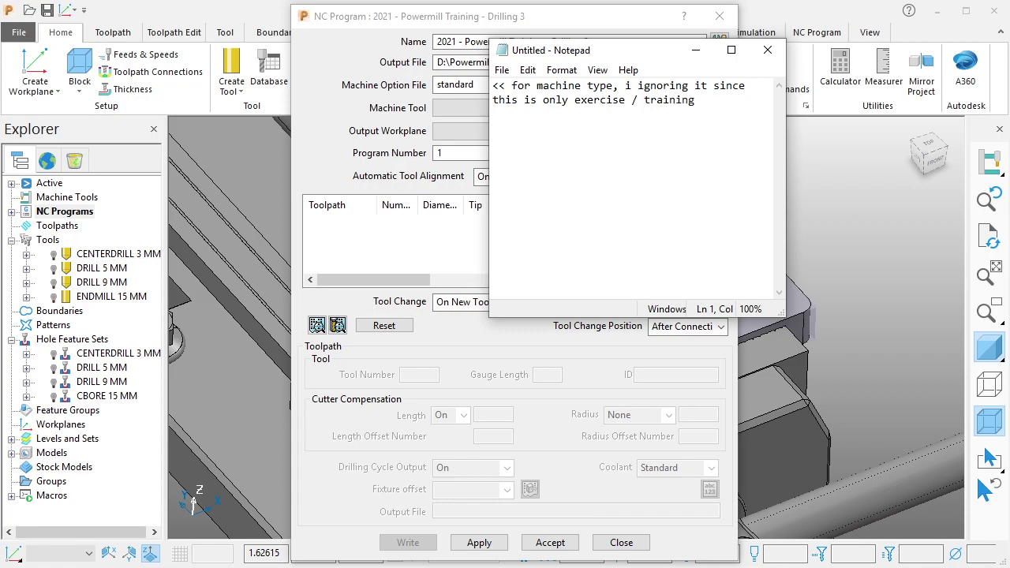
key(ctrl+a)
key(Delete)
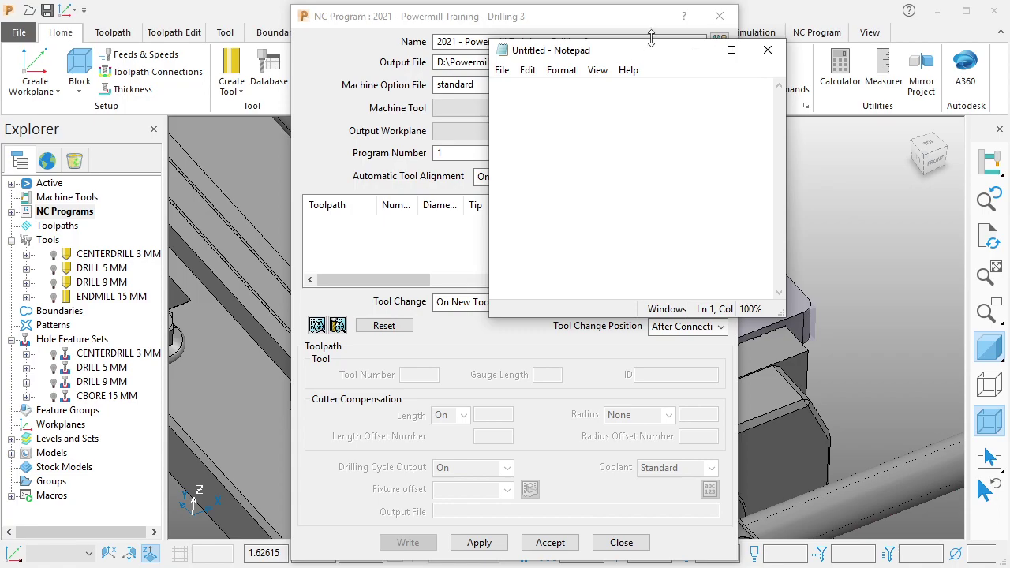
click(695, 51)
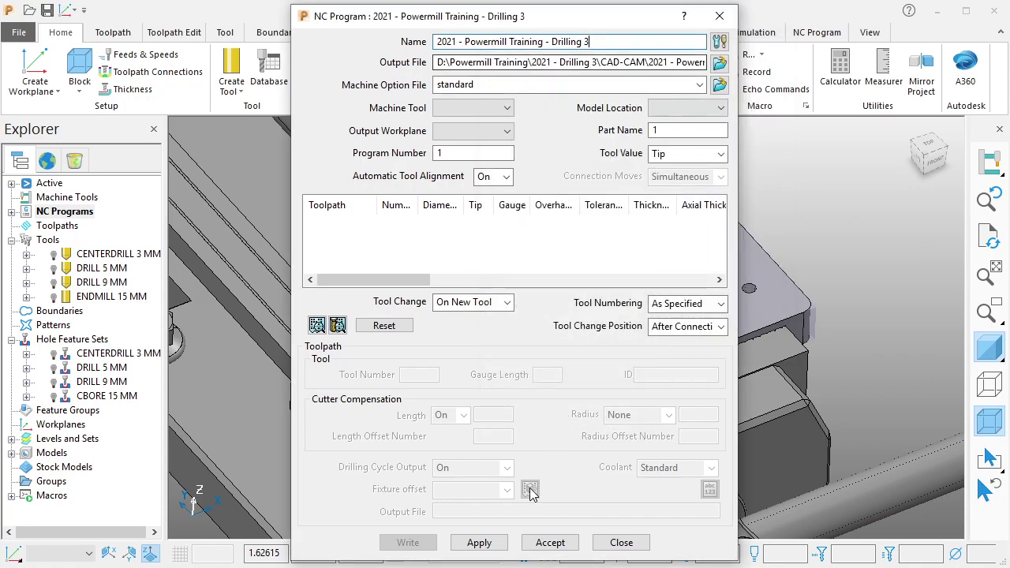
click(551, 543)
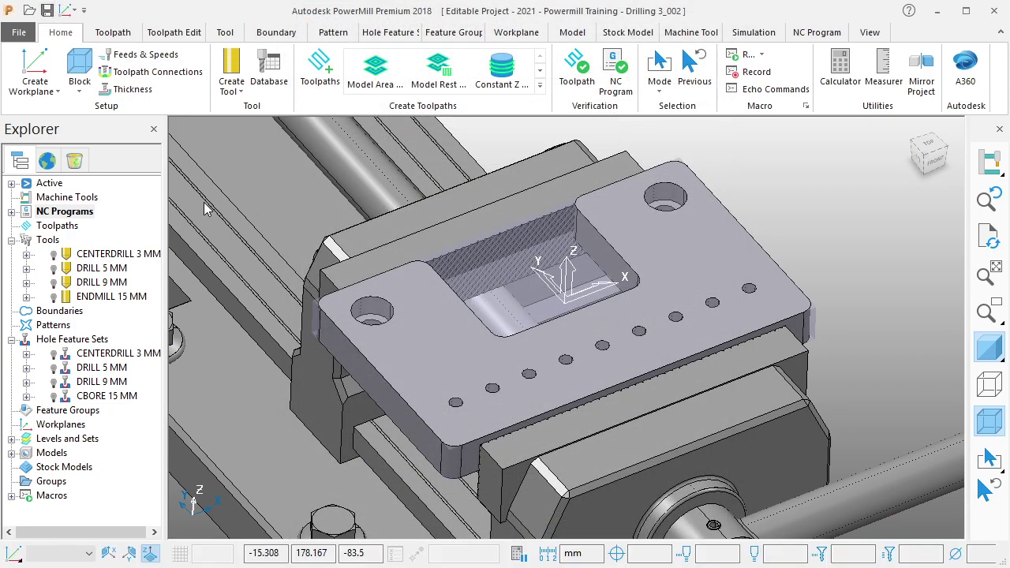
Step: Start a new toolpath using the Drilling strategy from the Drilling category
scroll(450, 315, down, 5)
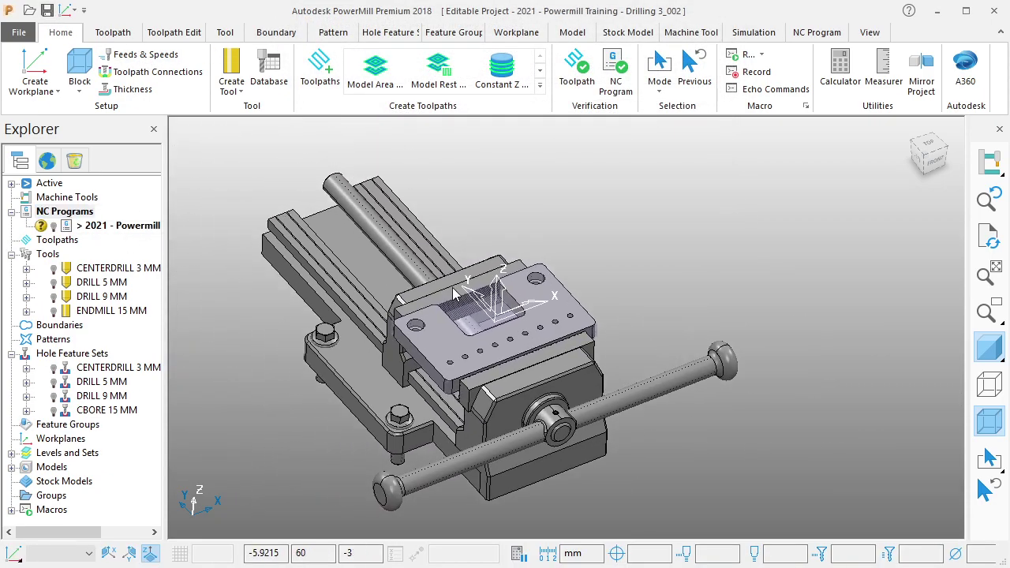
scroll(456, 295, up, 2)
scroll(442, 272, up, 2)
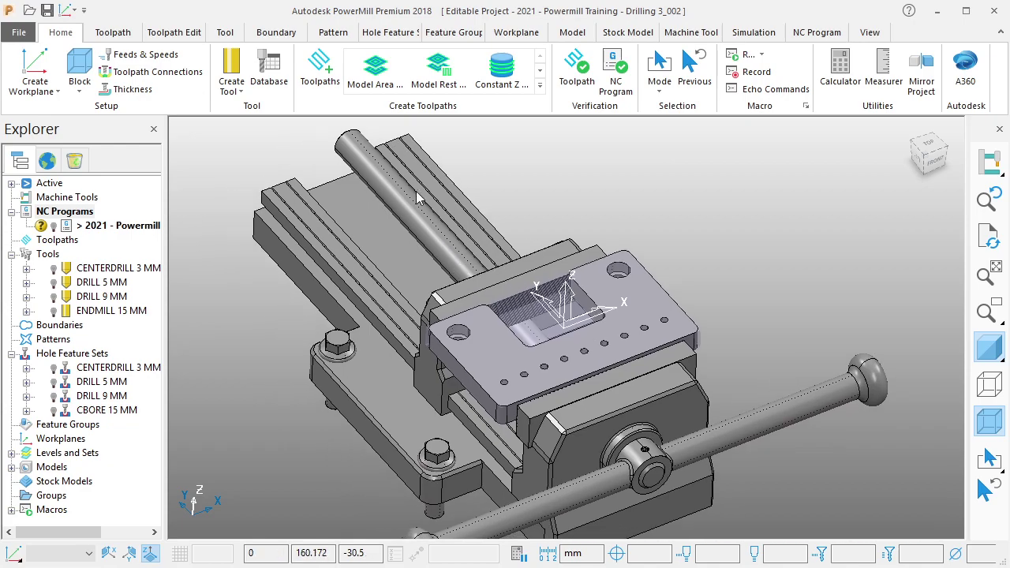
click(319, 69)
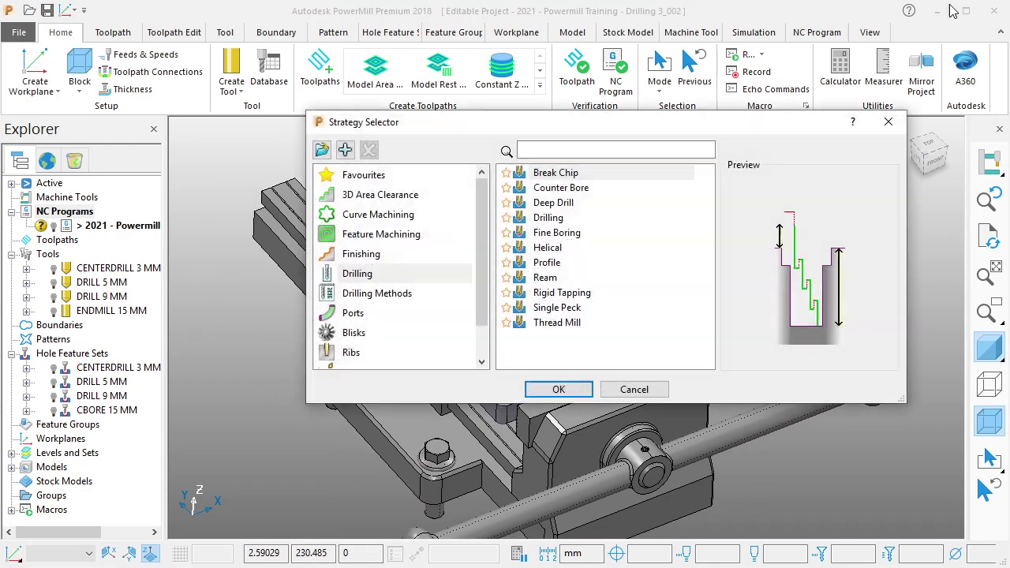
click(400, 272)
click(550, 221)
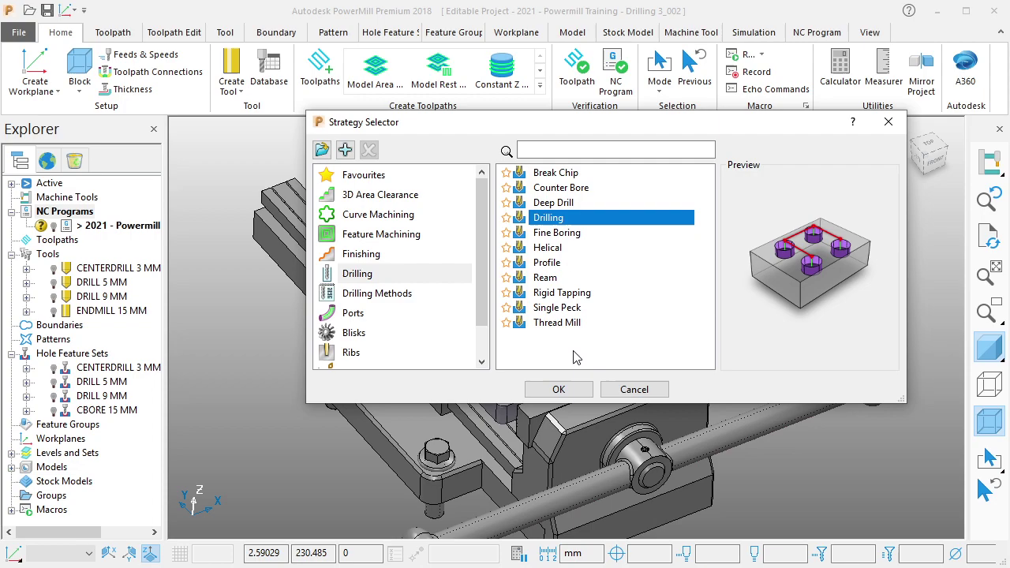
click(559, 390)
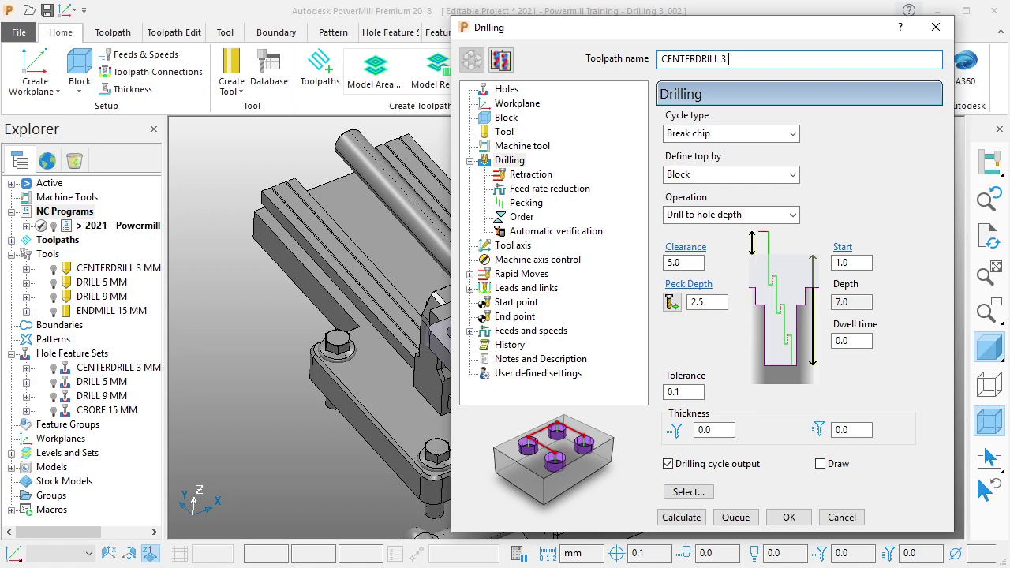
Step: Assign the CENTERDRILL 3 MM hole feature set to the drilling toolpath
click(509, 90)
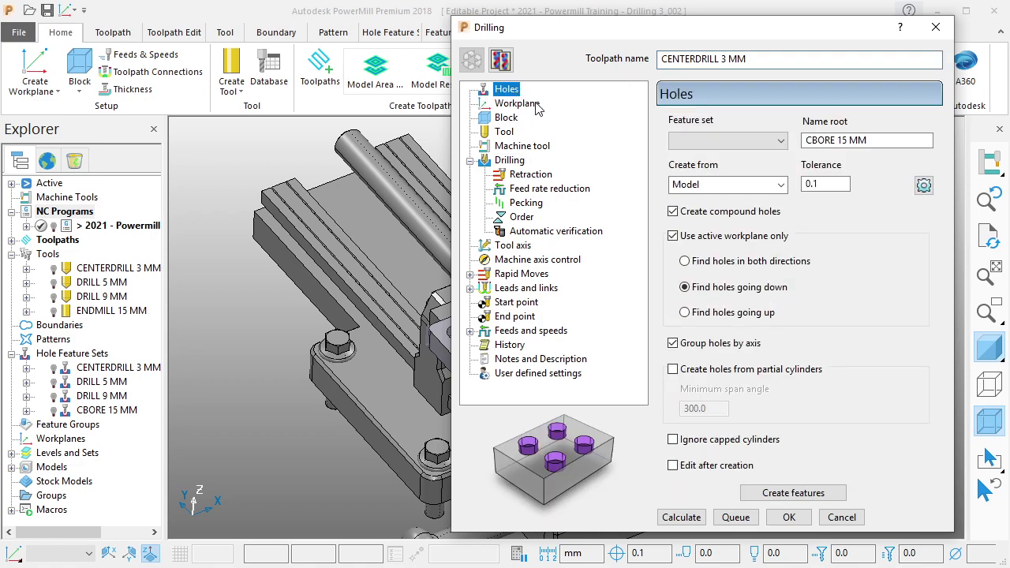
click(710, 142)
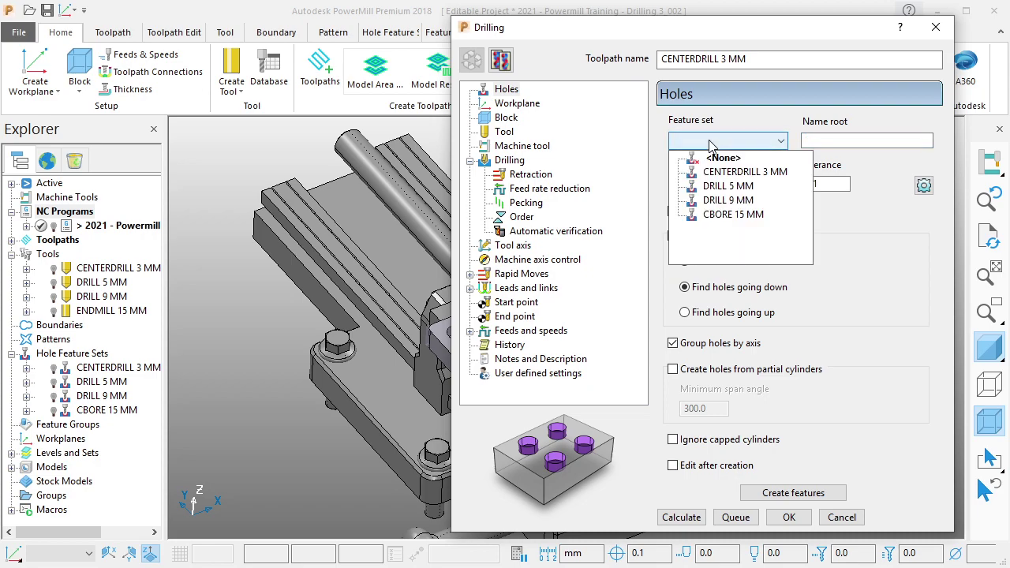
click(738, 172)
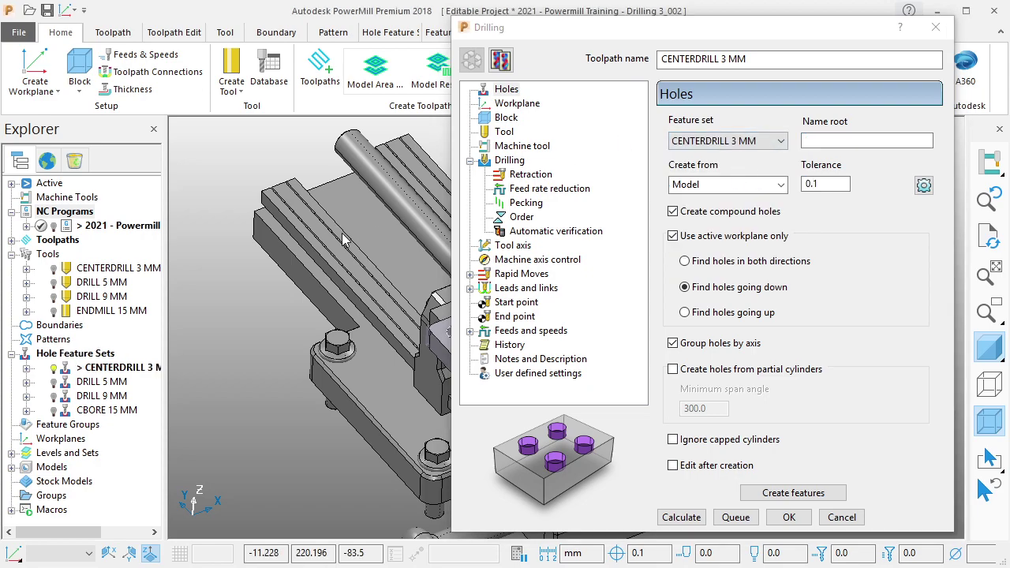
middle_drag(388, 218, 227, 229)
drag(653, 38, 705, 41)
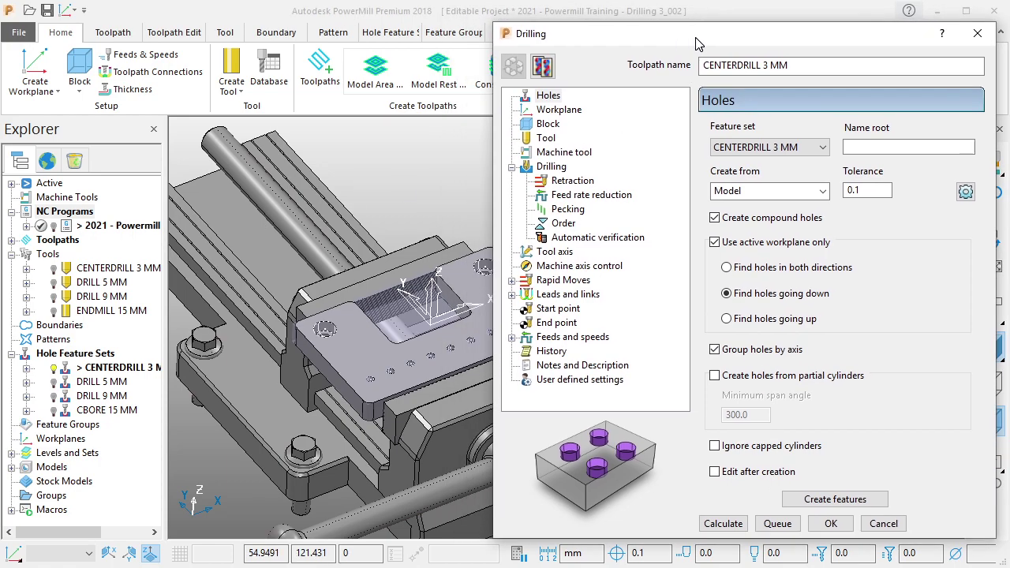
middle_drag(379, 284, 348, 292)
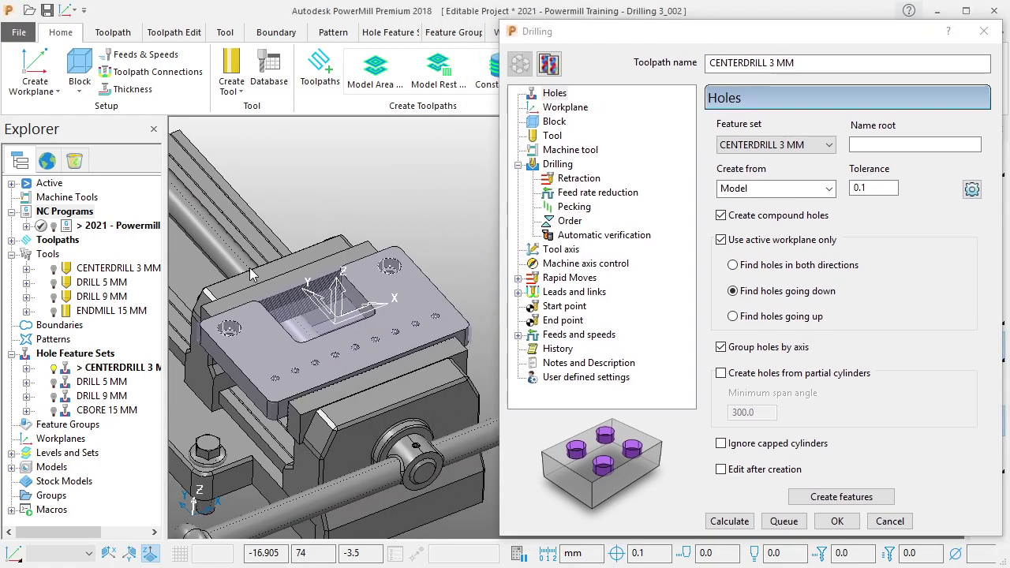
Step: Select the CENTERDRILL 3 MM tool for the drilling toolpath
click(582, 109)
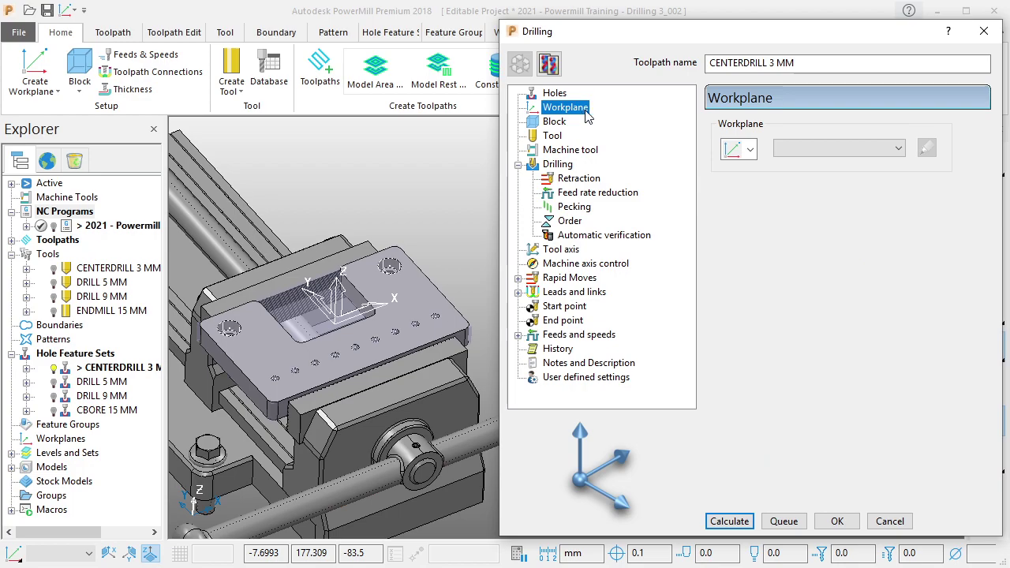
click(560, 123)
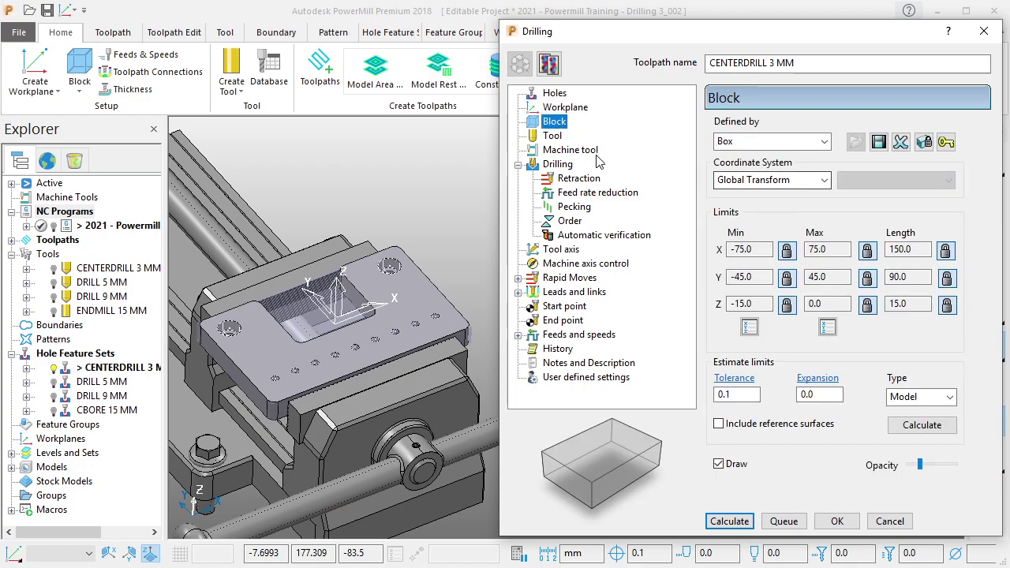
click(552, 138)
click(862, 134)
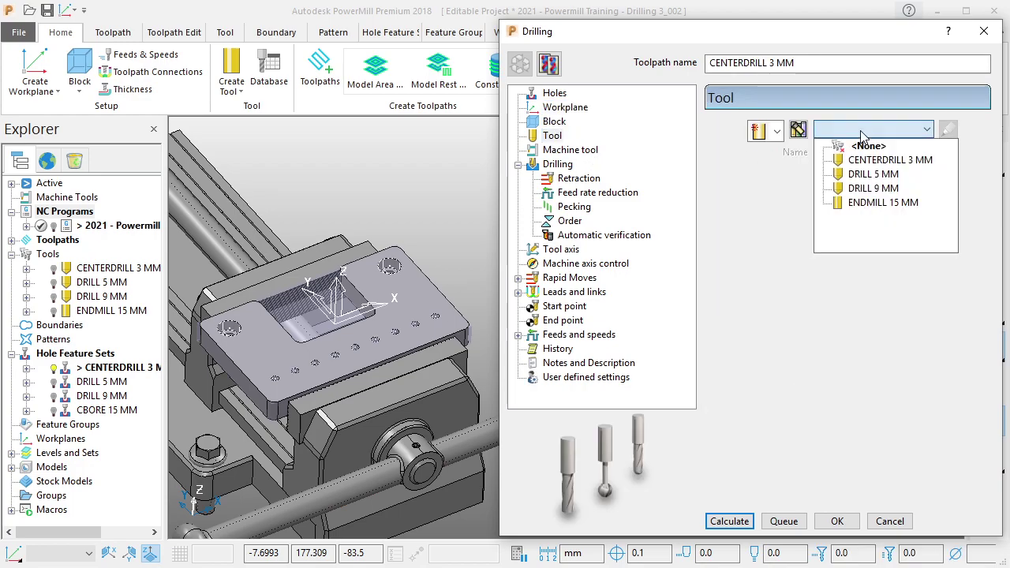
click(872, 163)
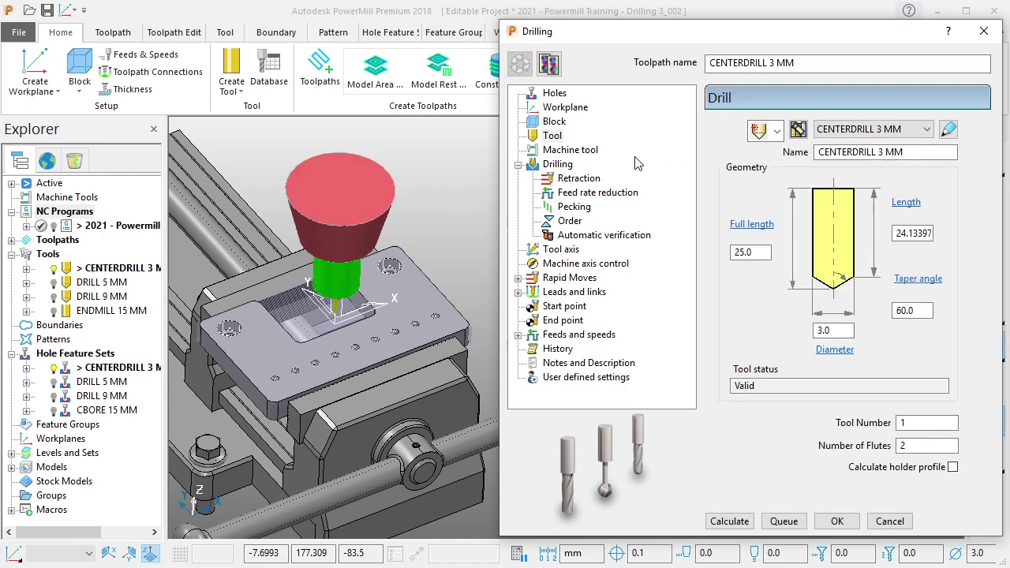
click(588, 152)
Step: Set the drilling cycle to Single peck, Block hole top, Centre drill operation and depth 2.5
click(562, 165)
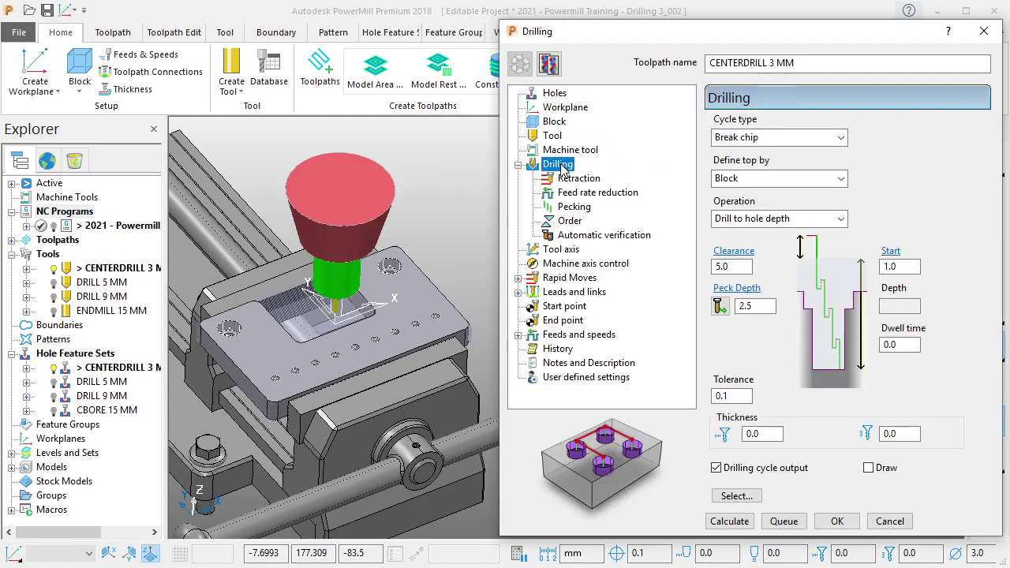
click(754, 140)
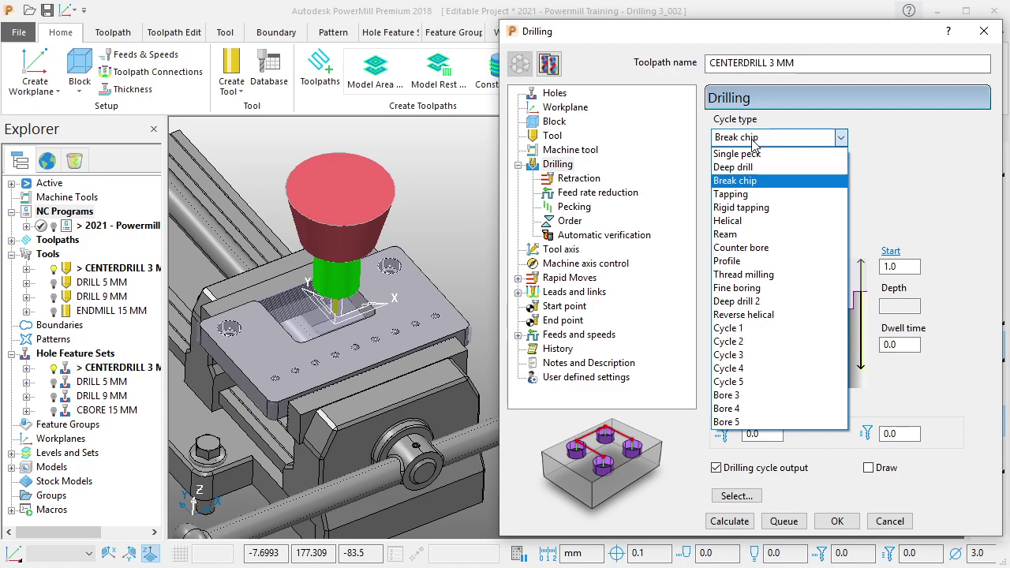
click(754, 153)
click(781, 178)
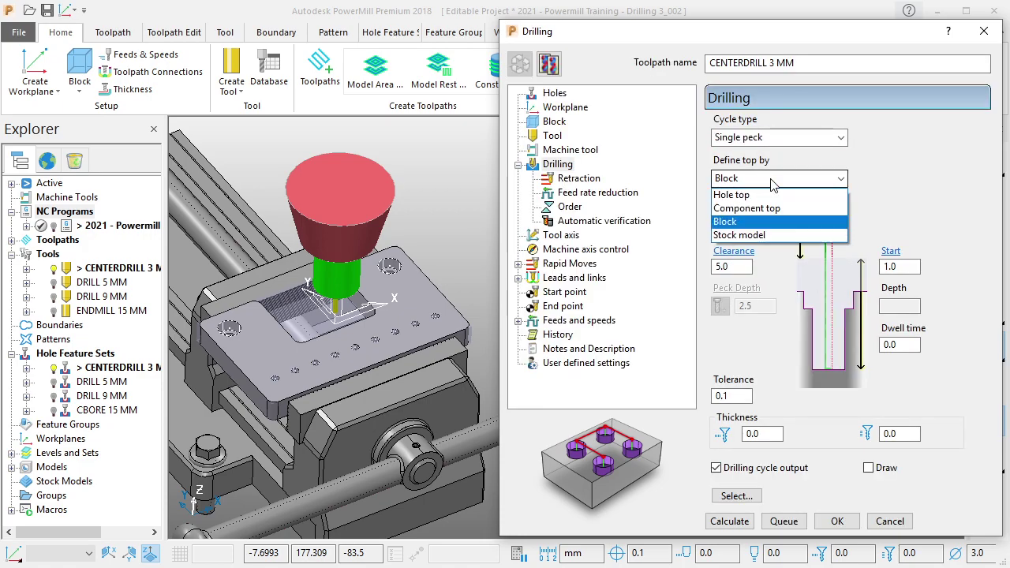
click(785, 223)
click(783, 221)
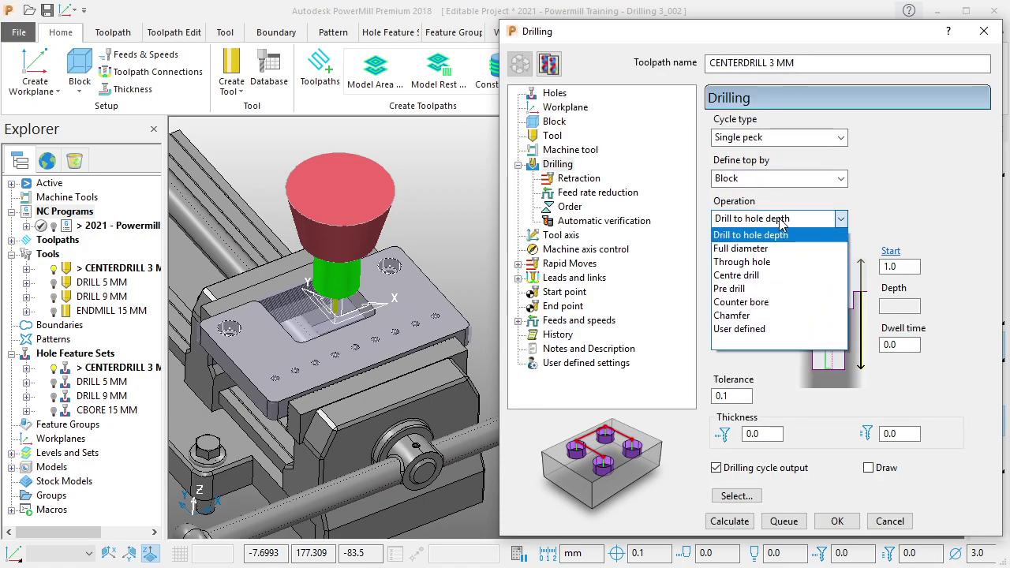
click(742, 276)
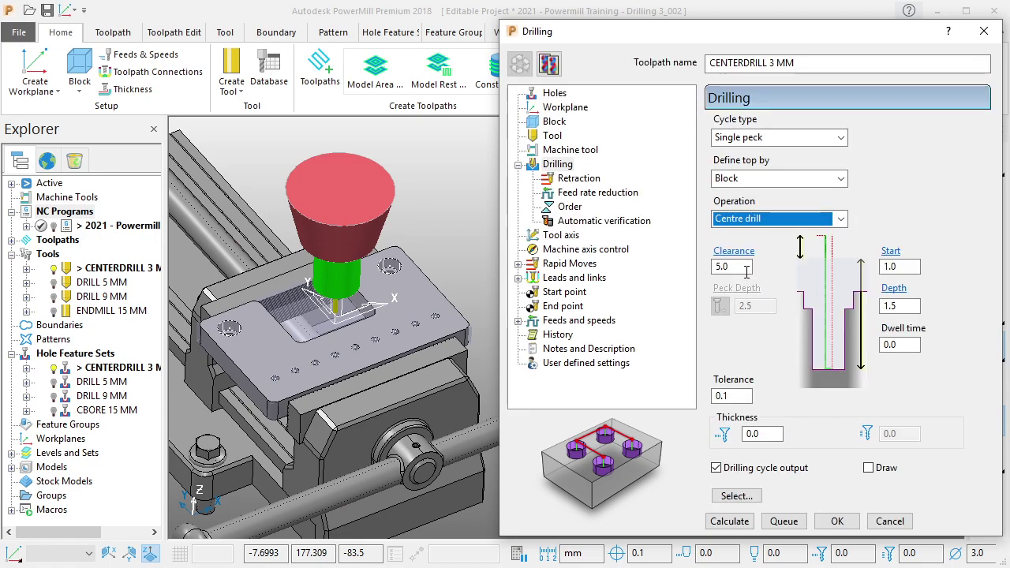
key(Tab)
key(Tab)
key(Tab)
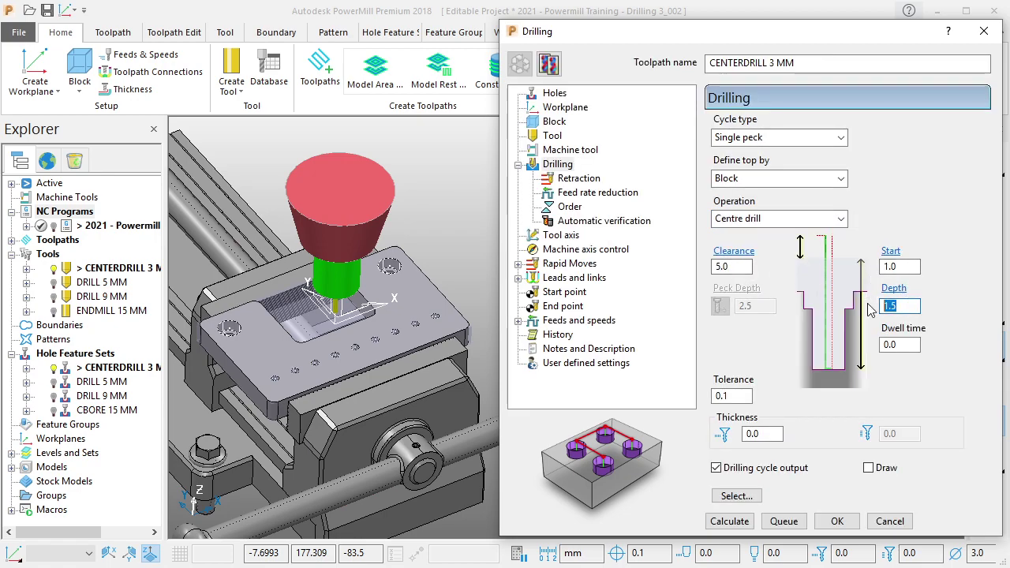
text(2.5)
Step: Review feed rate reduction, tool axis and rapid moves, recalculating the safe rapid and plunge heights
click(583, 180)
click(582, 196)
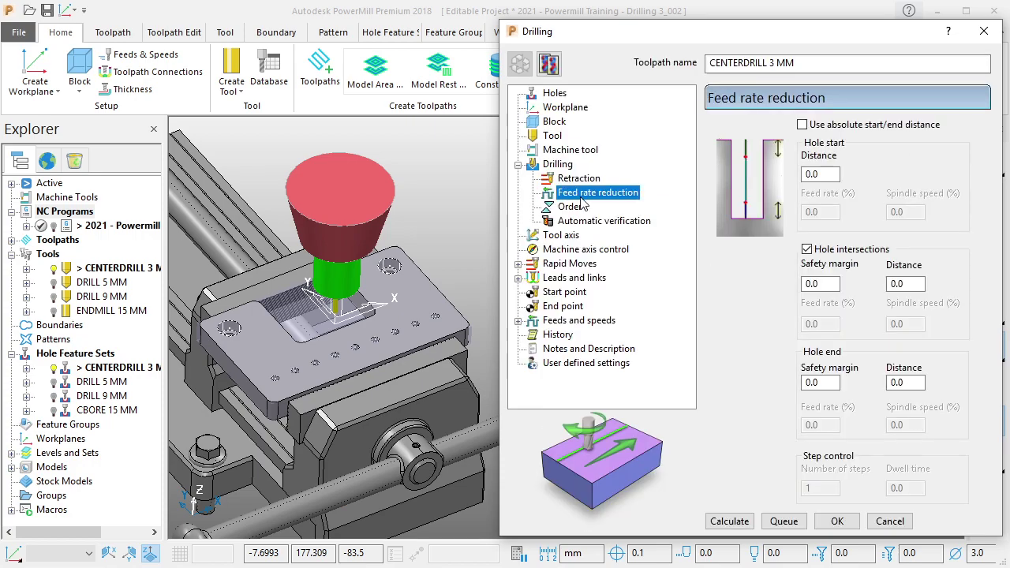
click(574, 208)
click(576, 223)
click(567, 238)
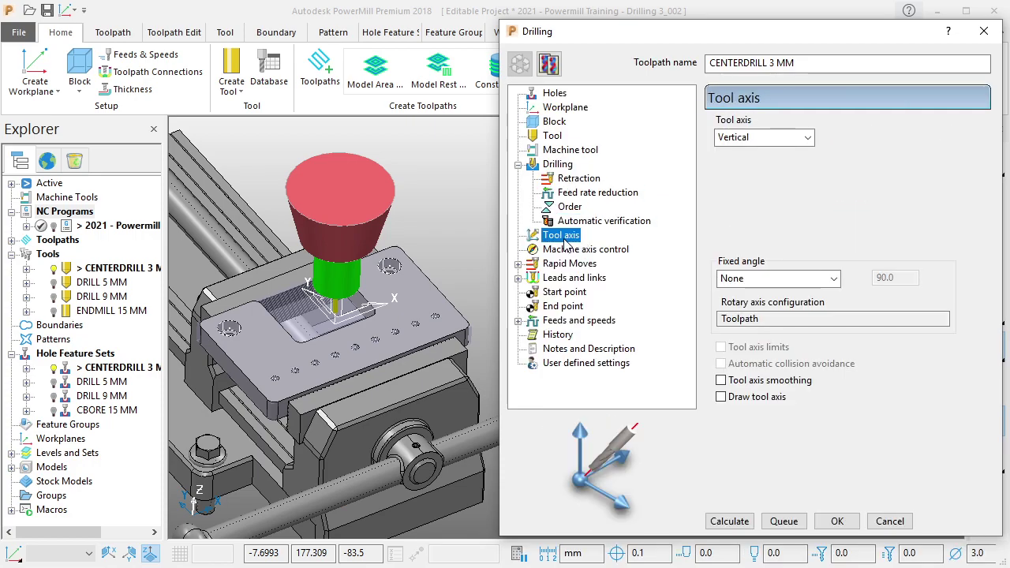
click(565, 250)
click(565, 264)
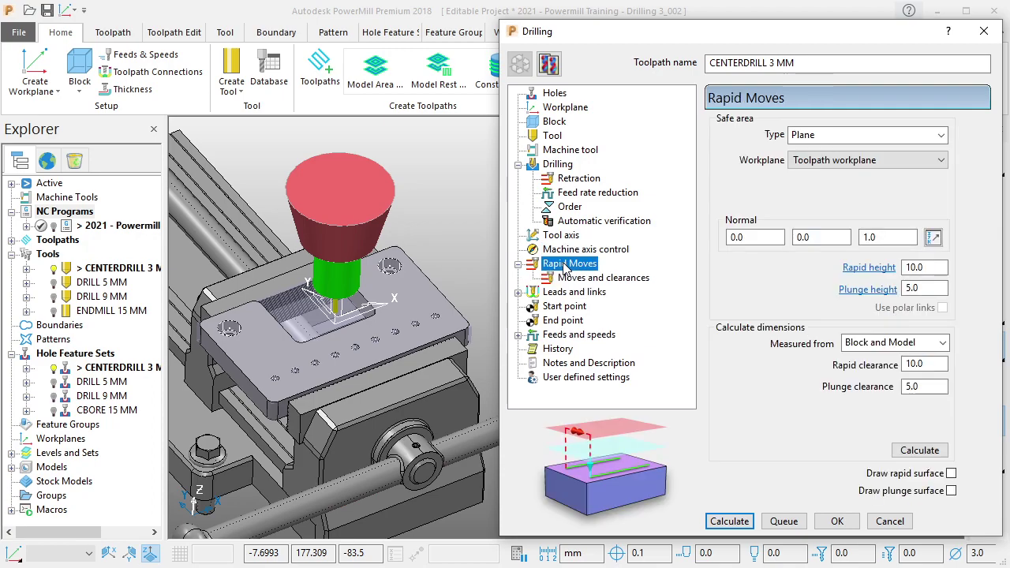
click(915, 455)
Step: Keep the first, second and default link choices Incremental and review the feeds and speeds
click(601, 281)
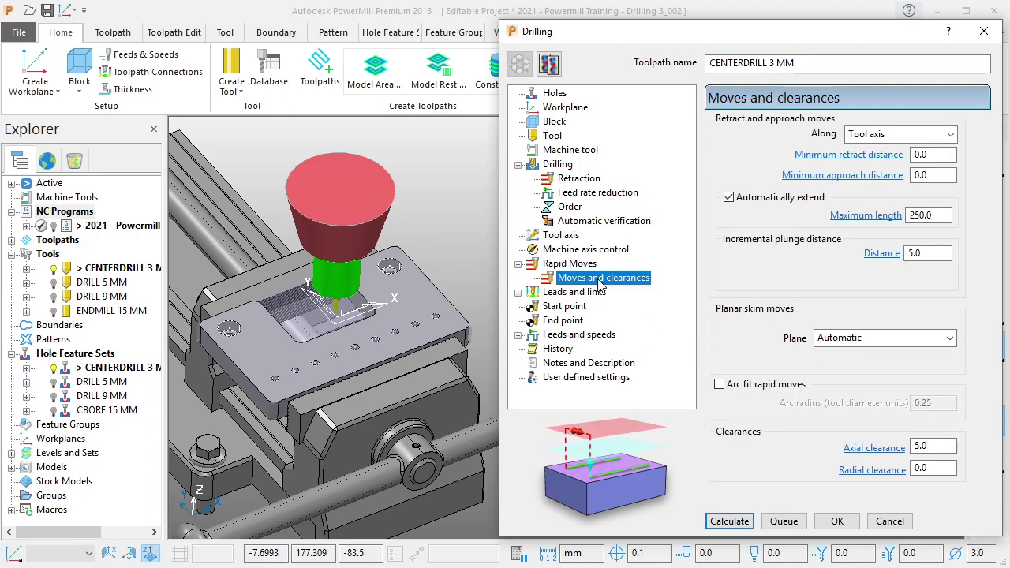
click(589, 293)
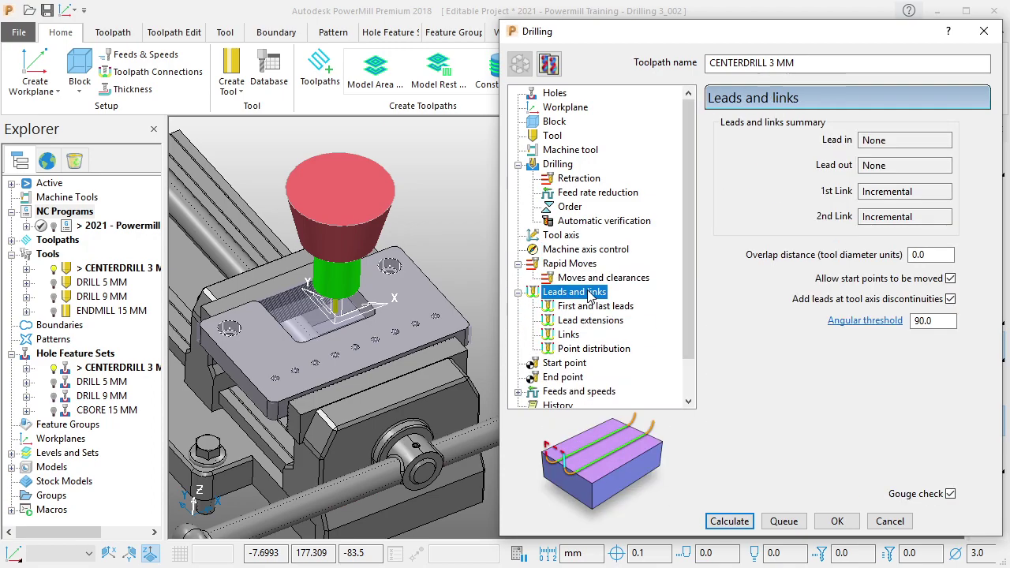
click(567, 336)
click(905, 136)
click(868, 165)
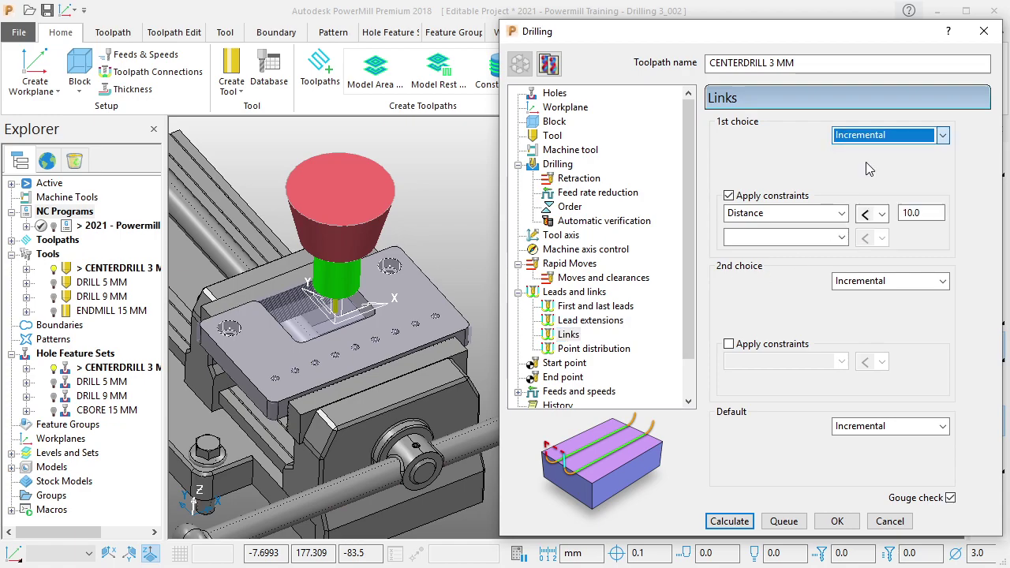
click(884, 282)
click(874, 313)
click(869, 426)
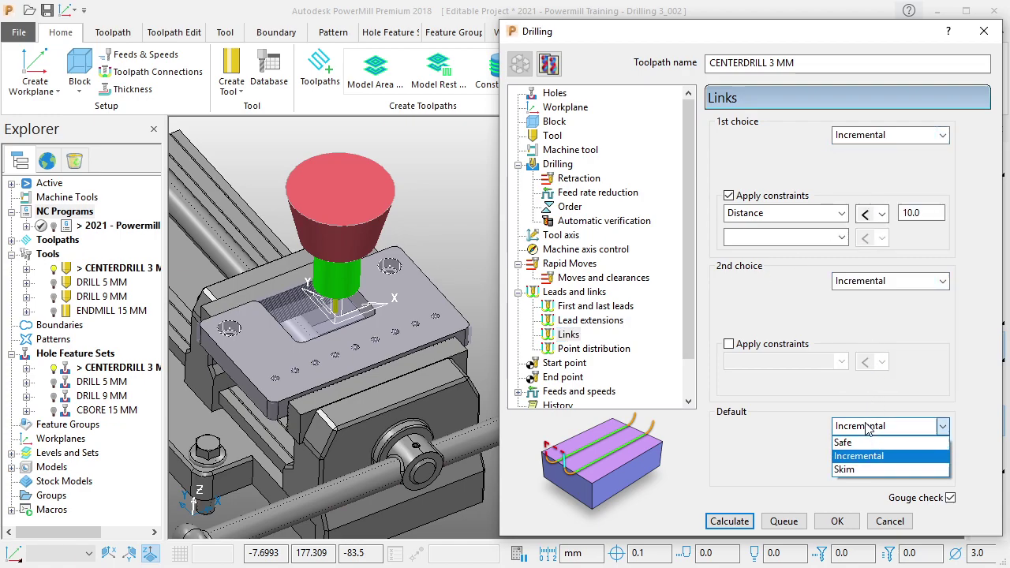
click(862, 456)
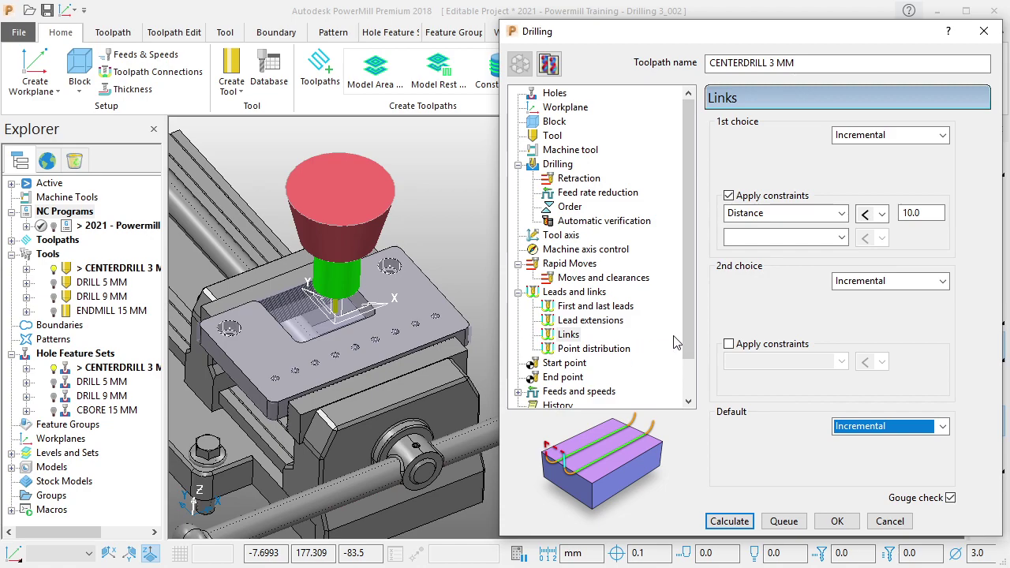
scroll(675, 342, down, 1)
click(586, 365)
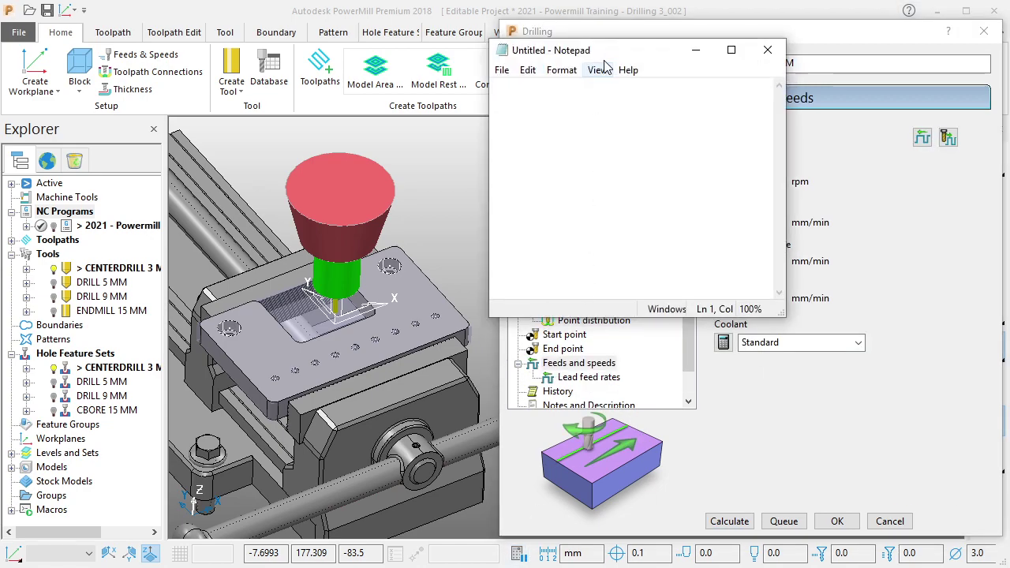
drag(610, 56, 502, 140)
text(>>)
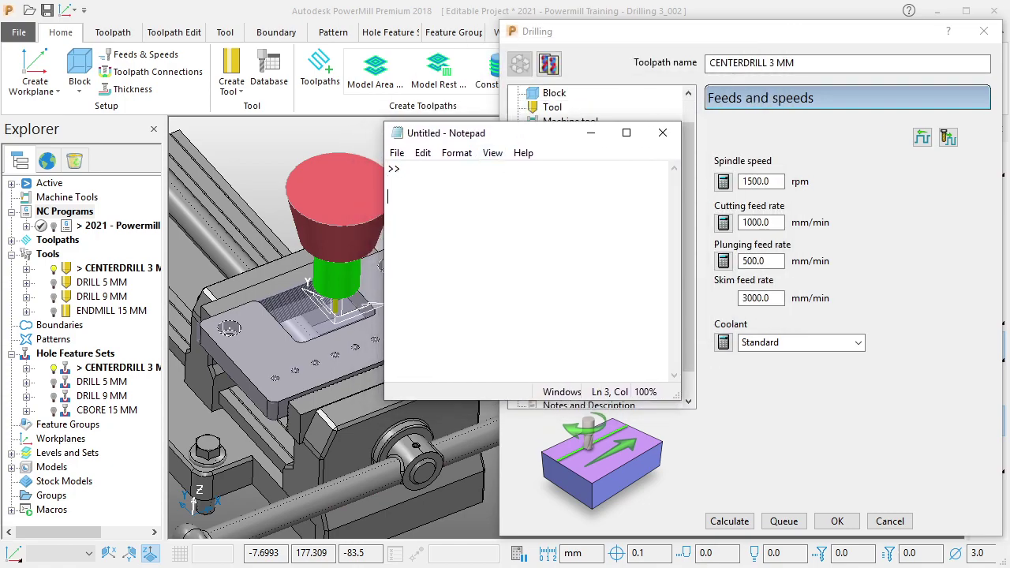
text(i ALSO)
key(ctrl+a)
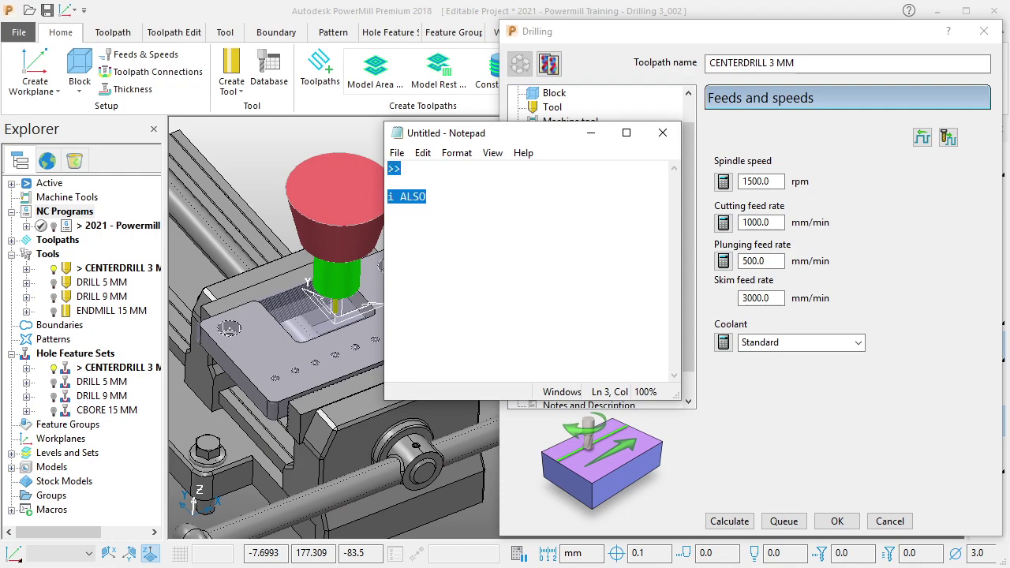
text(>>)
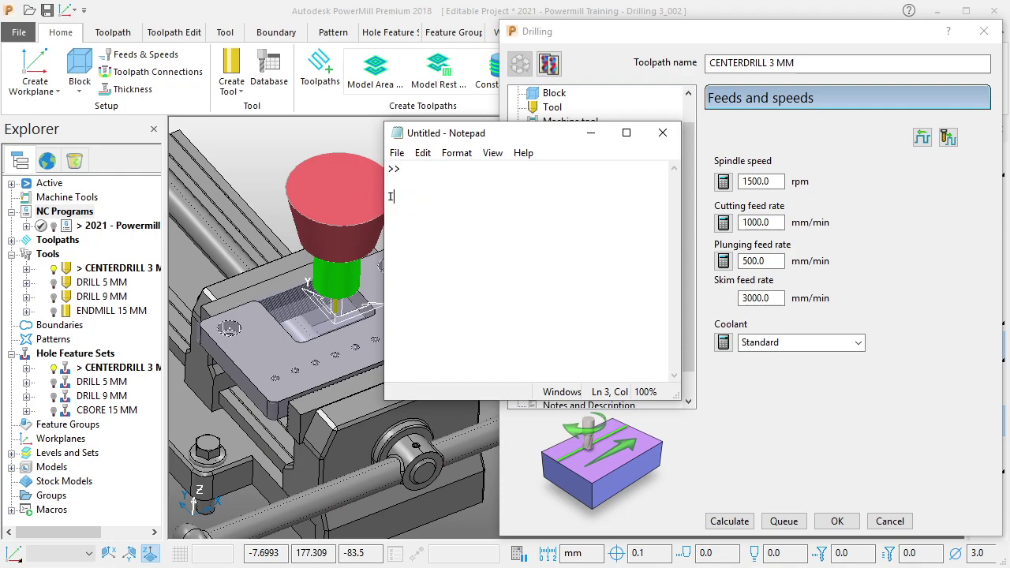
text( also ignoring the F)
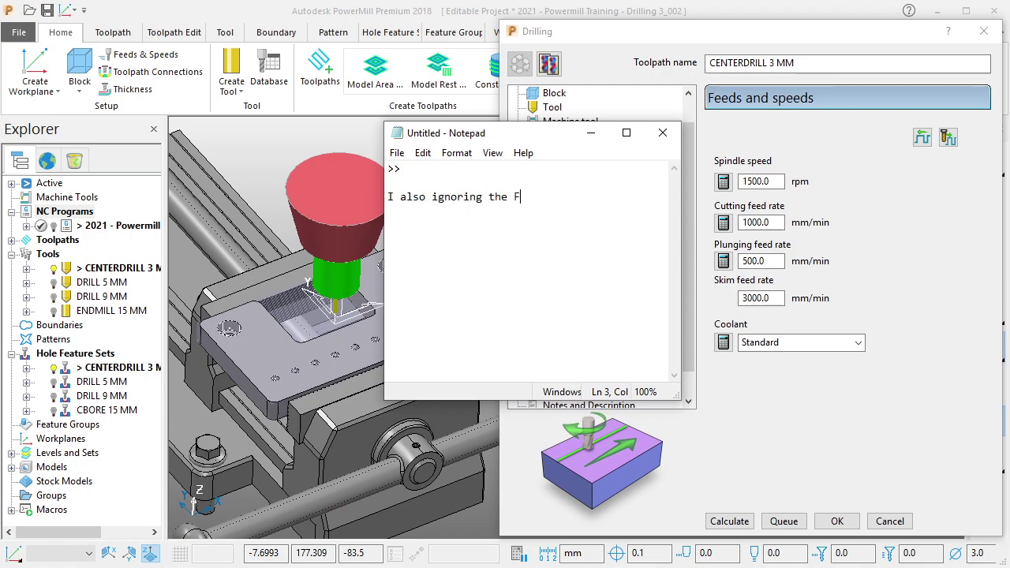
text(eeds &)
text( Speeds since th)
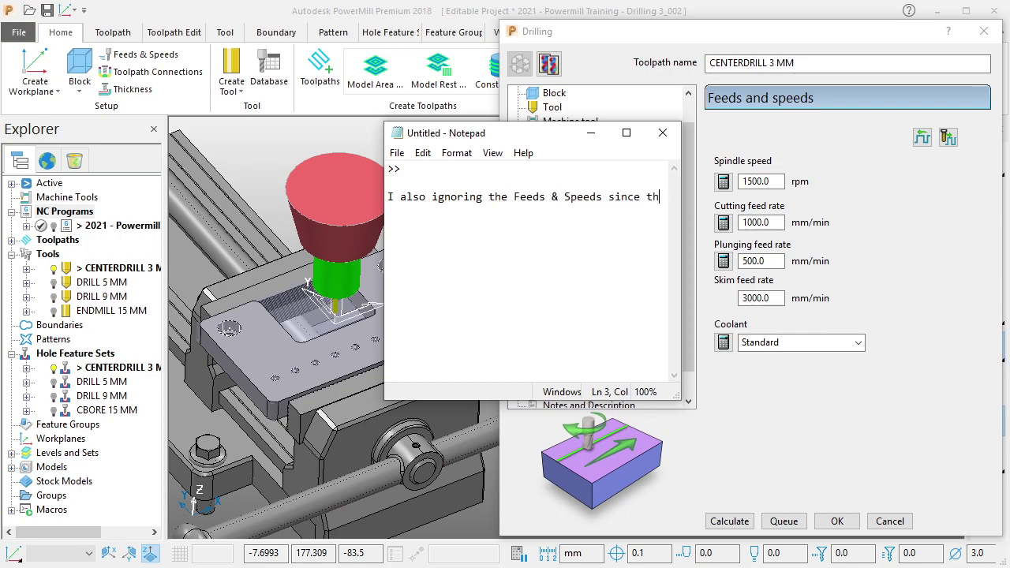
text(is is only exercise / training)
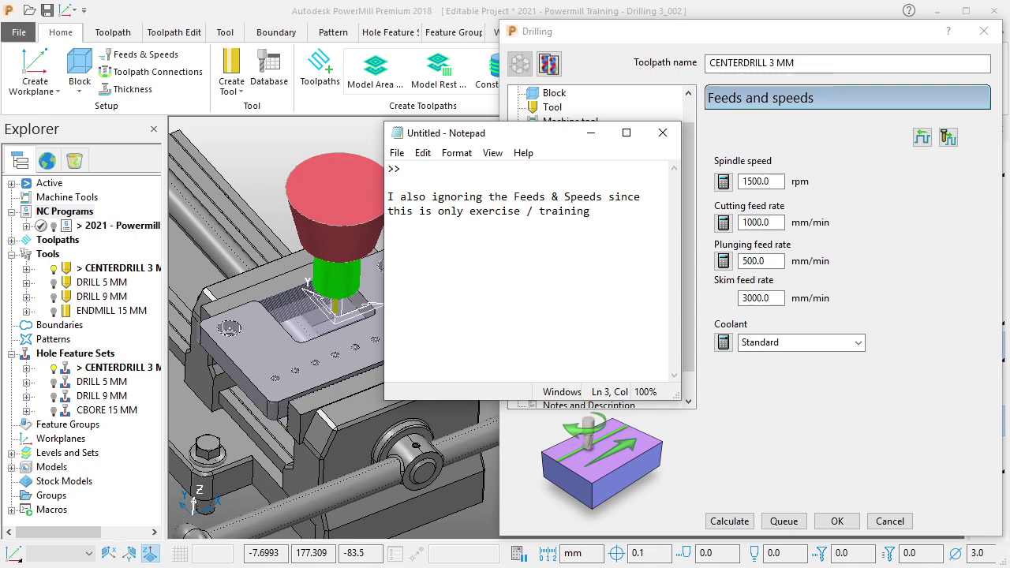
key(ctrl+a)
key(BackSpace)
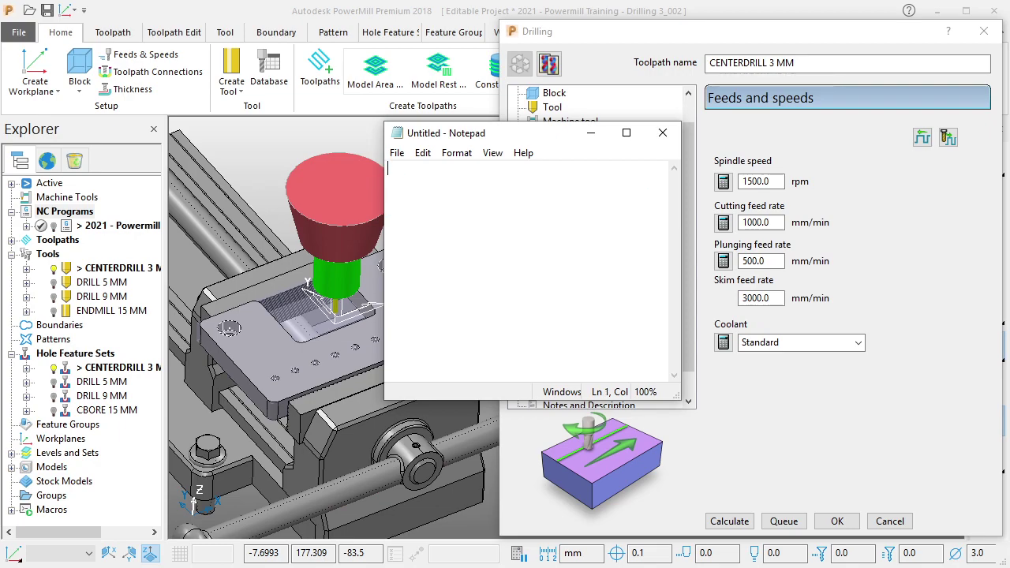
Step: Calculate the CENTERDRILL 3 MM drilling toolpath on the plate holes
click(591, 133)
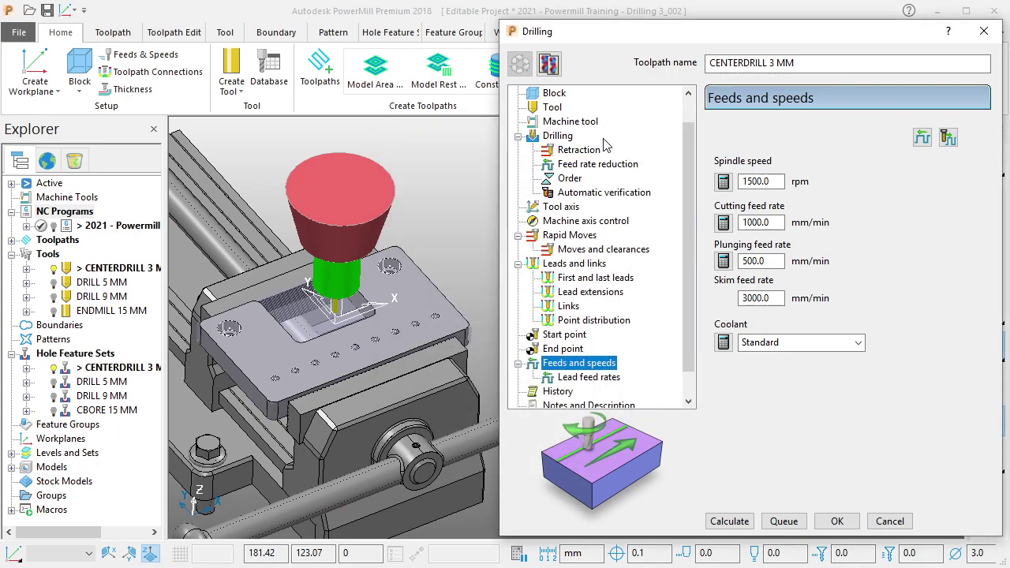
drag(683, 339, 693, 391)
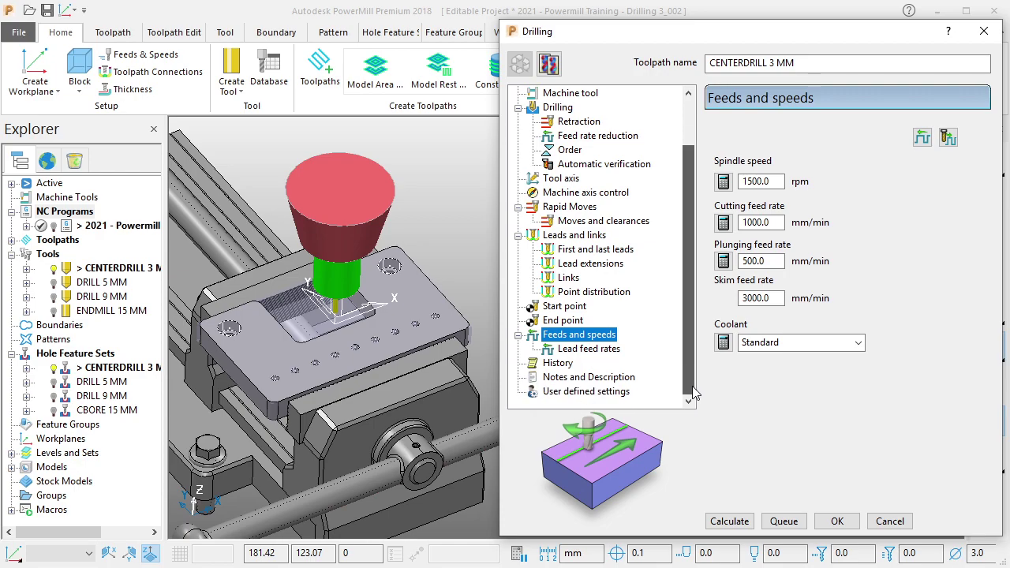
click(731, 528)
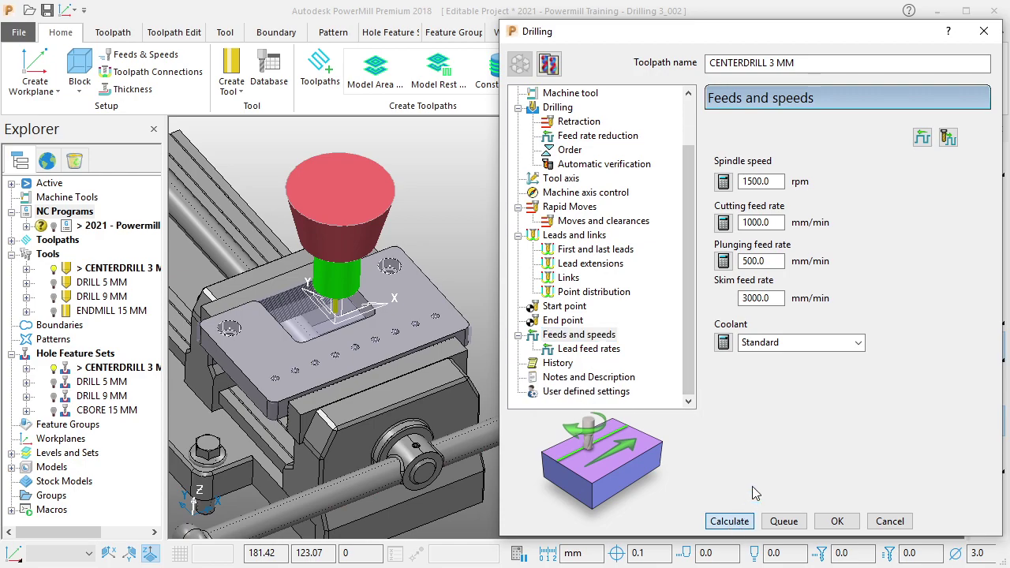
click(890, 522)
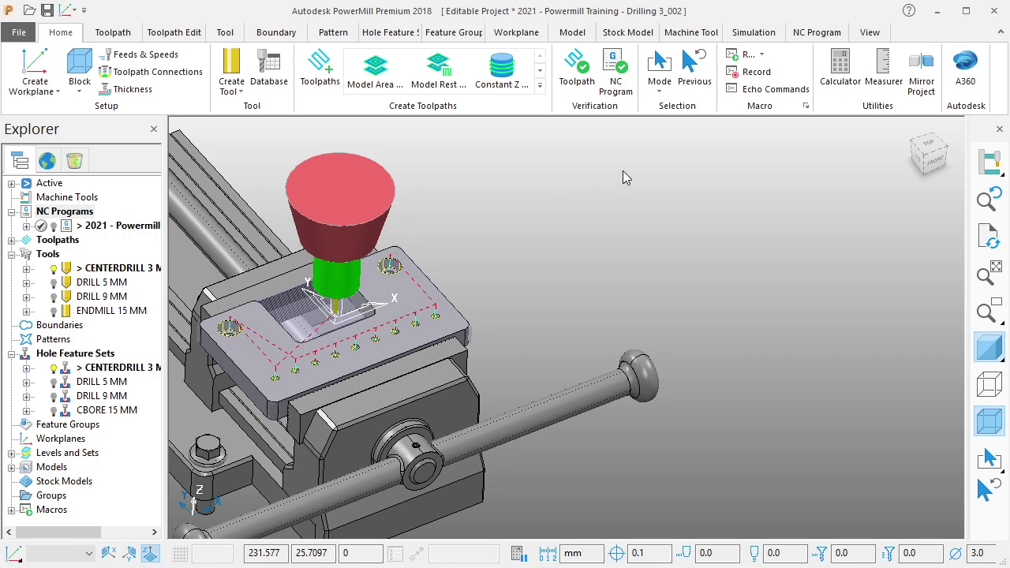
Step: Verify the toolpath has no collisions, save the project, and expand the Toolpaths list
click(576, 69)
click(415, 527)
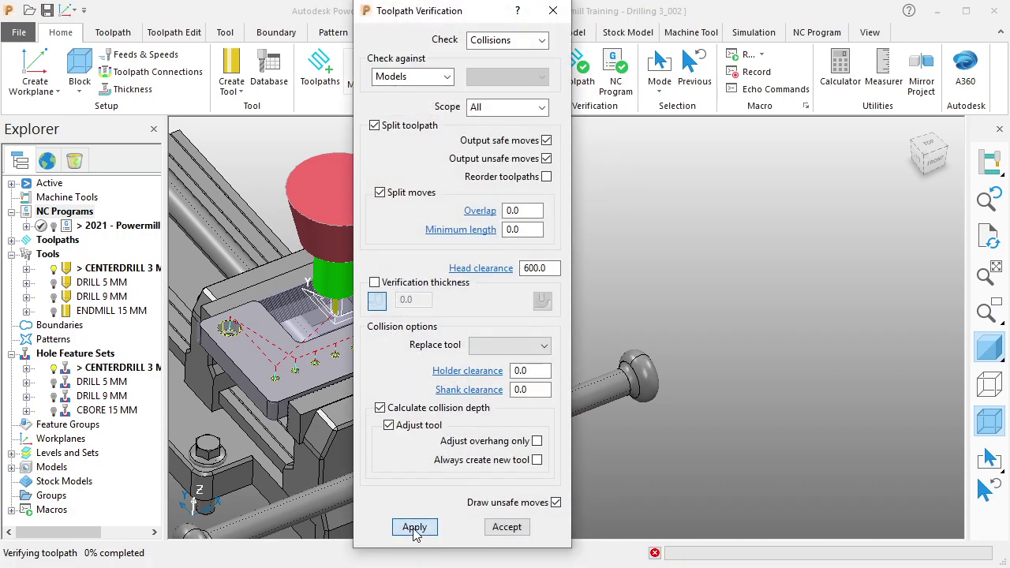
click(472, 546)
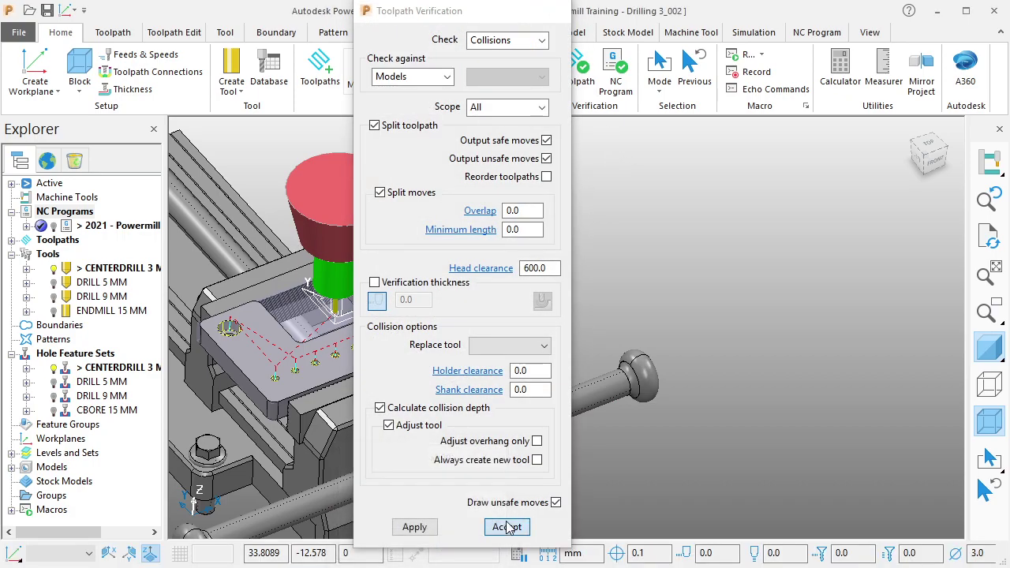
click(508, 527)
scroll(648, 300, up, 3)
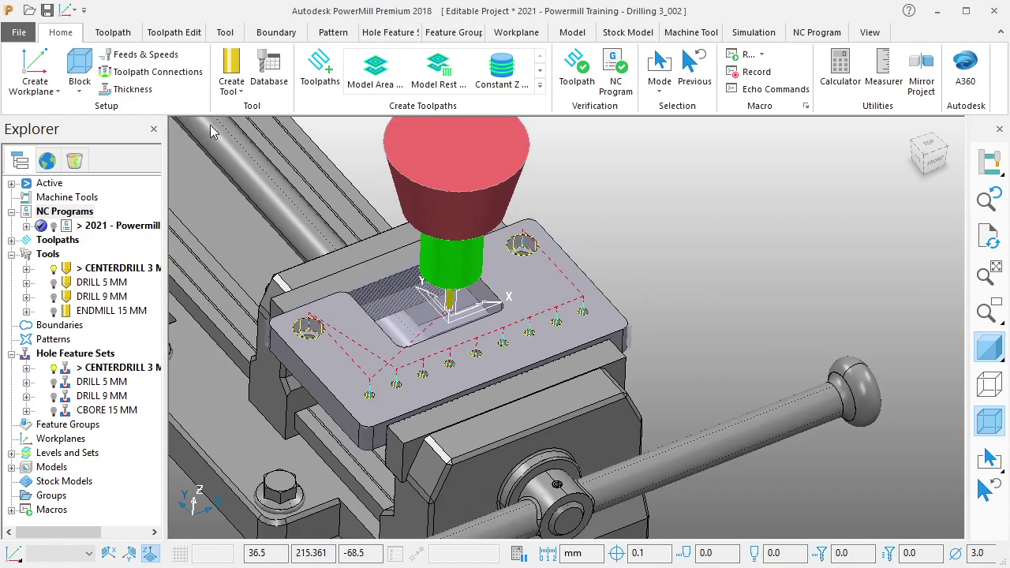
click(46, 11)
shift+middle_drag(255, 173, 320, 168)
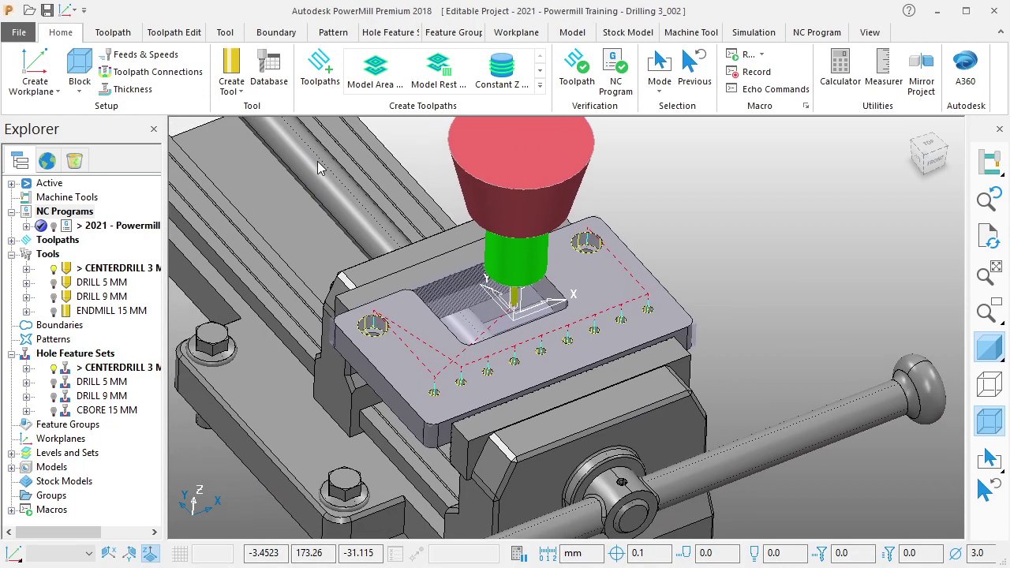
click(13, 240)
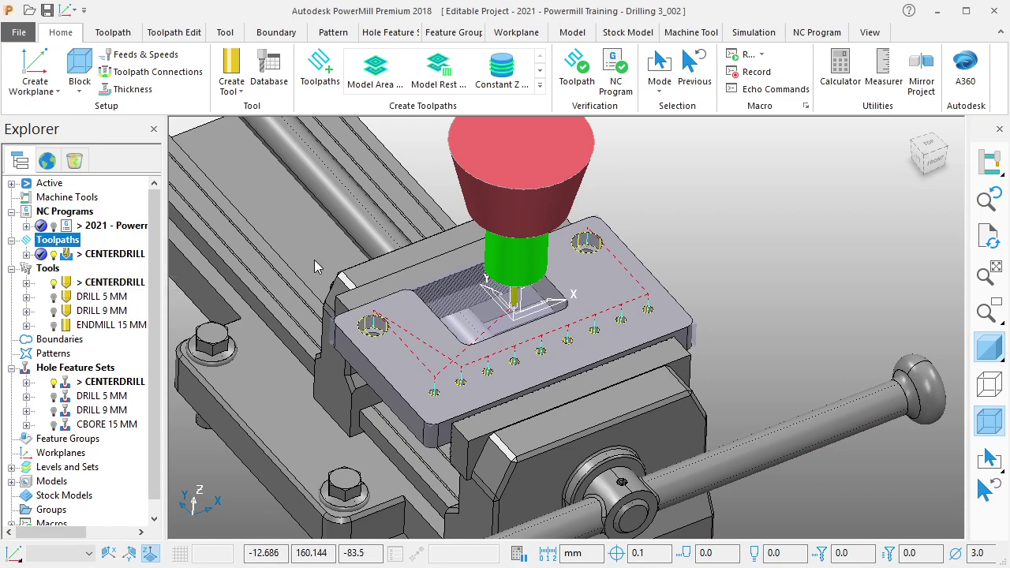
Step: Create drilling toolpath 1 from the Break Chip strategy in the Drilling category
click(320, 69)
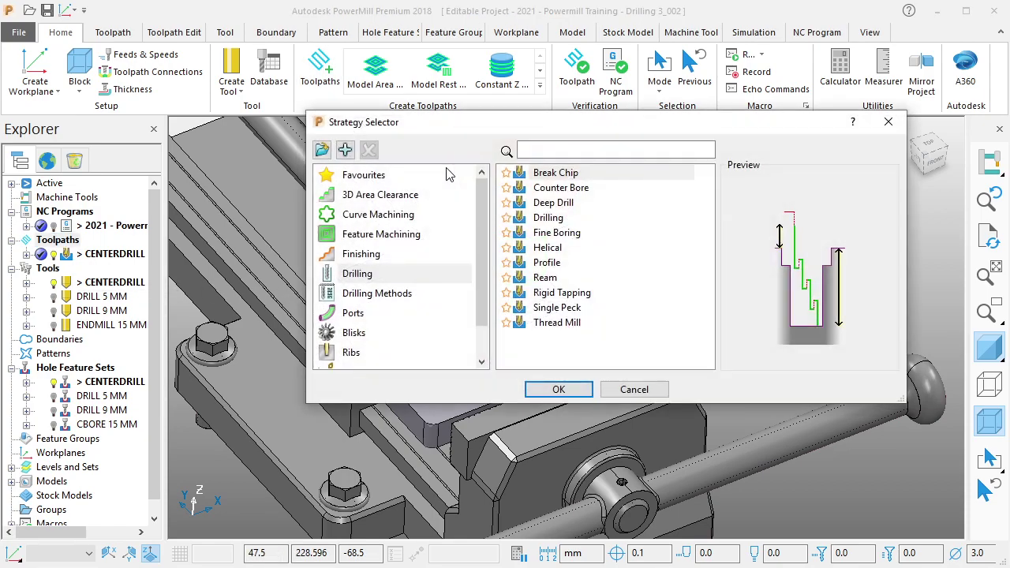
click(377, 276)
click(551, 175)
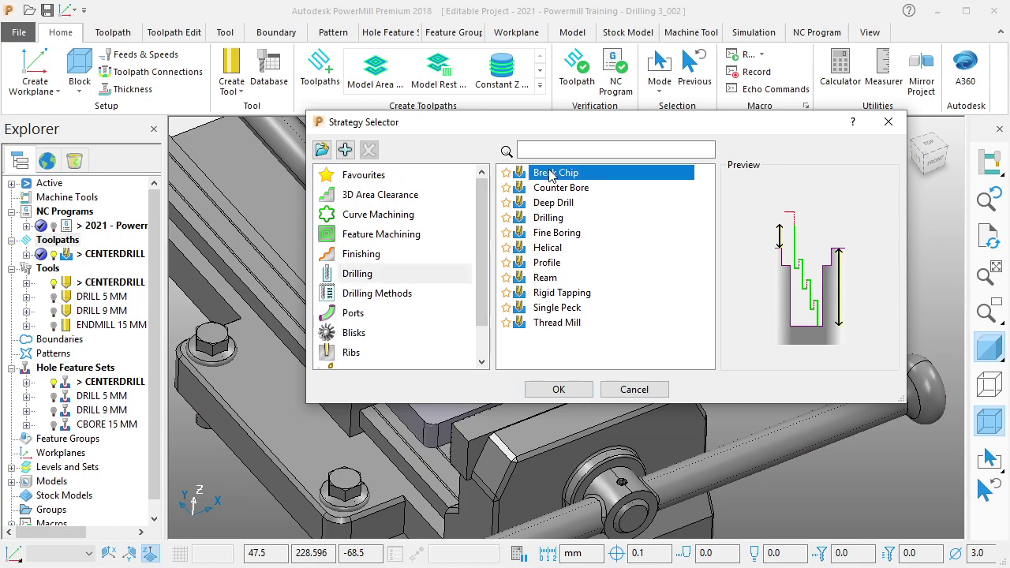
click(559, 389)
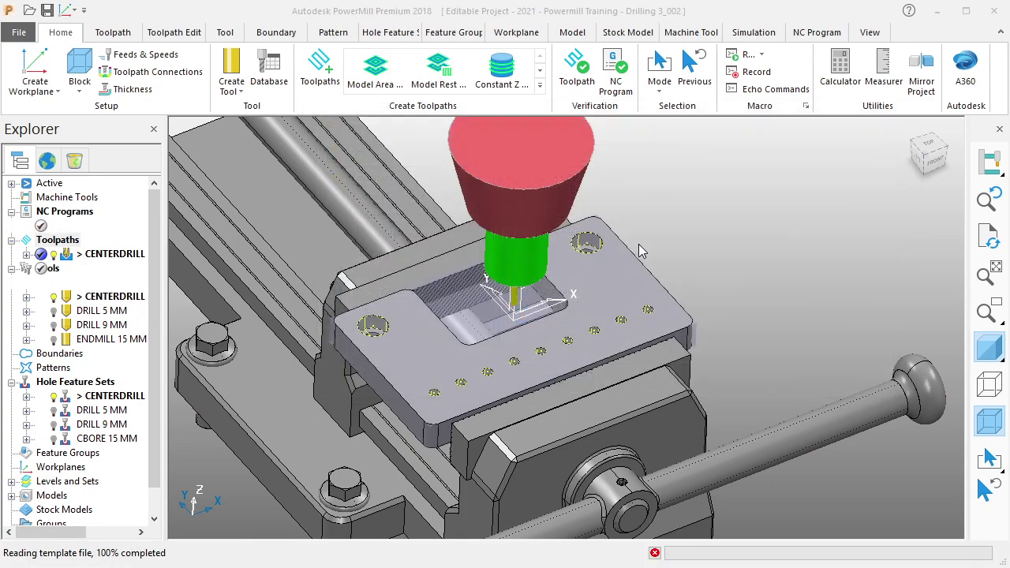
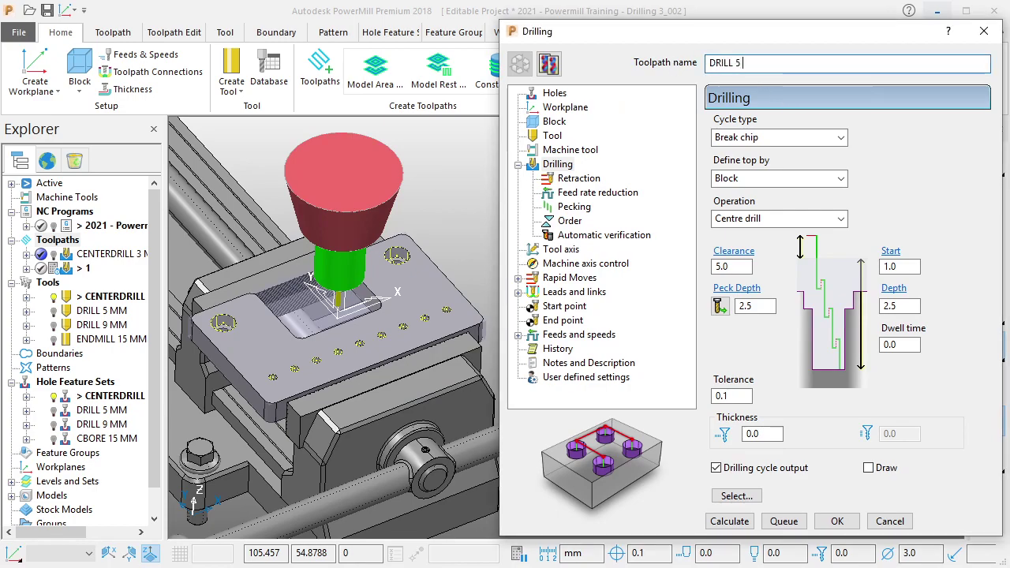
Step: Point the DRILL 5 MM toolpath at the DRILL 5 MM hole feature set and the DRILL 5 MM tool
click(565, 94)
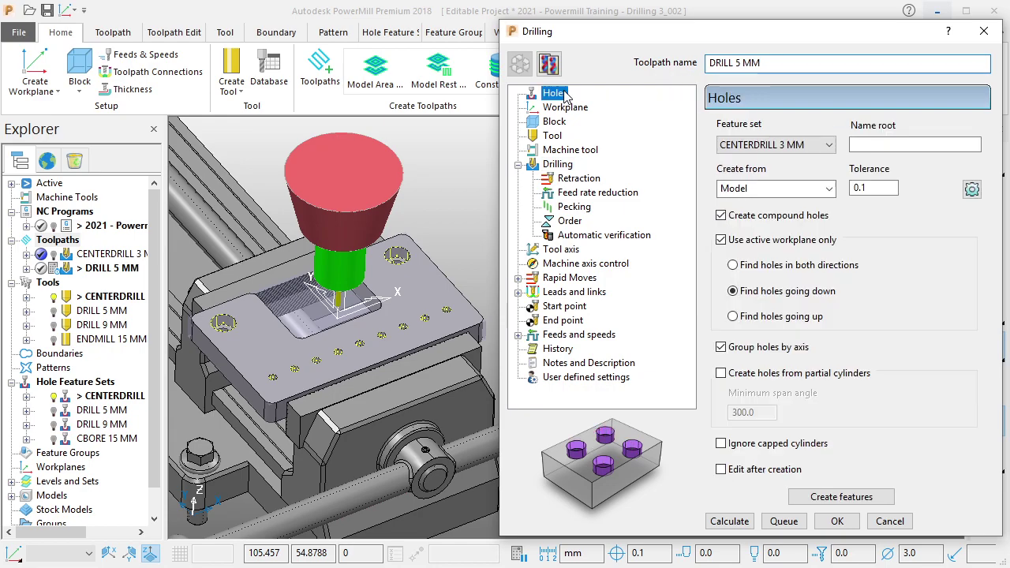
click(781, 146)
click(776, 190)
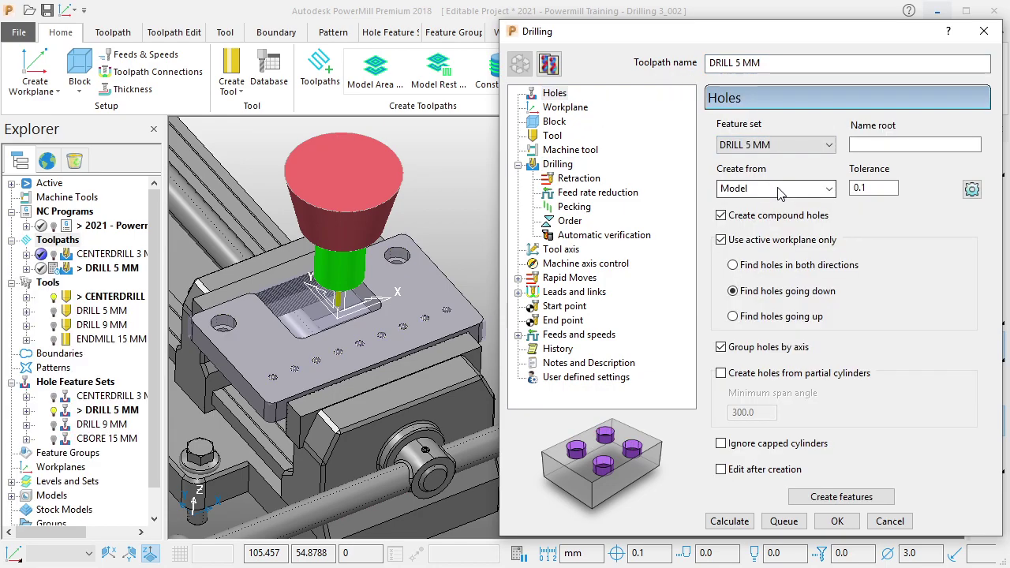
click(572, 110)
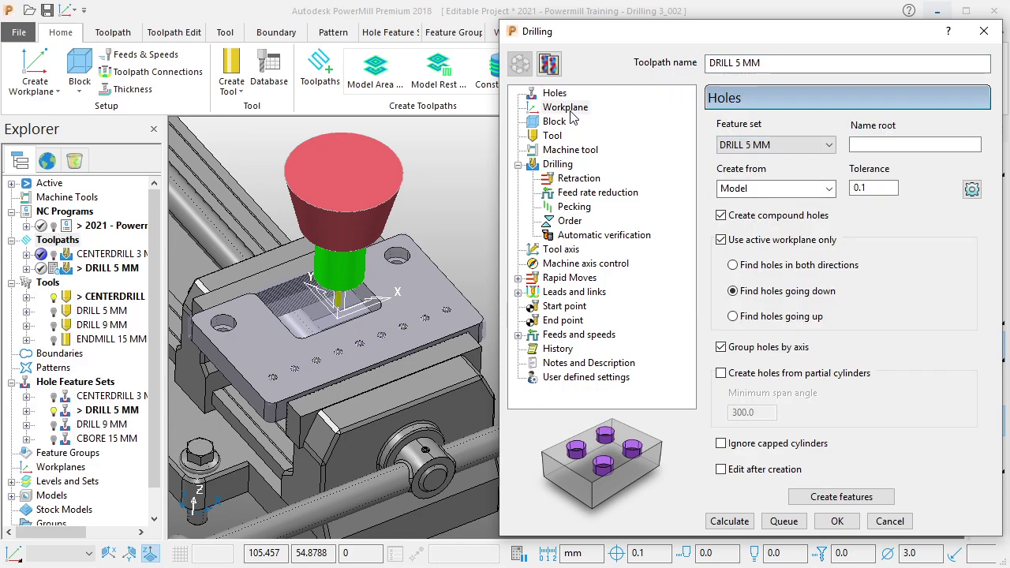
click(557, 123)
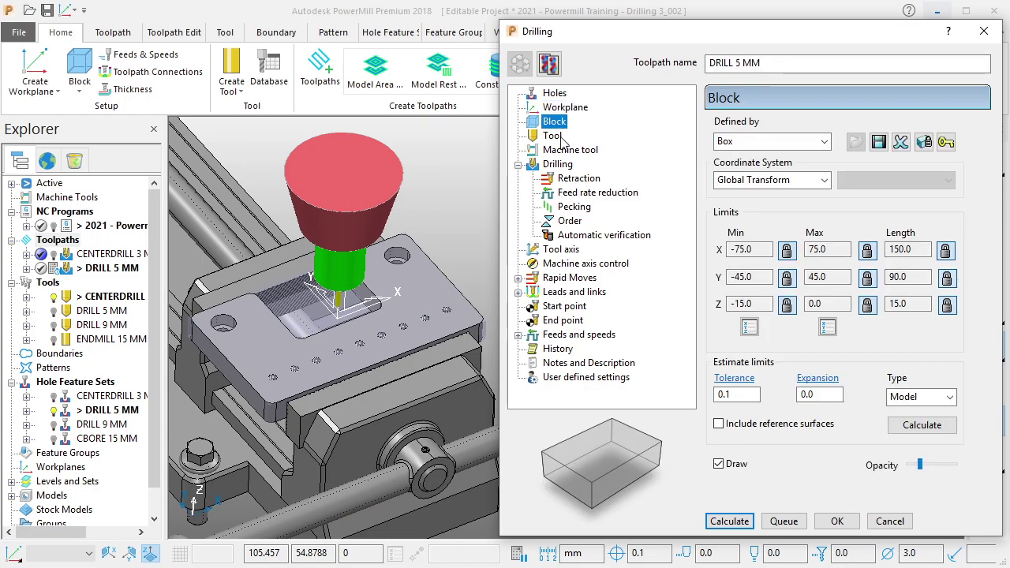
click(554, 136)
click(900, 129)
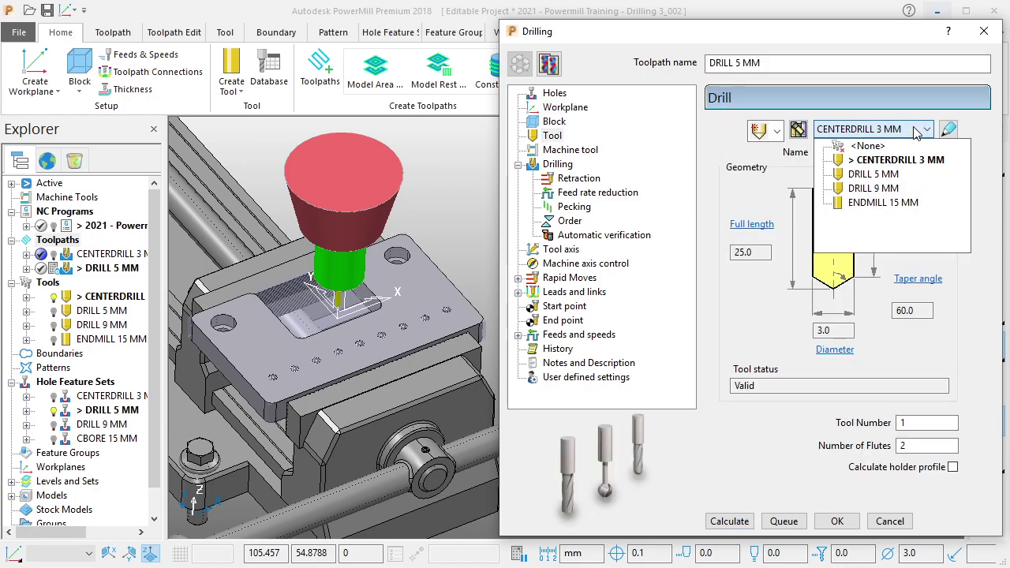
click(868, 173)
Step: Keep the Break chip cycle and Block hole top, drilling to hole depth with 3.0 peck depth
click(588, 151)
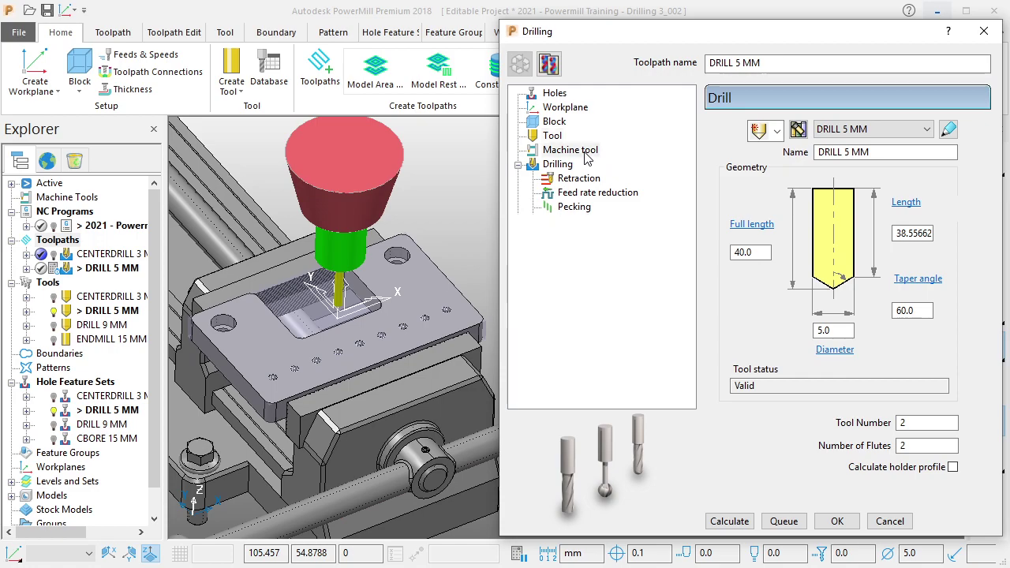
click(568, 164)
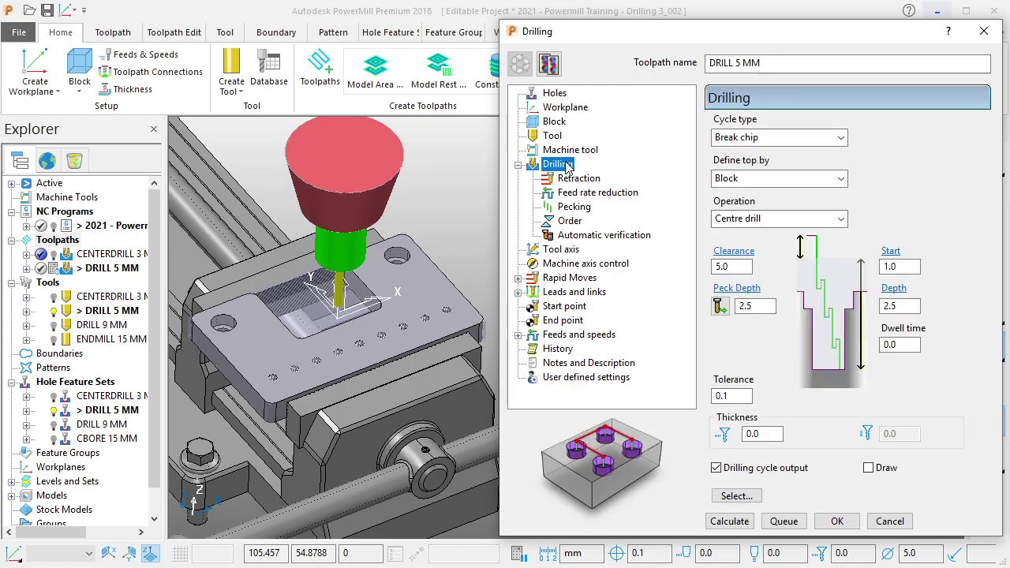
click(780, 139)
click(757, 181)
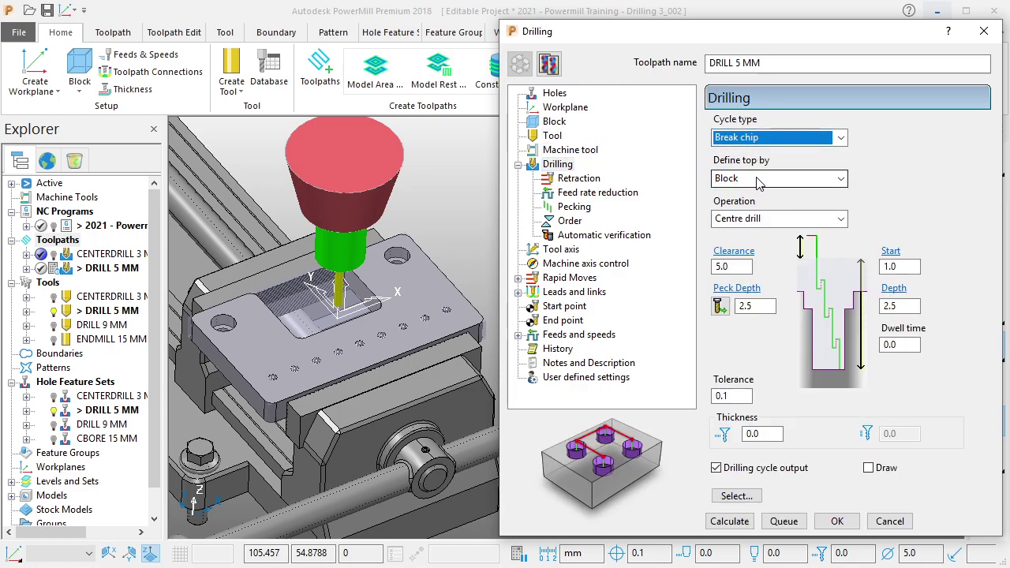
click(758, 180)
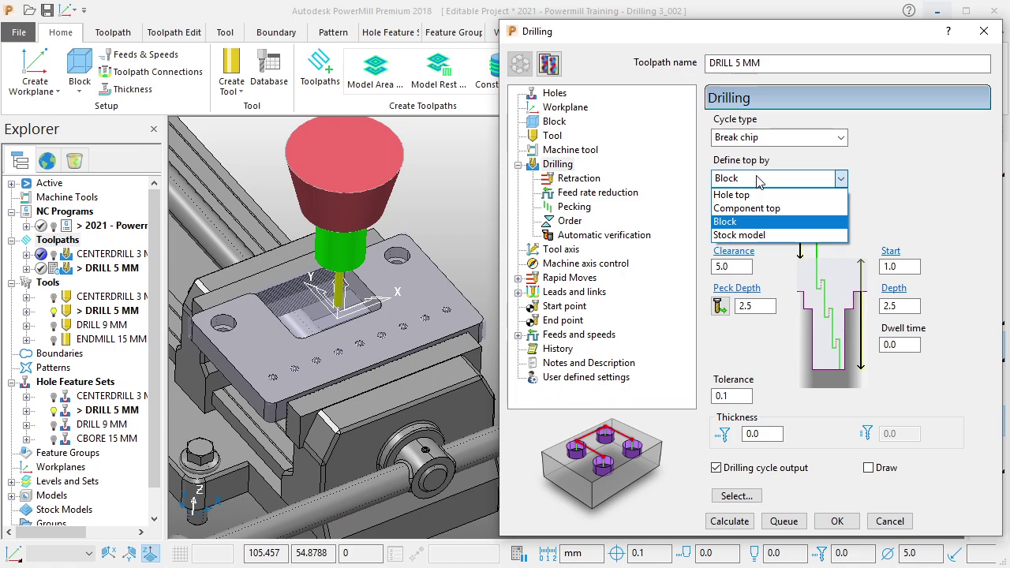
click(758, 181)
click(762, 220)
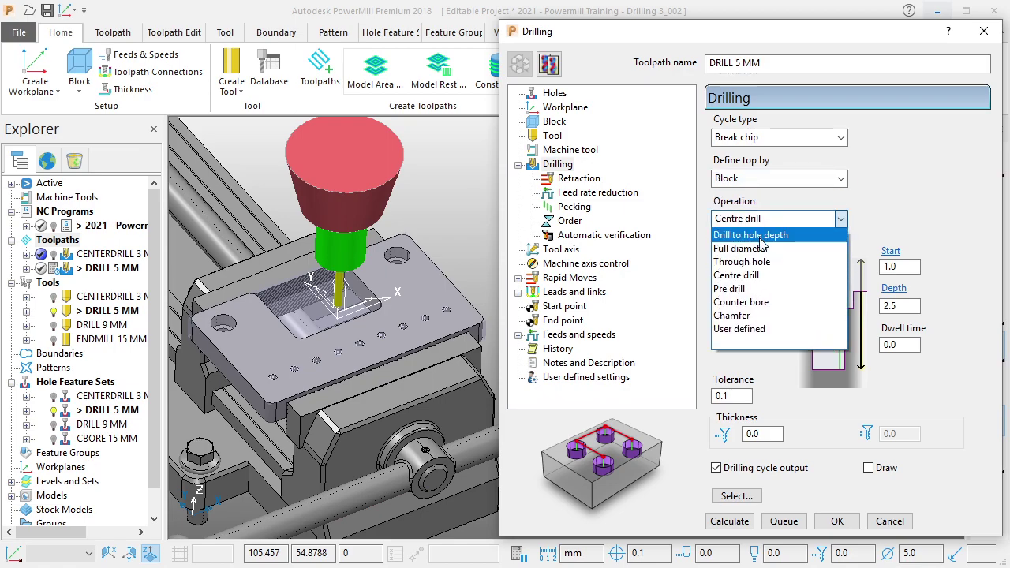
click(757, 235)
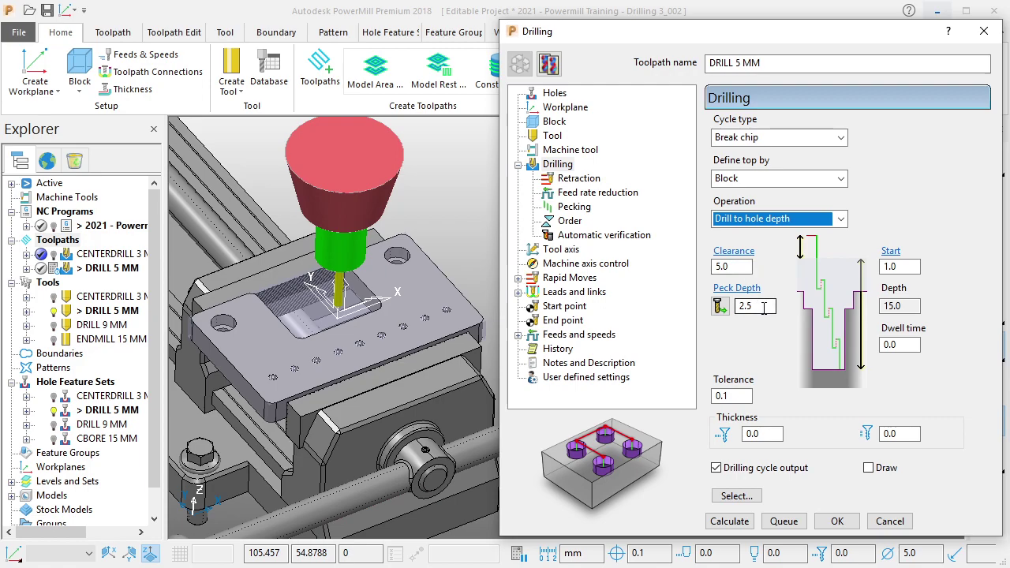
click(764, 308)
double_click(746, 306)
text(3)
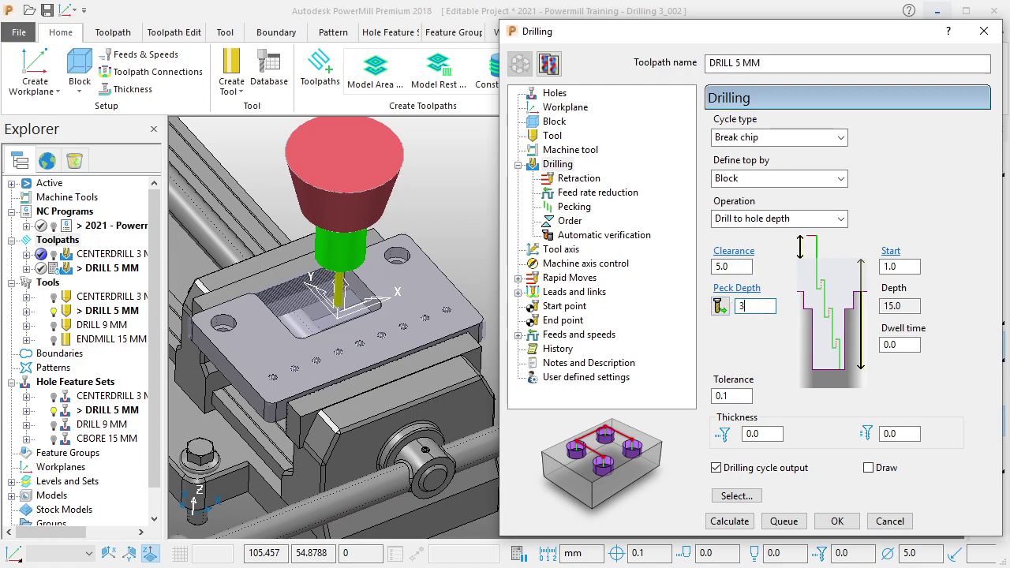
click(904, 266)
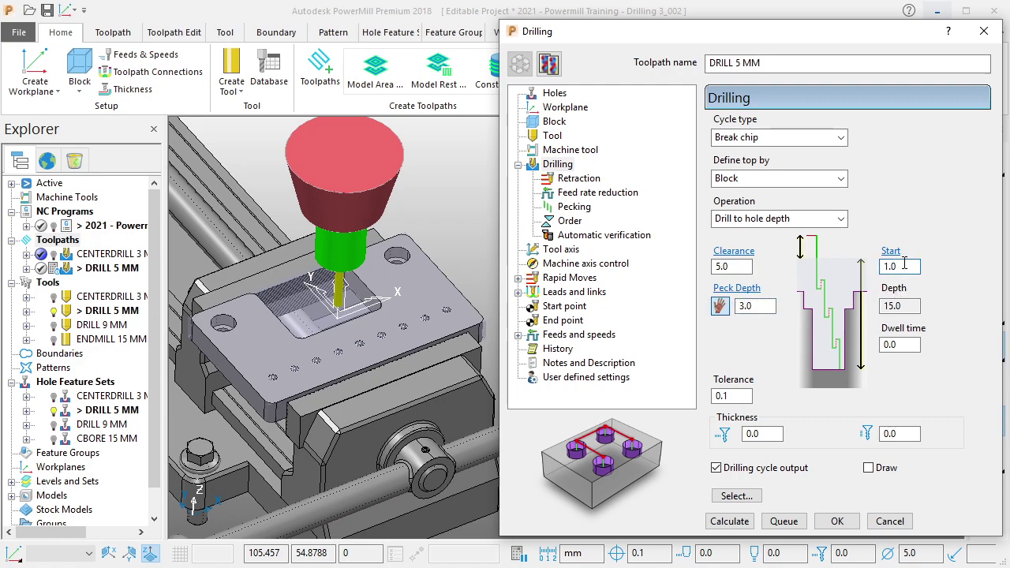
click(580, 179)
Step: Review the remaining drilling pages, compute safe rapid heights, and calculate the DRILL 5 MM toolpath
click(588, 197)
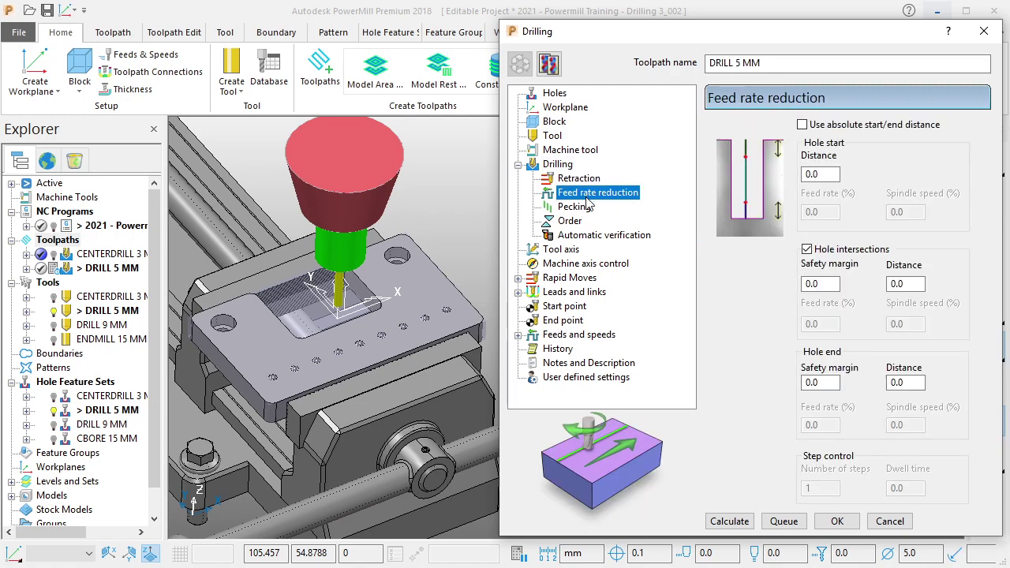
click(580, 208)
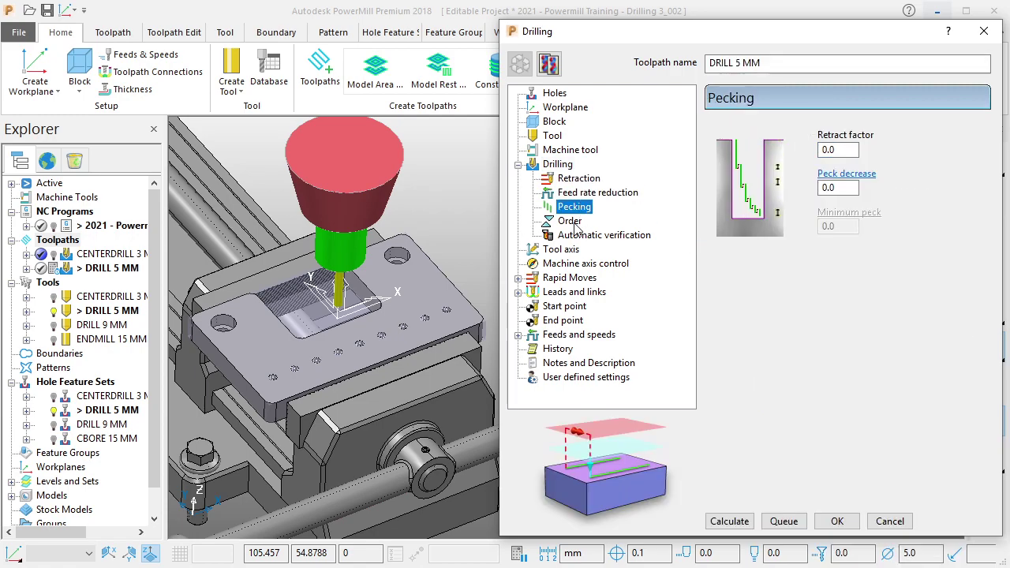
click(575, 224)
click(574, 237)
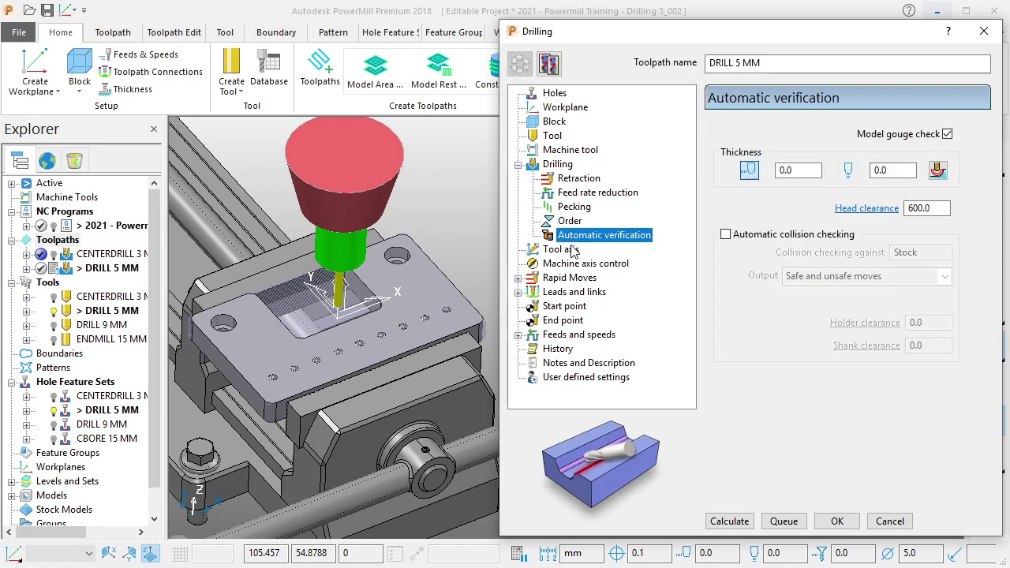
click(570, 251)
click(567, 267)
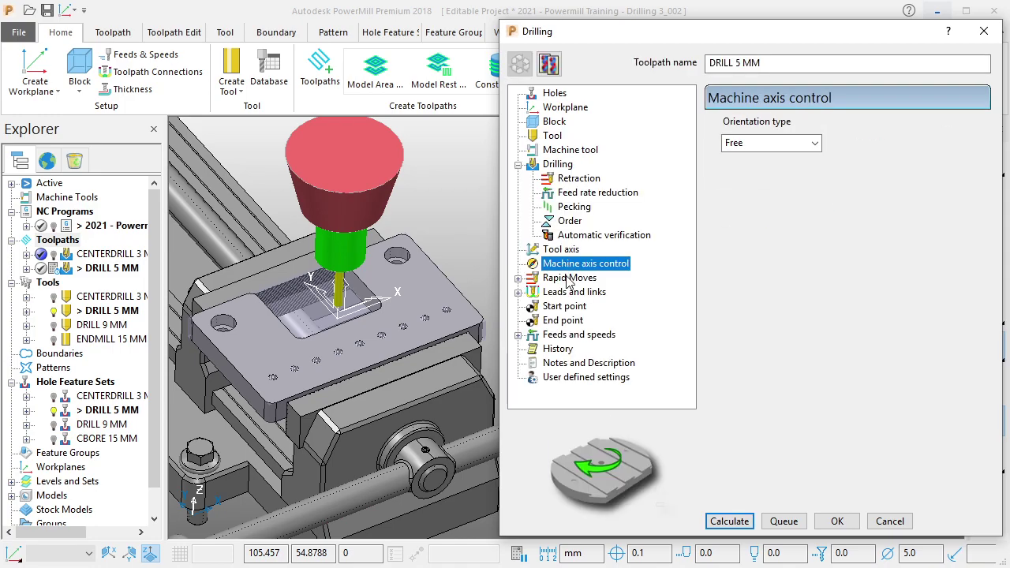
click(568, 280)
click(908, 450)
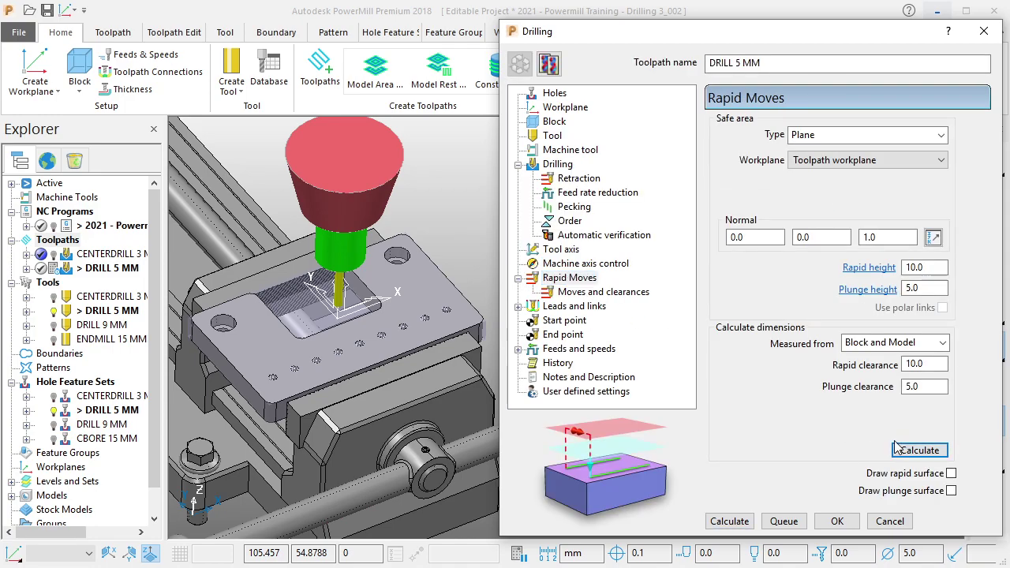
click(574, 306)
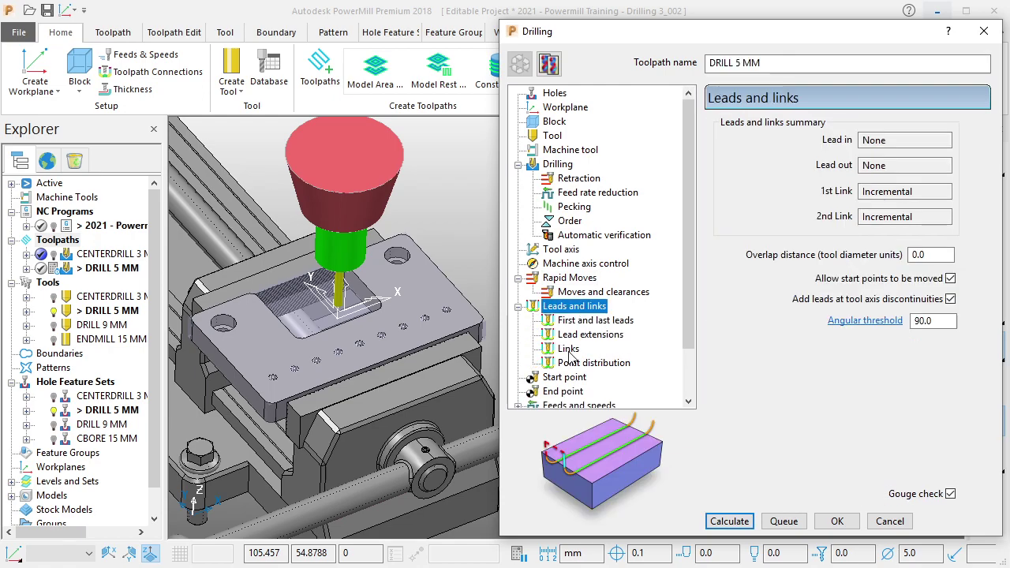
click(568, 350)
click(730, 522)
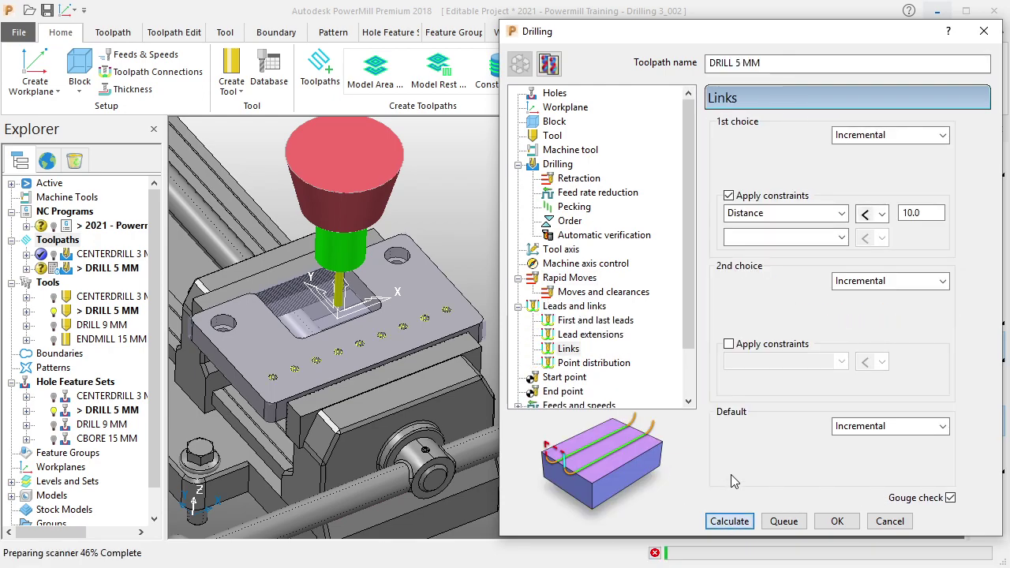
click(890, 521)
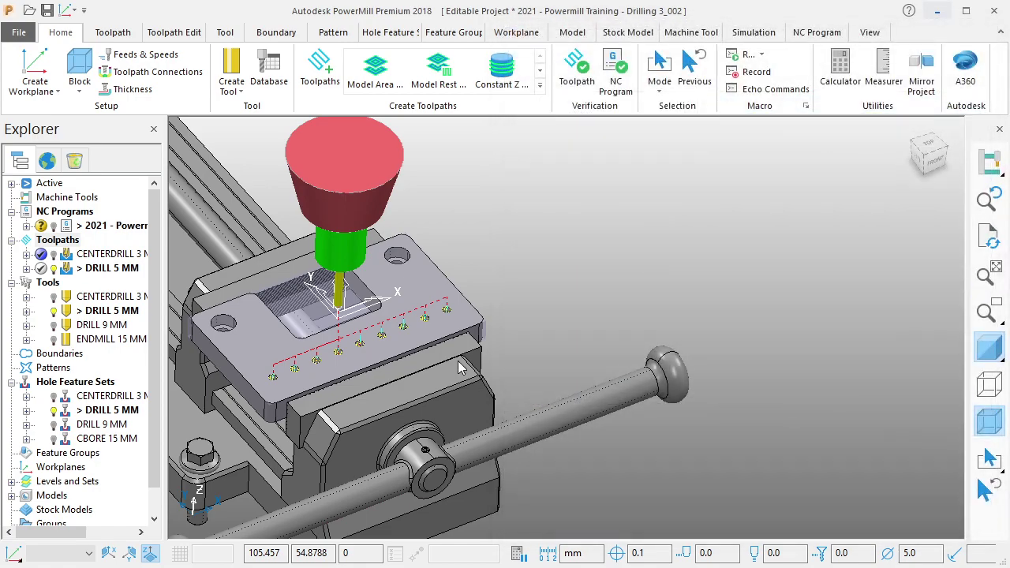
Step: Verify the DRILL 5 MM toolpath has no collisions, accept it, and save the project
click(594, 75)
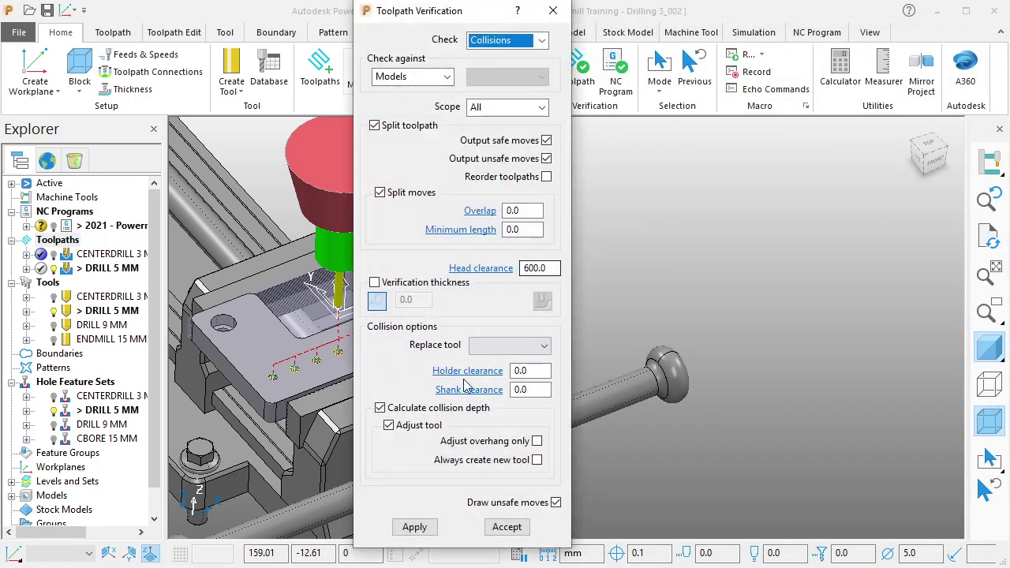
click(413, 527)
click(503, 544)
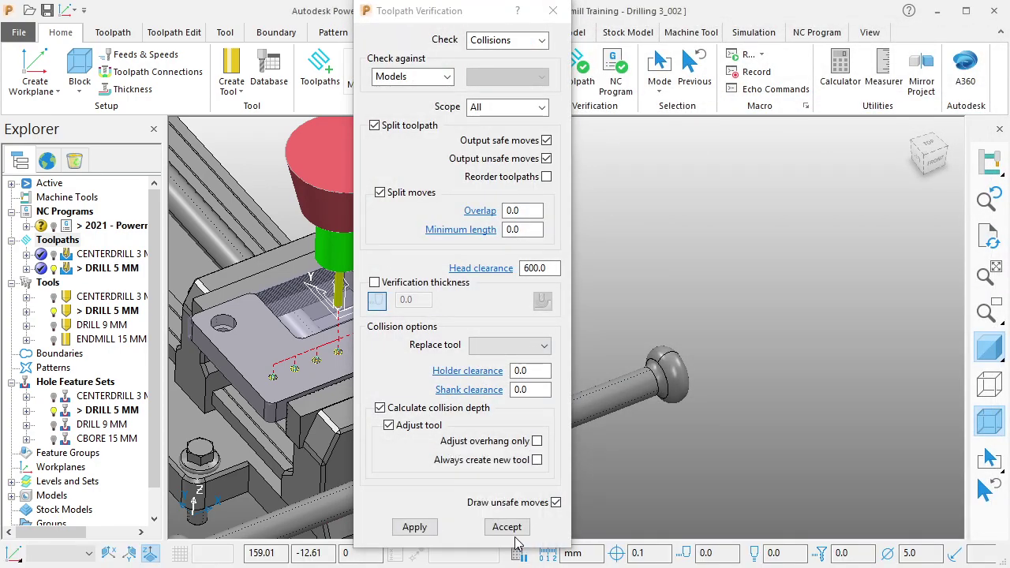
click(507, 526)
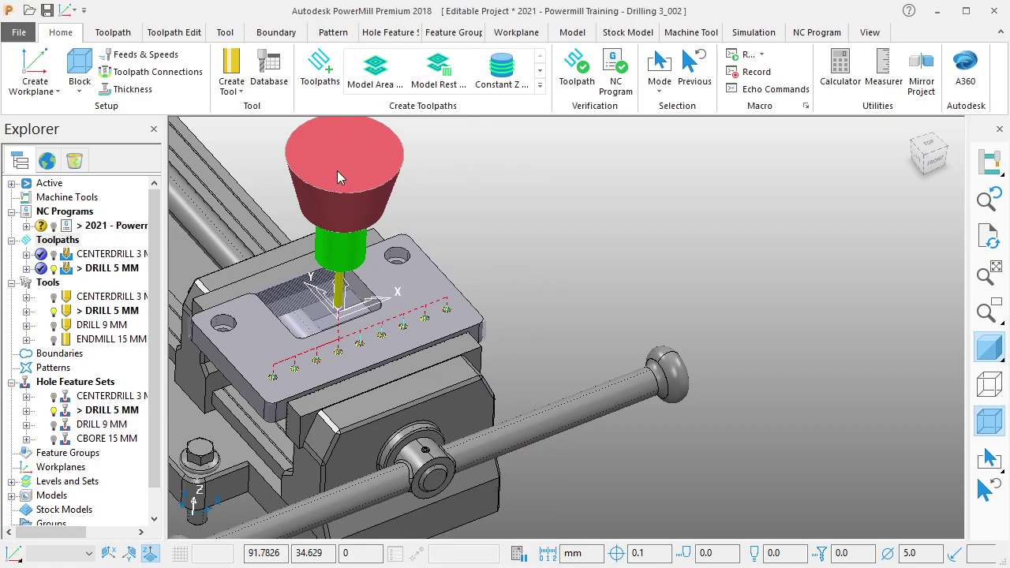
key(ctrl+s)
Step: Create a new Break Chip drilling toolpath named DRILL 9
click(319, 68)
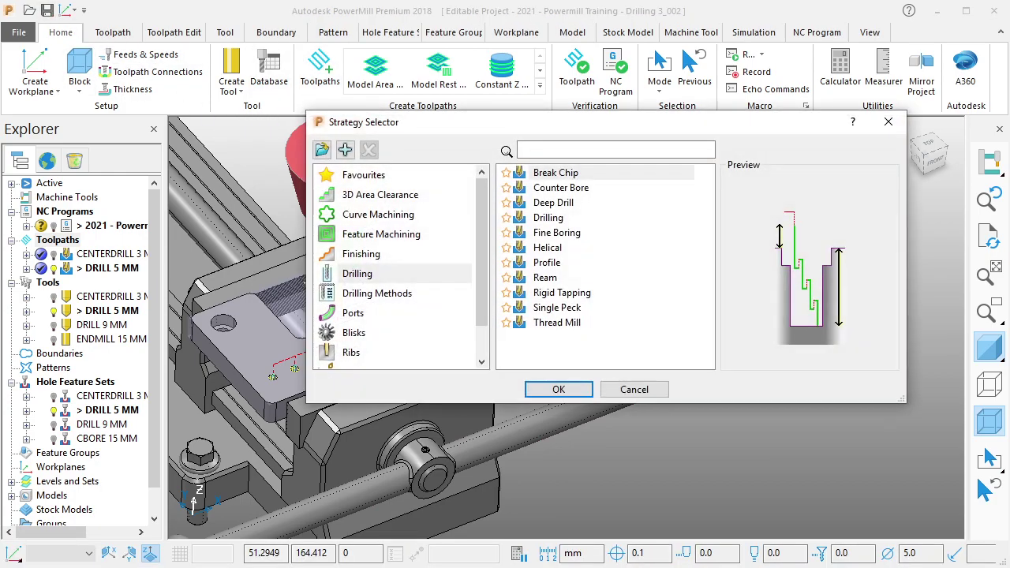
click(562, 173)
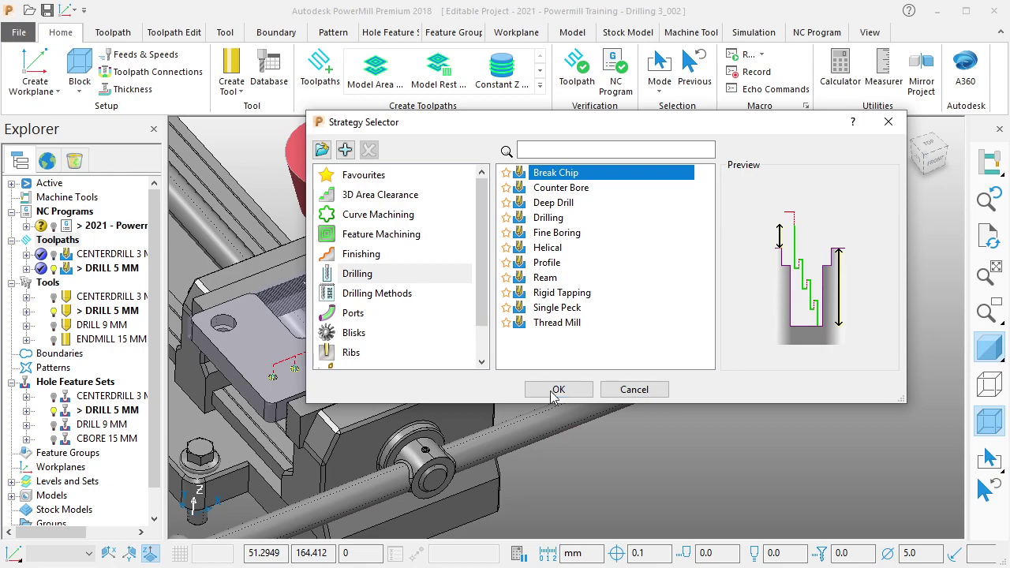
click(559, 389)
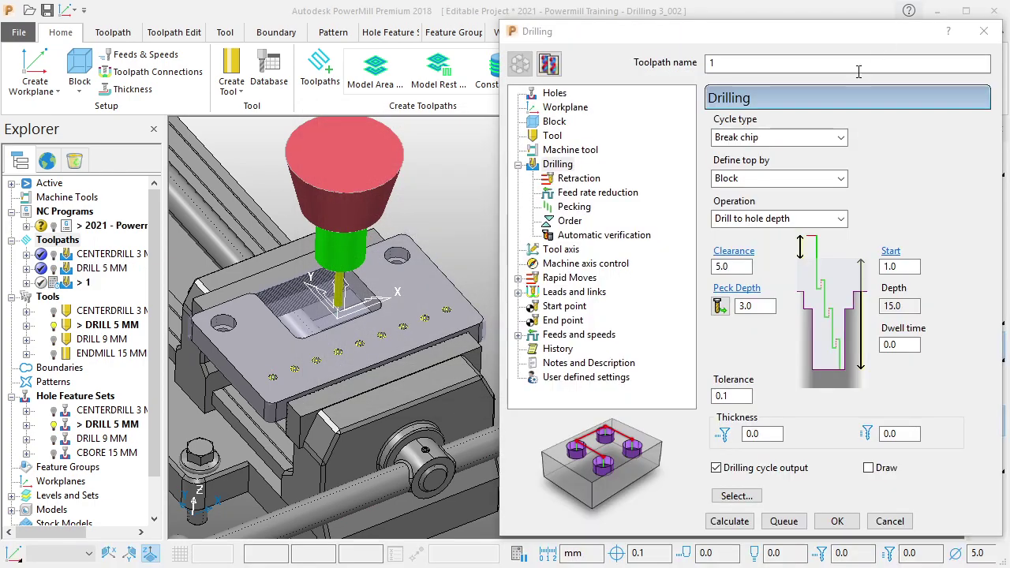
double_click(859, 71)
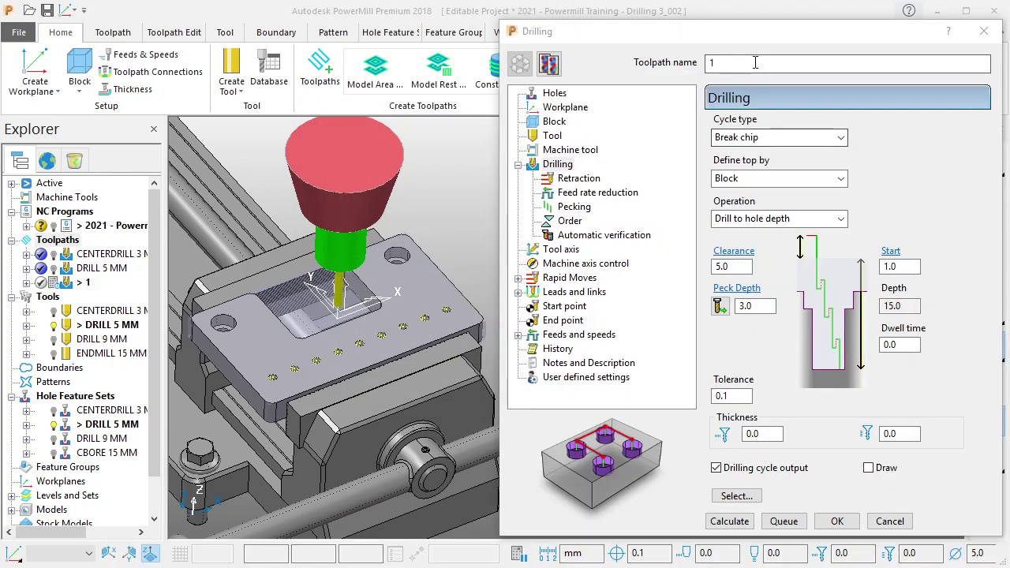
text(DRILL)
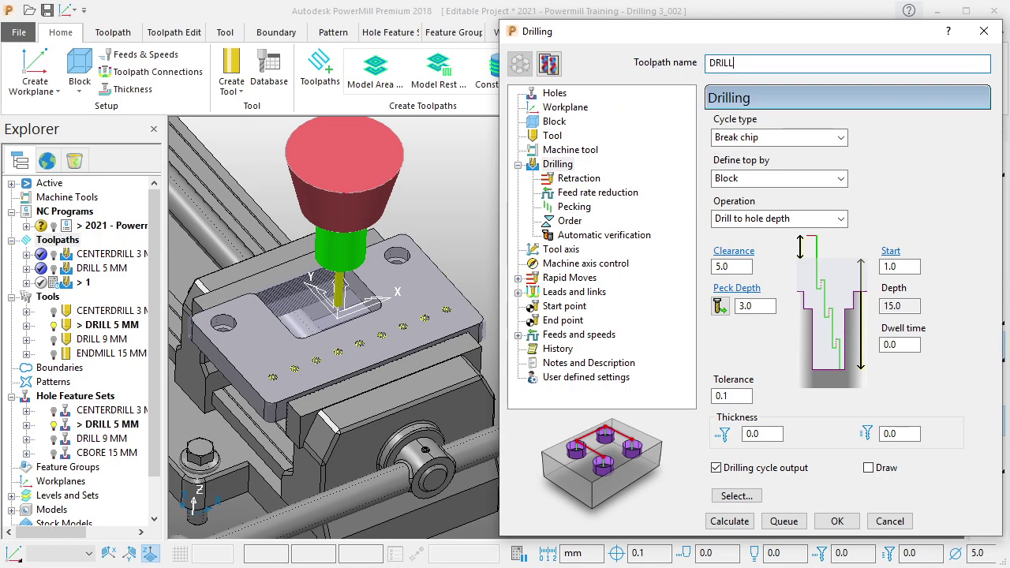
text( 9 MM)
Step: Set it to drill the DRILL 9 MM hole feature set using the DRILL 9 MM tool
click(554, 93)
click(764, 146)
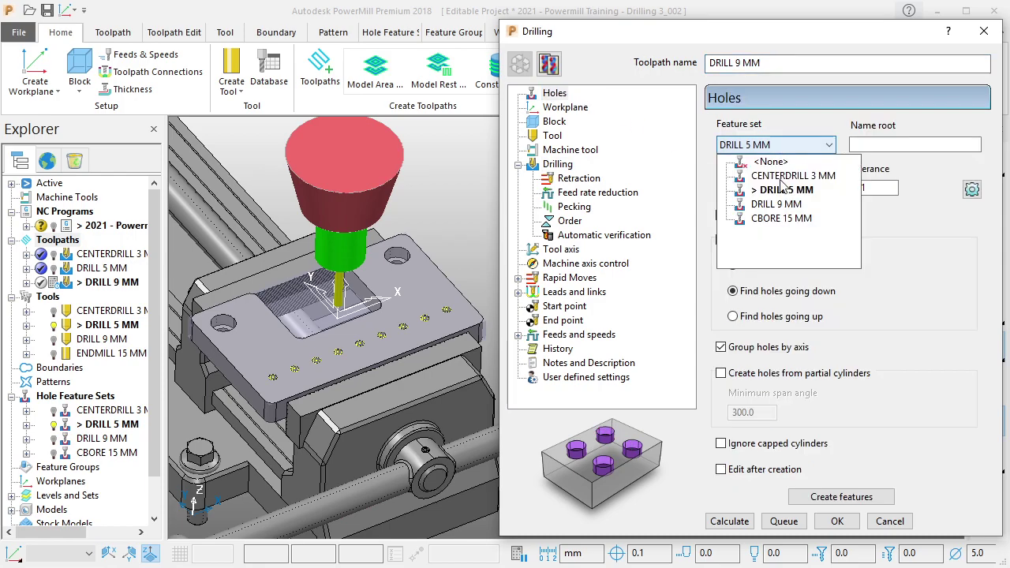
click(781, 203)
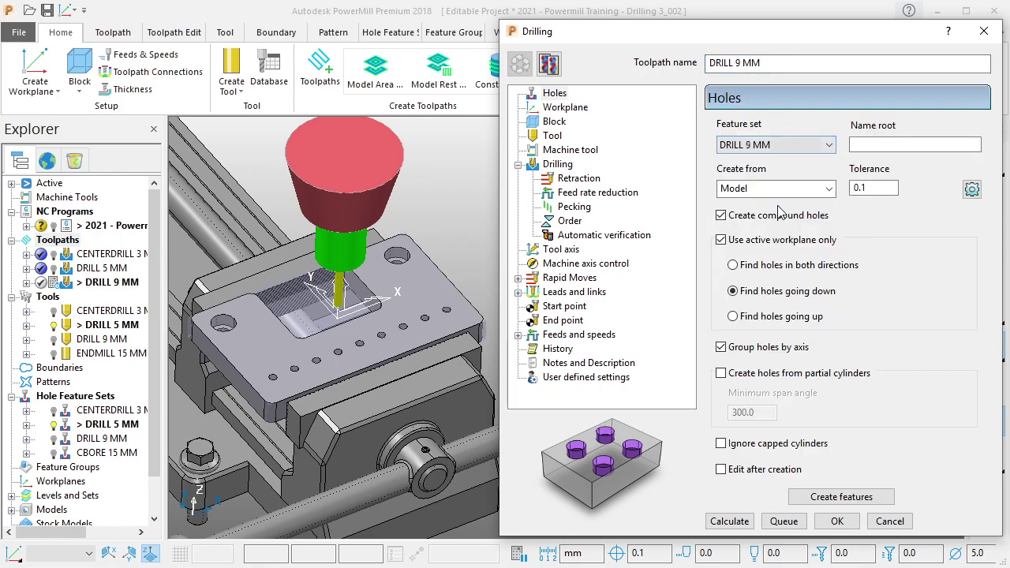
click(569, 108)
click(556, 122)
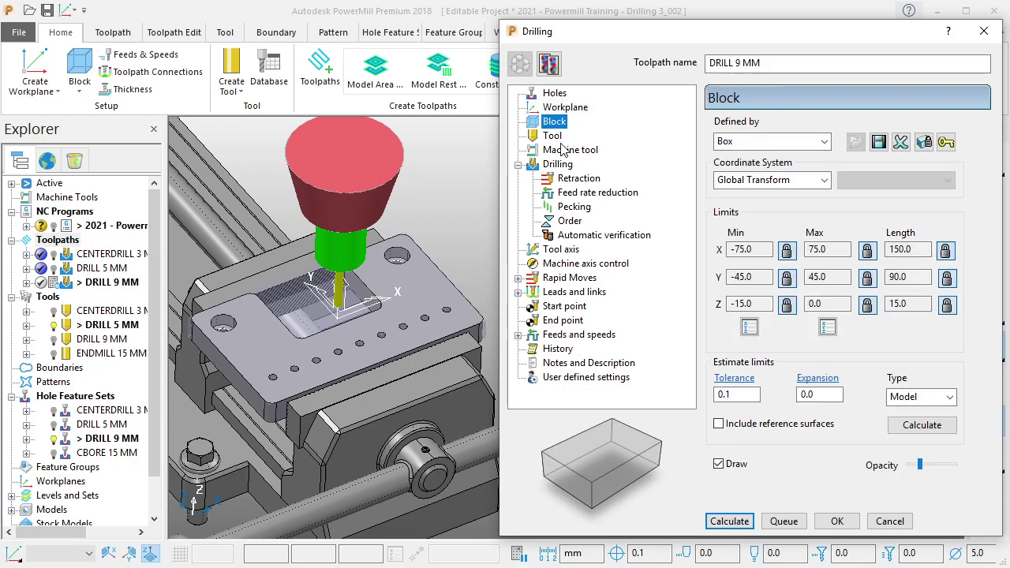
click(555, 138)
click(899, 129)
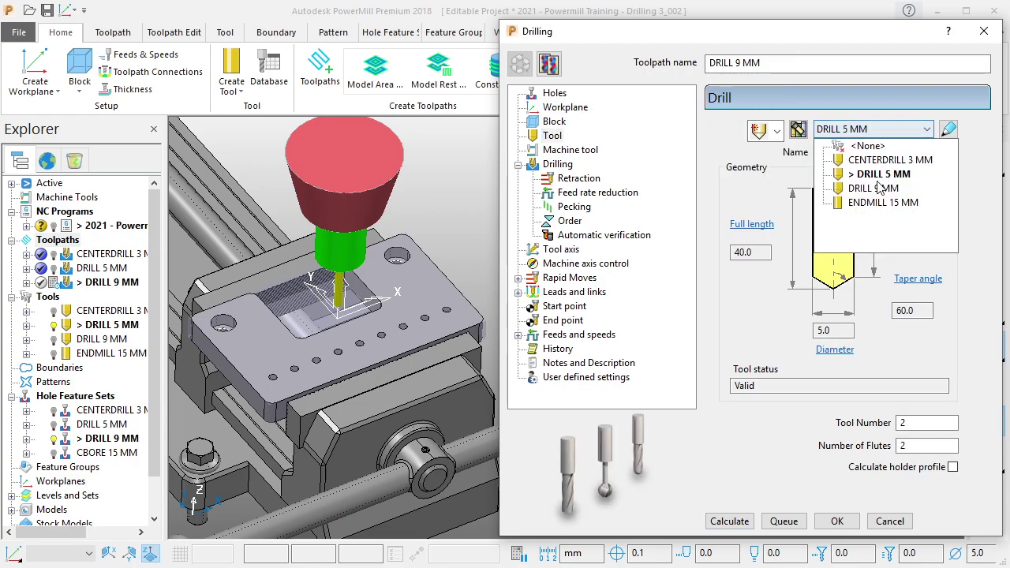
click(875, 193)
Step: Check the cycle, pecking, rapid and link settings, then calculate the DRILL 9 MM toolpath
click(578, 152)
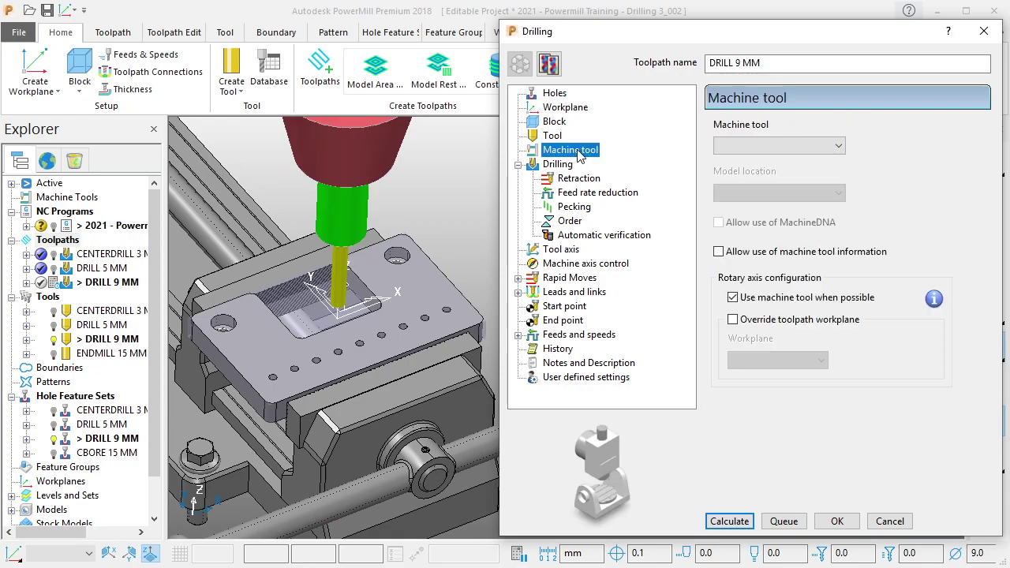
click(565, 166)
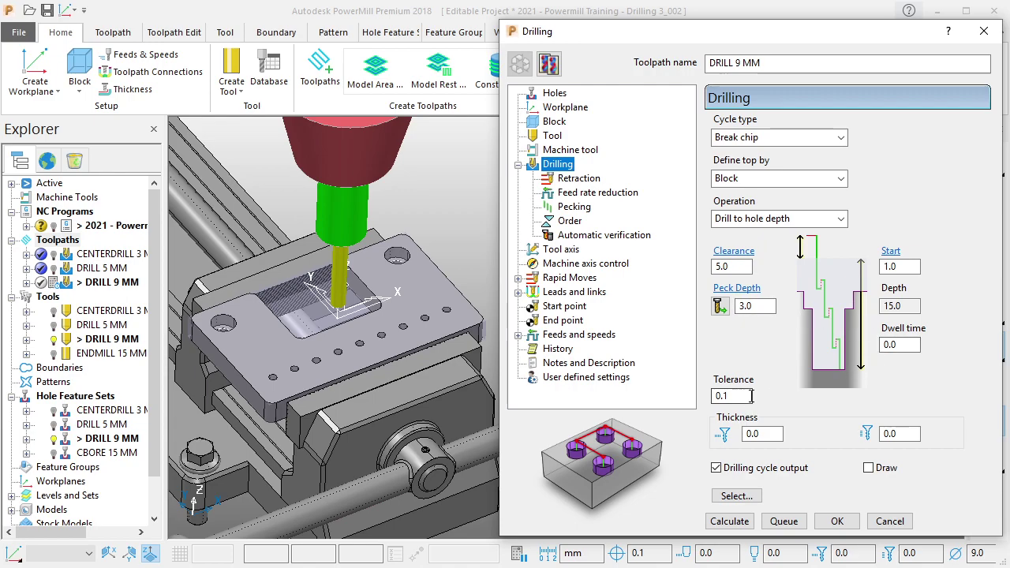
click(579, 178)
click(581, 192)
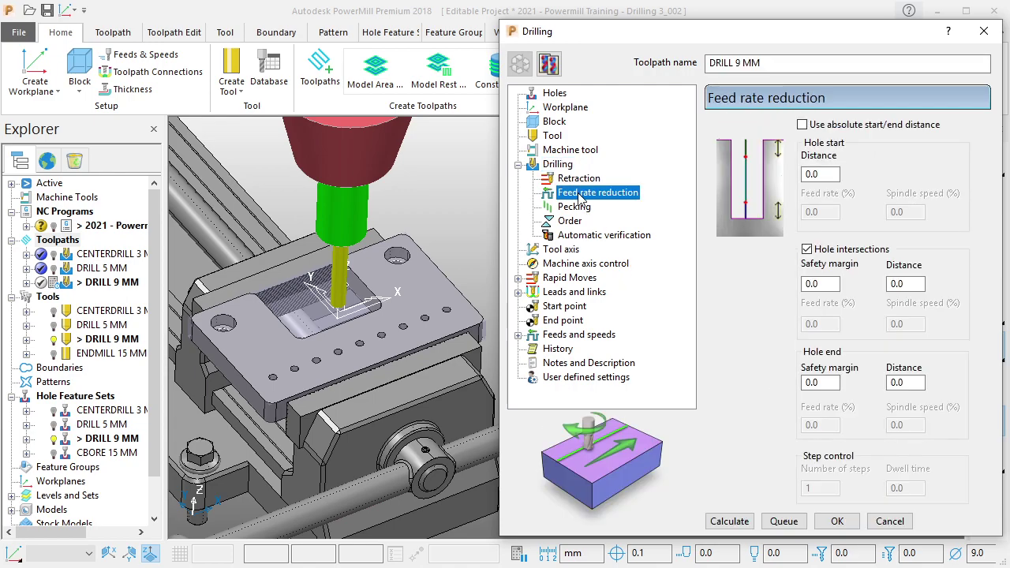
click(577, 207)
click(572, 221)
click(574, 237)
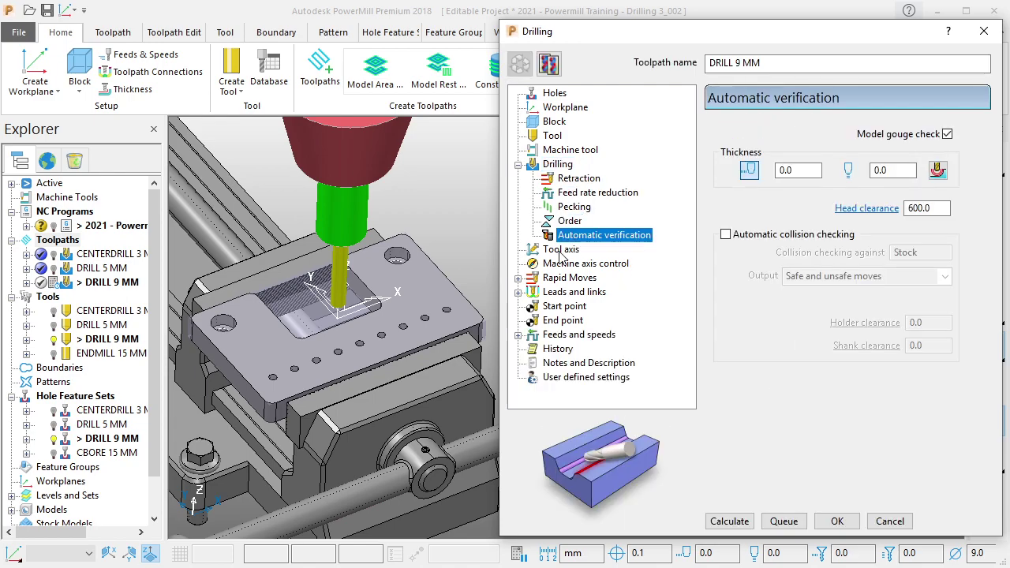
click(560, 251)
click(564, 265)
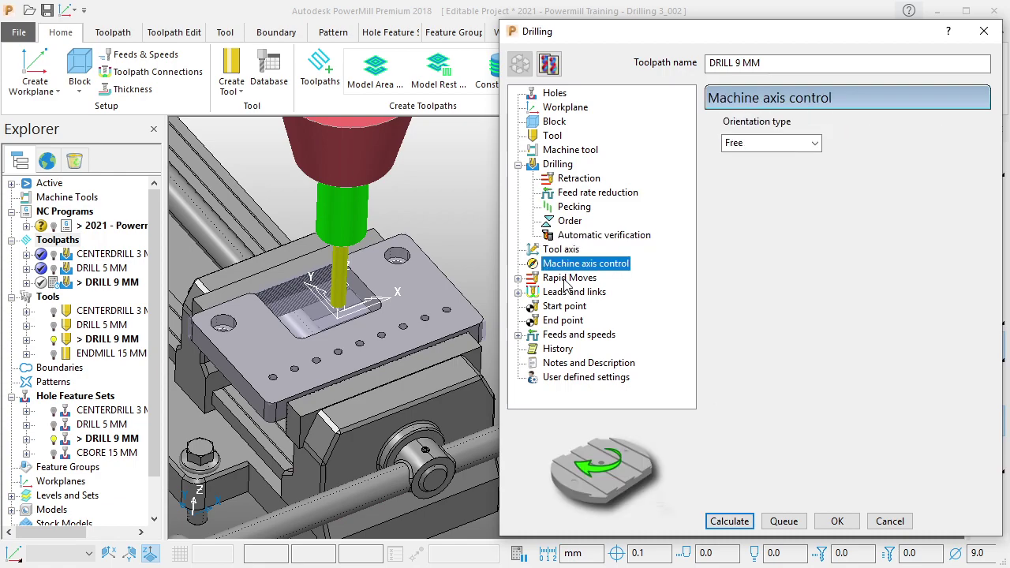
click(567, 279)
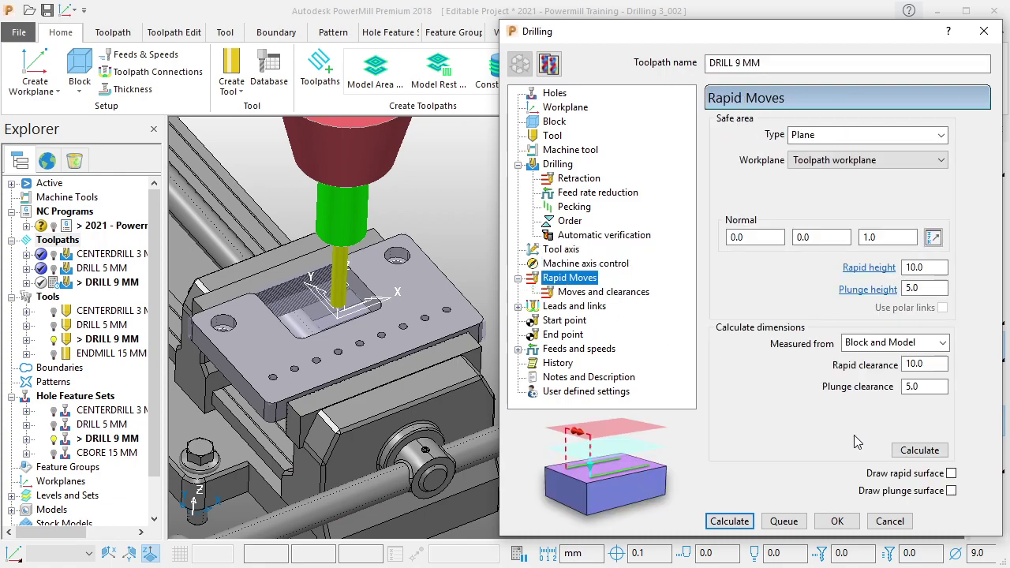
click(569, 309)
click(567, 350)
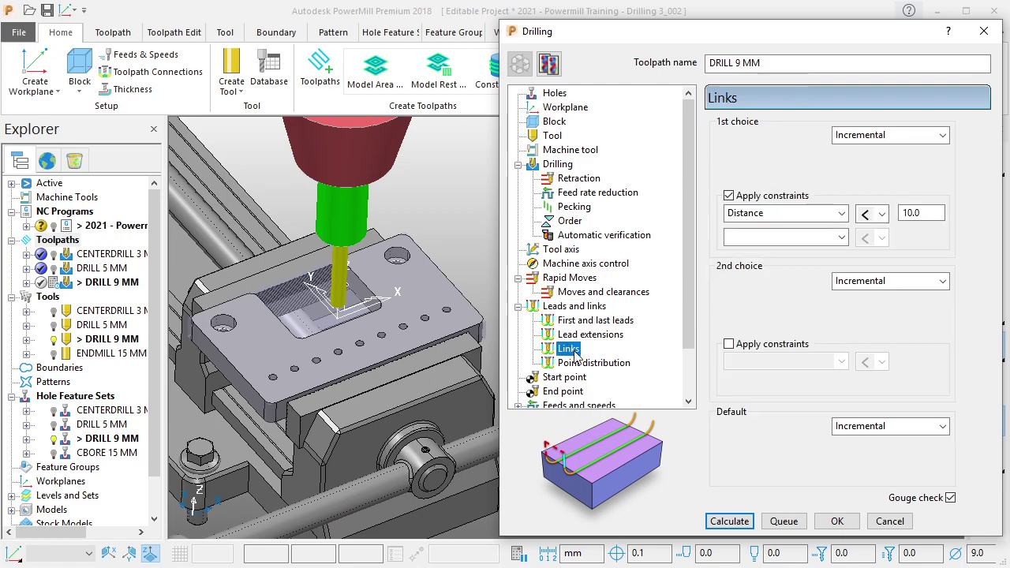
click(733, 522)
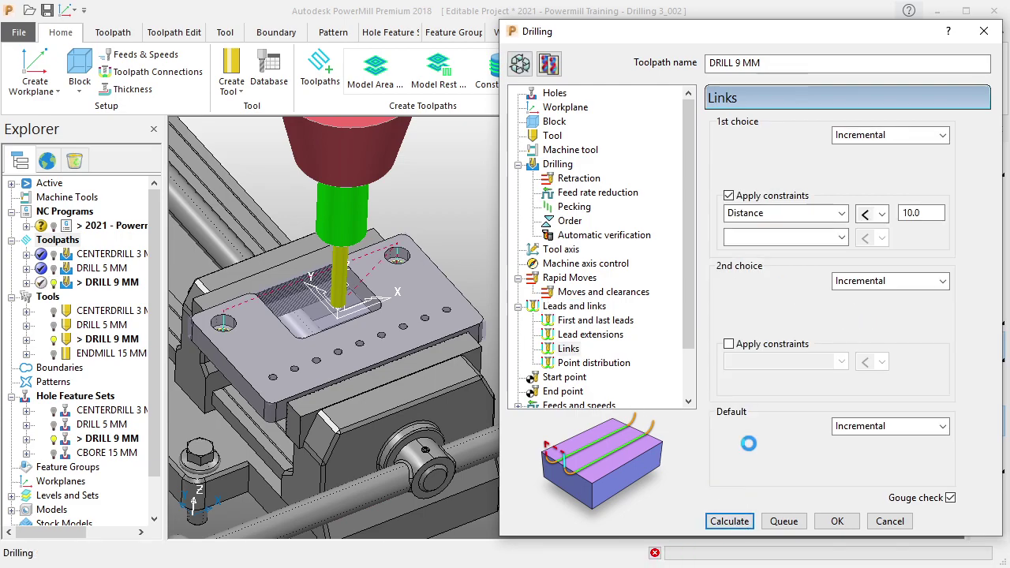
click(890, 522)
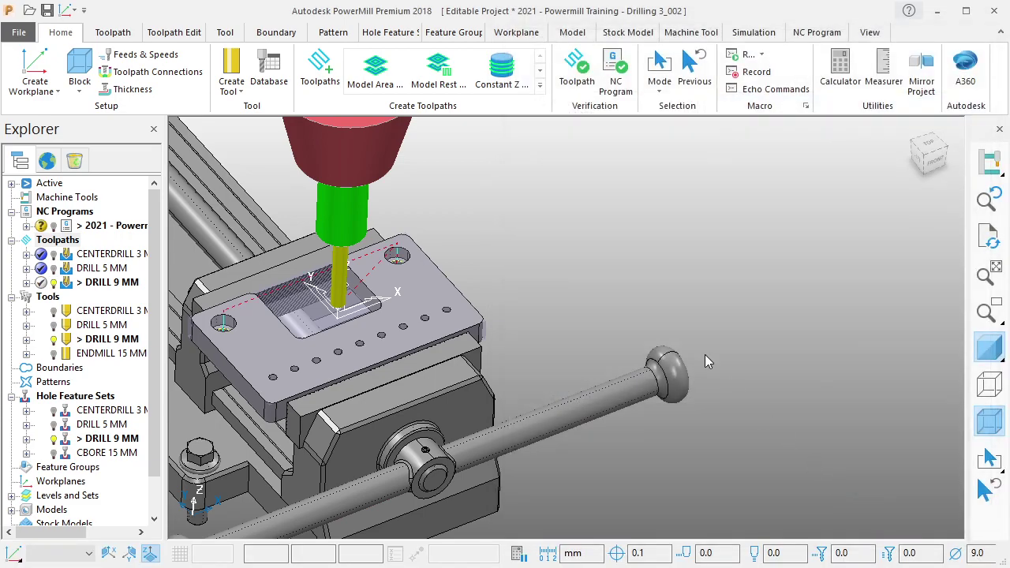
Step: Run a collision check on the DRILL 9 MM toolpath and accept the collision-free result
click(578, 69)
click(420, 528)
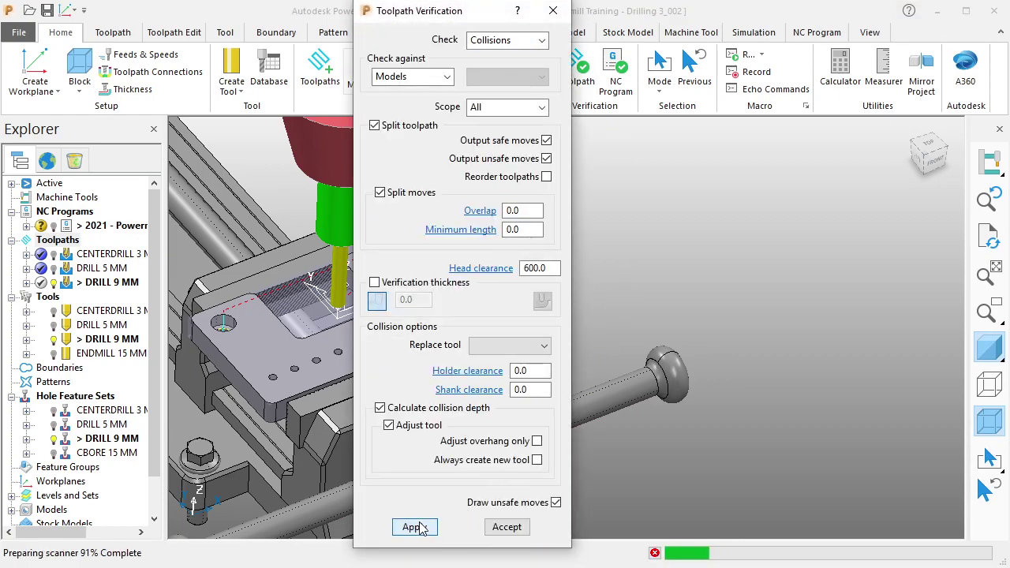
click(474, 545)
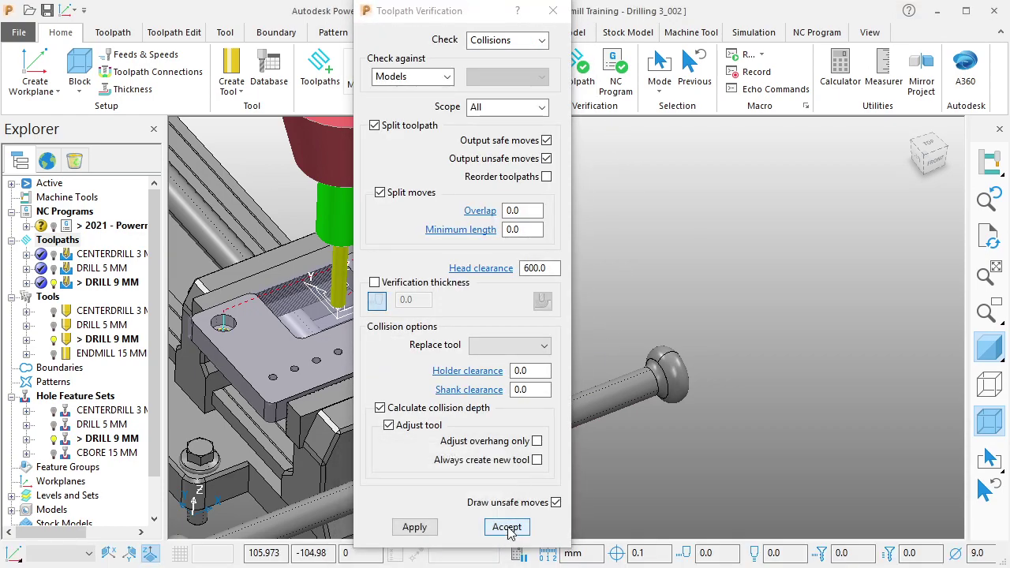
click(507, 527)
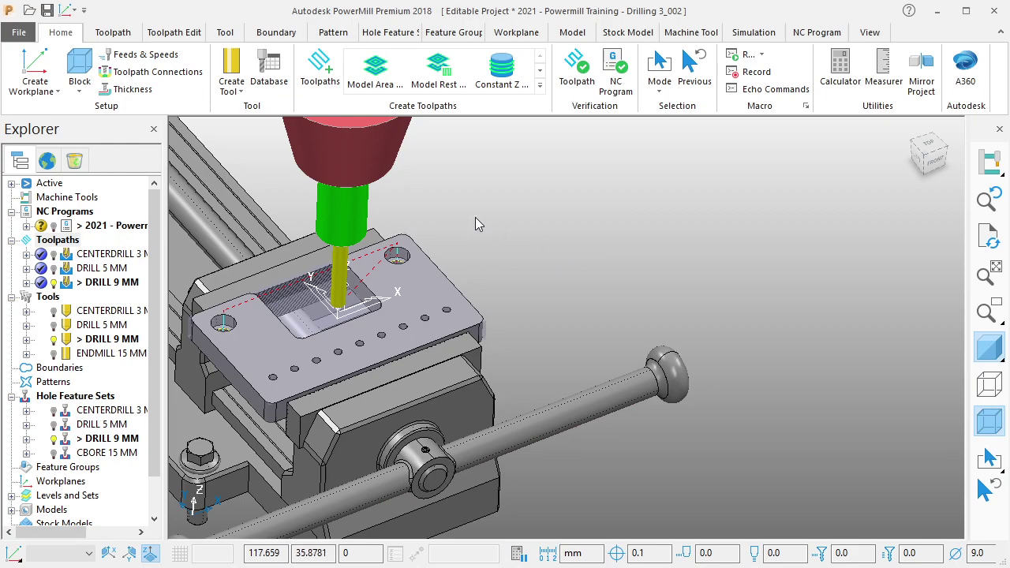
Step: Start a new toolpath from the Break Chip drilling strategy
click(320, 68)
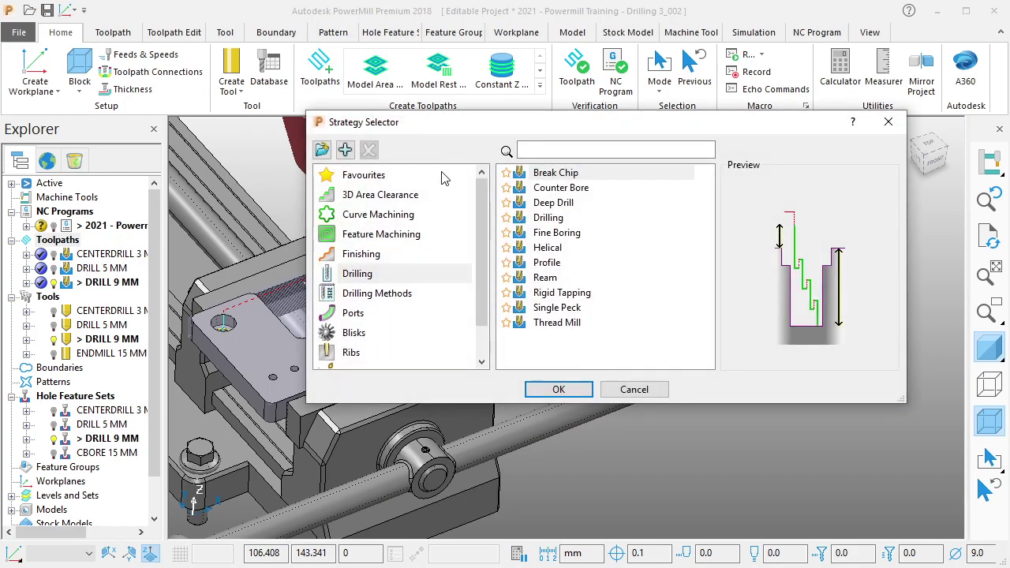
click(365, 276)
click(555, 175)
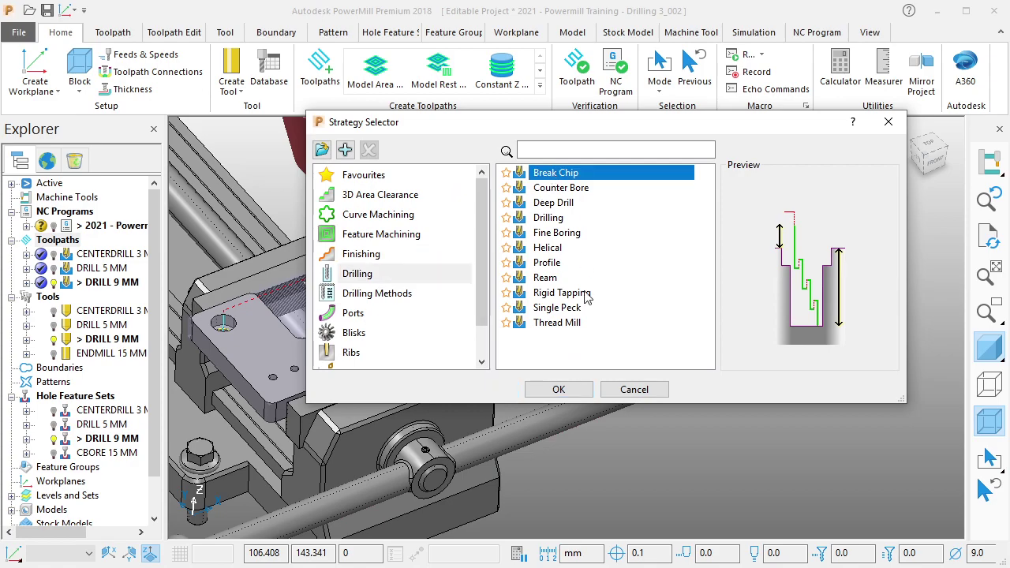
click(560, 390)
text(CBORE 15 MM)
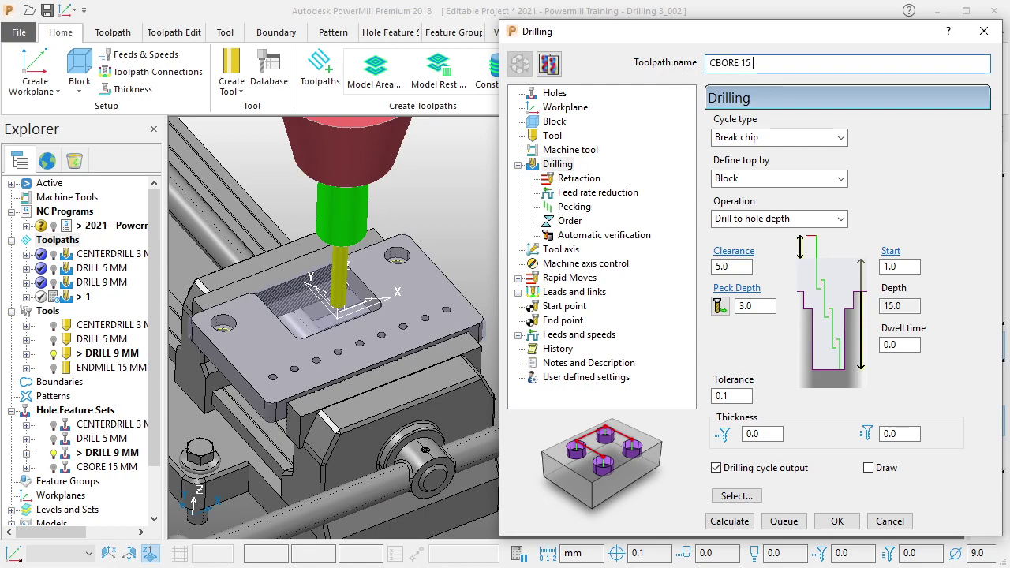
Step: Set the toolpath to drill the CBORE 15 MM hole feature set with the ENDMILL 15 MM tool
click(562, 95)
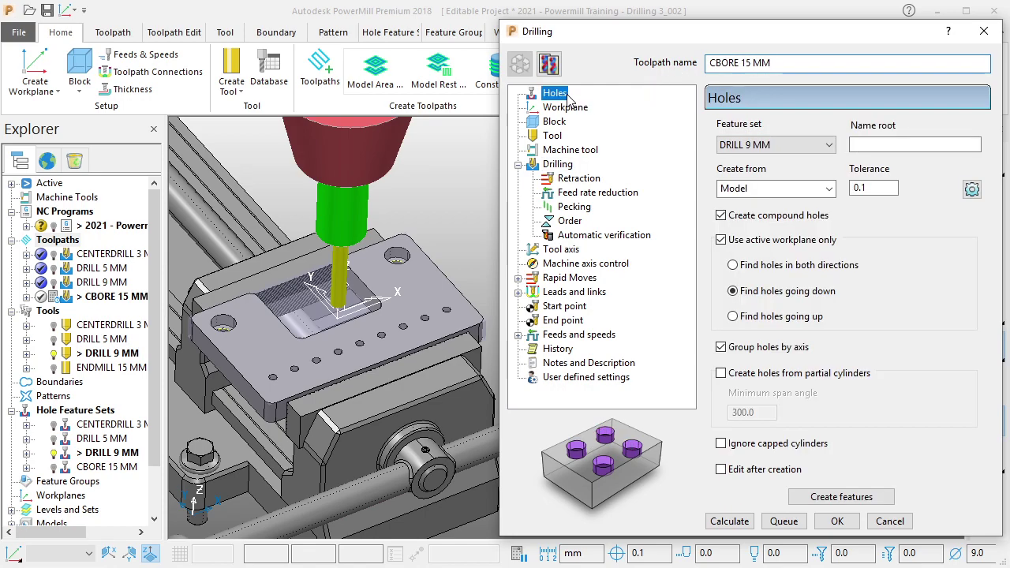
click(778, 145)
click(780, 218)
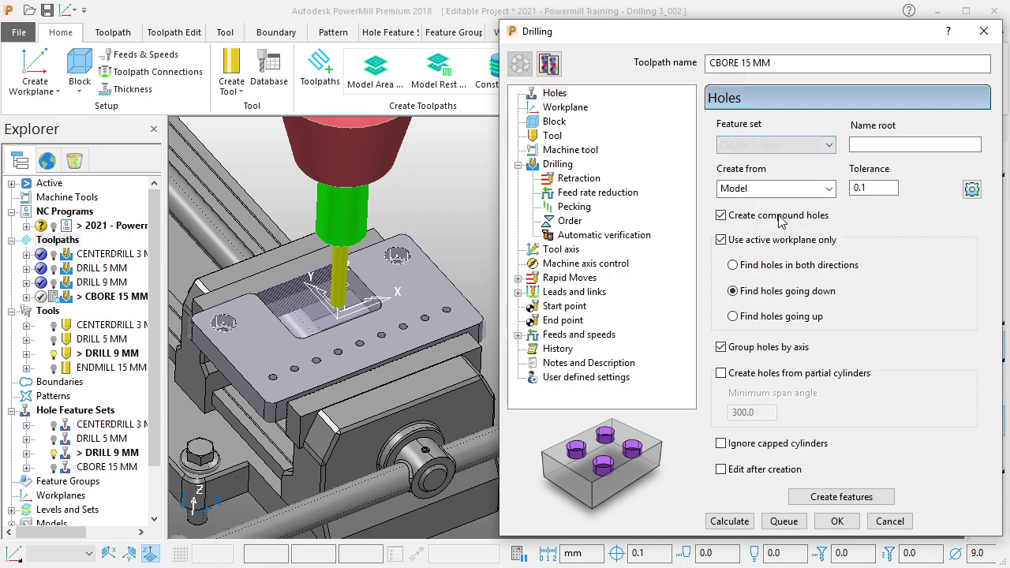
click(574, 110)
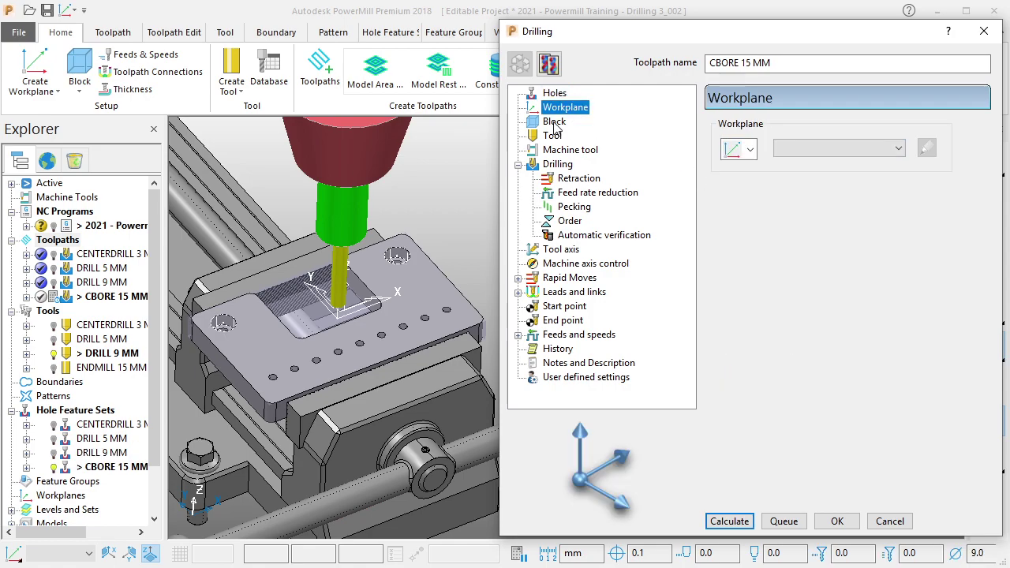
click(554, 123)
click(553, 136)
click(869, 129)
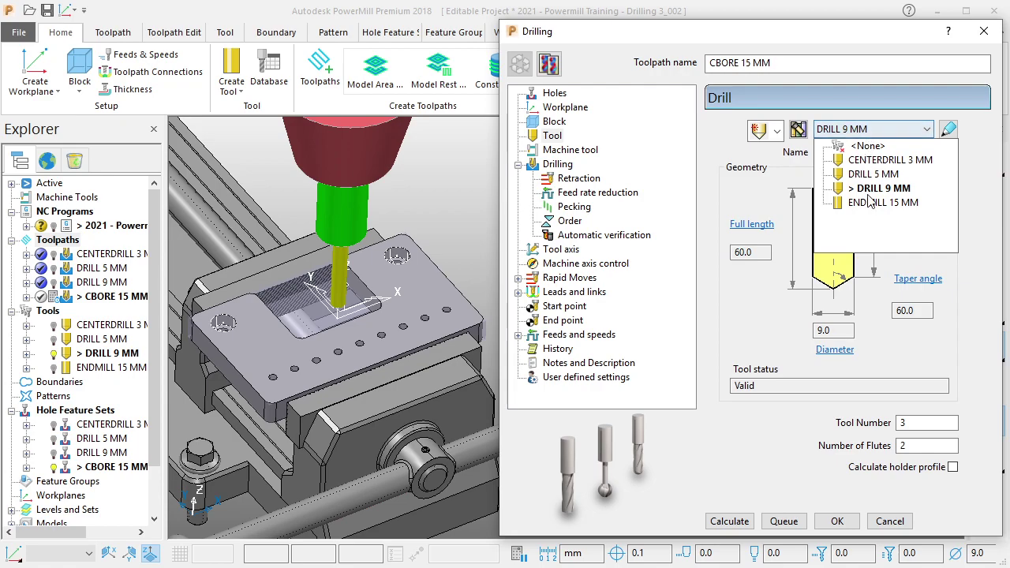
click(871, 203)
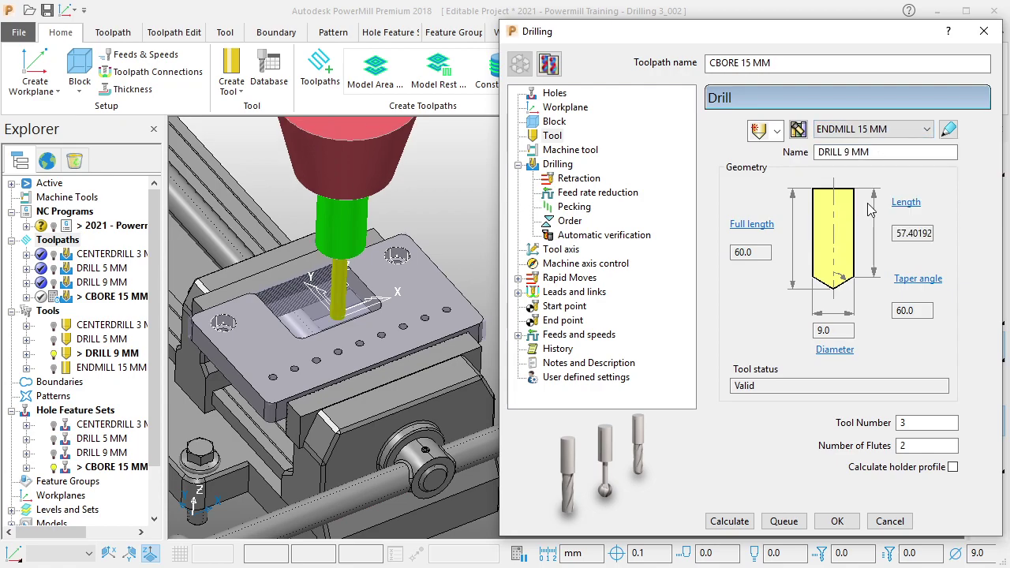
Step: Change the drilling cycle's peck depth to 2.0
click(574, 151)
click(560, 164)
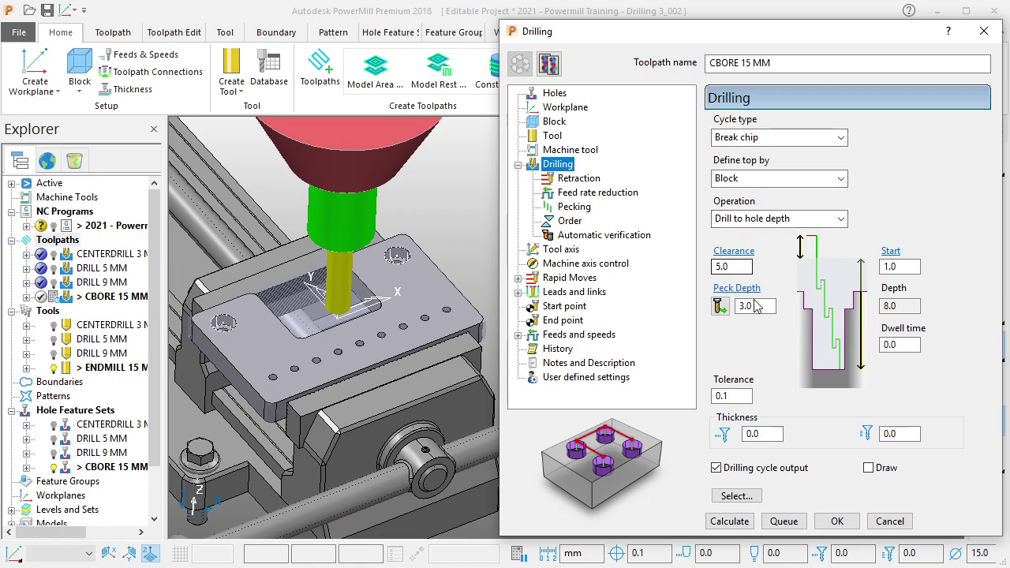
drag(764, 305, 734, 306)
text(2)
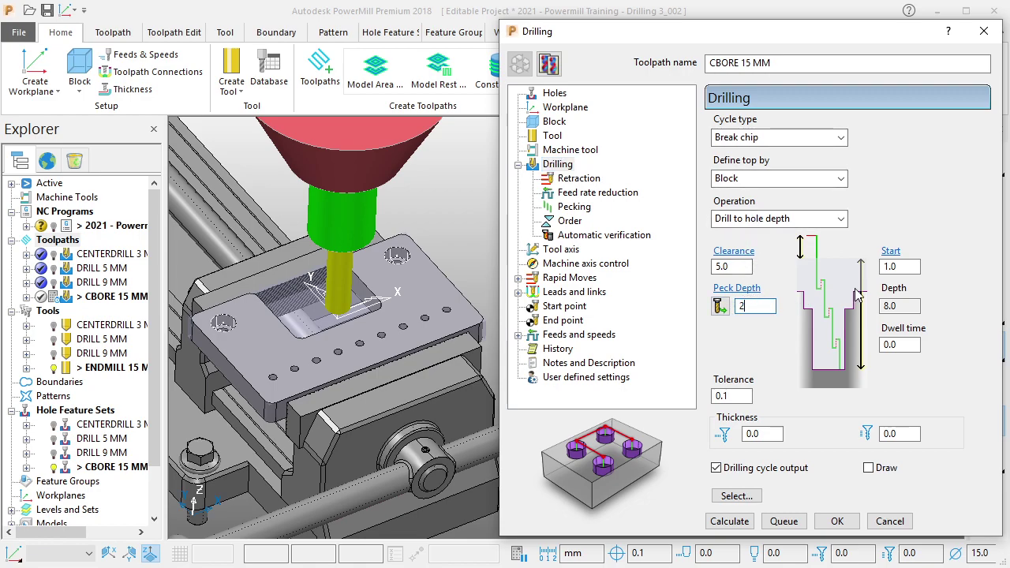
click(582, 179)
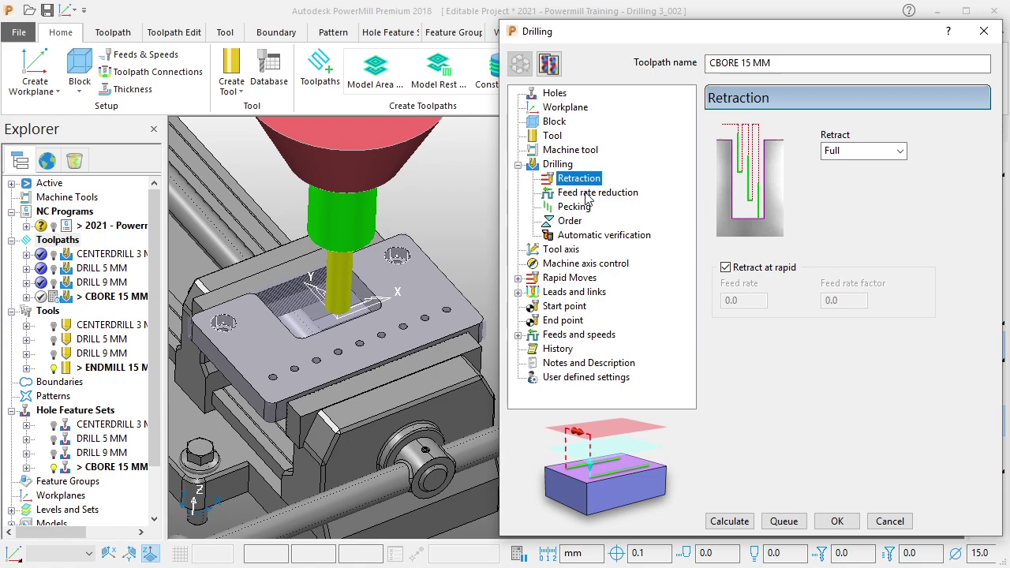
click(584, 194)
click(584, 206)
click(575, 222)
click(579, 237)
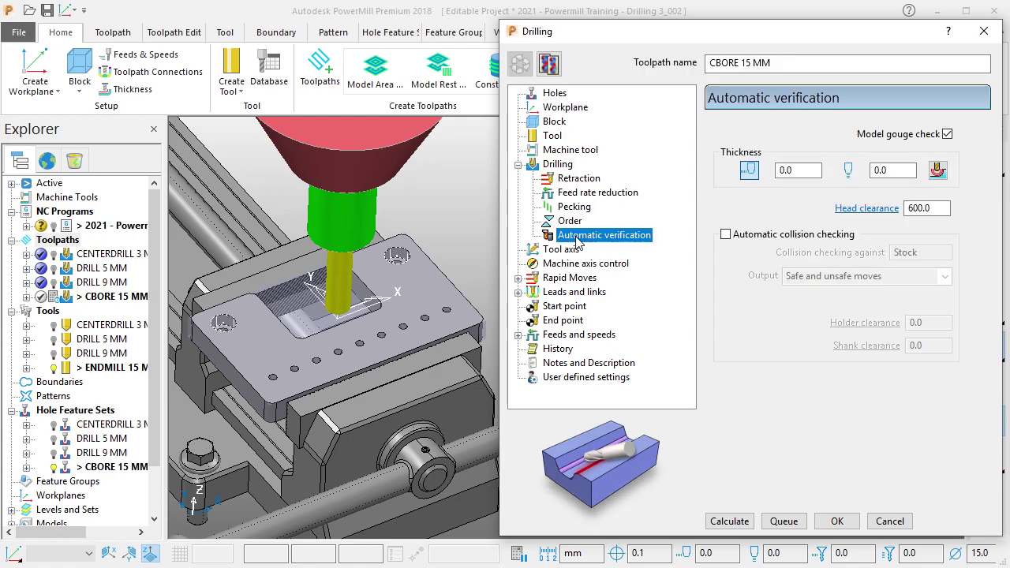
click(558, 164)
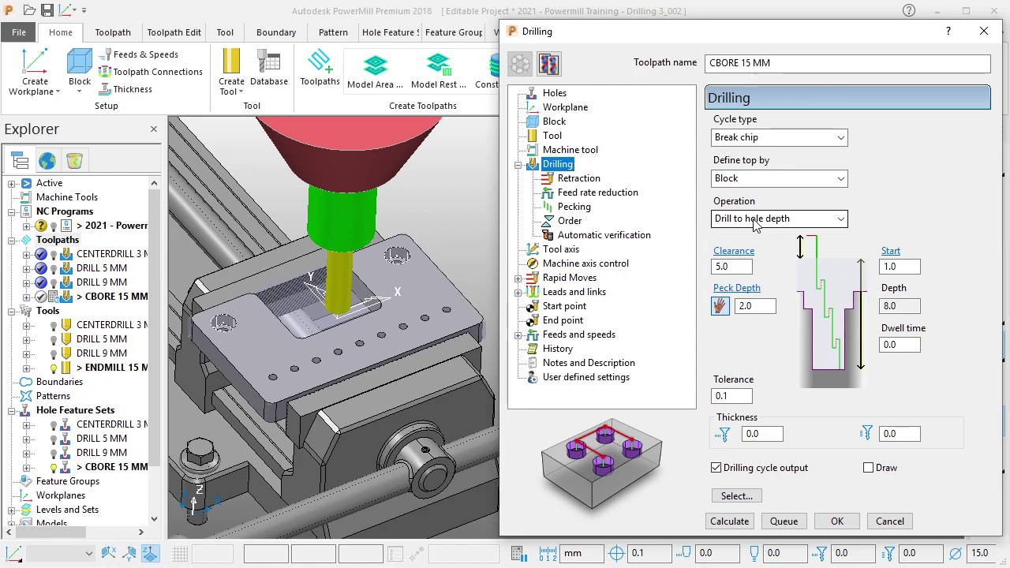
Step: Review the remaining settings and calculate the CBORE 15 MM toolpath
click(573, 207)
click(571, 221)
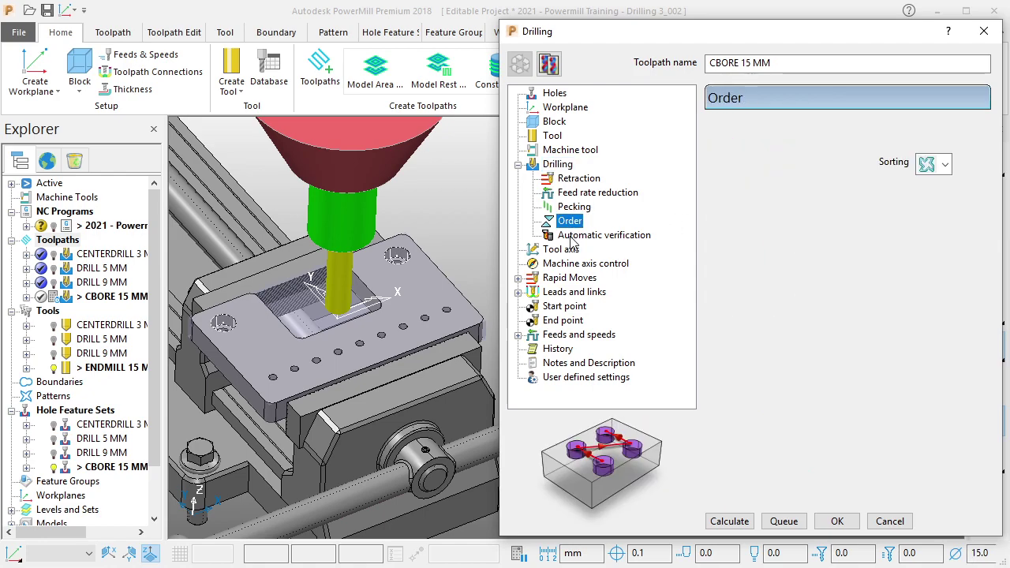
click(574, 236)
click(562, 250)
click(576, 264)
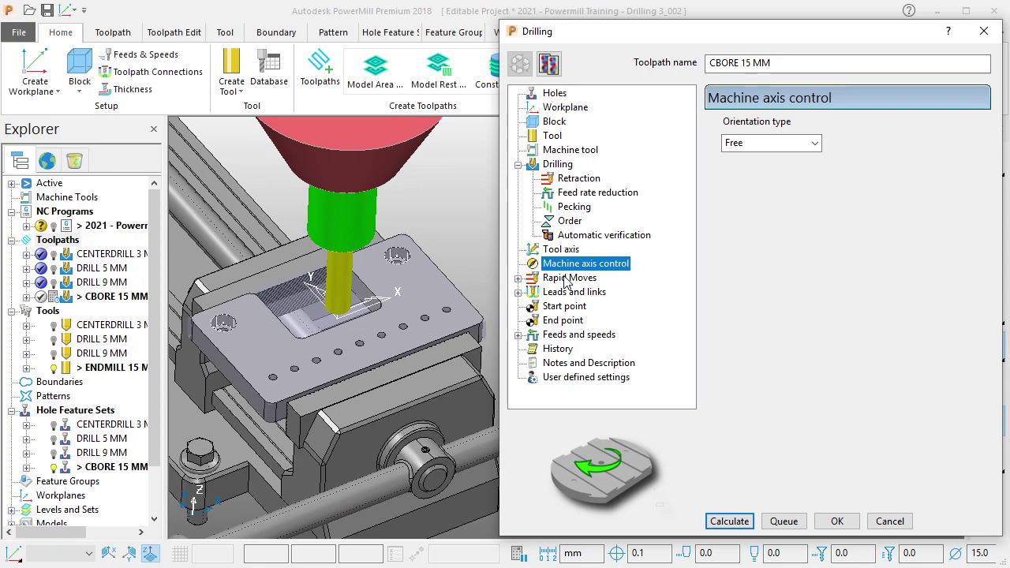
click(570, 277)
click(582, 310)
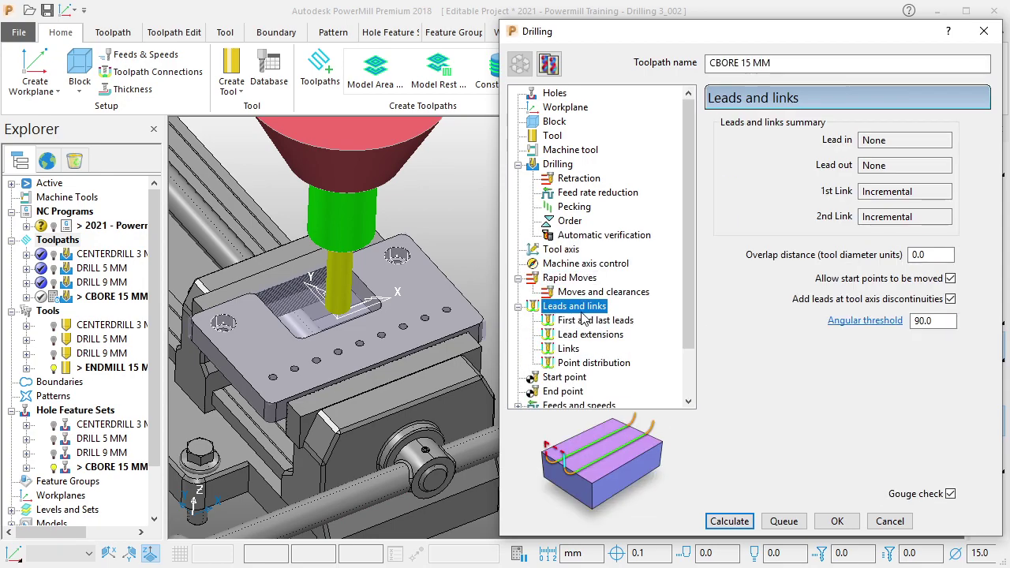
click(569, 349)
click(730, 521)
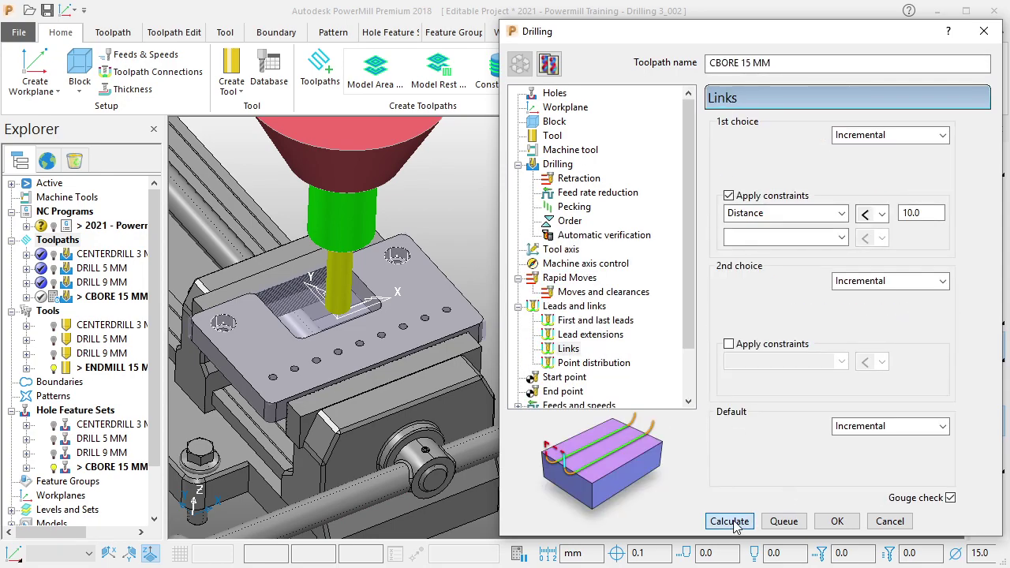
click(884, 518)
Step: Confirm the CBORE 15 MM toolpath has no collisions and save the project
click(576, 71)
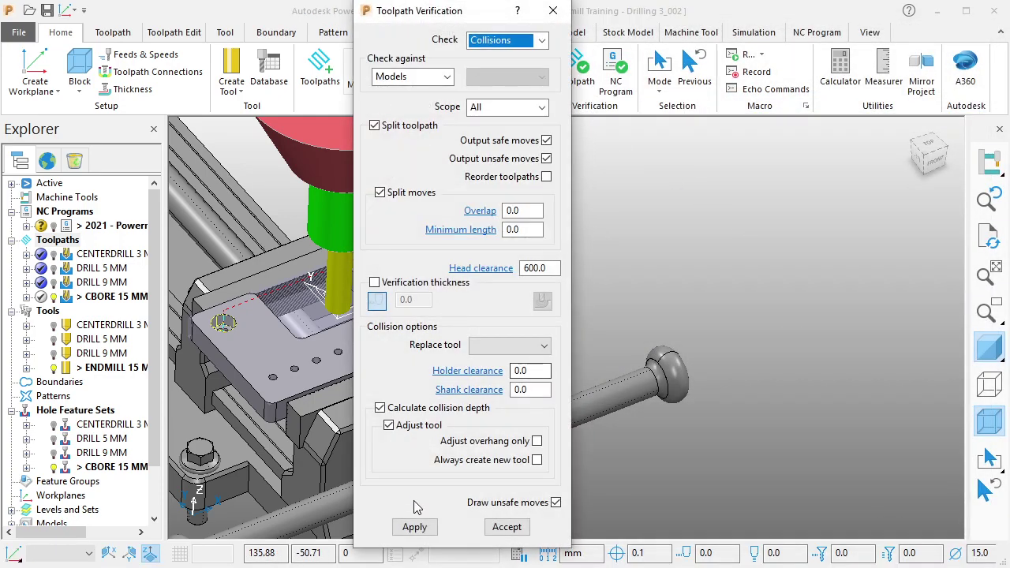
click(415, 526)
click(663, 544)
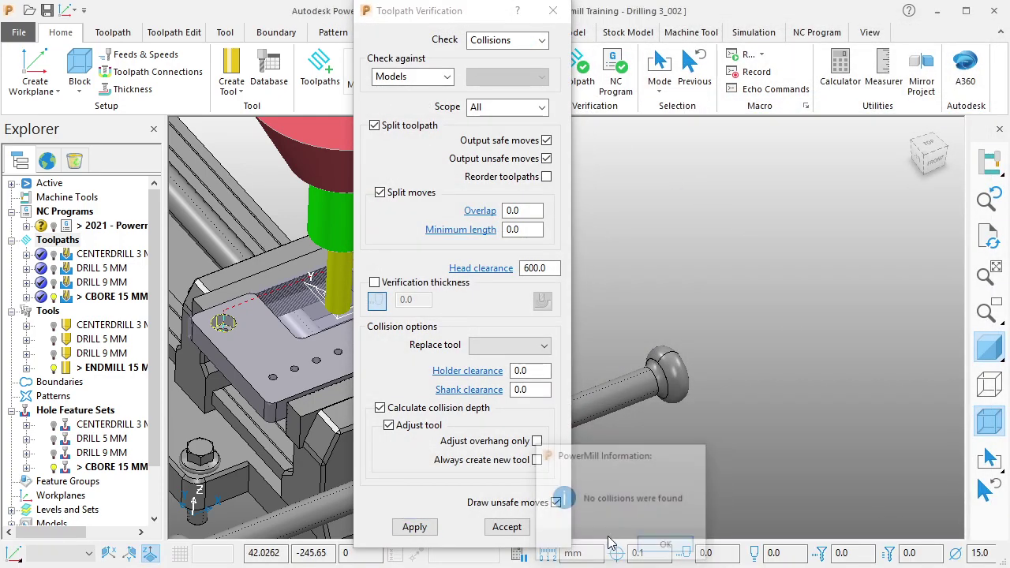
click(507, 527)
key(ctrl+s)
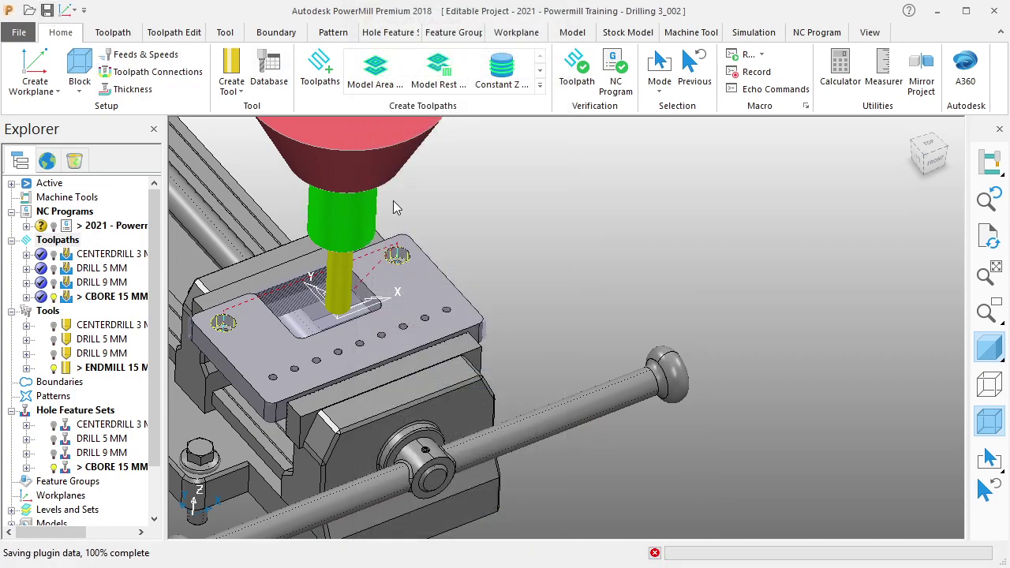
Step: Deactivate the ENDMILL 15 MM tool and CBORE 15 MM hole set, then expand the NC program
mouse_move(393, 201)
middle_down()
mouse_move(408, 224)
mouse_move(573, 292)
mouse_move(565, 357)
mouse_move(665, 328)
mouse_move(647, 277)
mouse_move(634, 289)
middle_up()
scroll(582, 283, down, 3)
scroll(661, 314, up, 2)
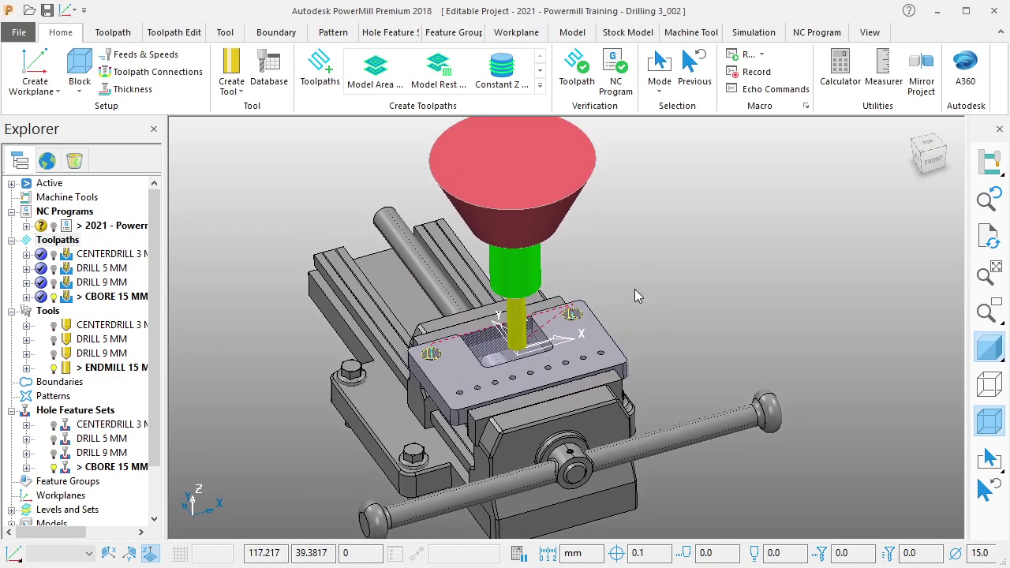
right_click(128, 308)
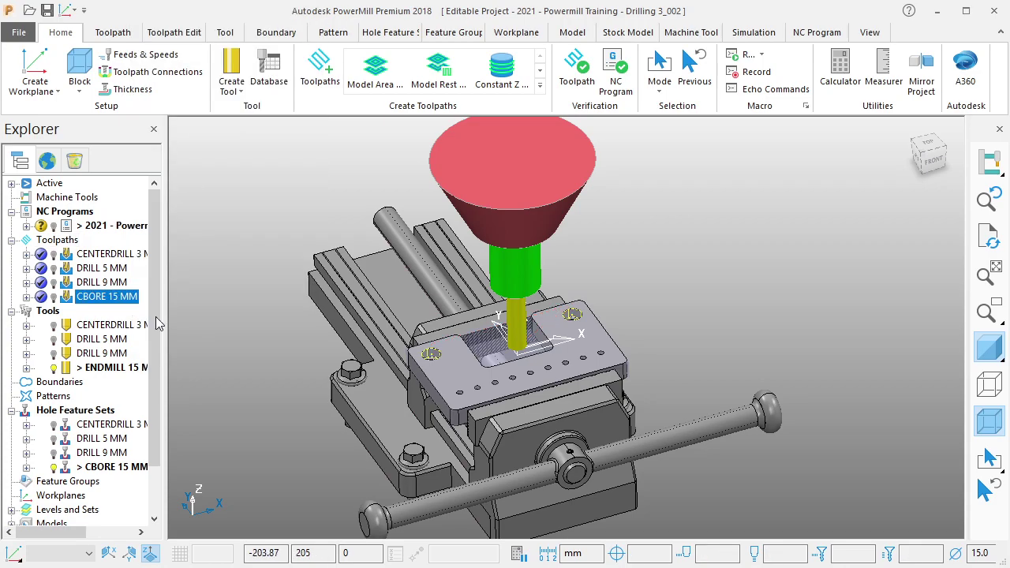
right_click(117, 368)
click(158, 57)
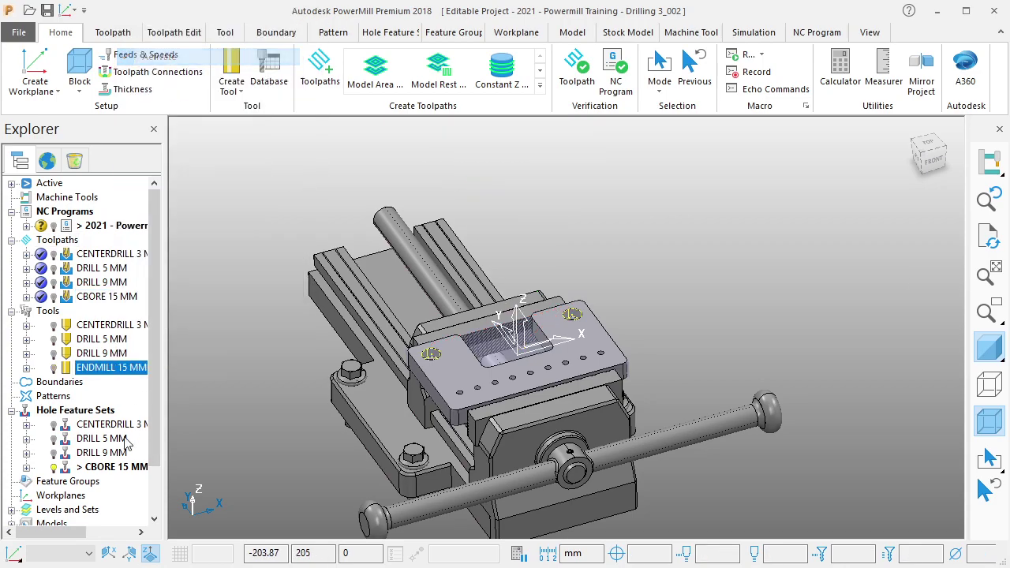
right_click(110, 467)
click(174, 109)
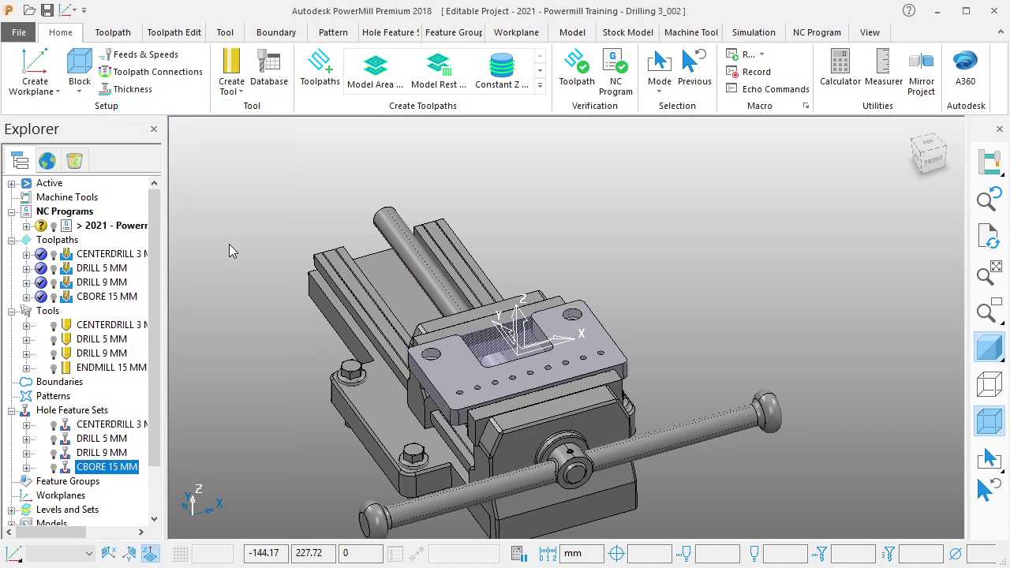
click(27, 226)
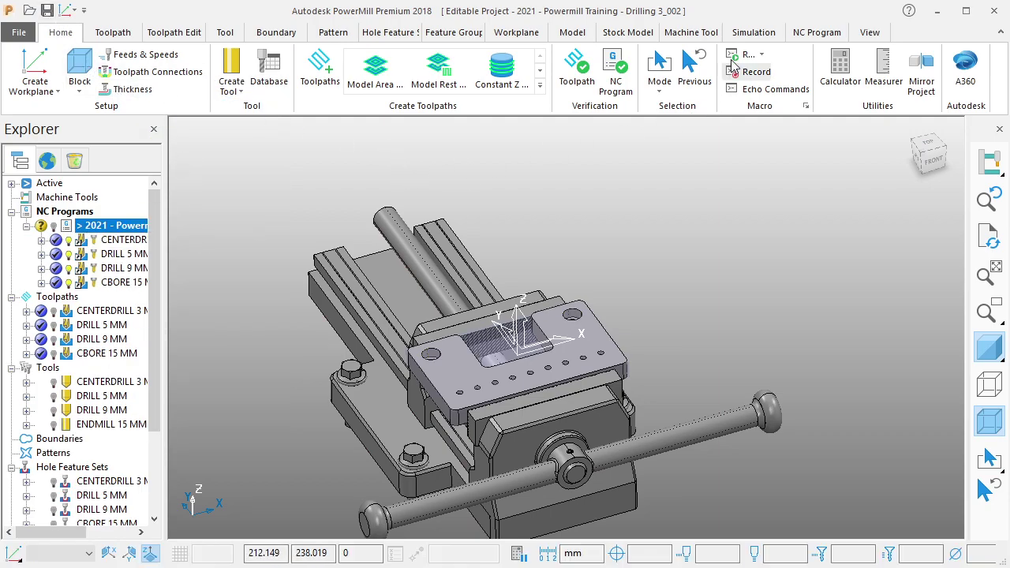
Step: Enable Auto-draw tool and simulate the 2021 NC program from its start
click(753, 32)
click(887, 79)
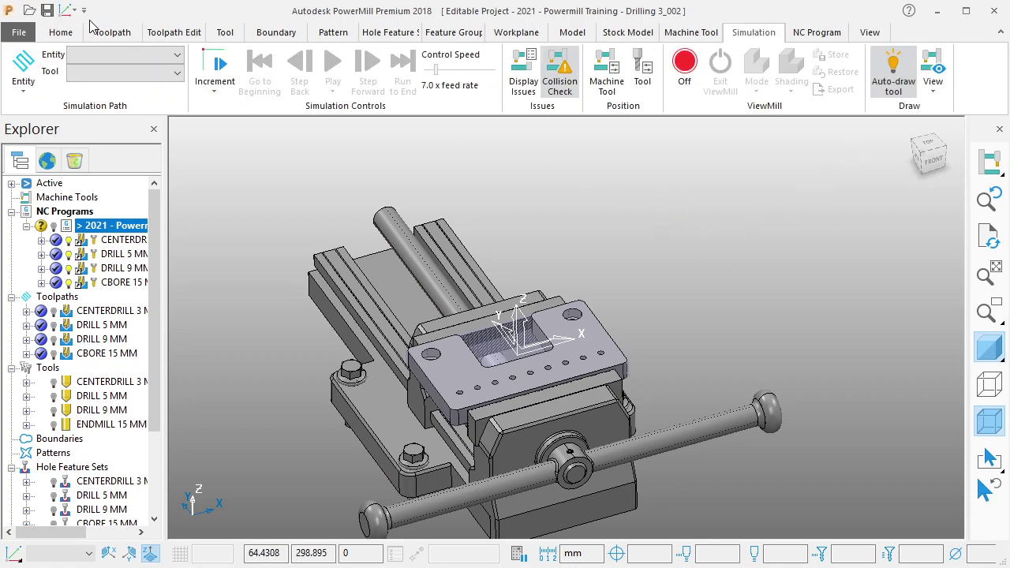
click(60, 32)
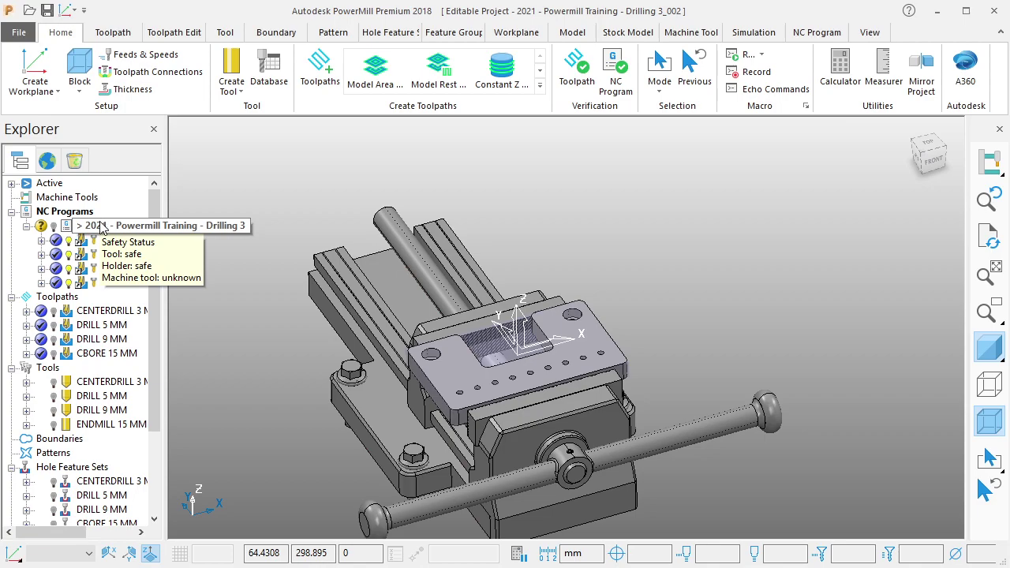
right_click(101, 229)
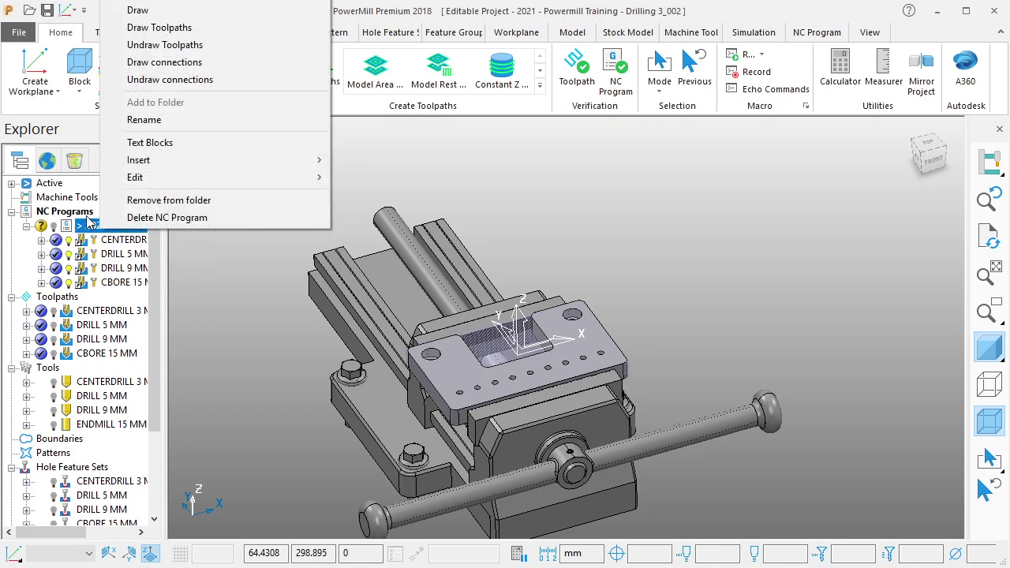
click(316, 4)
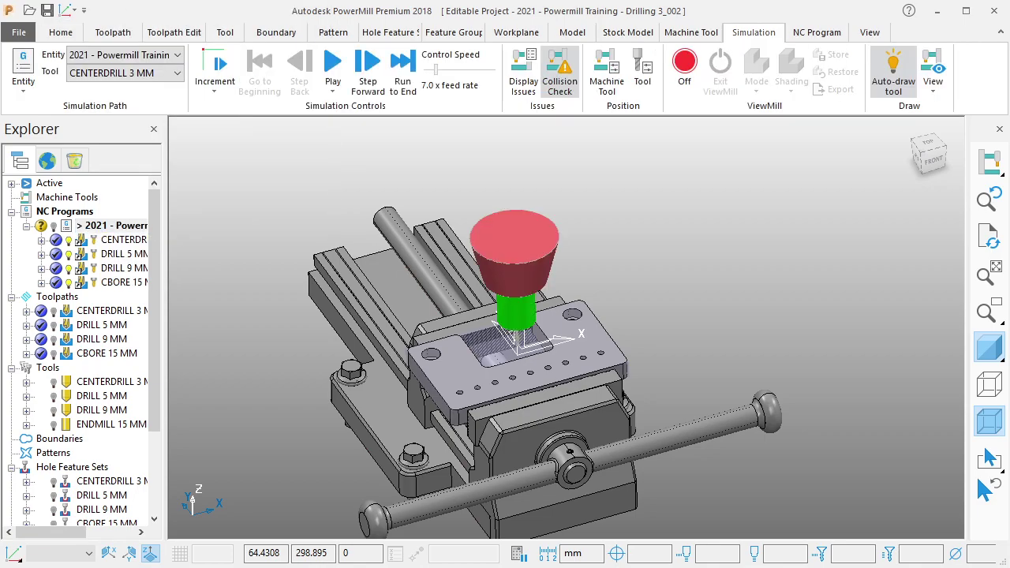
click(894, 79)
click(893, 83)
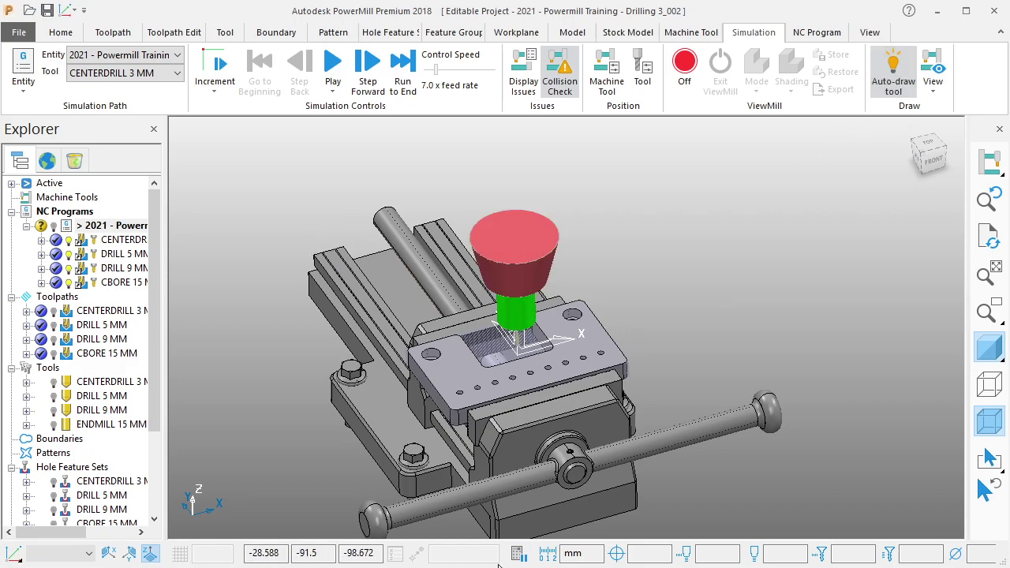
Step: Clear and minimize the Notepad note, then adjust the view of the vise
drag(494, 147, 317, 196)
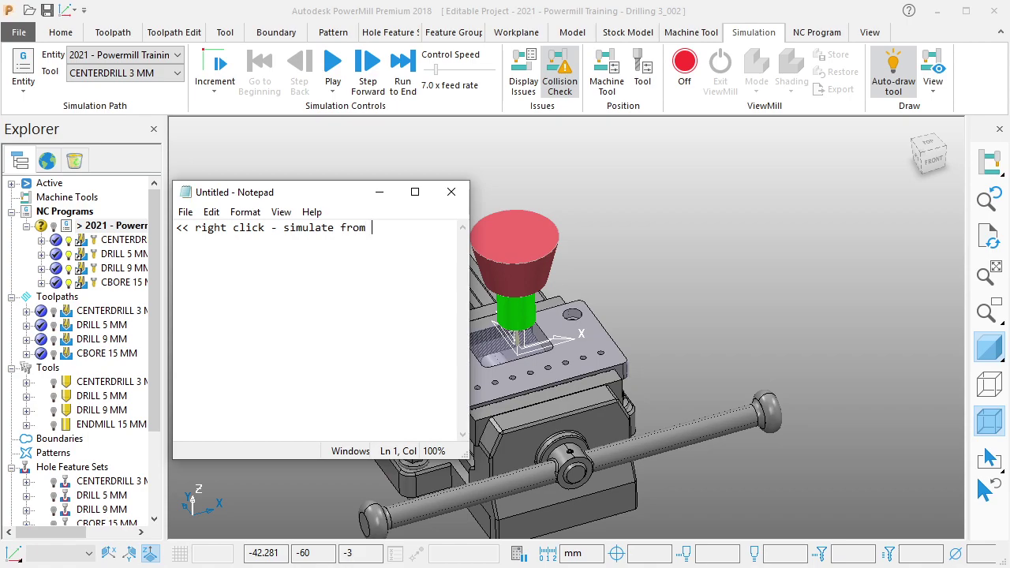
key(ctrl+a)
key(BackSpace)
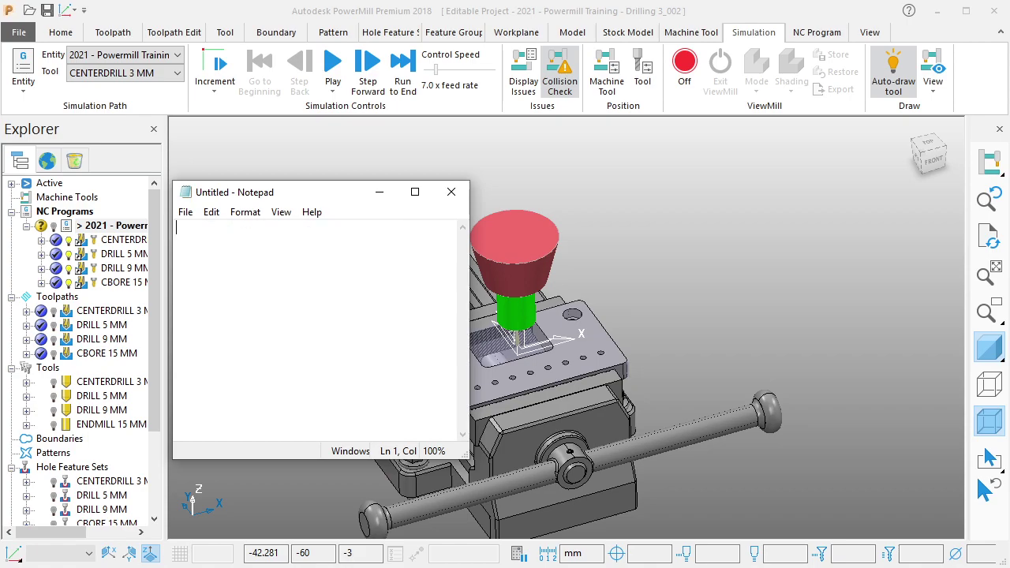
click(379, 192)
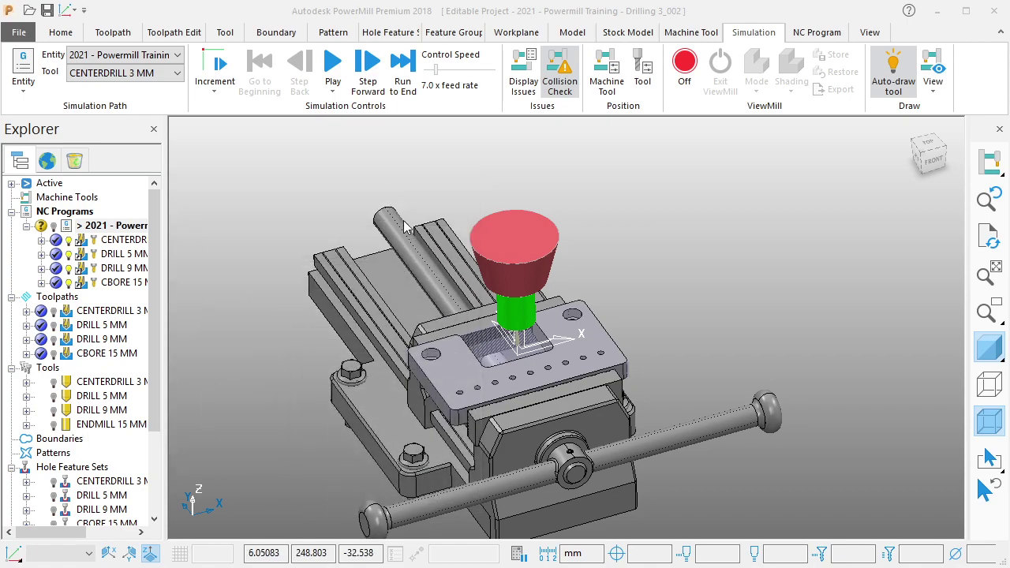
scroll(523, 338, up, 1)
scroll(544, 323, up, 1)
scroll(560, 308, up, 2)
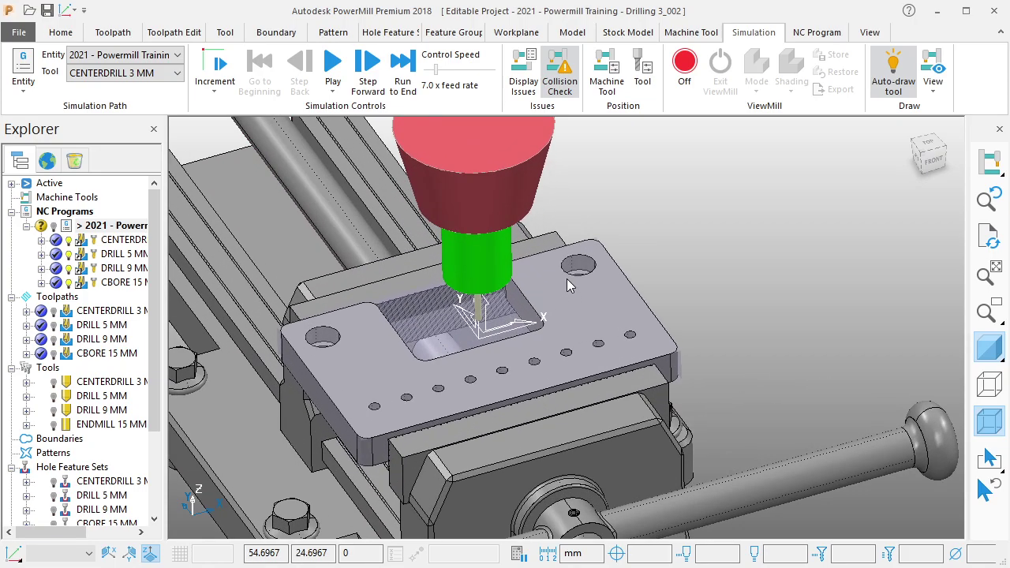
scroll(572, 295, down, 1)
mouse_move(572, 295)
middle_down()
mouse_move(767, 386)
mouse_move(390, 332)
mouse_move(474, 314)
middle_up()
scroll(473, 314, down, 1)
scroll(616, 292, down, 1)
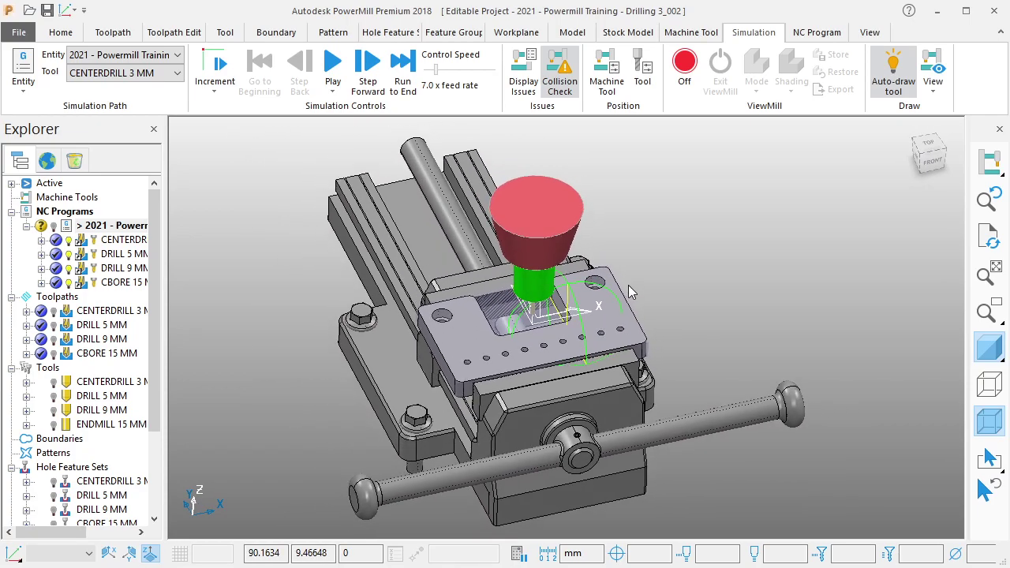
Step: Turn ViewMill stock simulation on with Plain shading and play the program at 5.0x speed
click(684, 67)
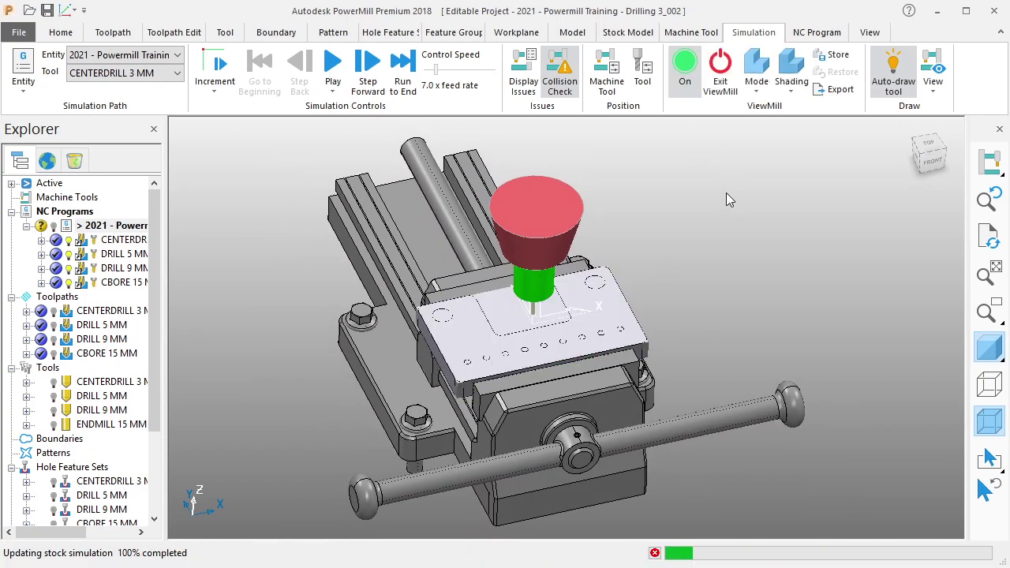
click(797, 91)
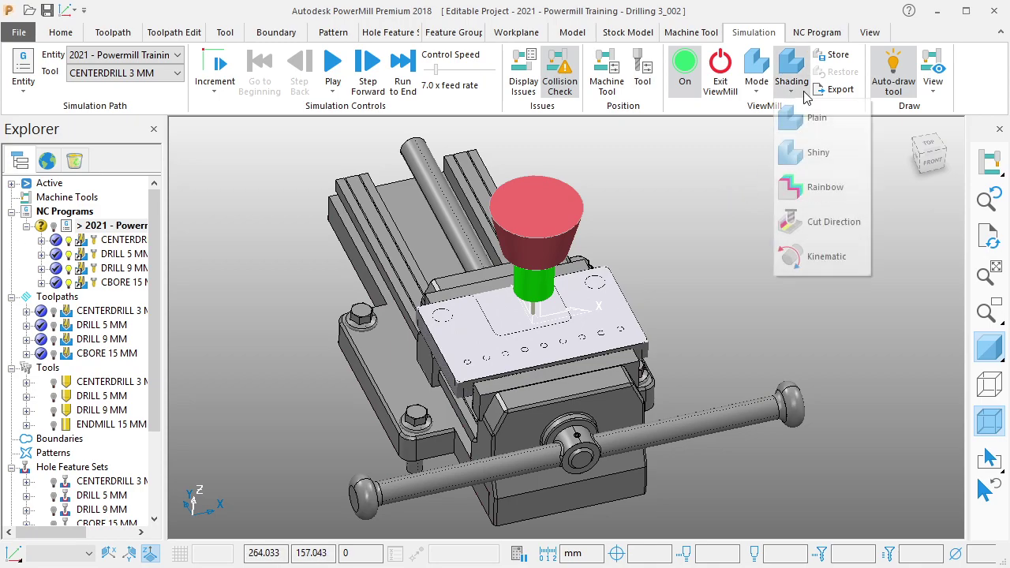
click(811, 150)
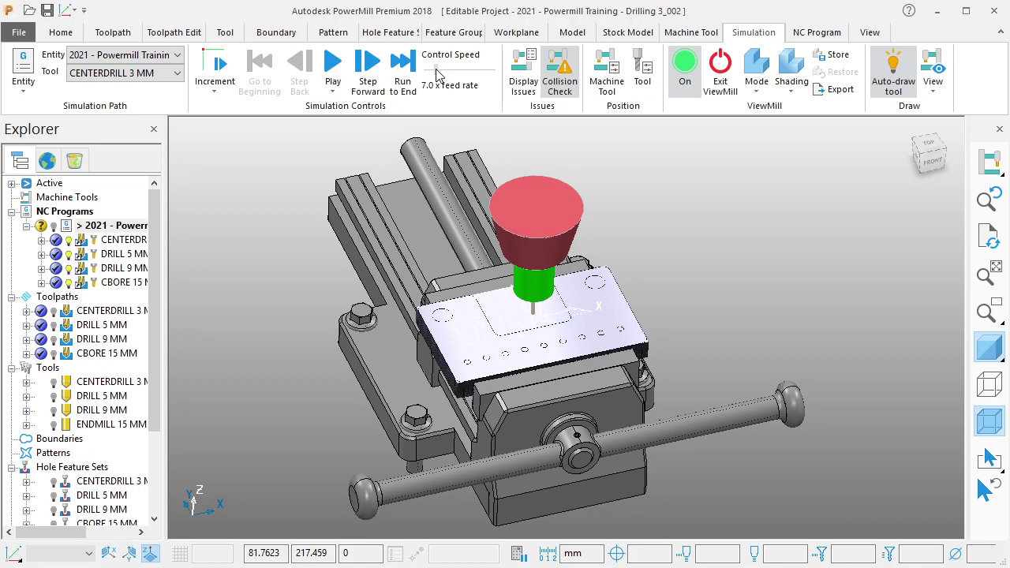
scroll(438, 75, down, 1)
scroll(437, 73, down, 1)
key(space)
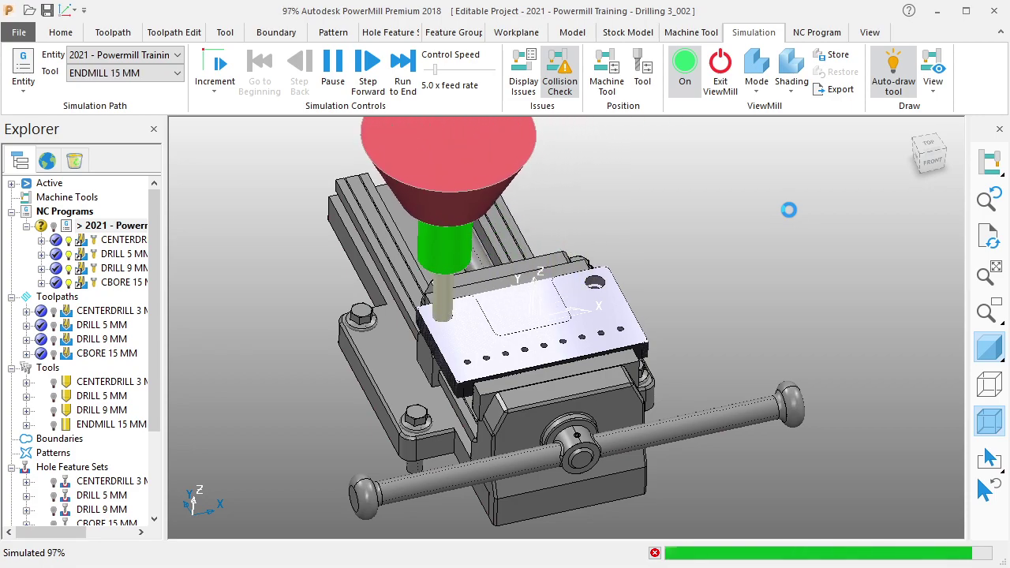
Step: Hide the tool and vise, then orbit to inspect the drilled and counterbored holes in the plate
click(893, 73)
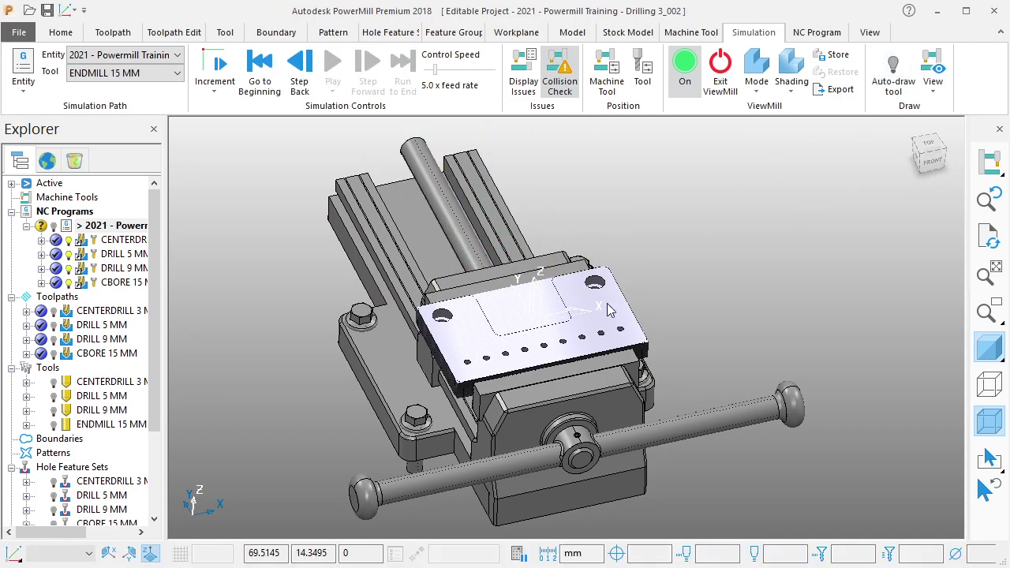
middle_drag(608, 309, 622, 310)
scroll(604, 292, up, 5)
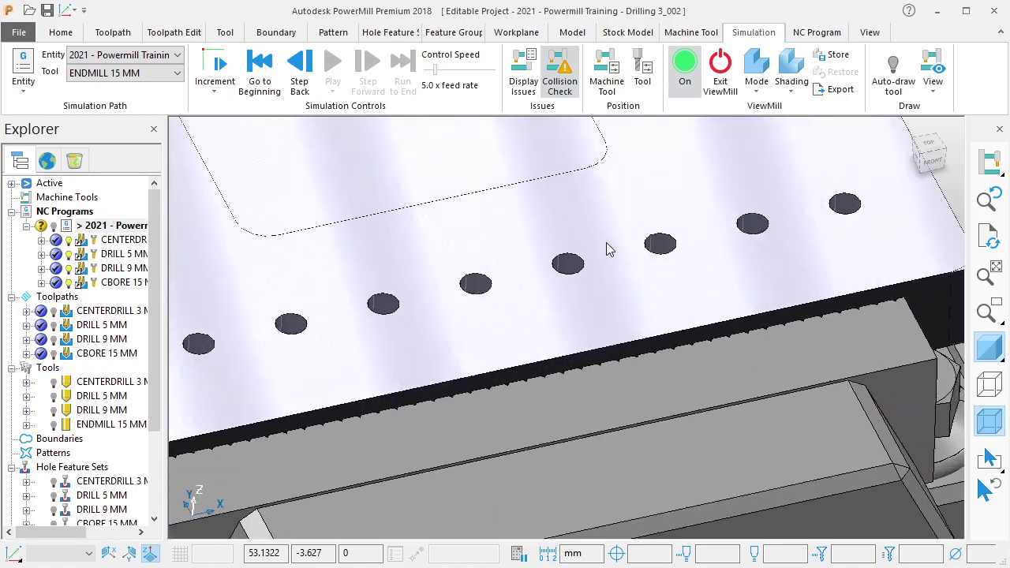
scroll(624, 260, down, 3)
middle_drag(643, 241, 650, 284)
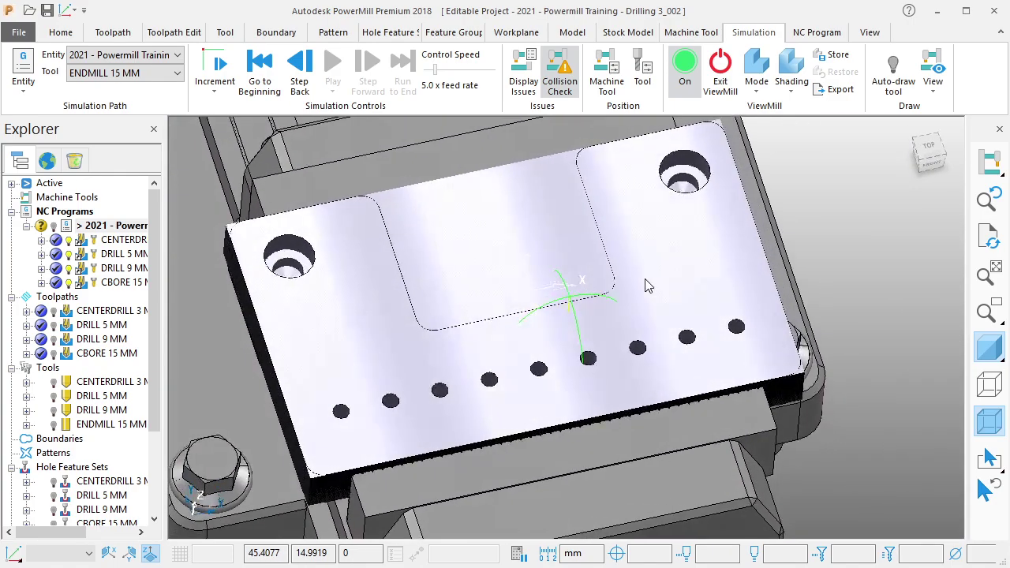
click(993, 351)
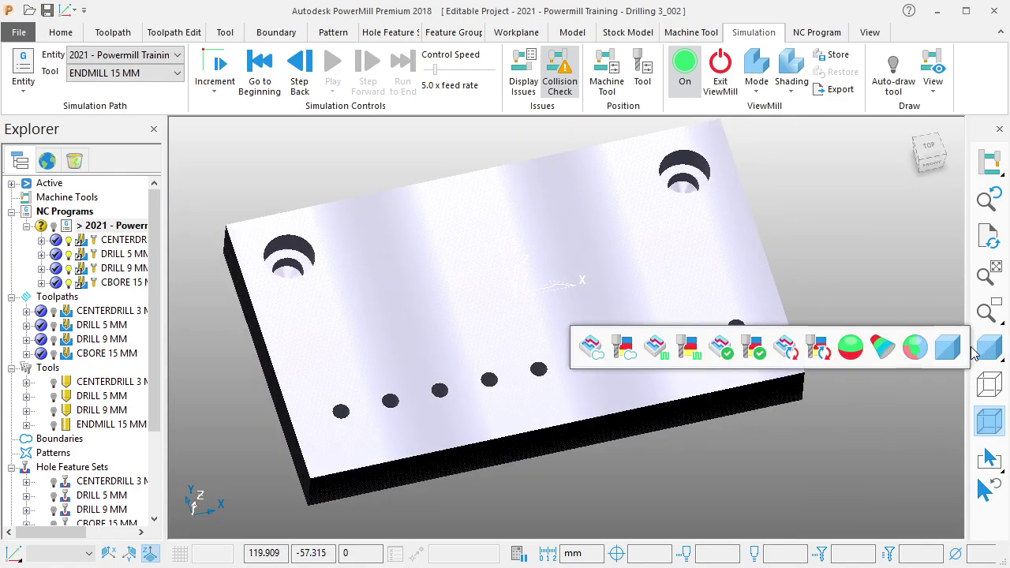
click(858, 335)
mouse_move(858, 335)
middle_down()
mouse_move(726, 335)
mouse_move(557, 309)
mouse_move(517, 258)
mouse_move(512, 265)
mouse_move(528, 221)
mouse_move(654, 233)
mouse_move(643, 282)
mouse_move(606, 181)
middle_up()
Step: Exit ViewMill and confirm halting the stock simulation
click(720, 72)
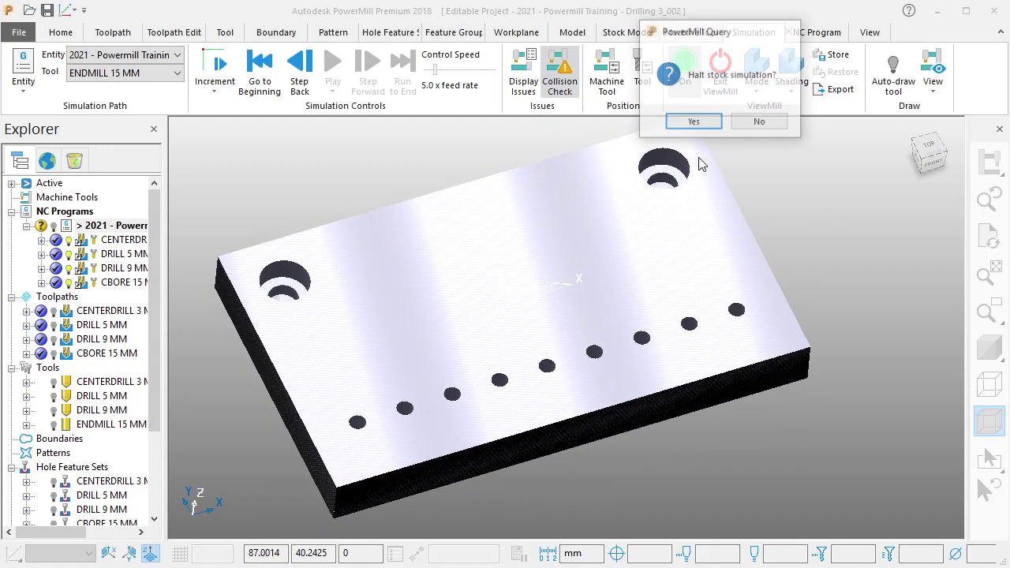
click(691, 124)
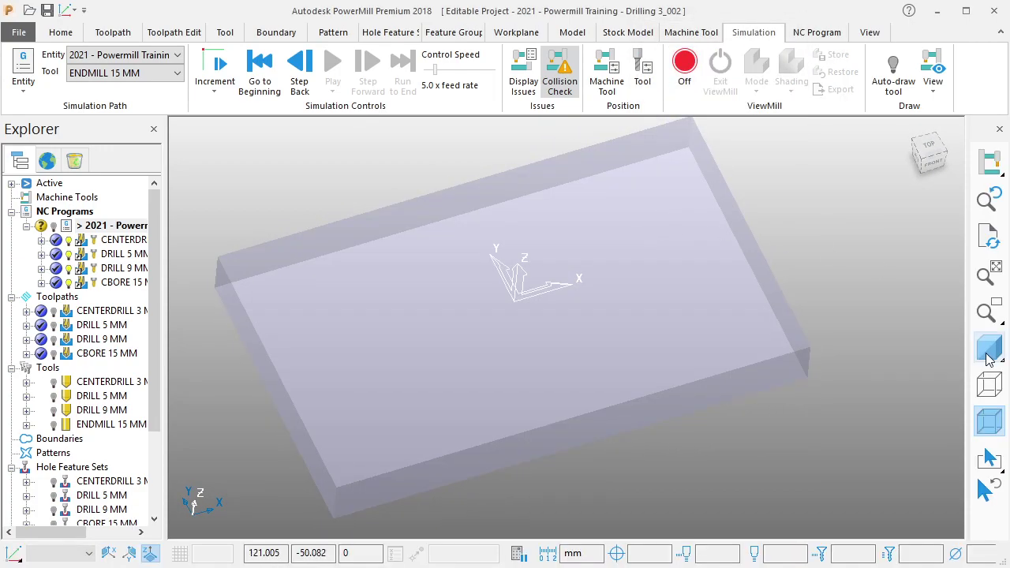
scroll(659, 351, down, 2)
scroll(650, 345, down, 2)
scroll(584, 331, down, 1)
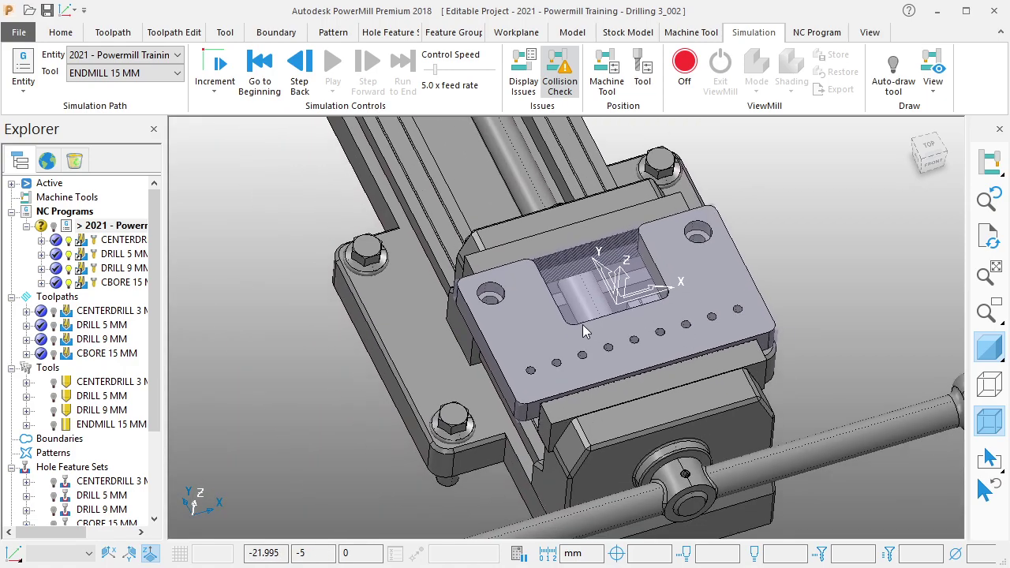
scroll(586, 324, down, 1)
scroll(522, 323, down, 1)
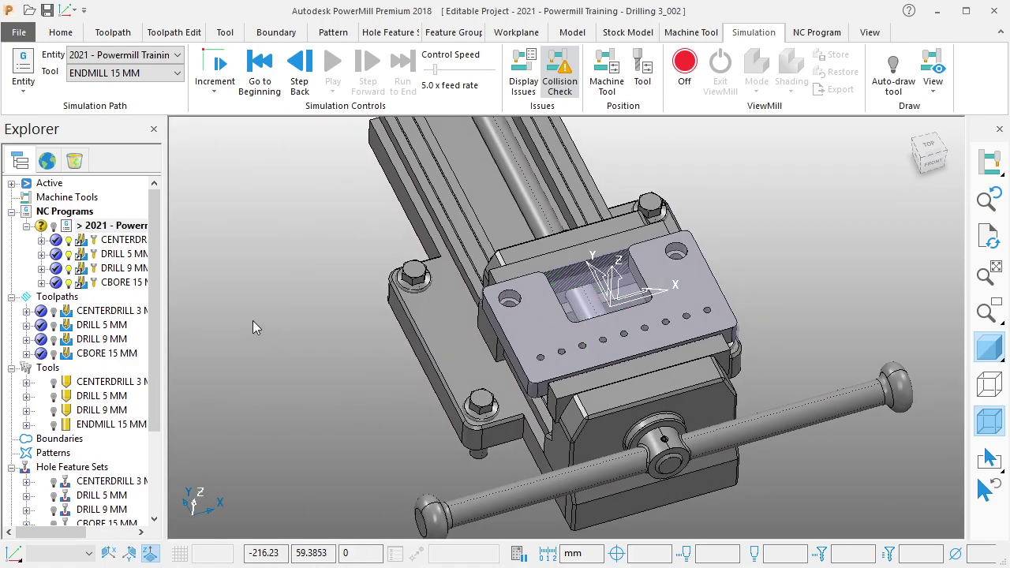
Step: Activate the DRILL 5 MM toolpath
right_click(112, 322)
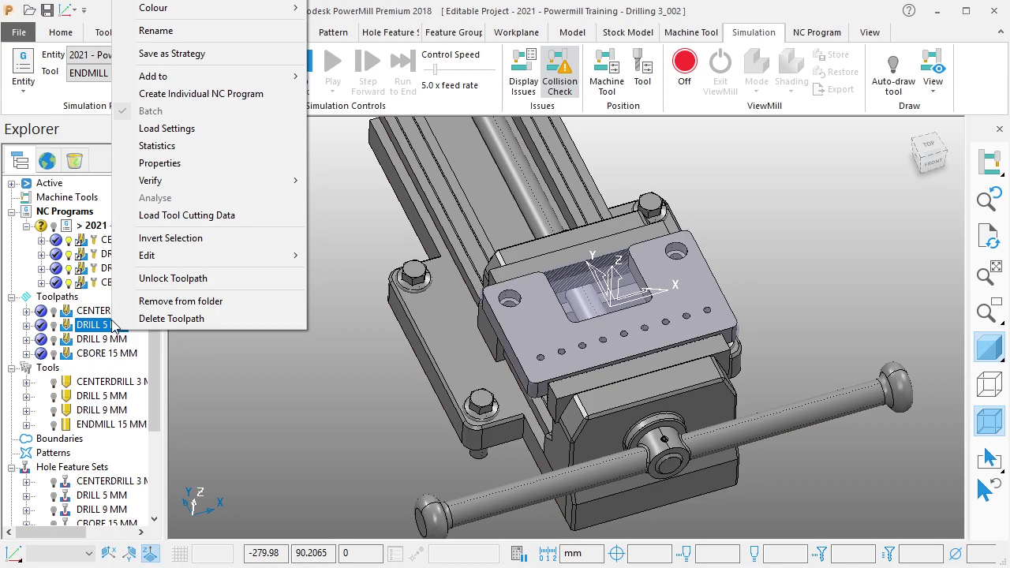
double_click(110, 325)
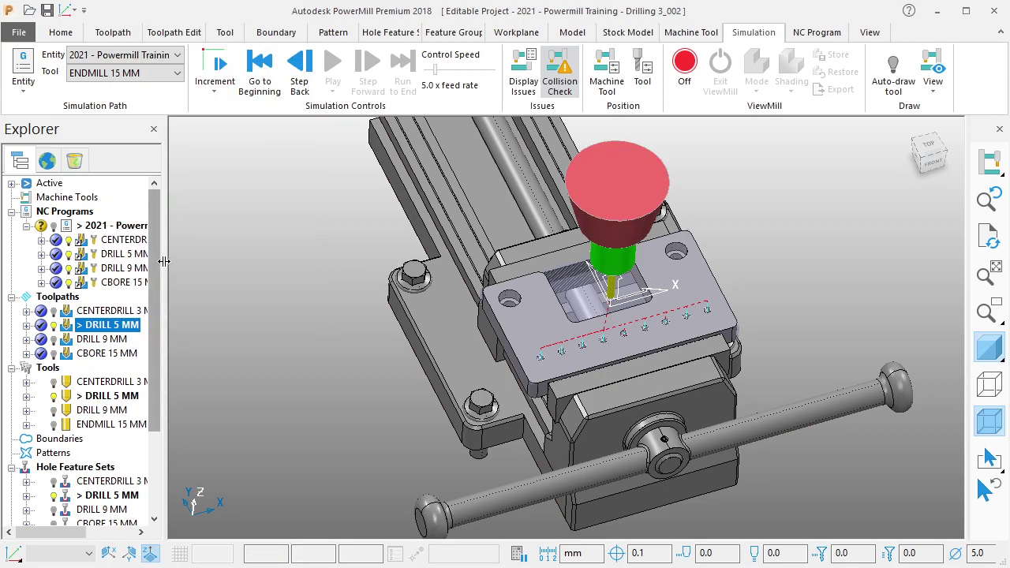
right_click(113, 331)
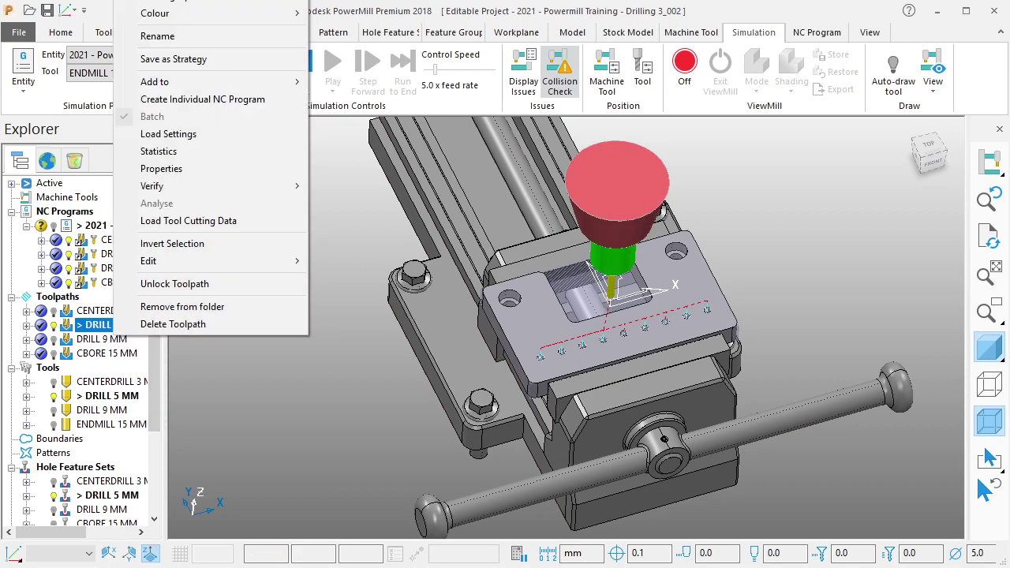
key(Escape)
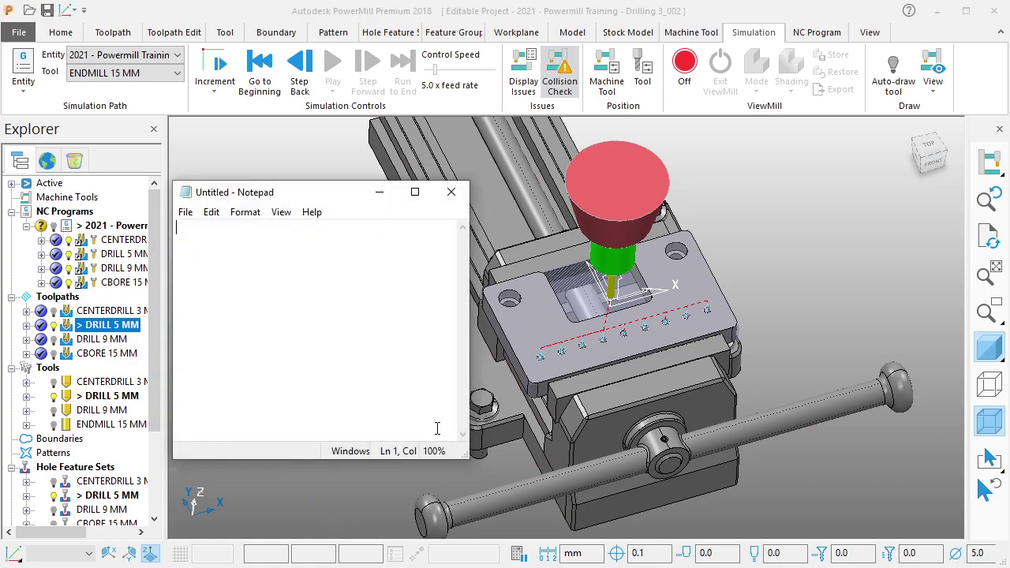
Step: Clear the Notepad reminder text and minimize the Notepad window
drag(299, 183, 307, 295)
text(<< righ)
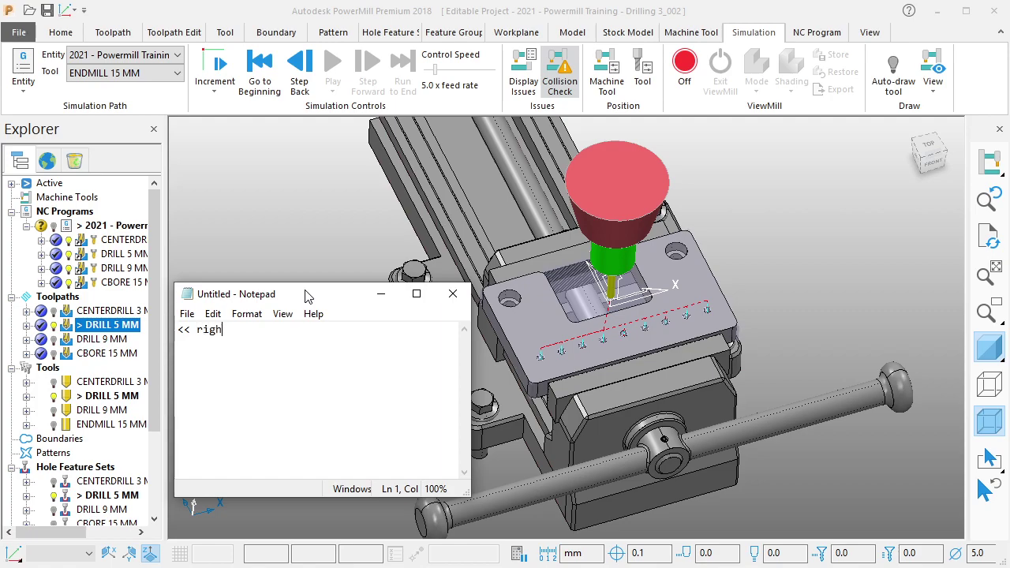
text(t click - activat)
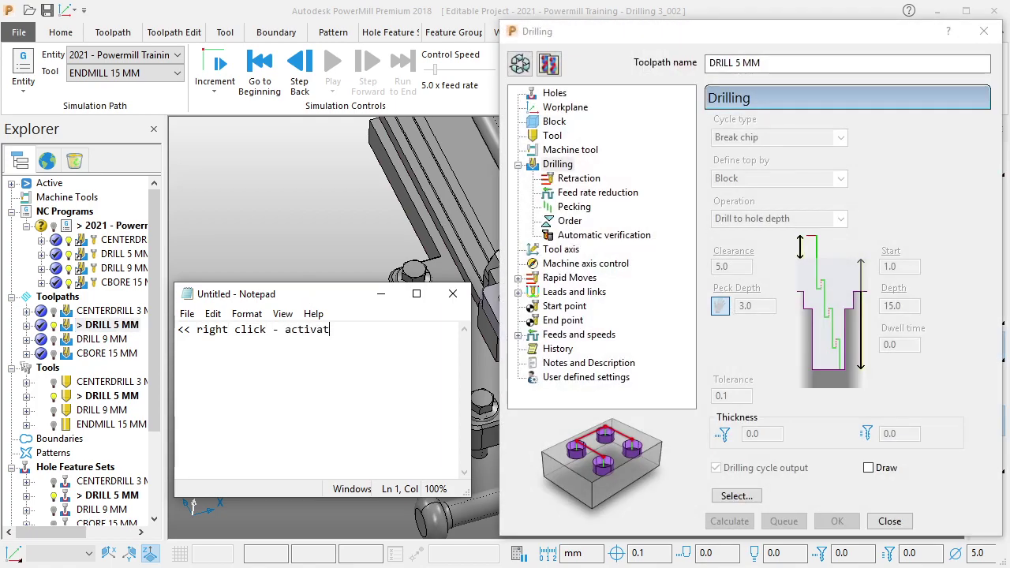
text(e)
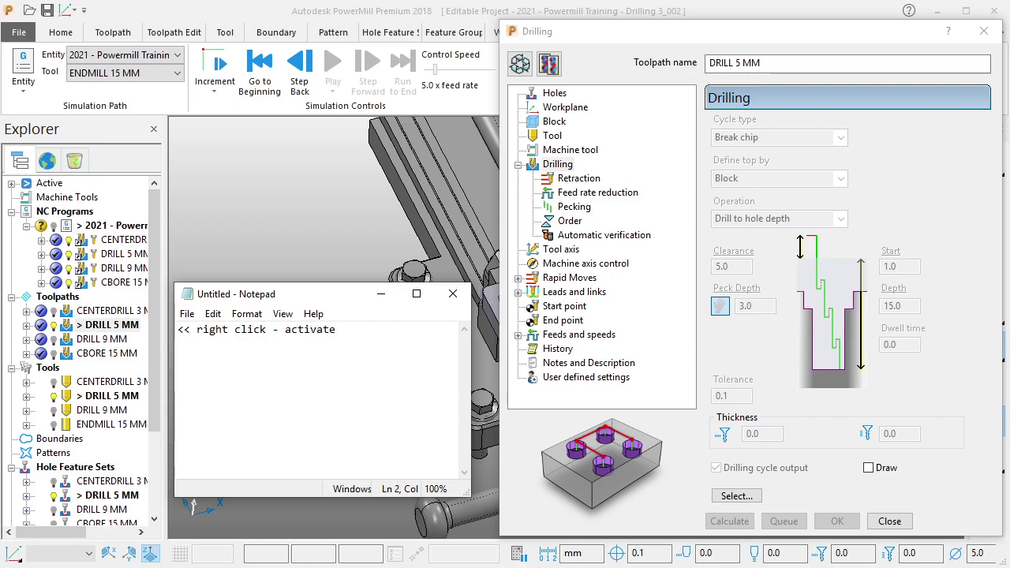
text(right click - setting)
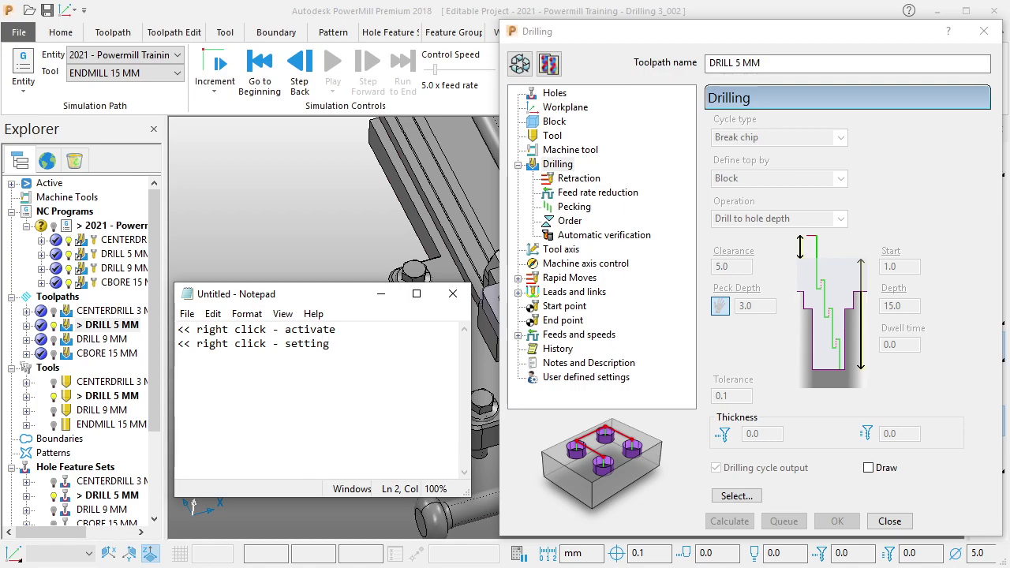
key(ctrl+a)
key(BackSpace)
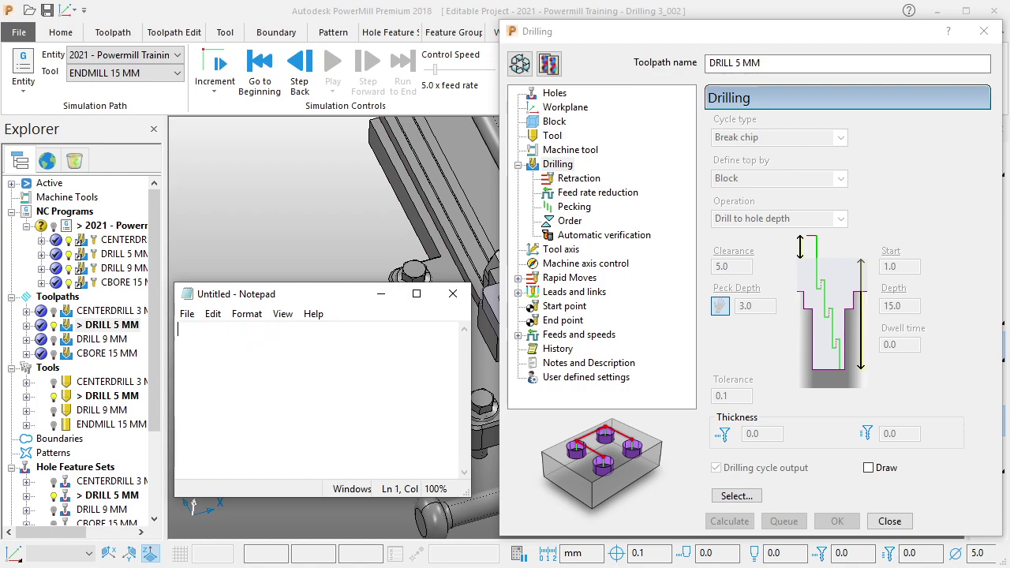
click(385, 292)
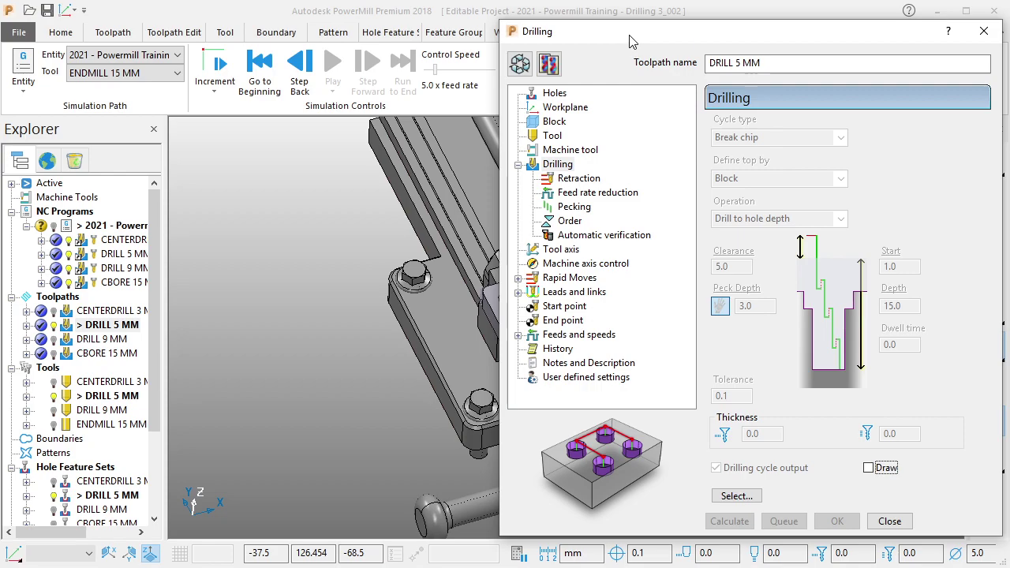
Step: Set the DRILL 5 MM operation to Through hole (17.84132 depth) and recalculate it
drag(632, 41, 526, 43)
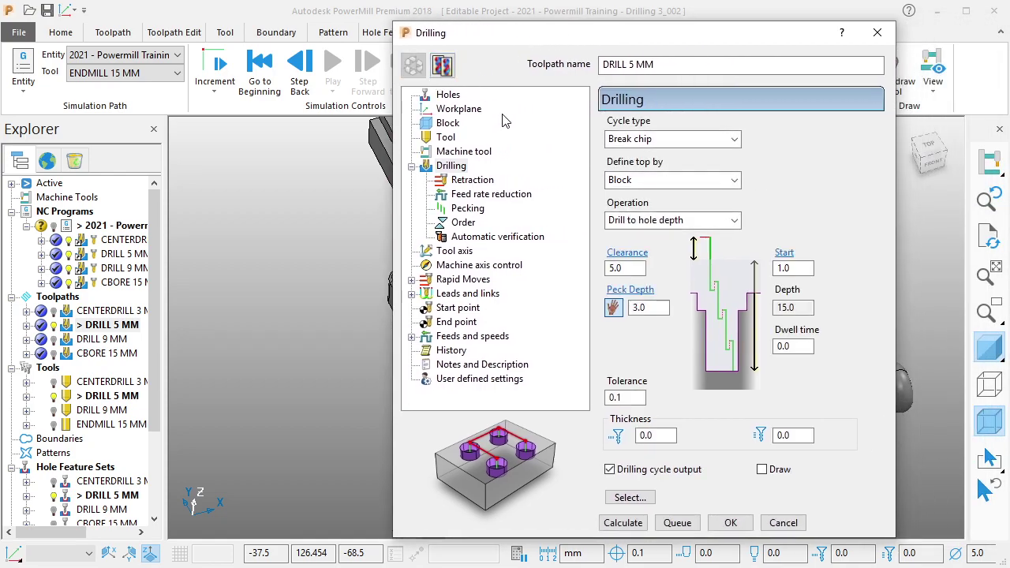
click(676, 223)
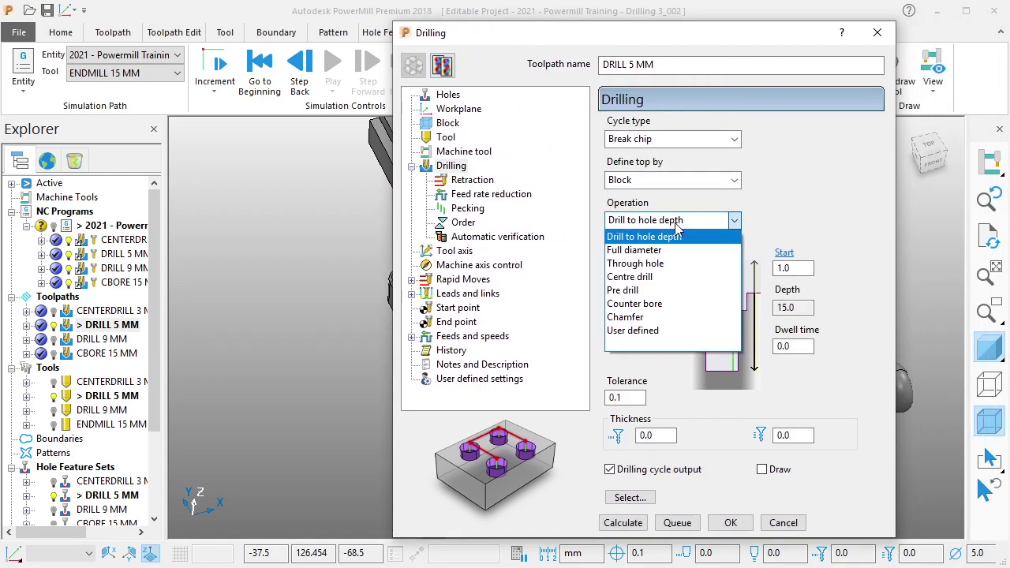
click(676, 263)
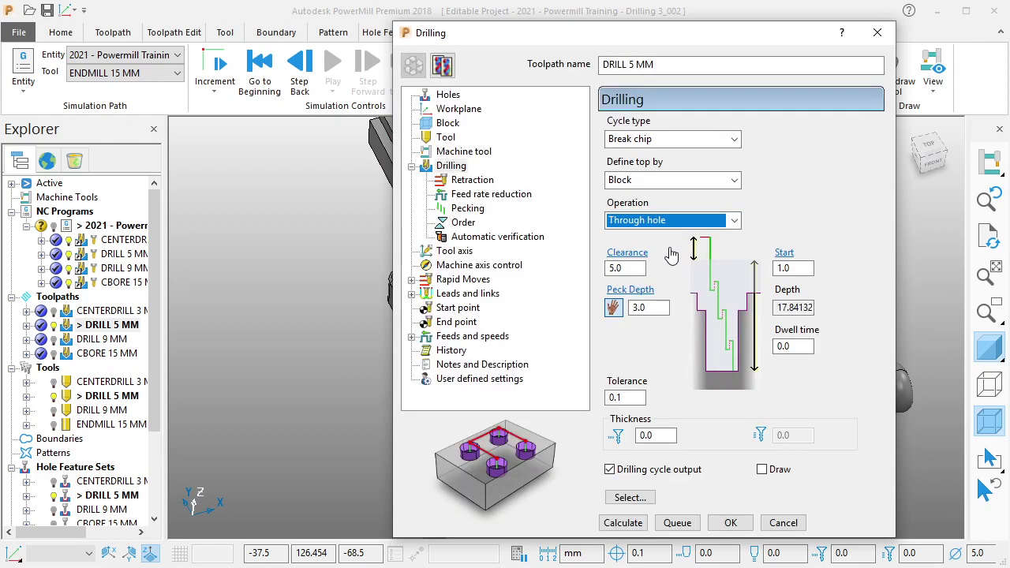
click(623, 523)
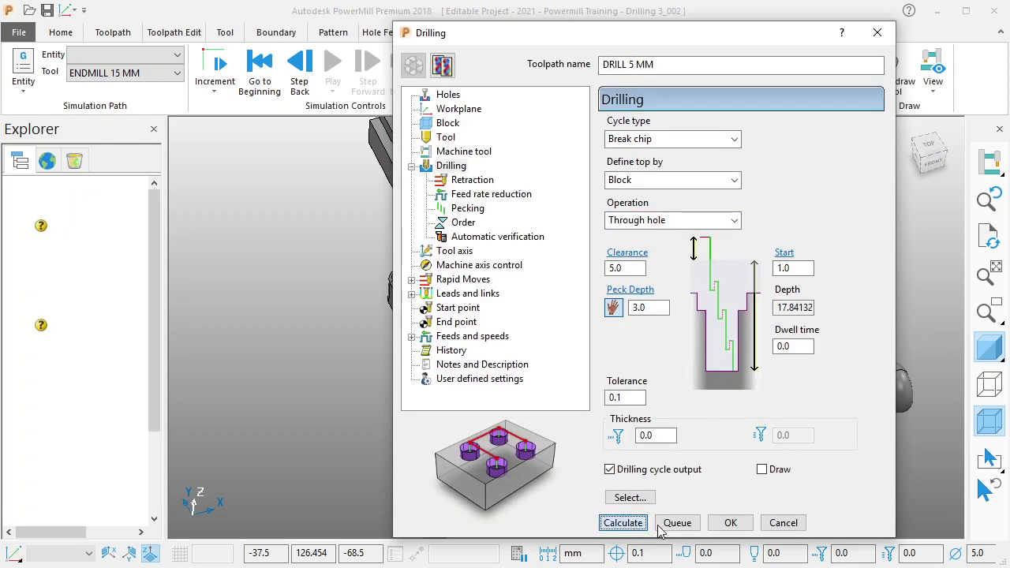
click(781, 523)
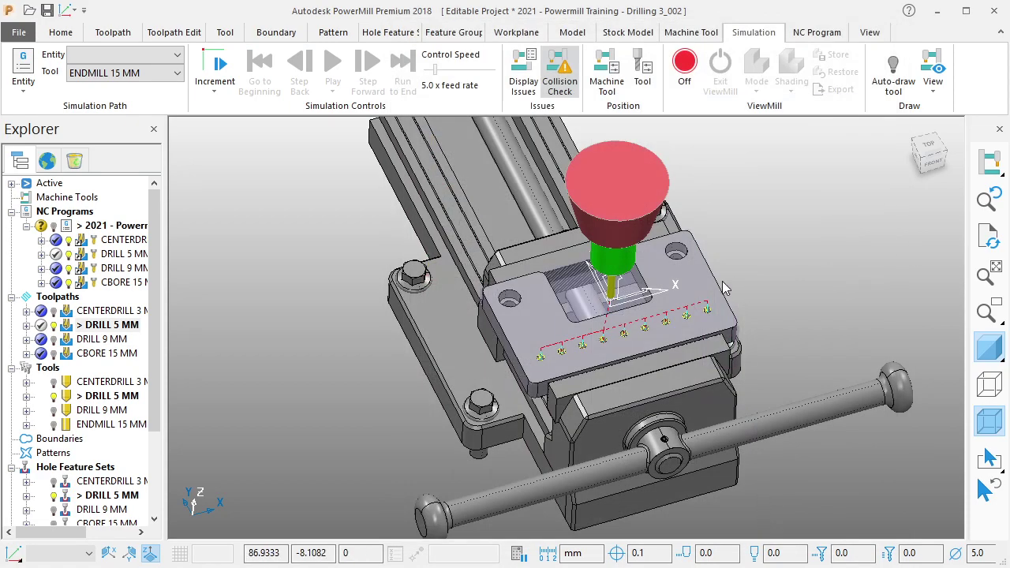
click(62, 33)
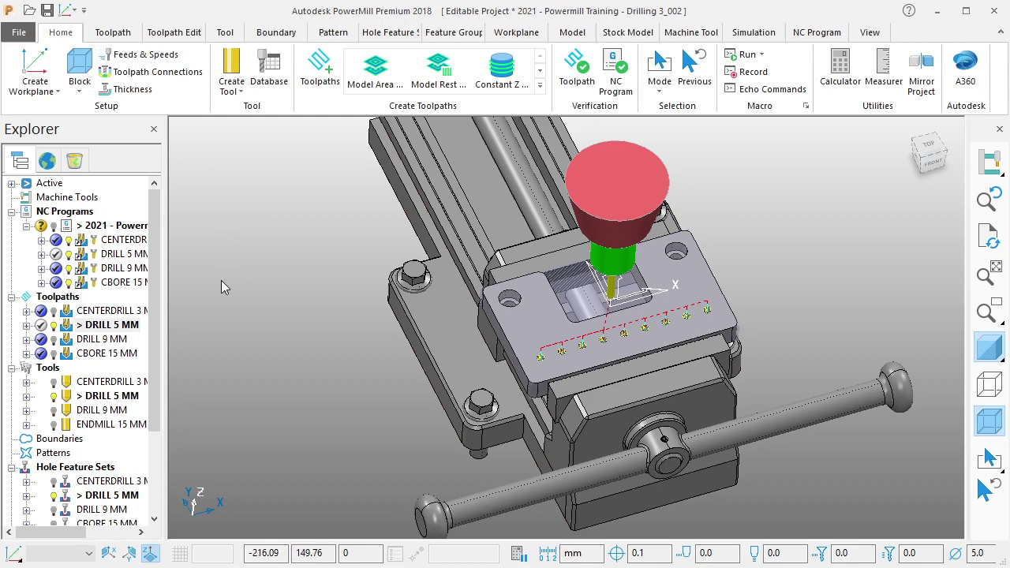
Step: Set the DRILL 9 MM operation to Through hole (19.25129 depth) and recalculate it
right_click(126, 340)
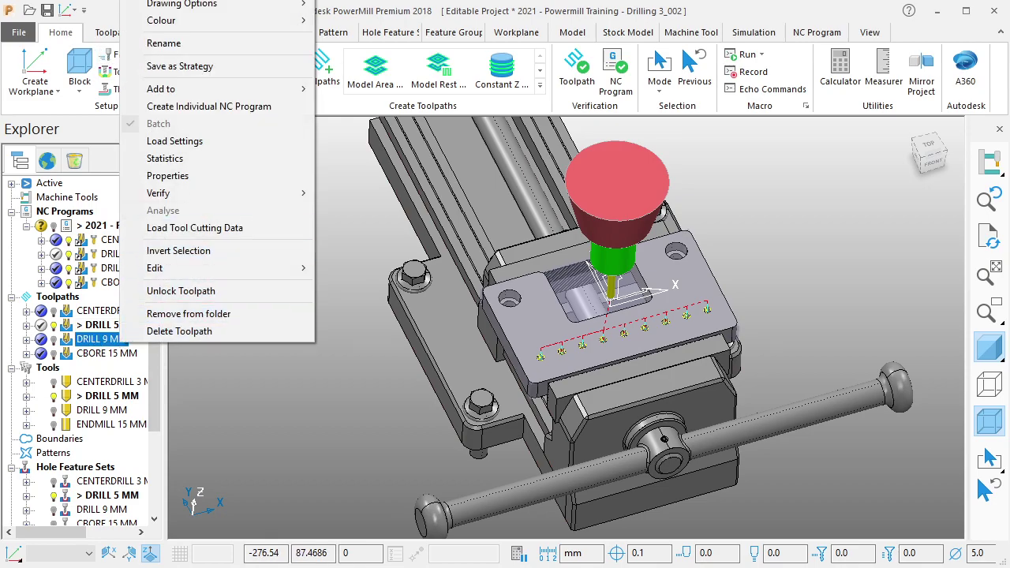
click(343, 263)
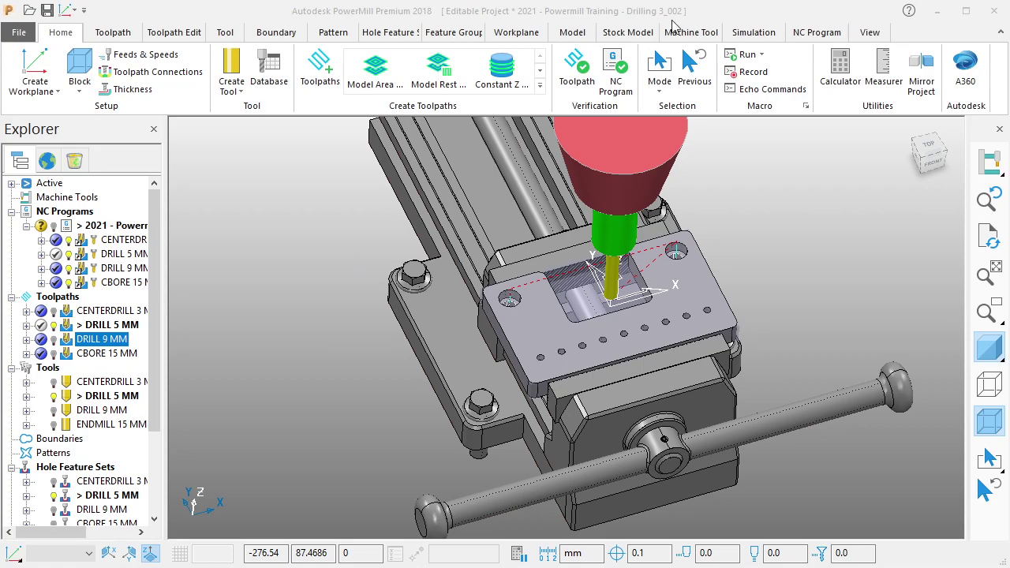
double_click(101, 339)
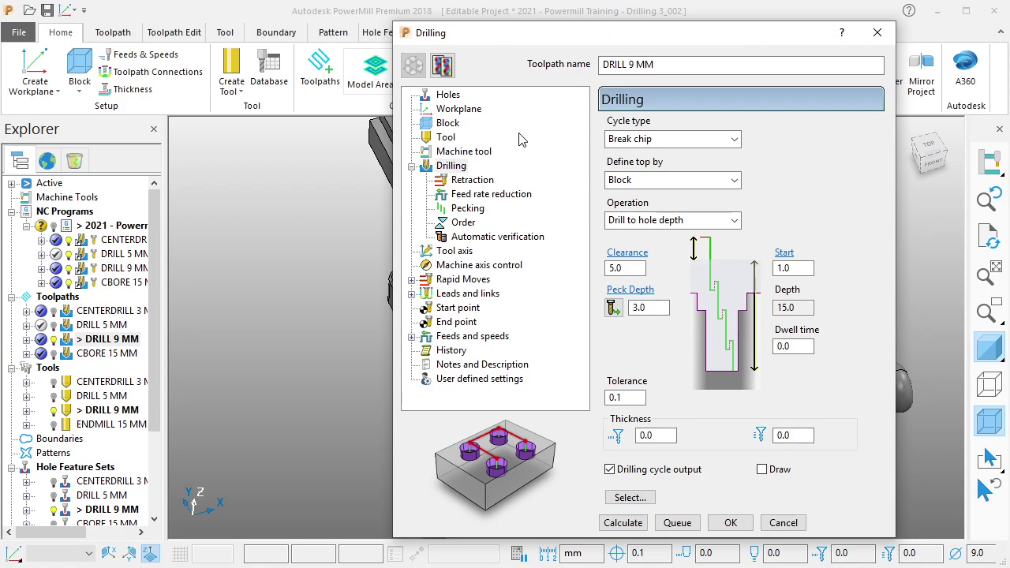
click(456, 168)
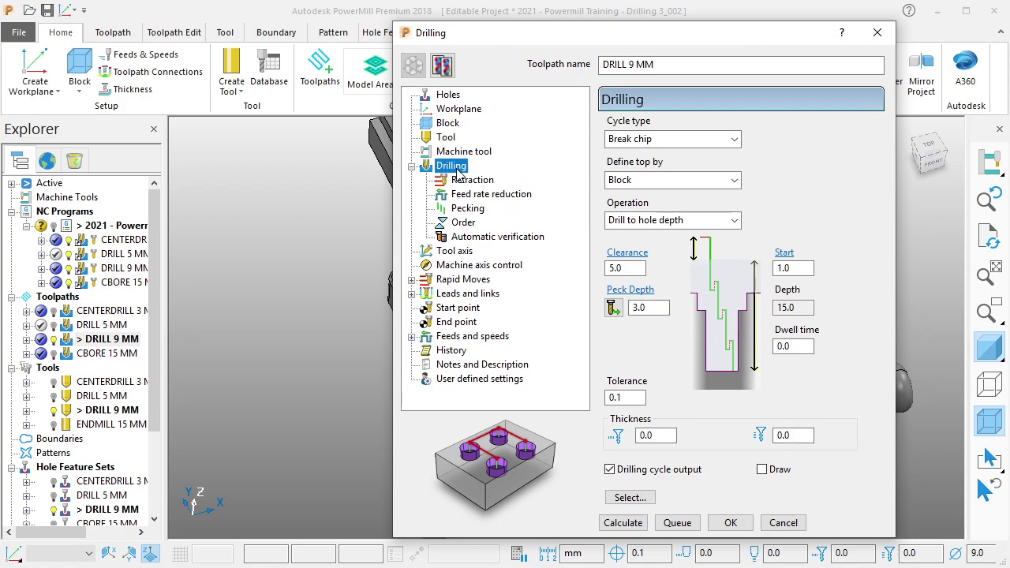
click(708, 221)
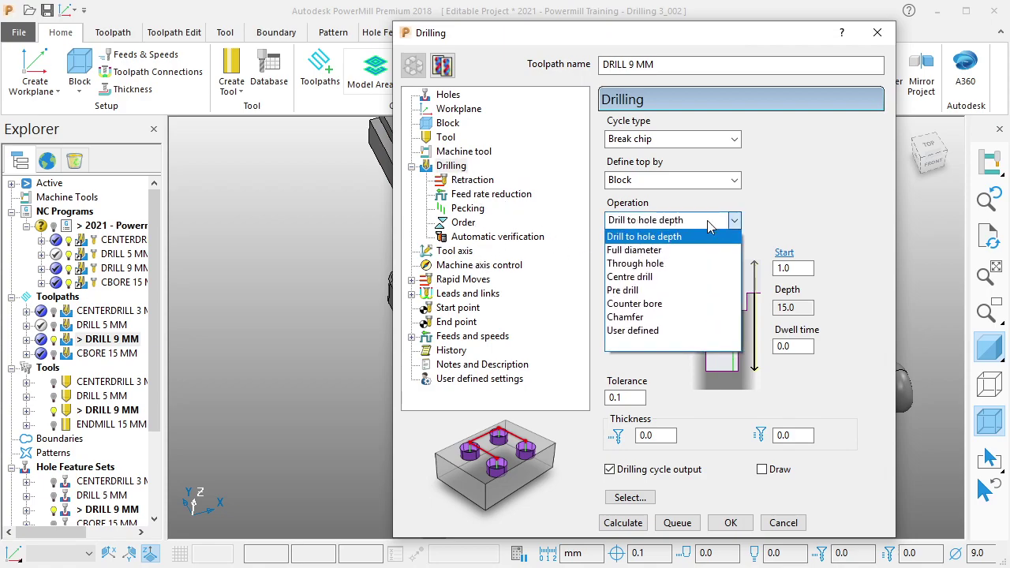
click(655, 263)
click(619, 523)
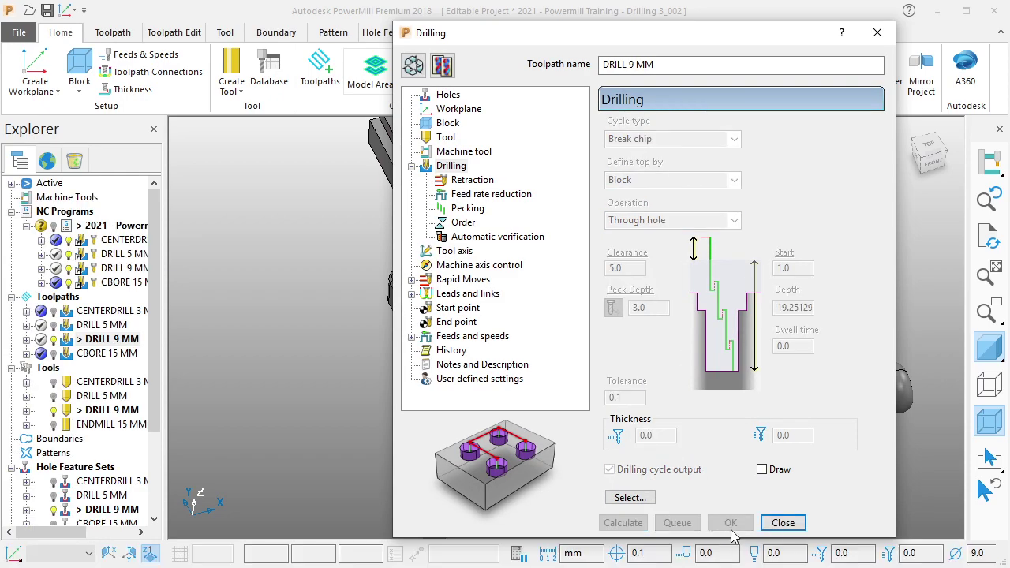
click(775, 523)
Step: Open the CBORE 15 MM drilling settings and make them editable
click(126, 354)
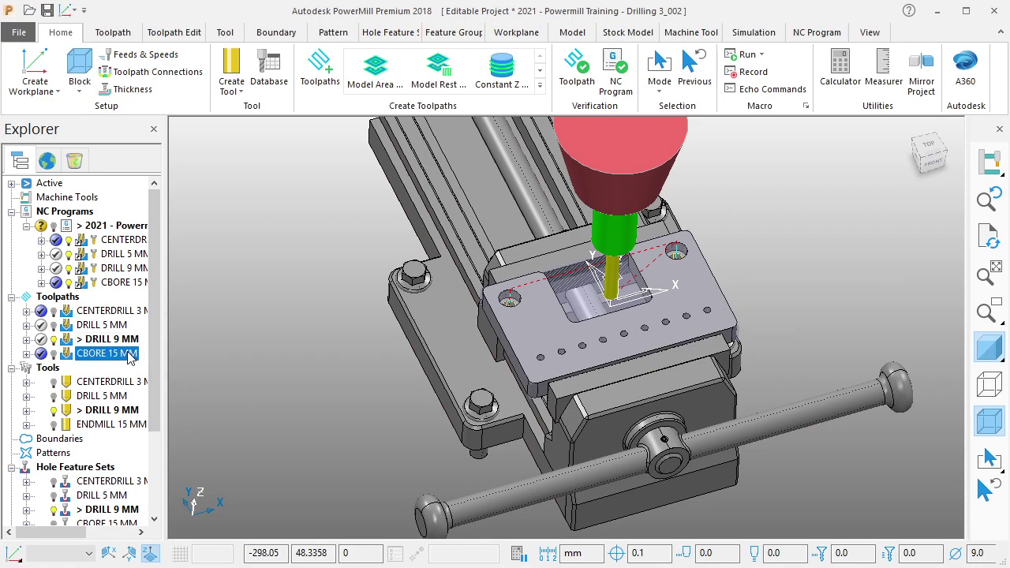
right_click(126, 353)
click(166, 1)
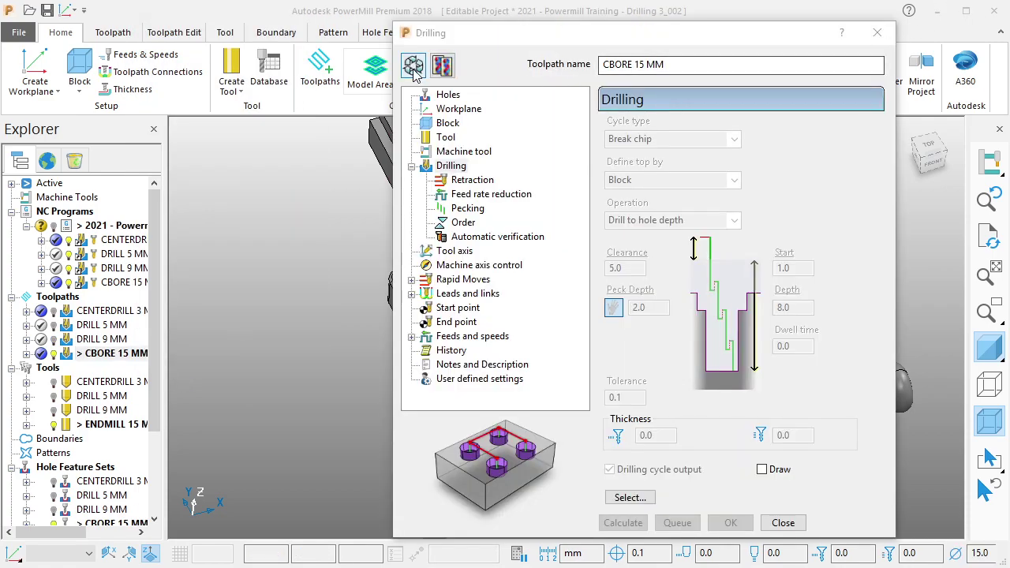
click(413, 66)
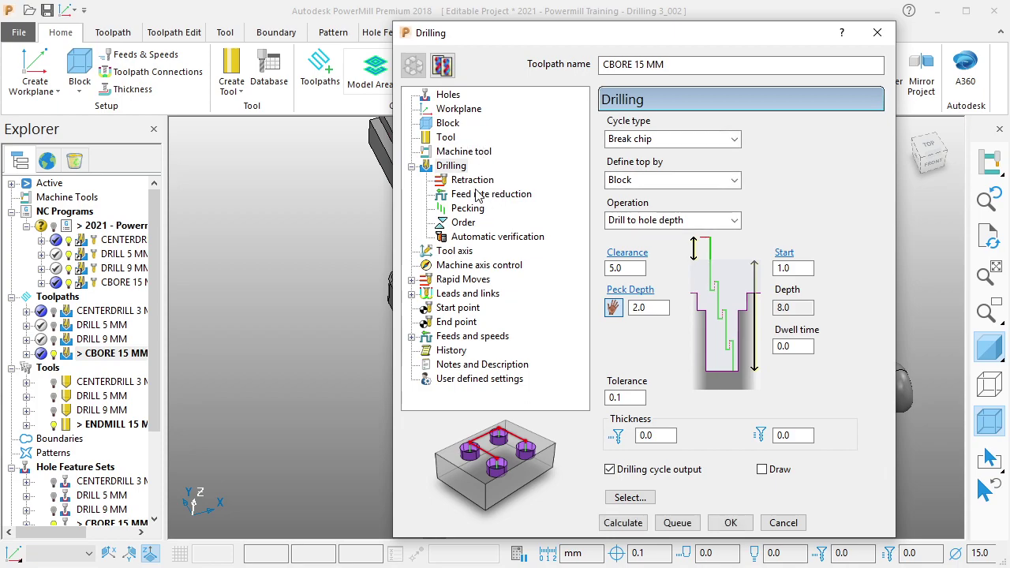
Step: Switch CBORE 15 MM to Through hole, recalculate it at 9.87507 depth, and close the settings
click(654, 225)
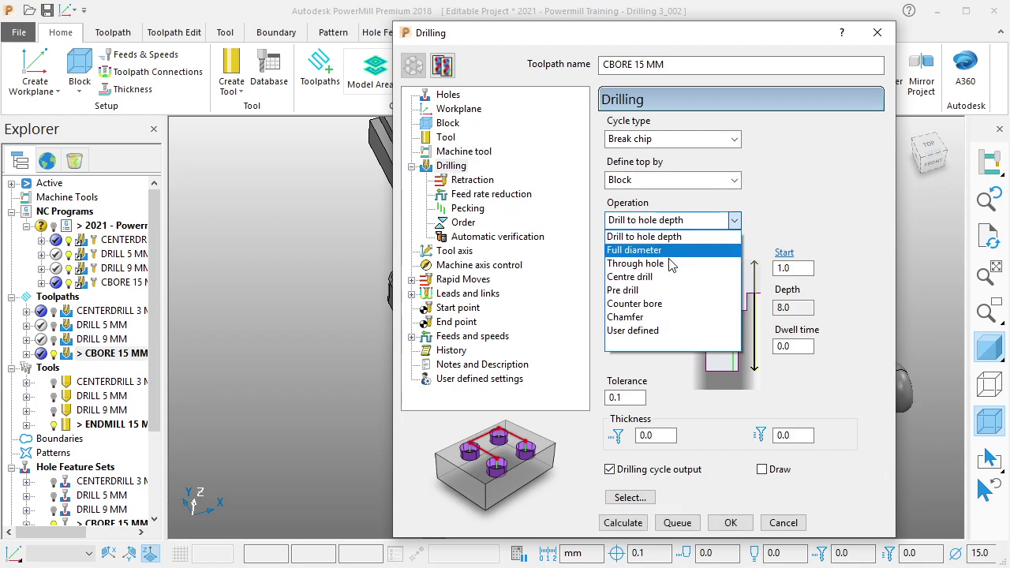
click(667, 262)
click(628, 522)
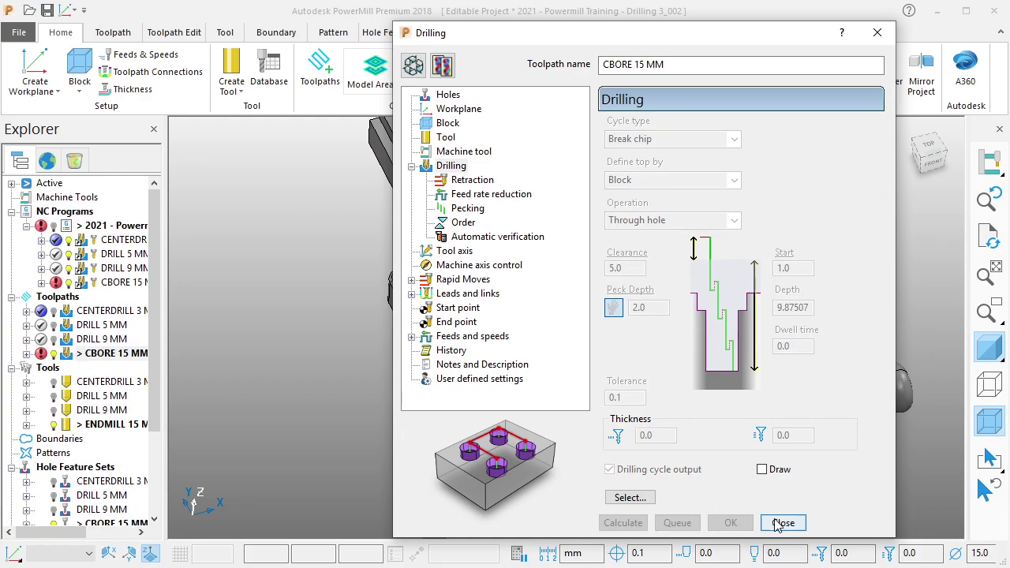
click(775, 523)
Step: Make CBORE 15 MM the active toolpath and show its Drilling dialog again
right_click(132, 284)
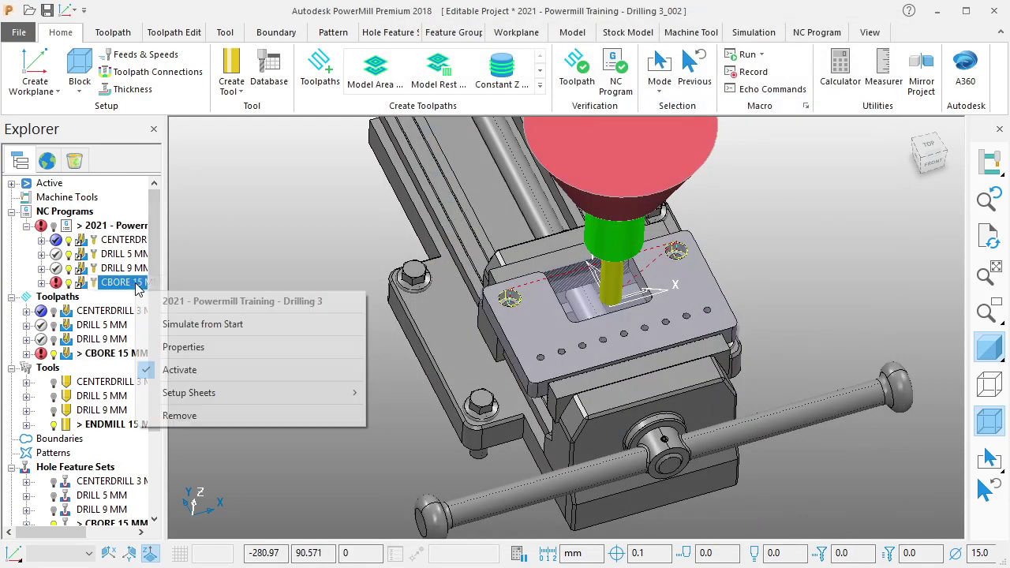
click(206, 260)
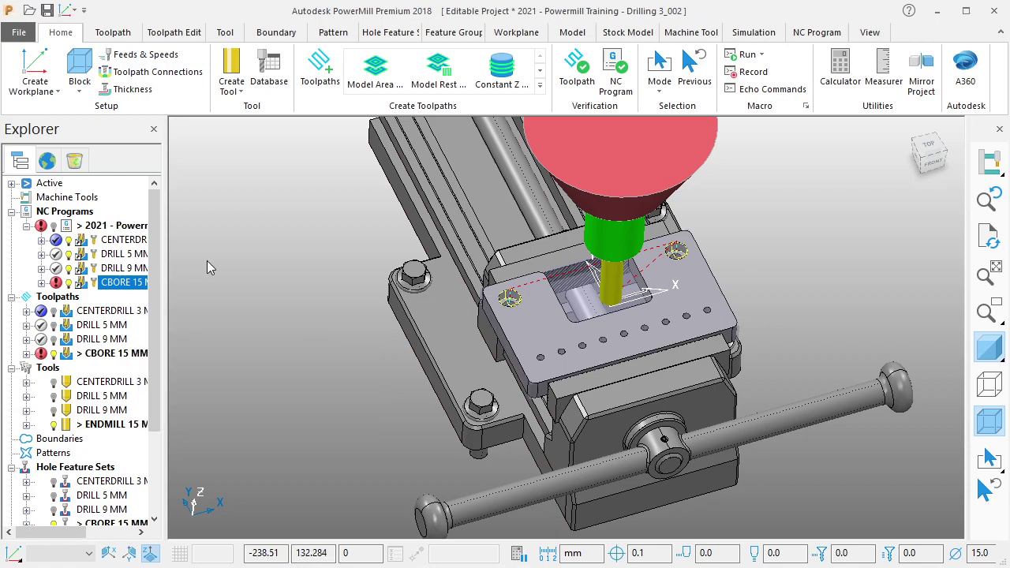
right_click(107, 290)
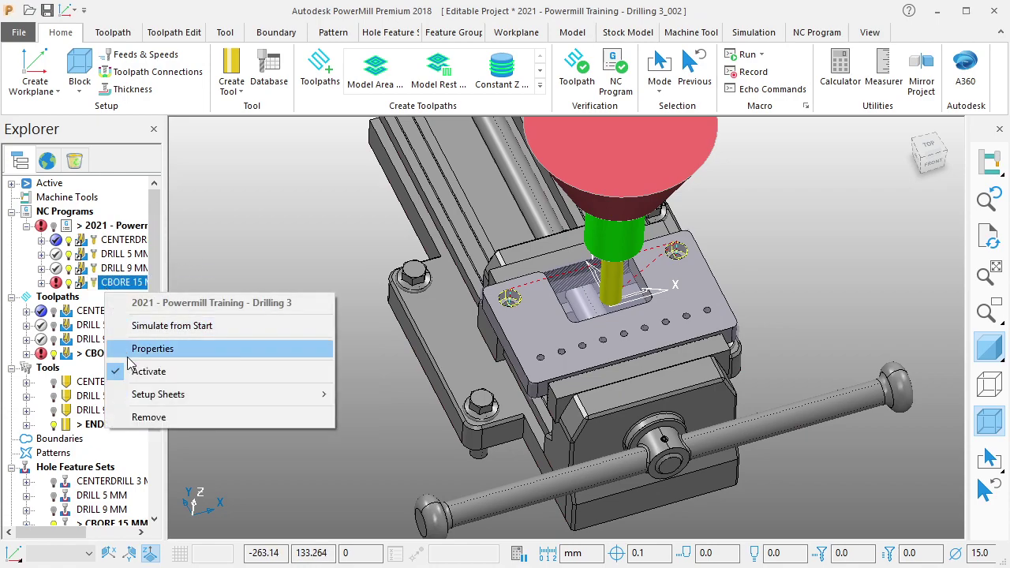
click(153, 349)
right_click(125, 293)
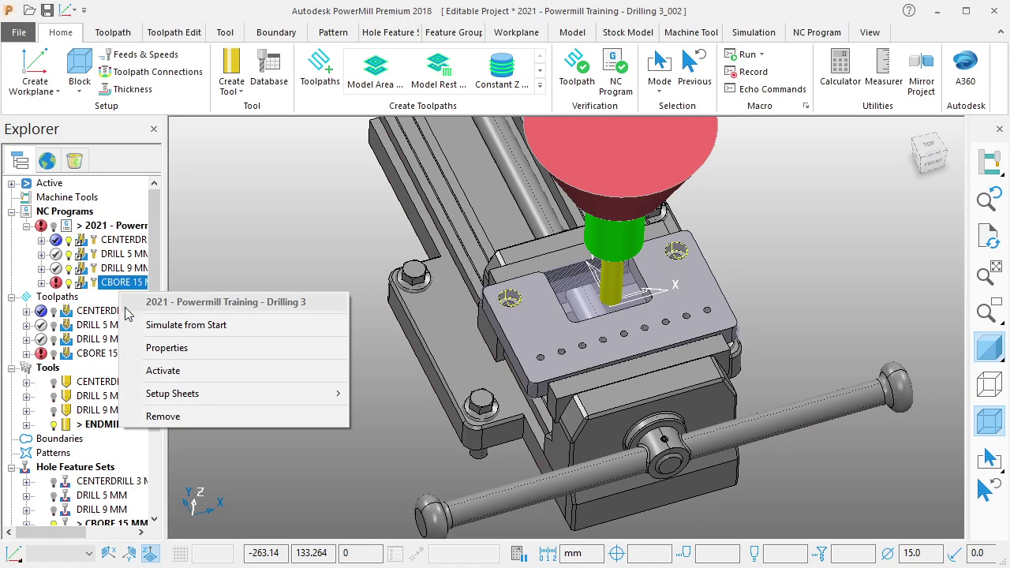
click(145, 368)
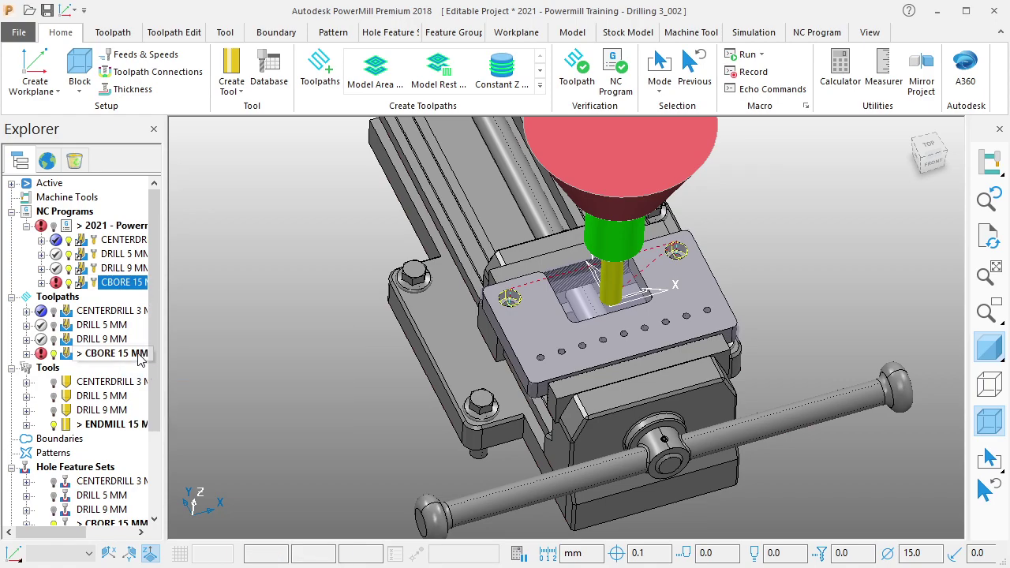
right_click(136, 357)
key(Escape)
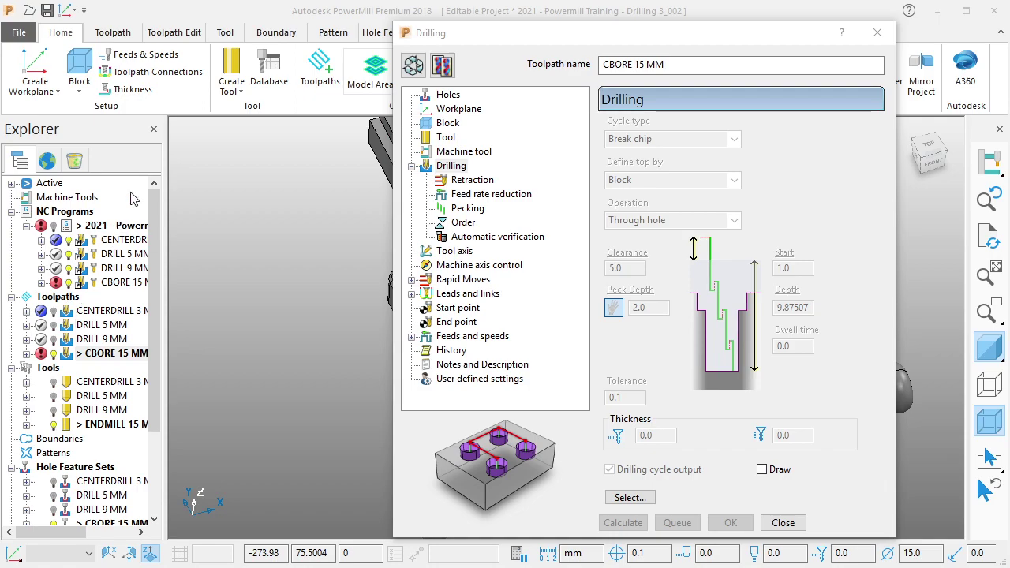
Step: Set CBORE 15 MM back to Drill to hole depth (8.0 depth) and recalculate it
click(414, 67)
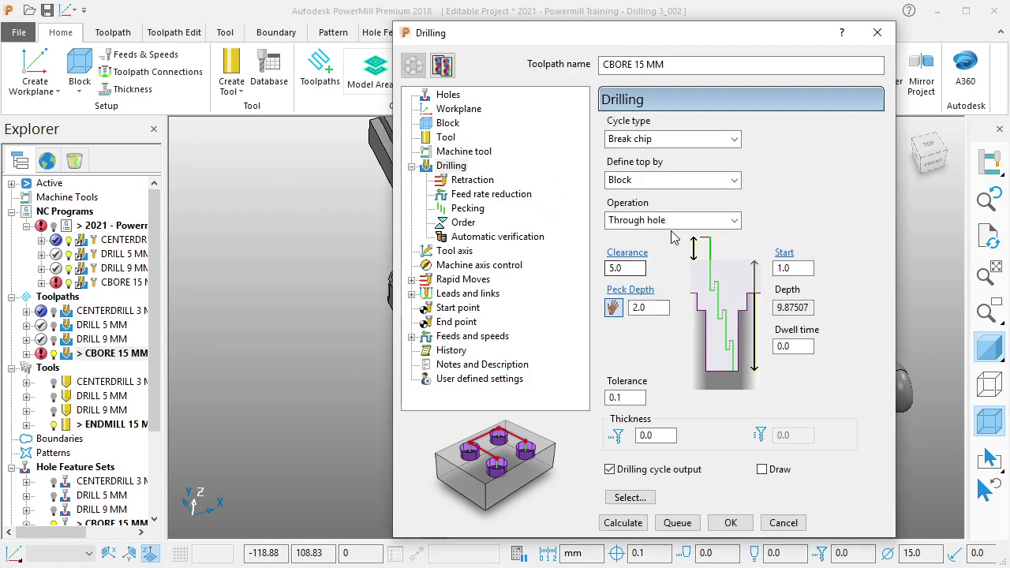
click(674, 222)
click(674, 236)
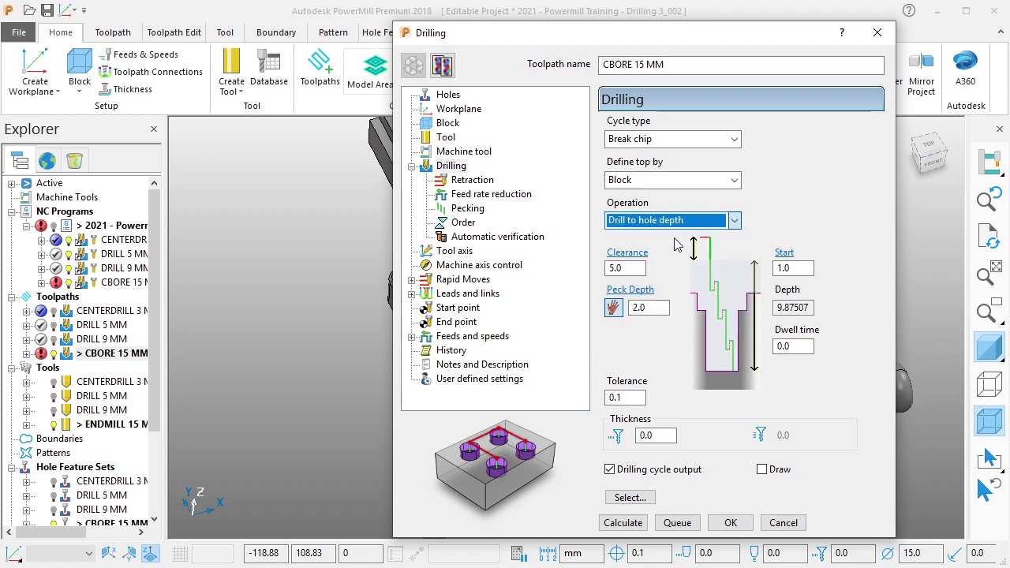
click(631, 524)
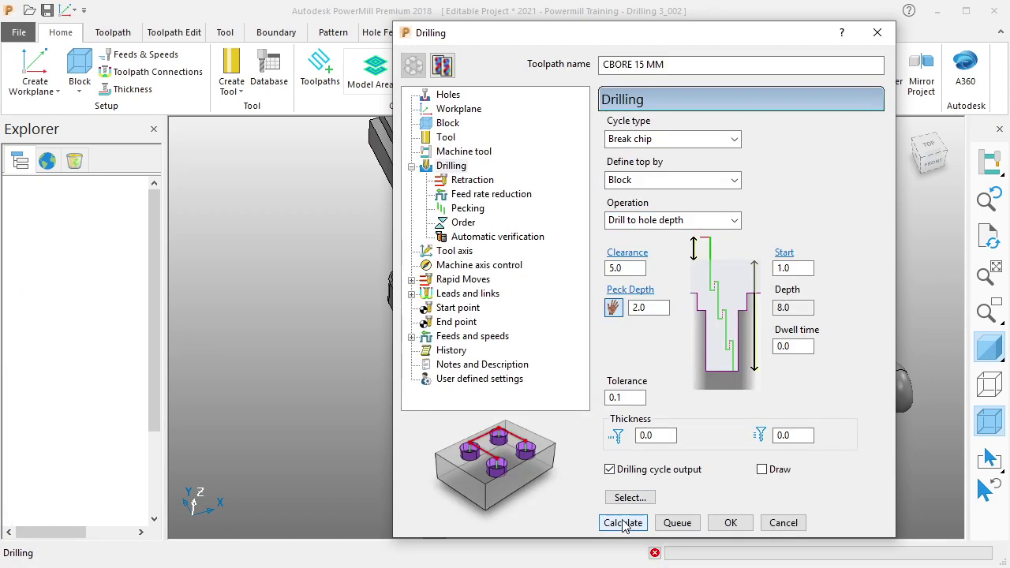
click(783, 524)
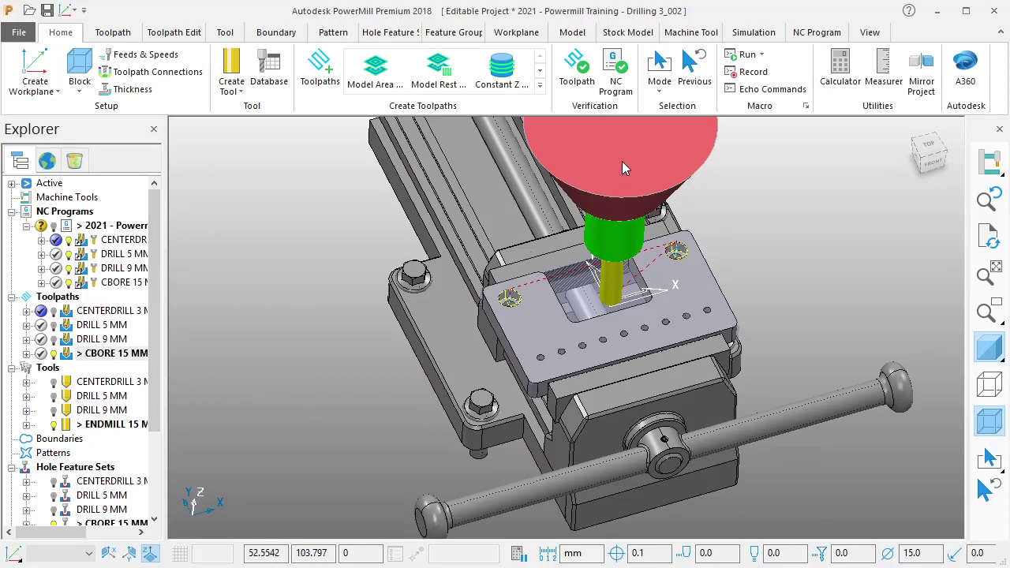
Step: Collision-check the CBORE 15 MM toolpath, which reports no collisions
click(577, 71)
click(416, 528)
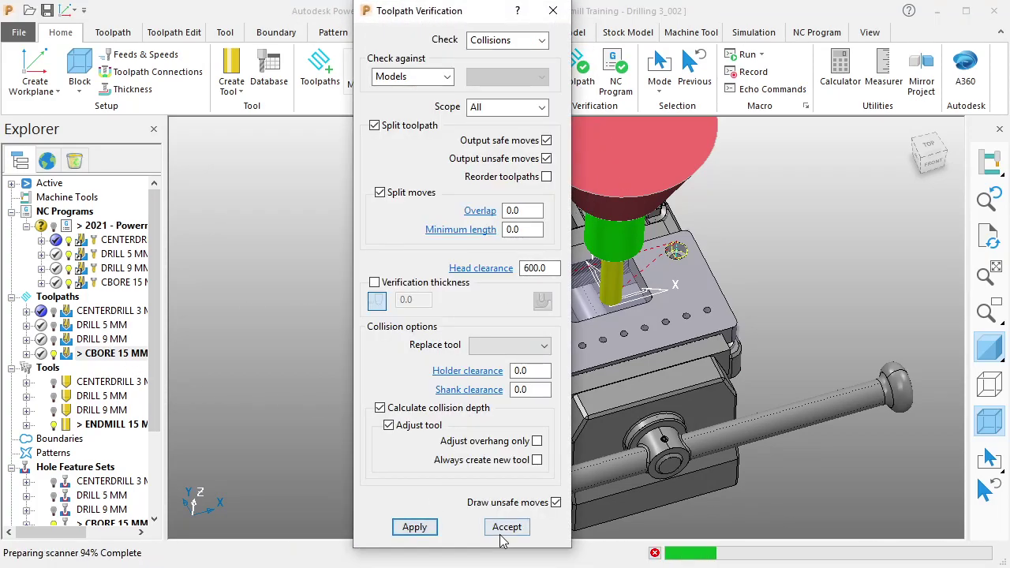
click(544, 543)
click(513, 528)
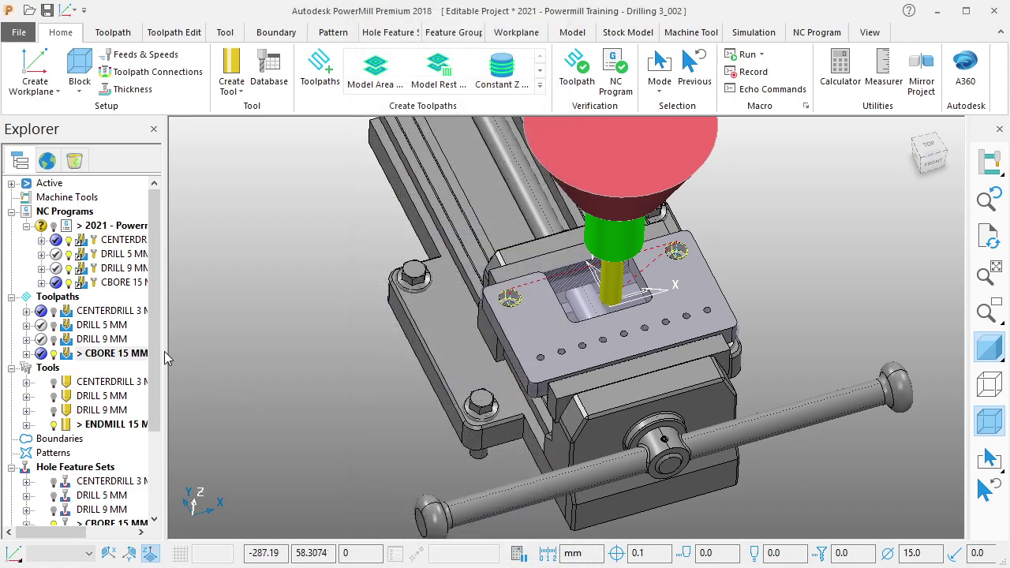
Step: Activate DRILL 9 MM and collision-check it, with no collisions found
click(118, 340)
right_click(120, 340)
click(254, 202)
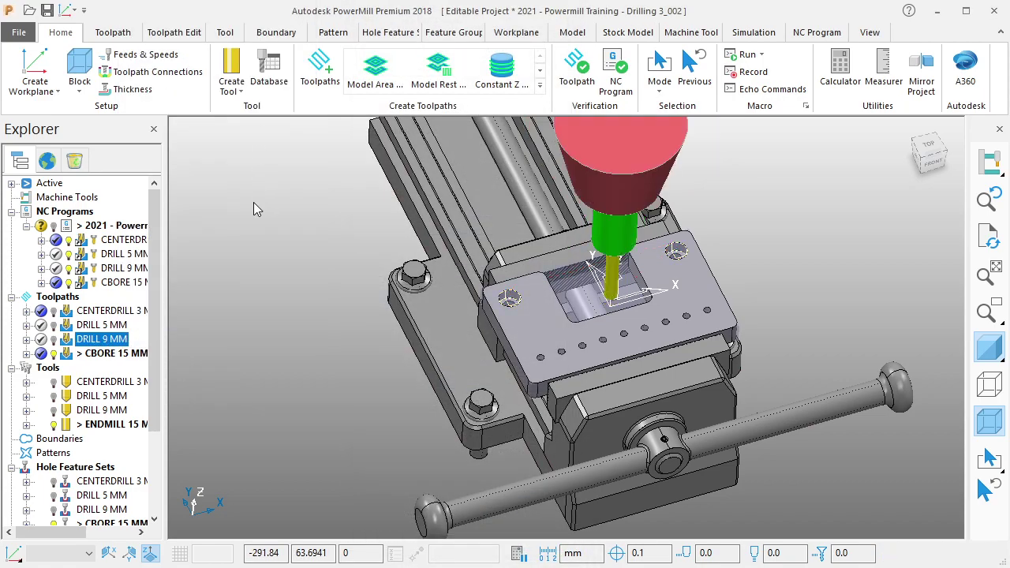
click(577, 71)
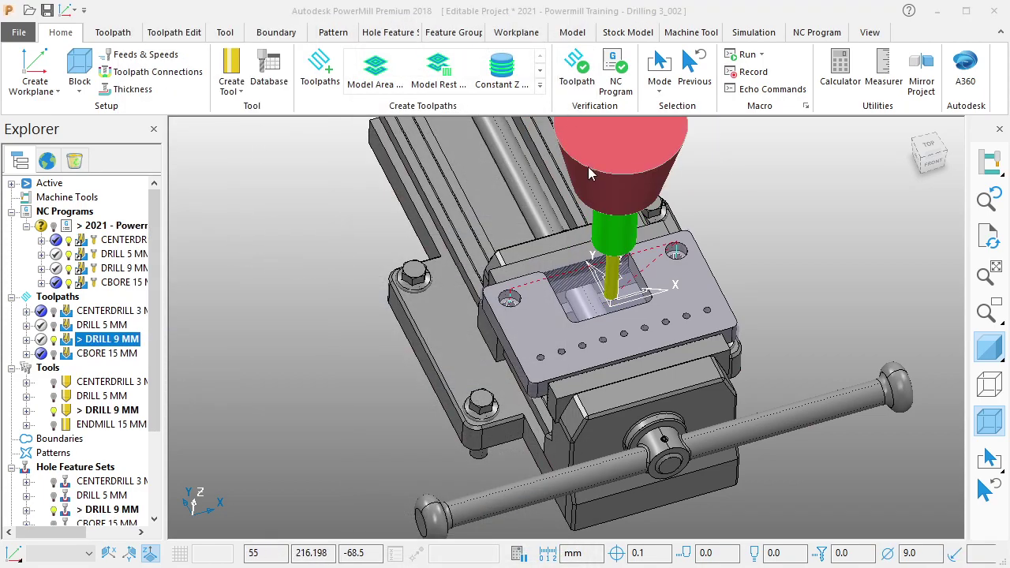
click(414, 527)
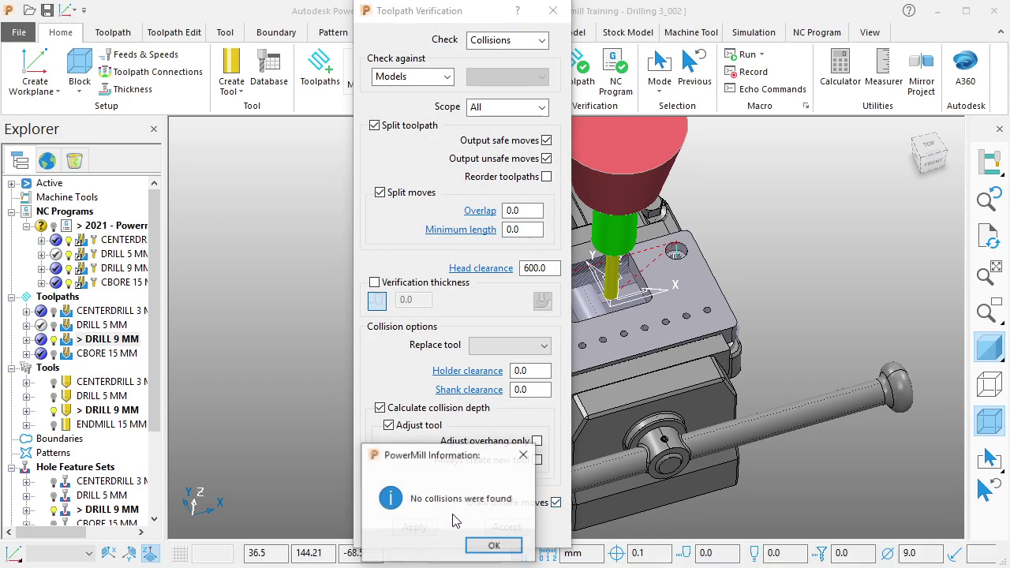
click(484, 546)
click(506, 527)
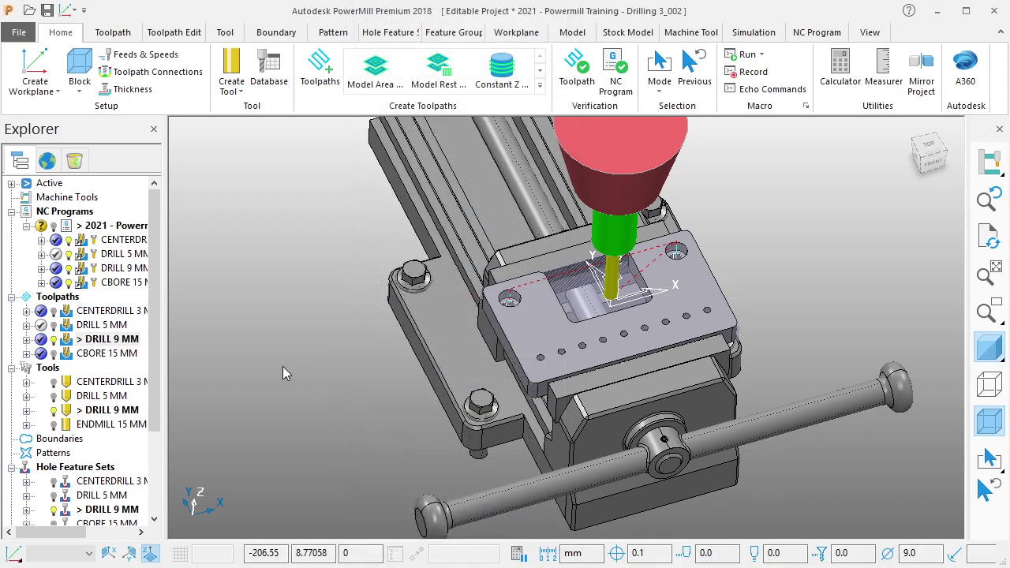
Step: Activate DRILL 5 MM and collision-check it, with no collisions found
right_click(114, 326)
click(158, 2)
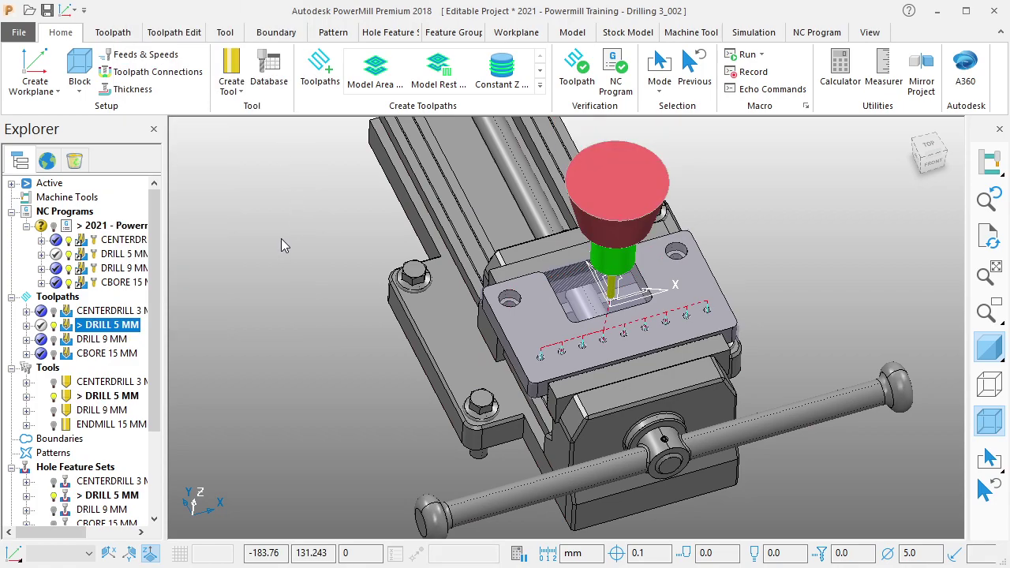
click(572, 82)
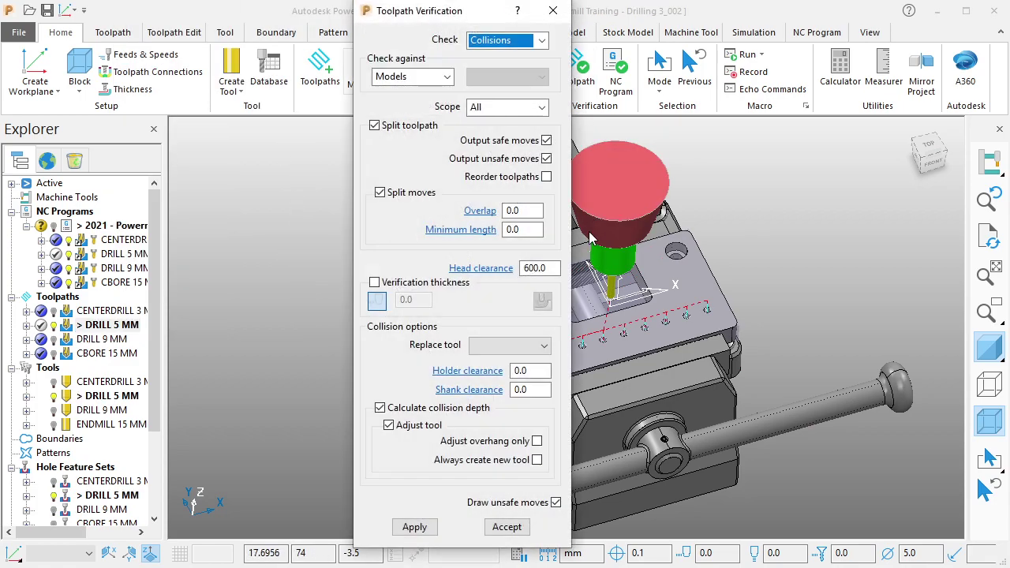
click(413, 529)
click(501, 546)
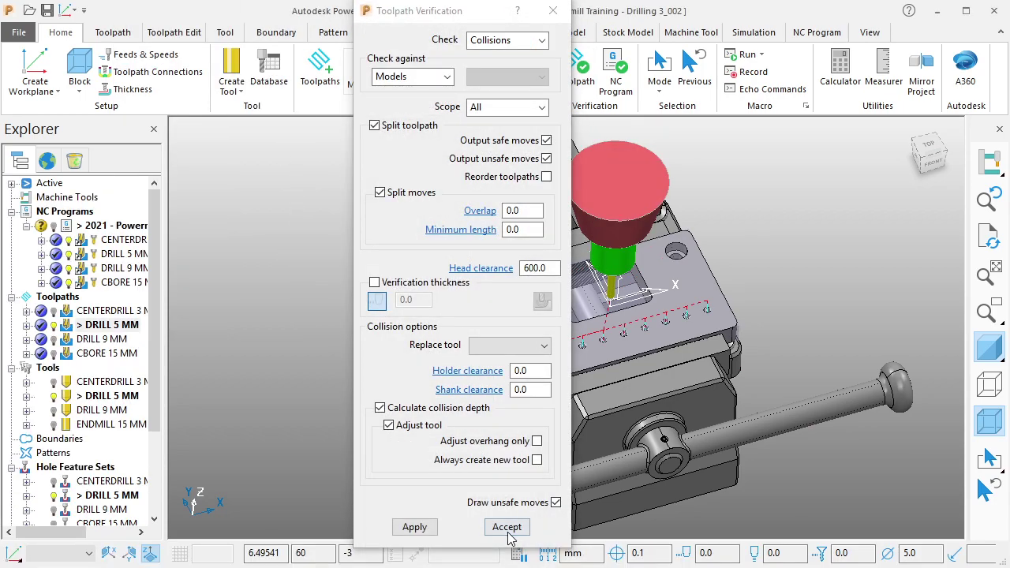
click(506, 526)
Step: Deactivate the DRILL 5 MM toolpath, tool and hole set, and save the project
right_click(150, 325)
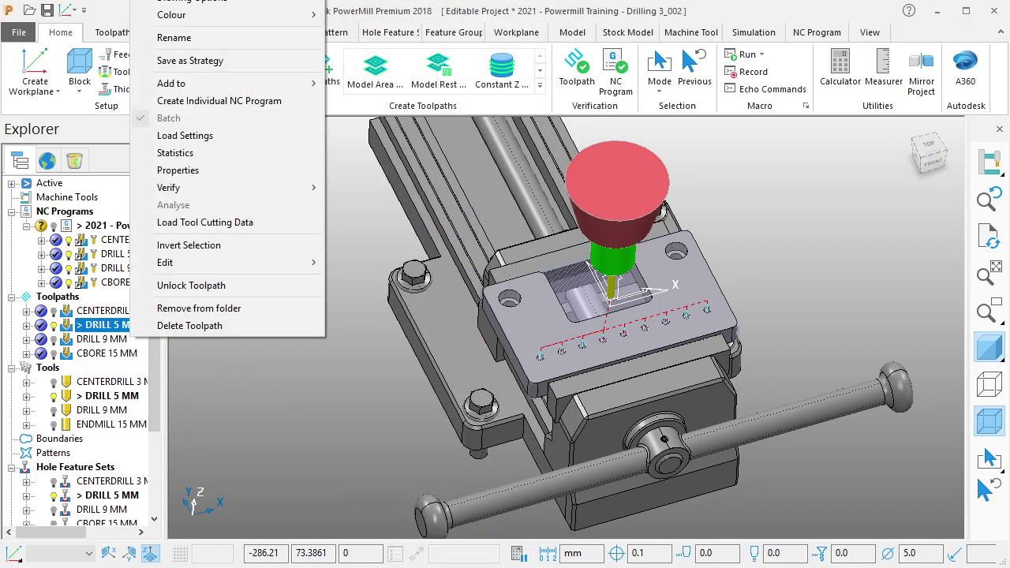
click(181, 4)
click(47, 12)
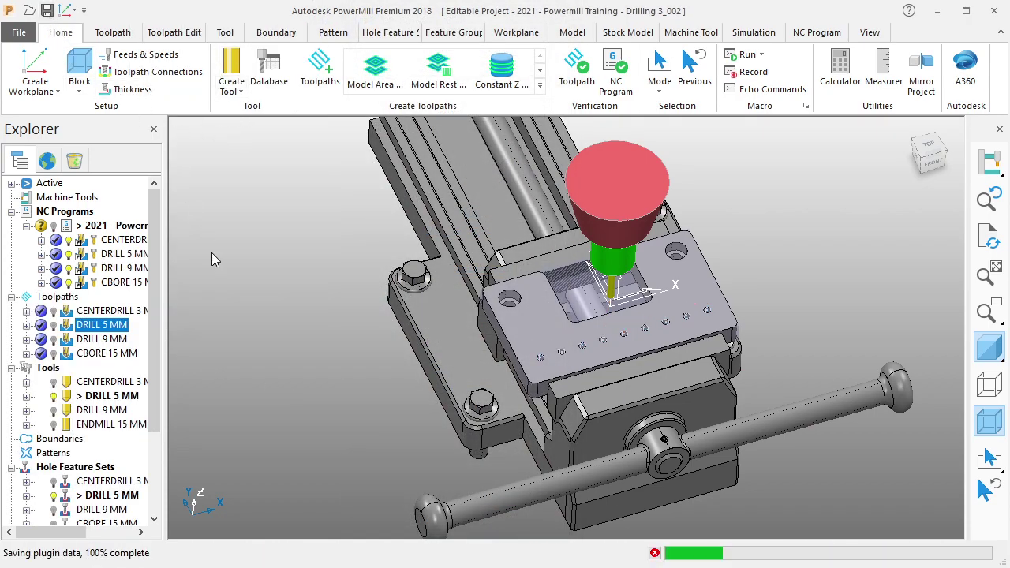
right_click(132, 397)
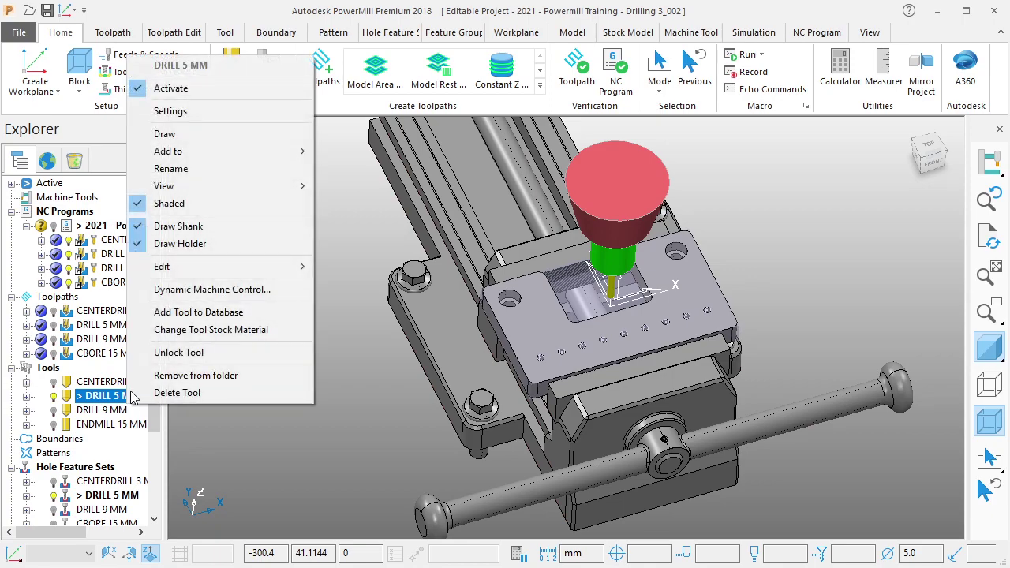
click(170, 88)
right_click(124, 499)
click(158, 136)
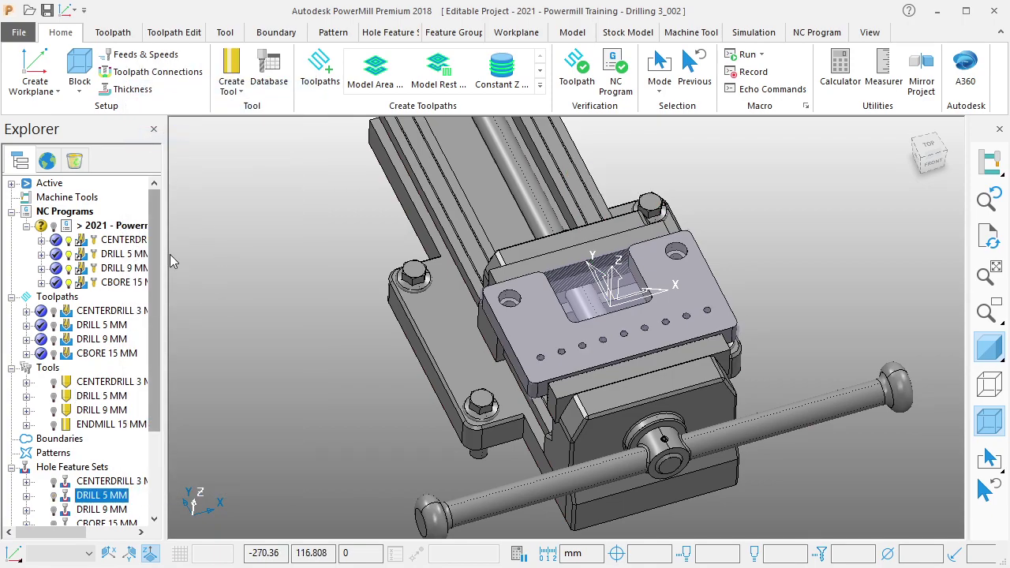
Step: Load the NC program to simulate from start, then delete the Notepad note and minimize Notepad
right_click(110, 227)
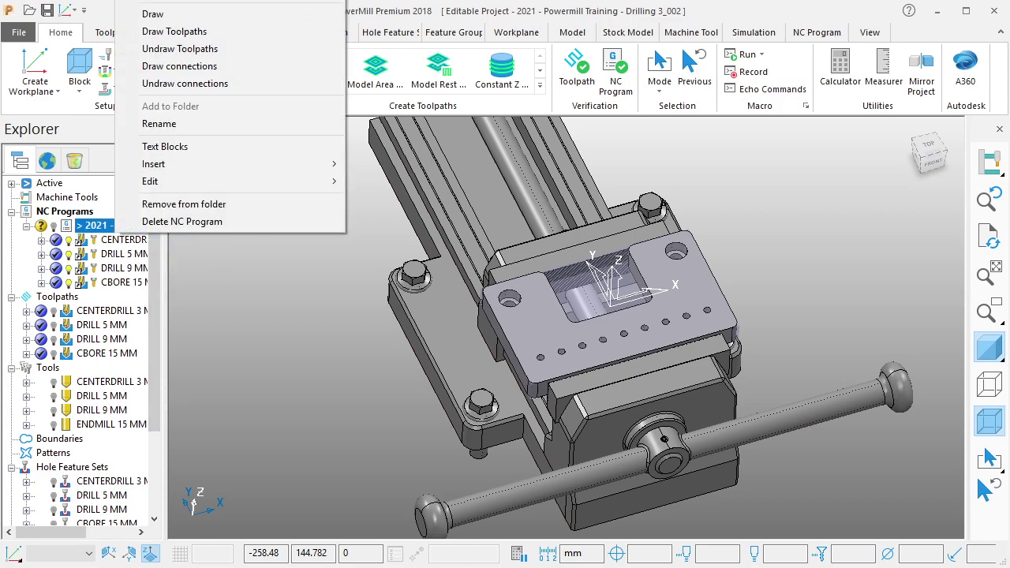
click(754, 32)
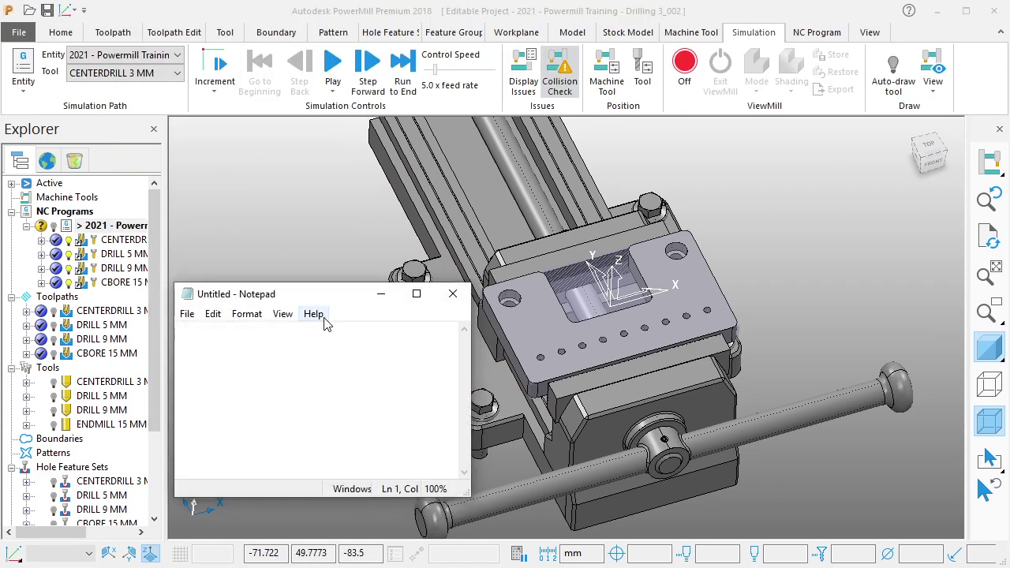
drag(321, 297, 316, 196)
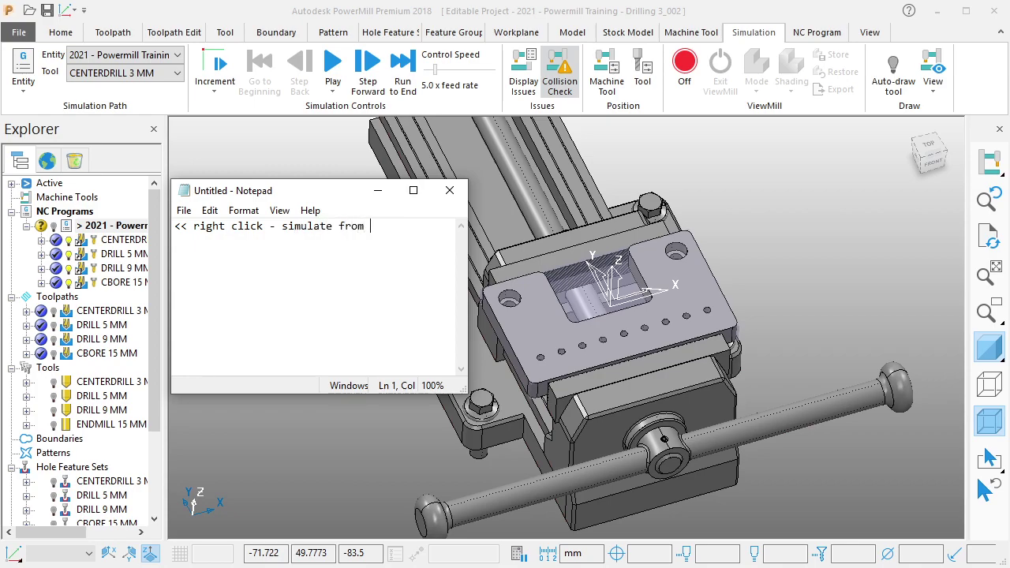
key(ctrl+a)
key(Delete)
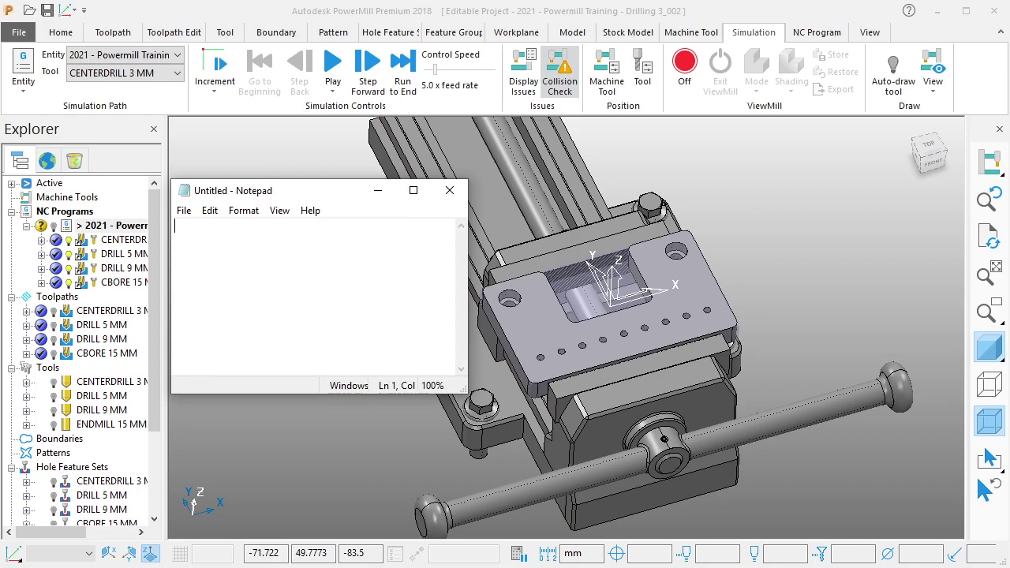
click(372, 198)
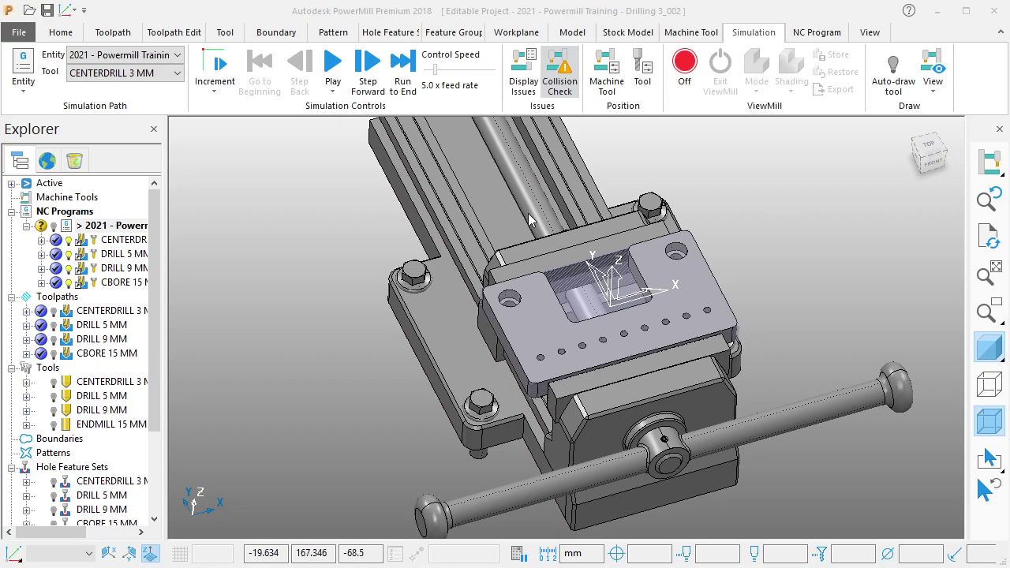
Step: Turn ViewMill on, enable Auto-draw tool, and run the 2021 NC program to its end
click(685, 70)
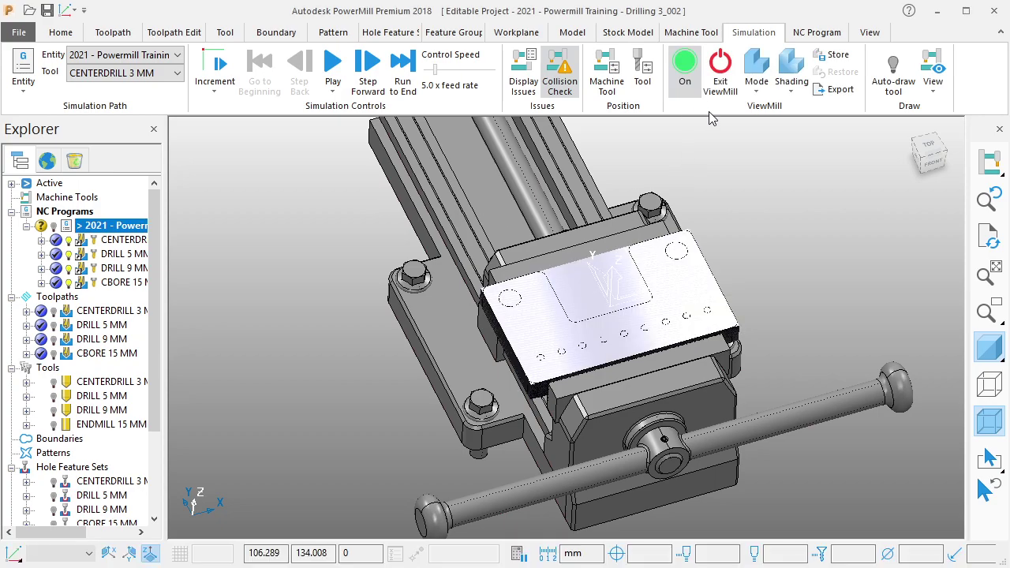
click(792, 89)
click(815, 150)
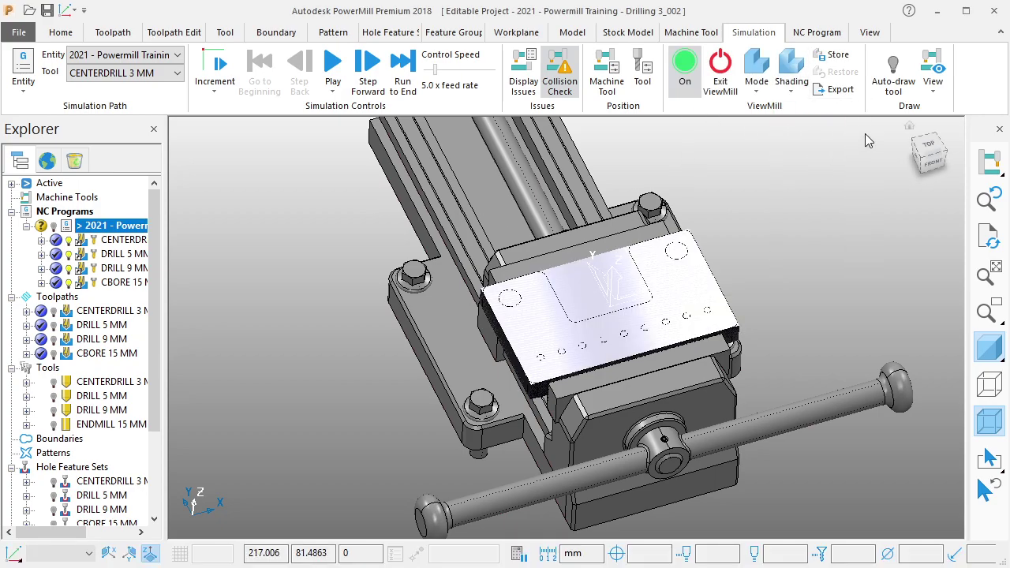
click(887, 90)
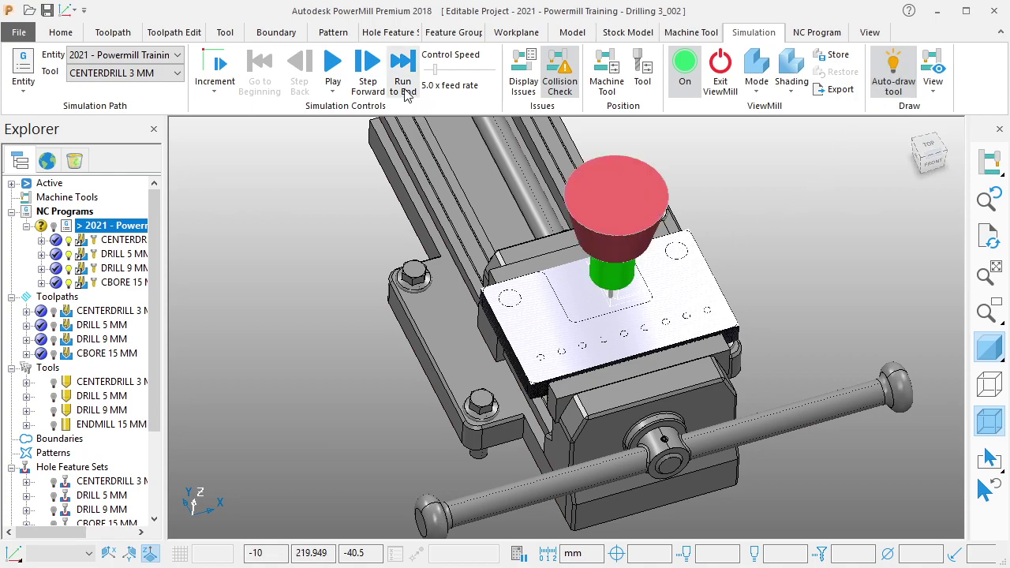
click(332, 69)
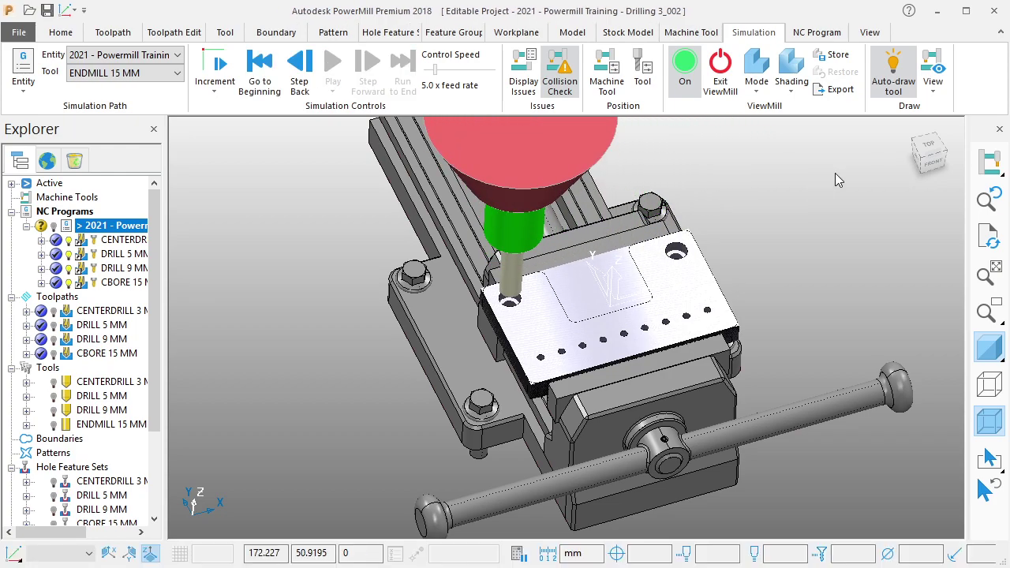
Step: Turn off the Machine Tool display and orbit to view the whole drilled stock plate
middle_drag(596, 310, 588, 293)
scroll(588, 294, up, 3)
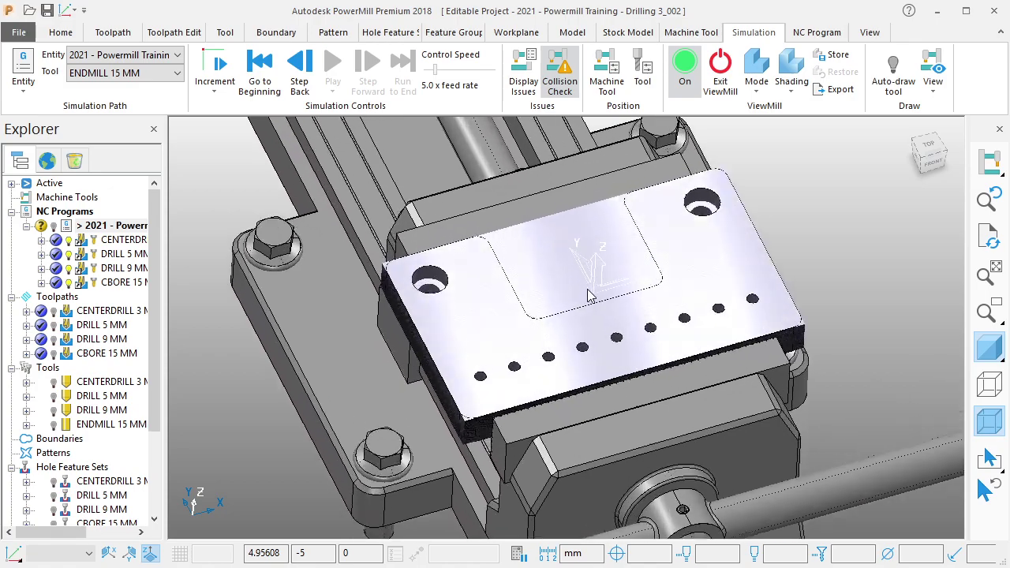
scroll(598, 315, up, 3)
mouse_move(584, 348)
middle_down()
mouse_move(574, 352)
mouse_move(600, 331)
middle_up()
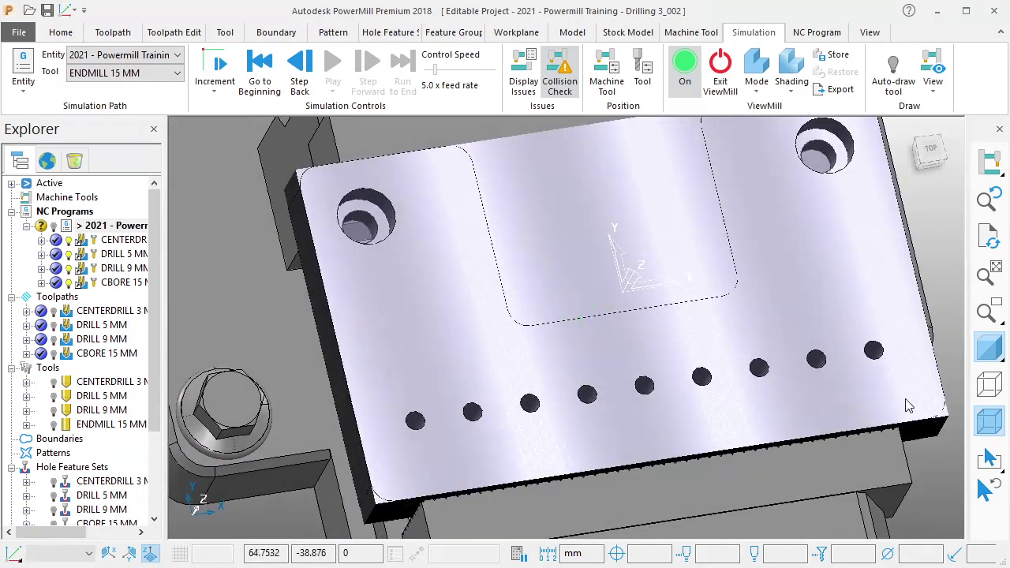
click(989, 348)
mouse_move(510, 271)
middle_down()
mouse_move(525, 334)
mouse_move(499, 374)
mouse_move(546, 368)
mouse_move(604, 226)
middle_up()
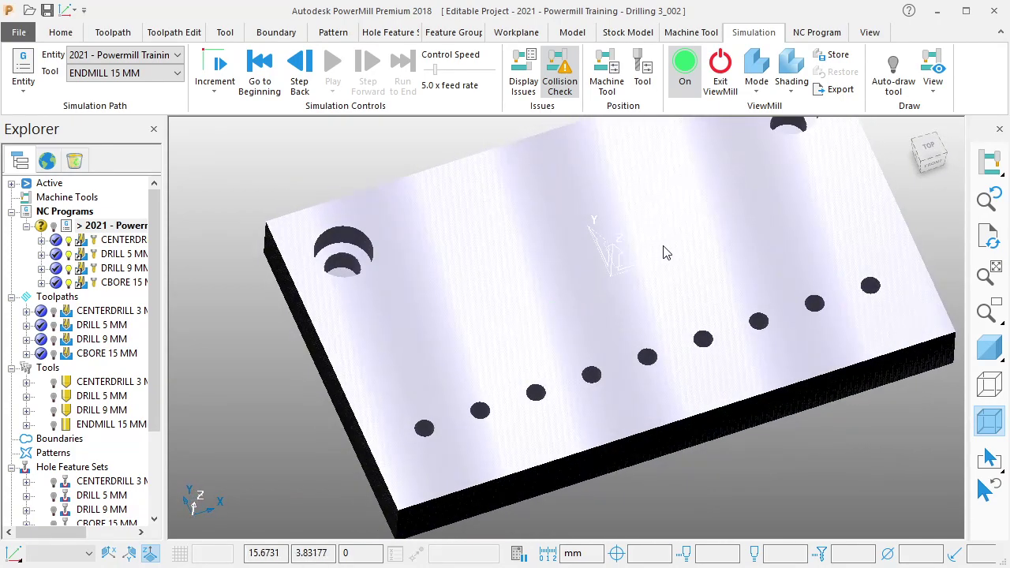
scroll(666, 252, down, 3)
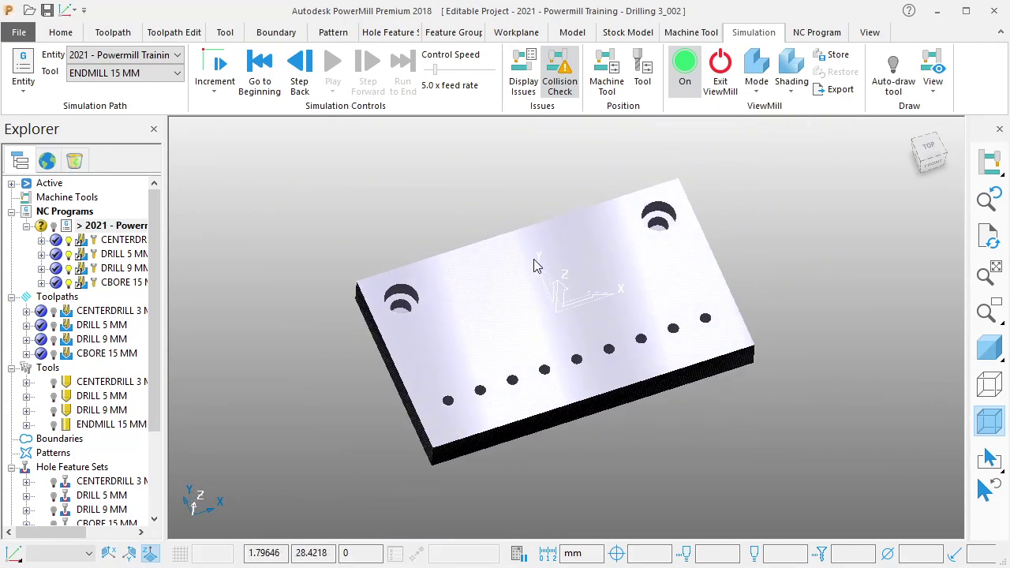